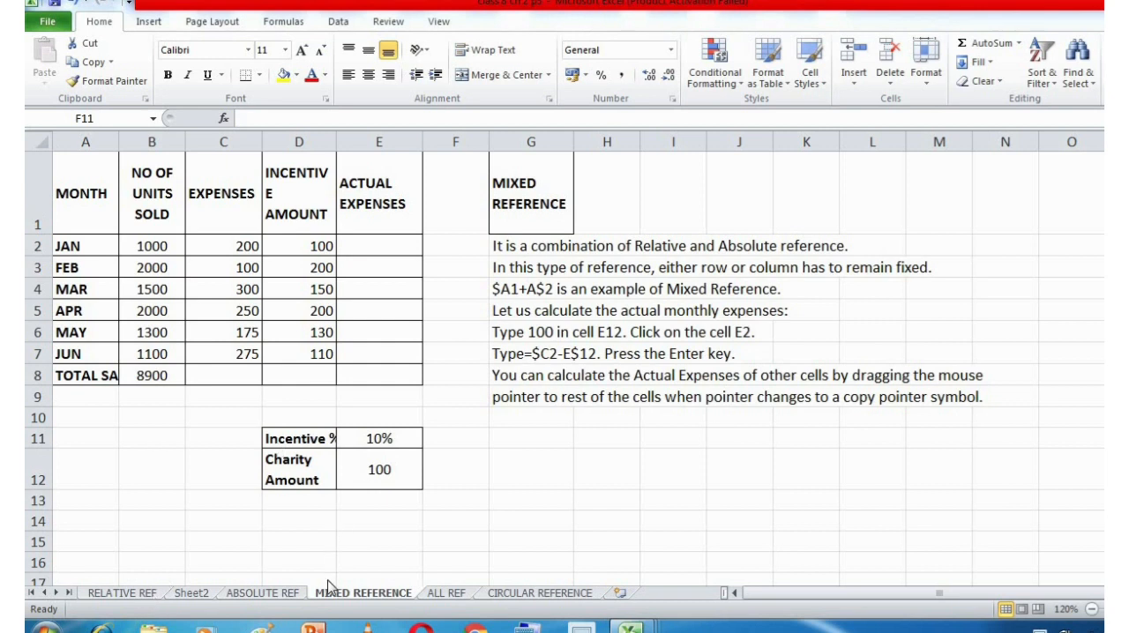
Review the reference type headings on the MIXED REFERENCE, ABSOLUTE REF and RELATIVE REF sheets.
{"action": "left_click", "coordinate": [524, 194]}
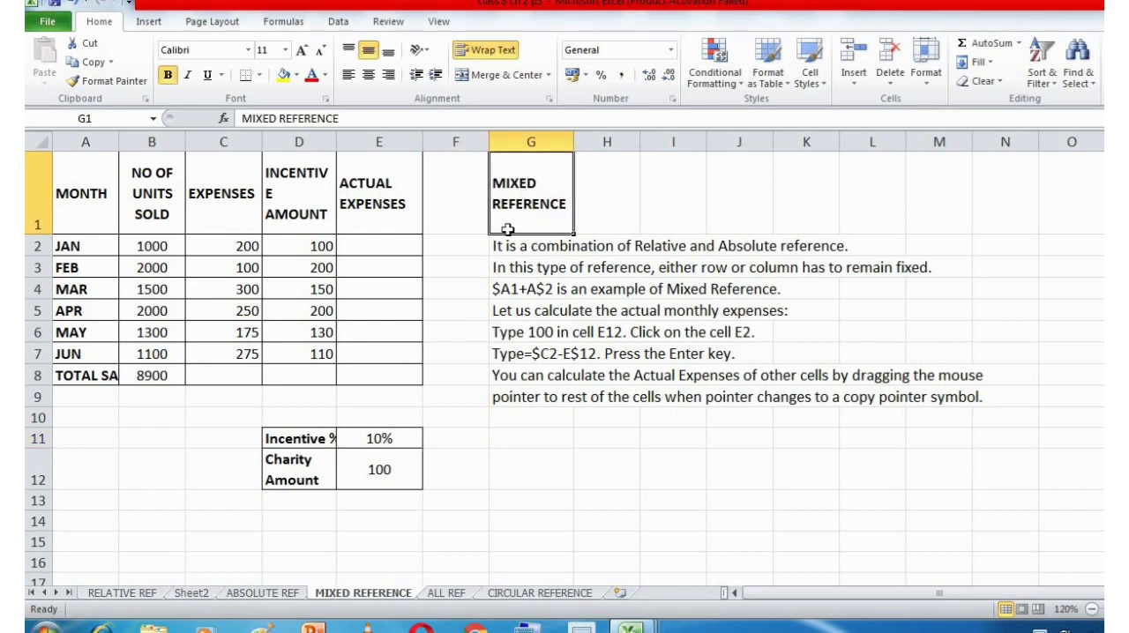
{"action": "left_click", "coordinate": [262, 594]}
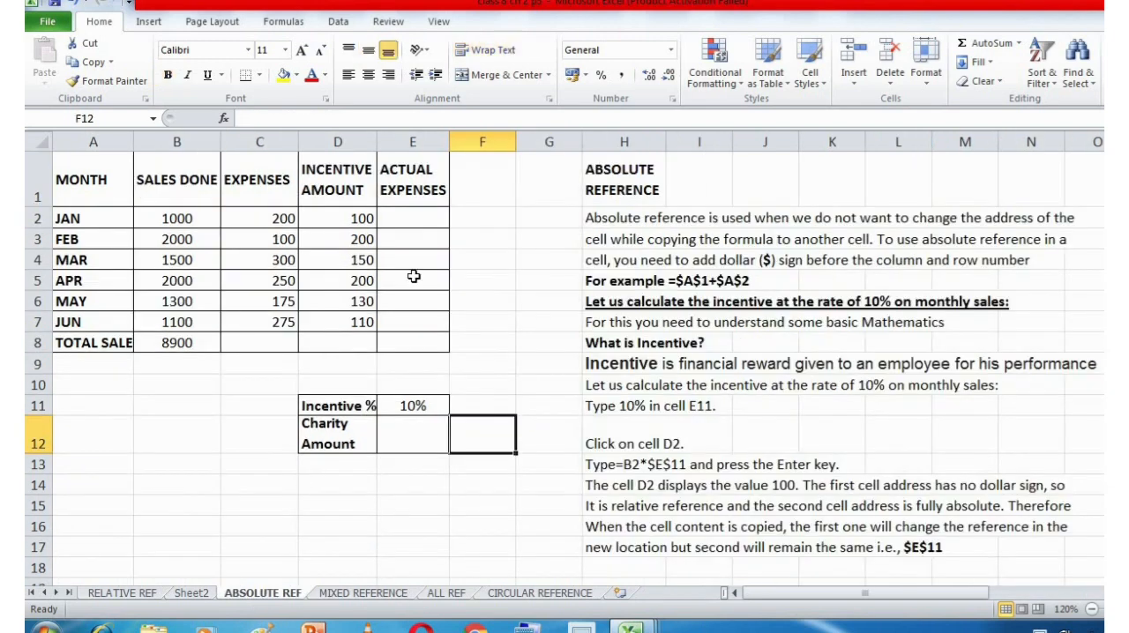
{"action": "left_click", "coordinate": [611, 187]}
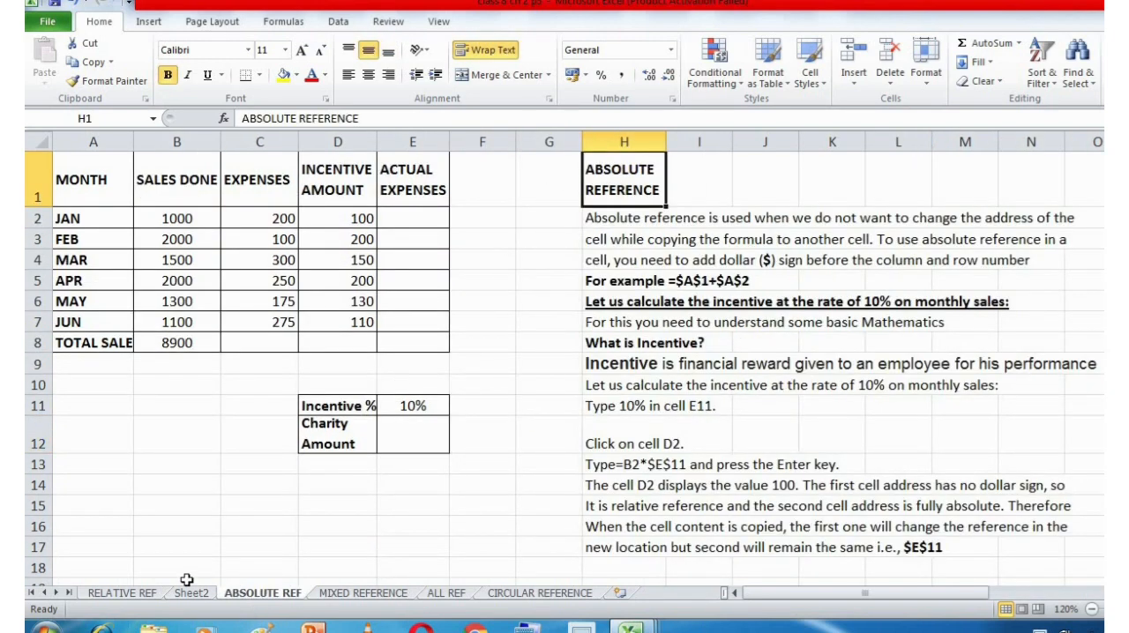
{"action": "left_click", "coordinate": [149, 595]}
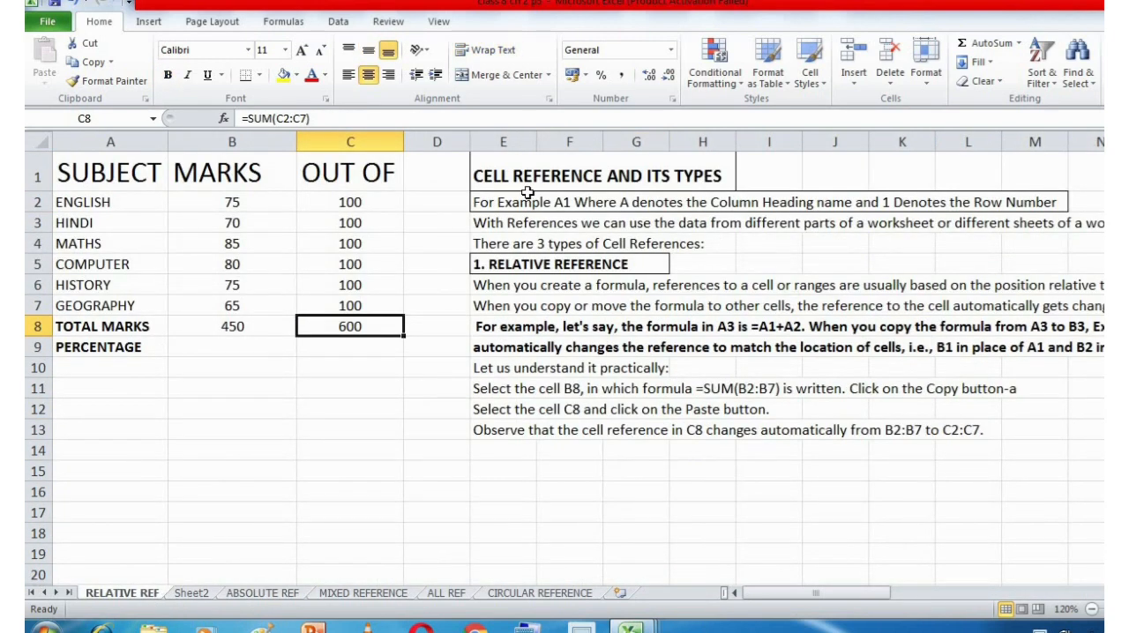
{"action": "left_click", "coordinate": [544, 269]}
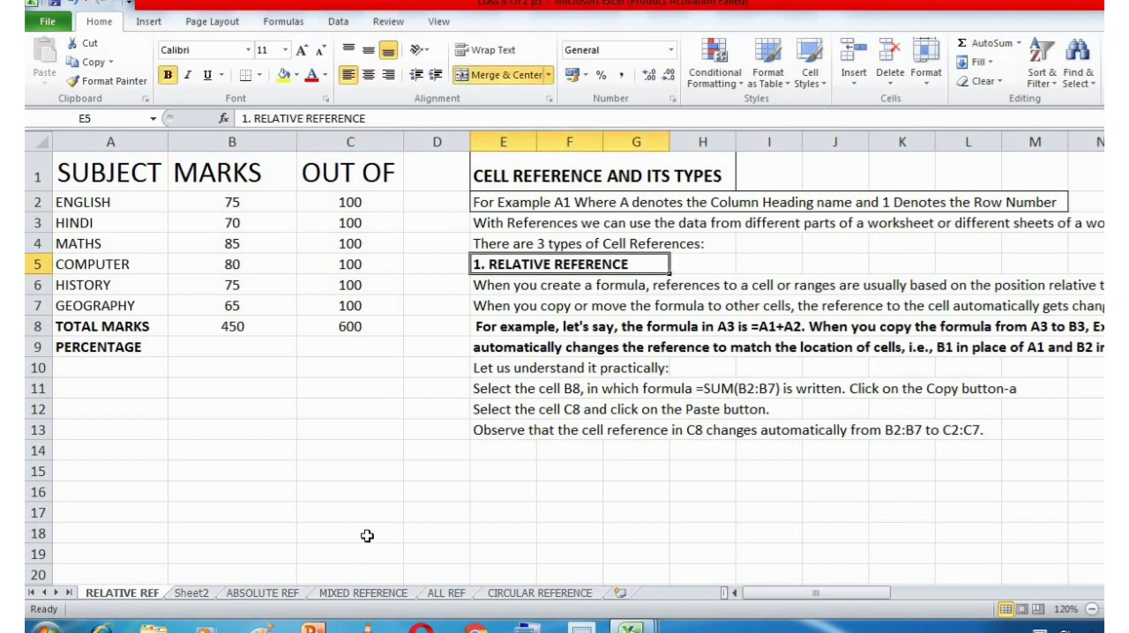
Read the mixed reference definition, the $A1+A$2 example and the monthly expenses notes on the MIXED REFERENCE sheet.
{"action": "left_click", "coordinate": [348, 596]}
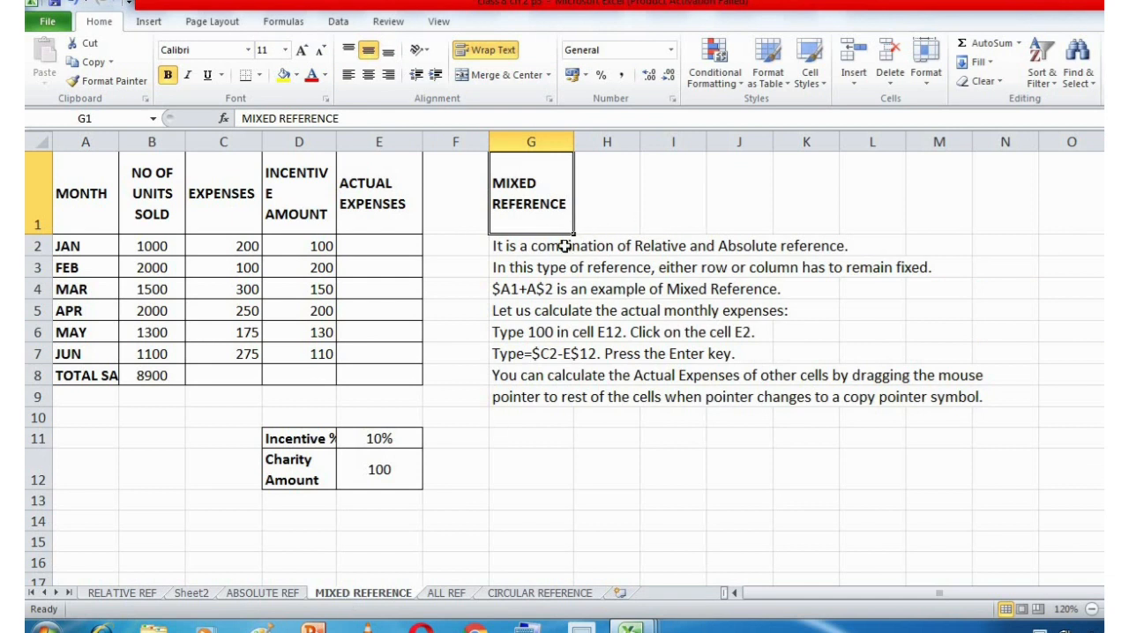
{"action": "double_click", "coordinate": [540, 180]}
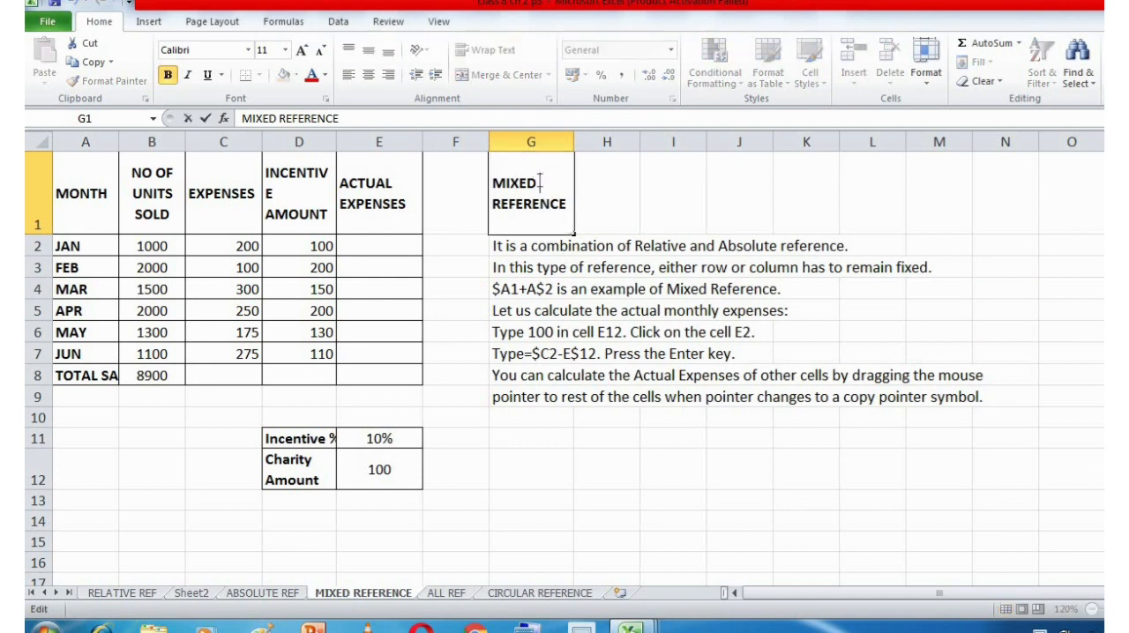
{"action": "double_click", "coordinate": [495, 181]}
{"action": "left_click", "coordinate": [587, 205]}
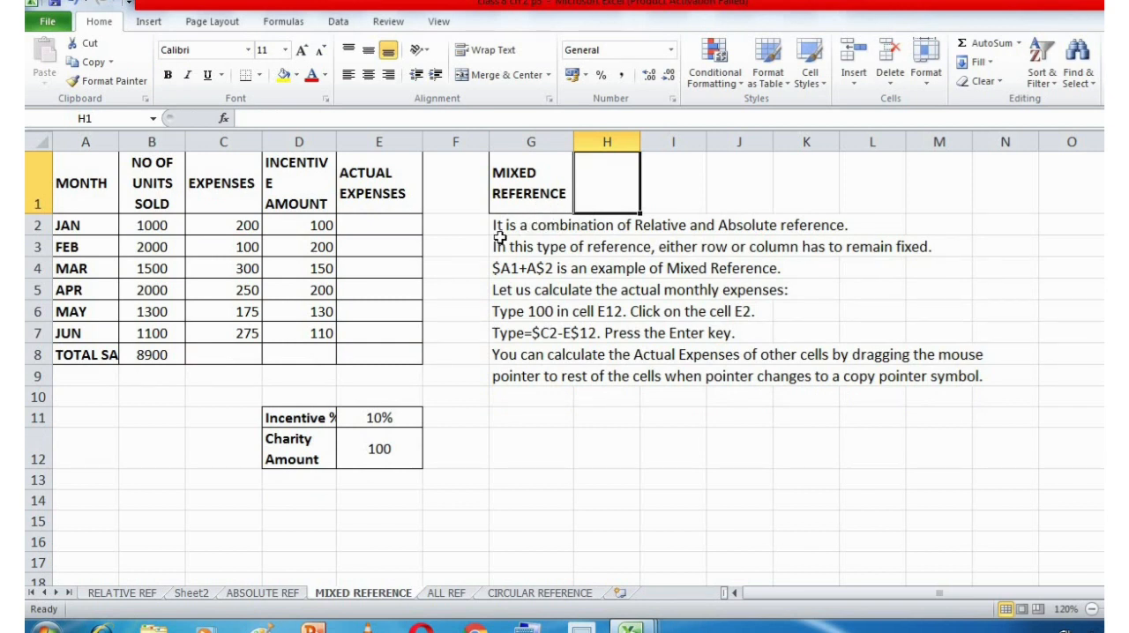
{"action": "left_click", "coordinate": [525, 227]}
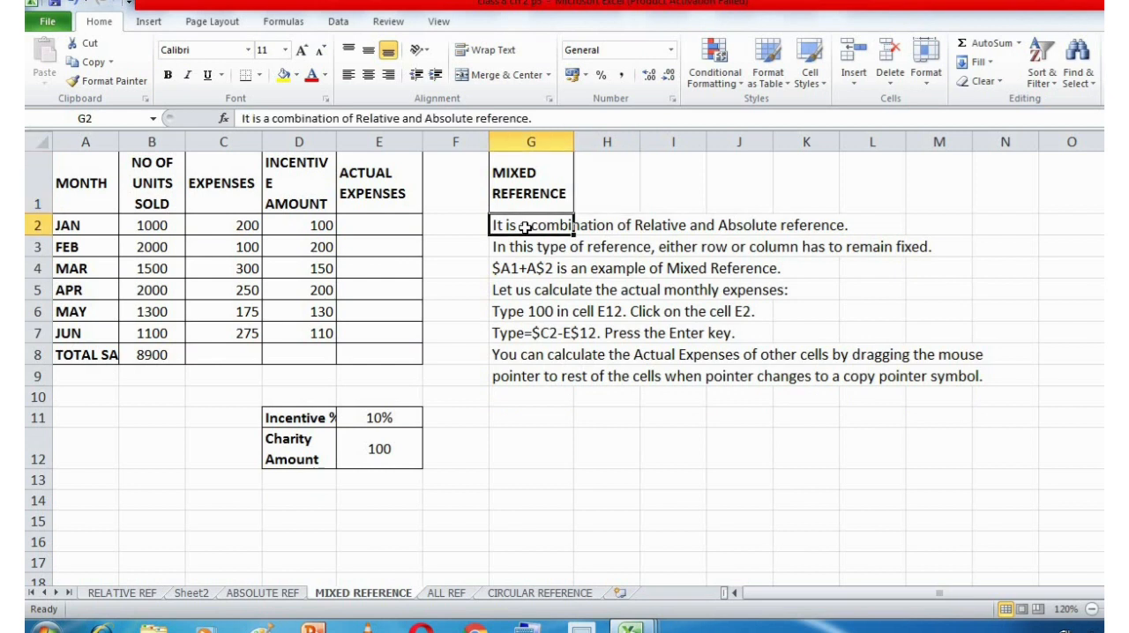
{"action": "left_click", "coordinate": [569, 270]}
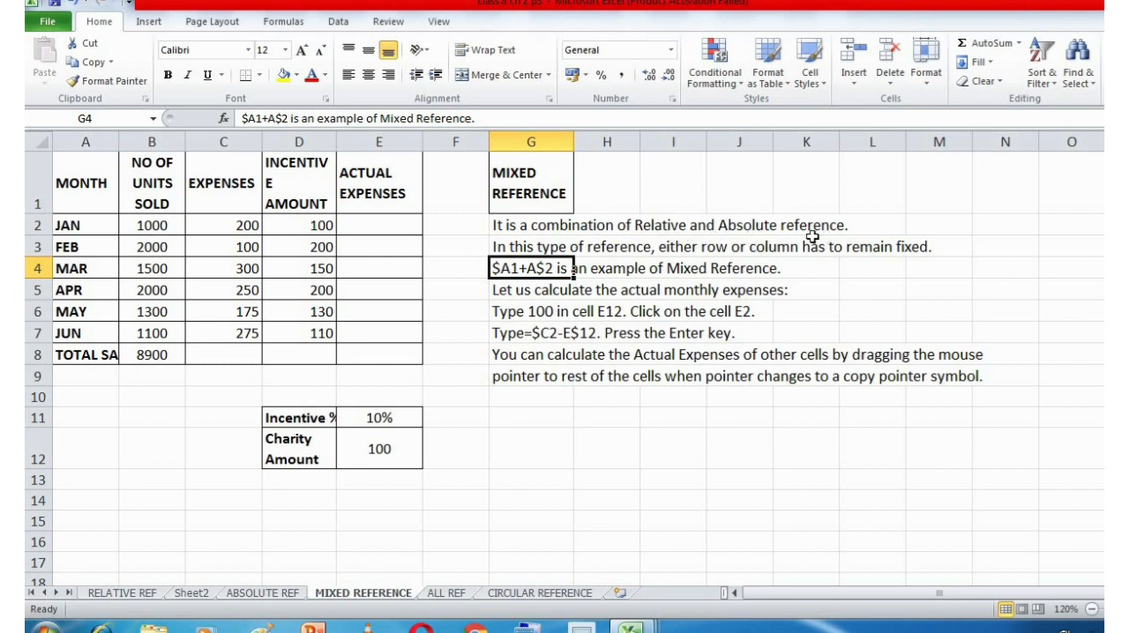
{"action": "left_click", "coordinate": [809, 289]}
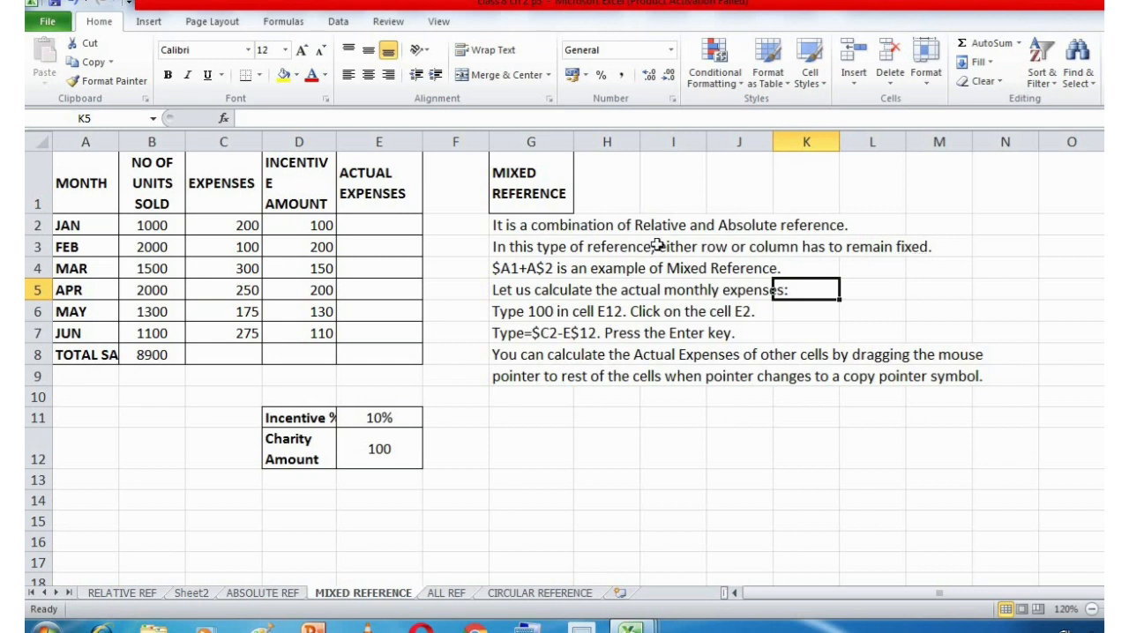
{"action": "left_click", "coordinate": [463, 440]}
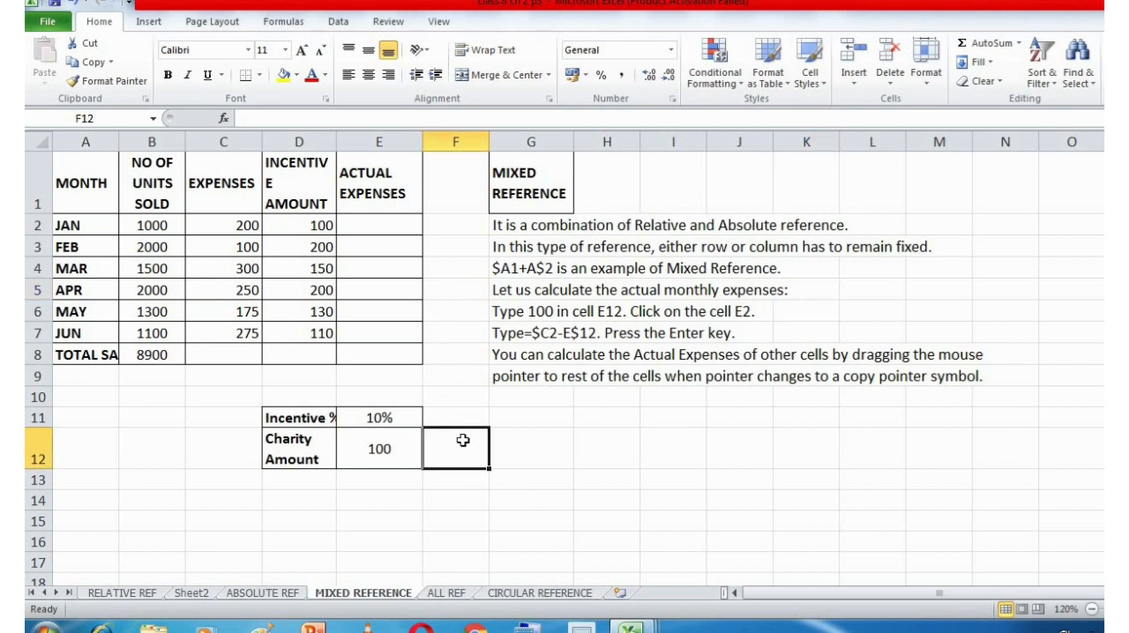
{"action": "type", "text": "$"}
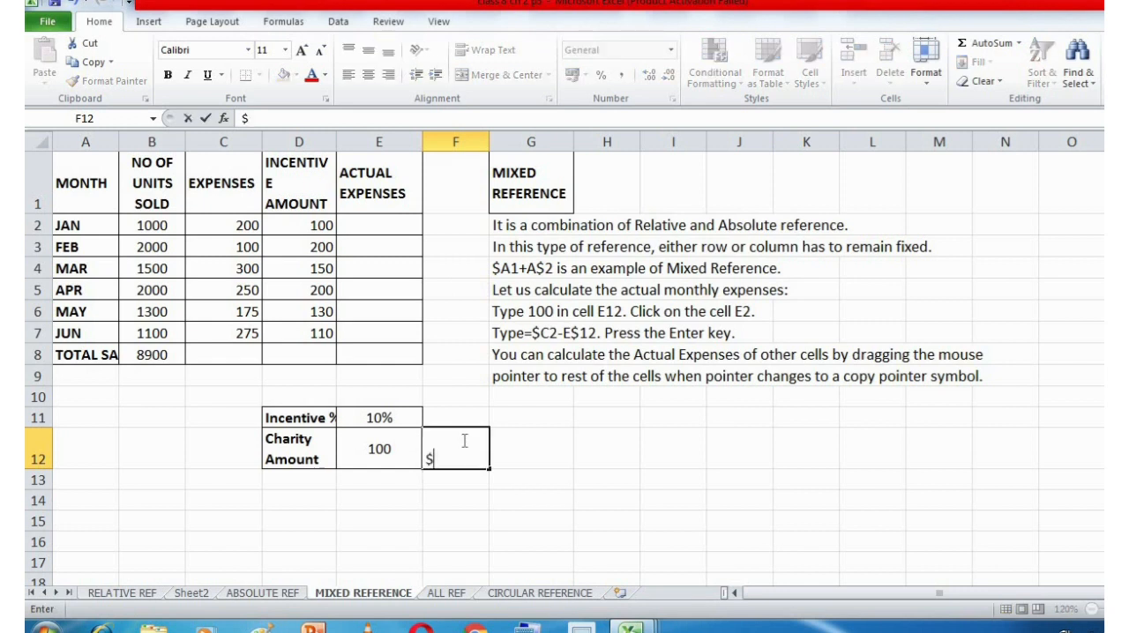
{"action": "key", "text": "BackSpace"}
{"action": "key", "text": "Return"}
{"action": "left_click", "coordinate": [463, 440]}
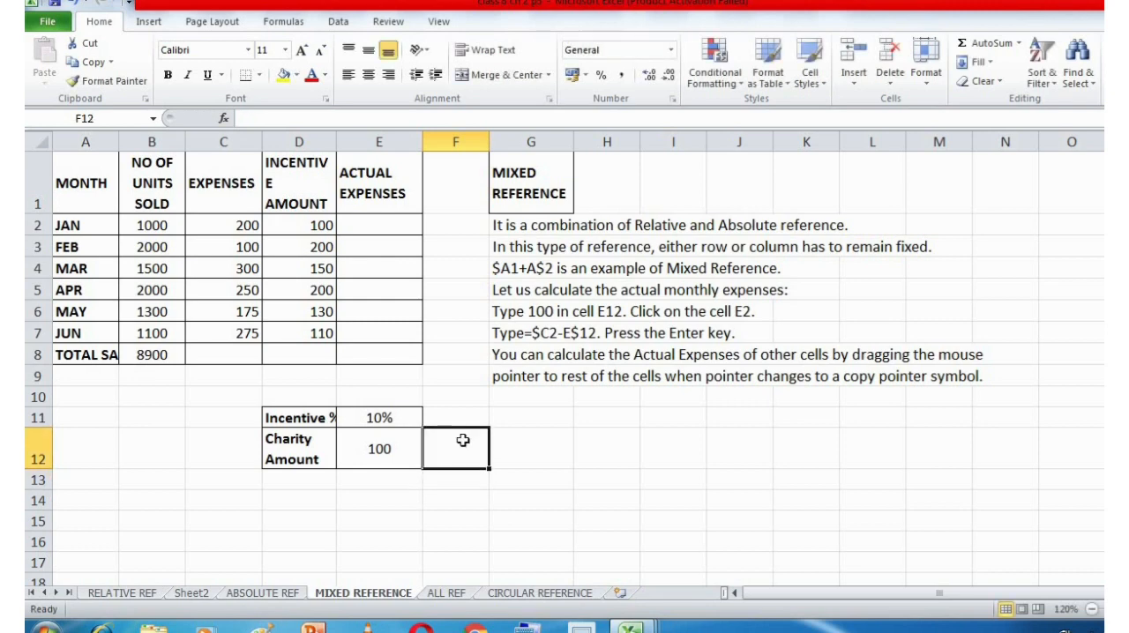
Examine the absolute reference example =$A$1+$A$2 on the ABSOLUTE REF sheet, and return to the MIXED REFERENCE sheet.
{"action": "left_click", "coordinate": [286, 593]}
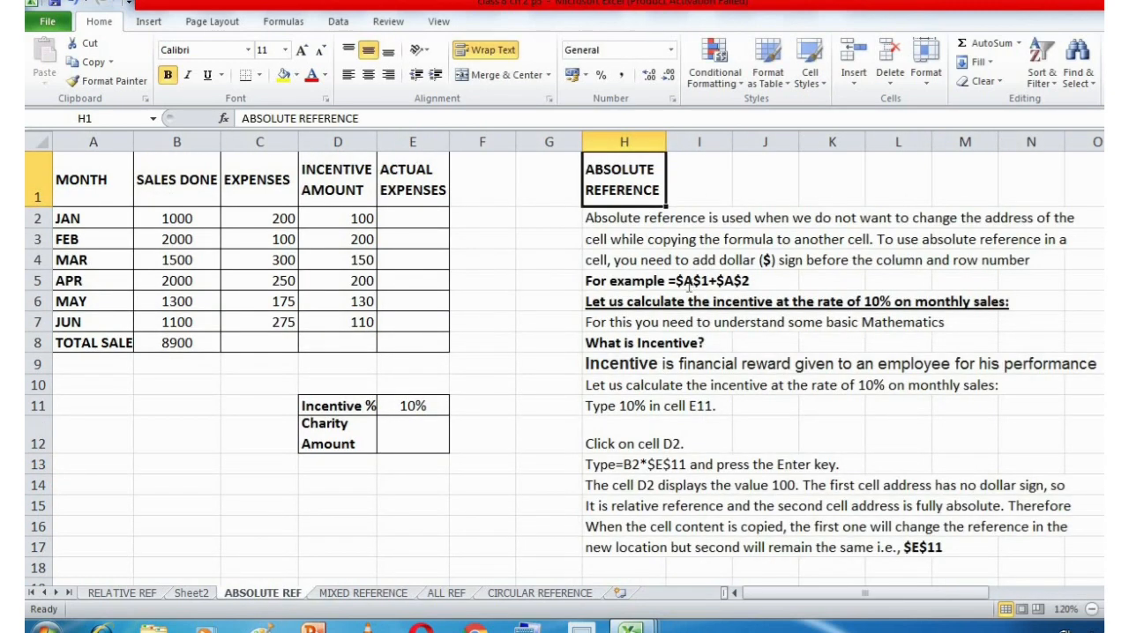
{"action": "left_click", "coordinate": [686, 284]}
{"action": "left_click", "coordinate": [754, 282]}
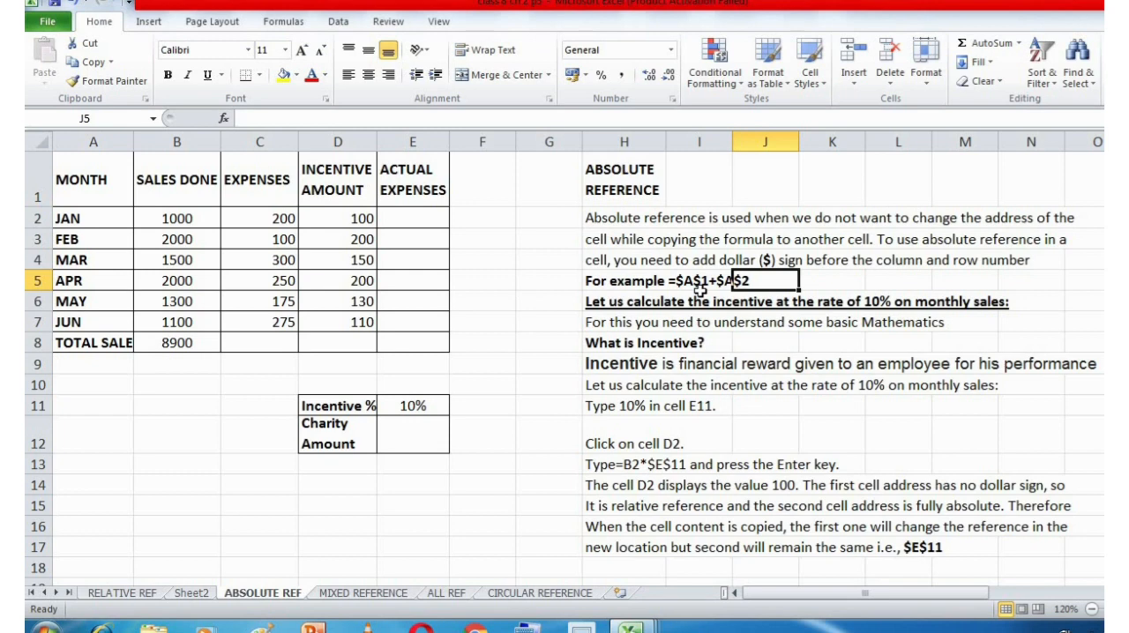
{"action": "left_click", "coordinate": [363, 593]}
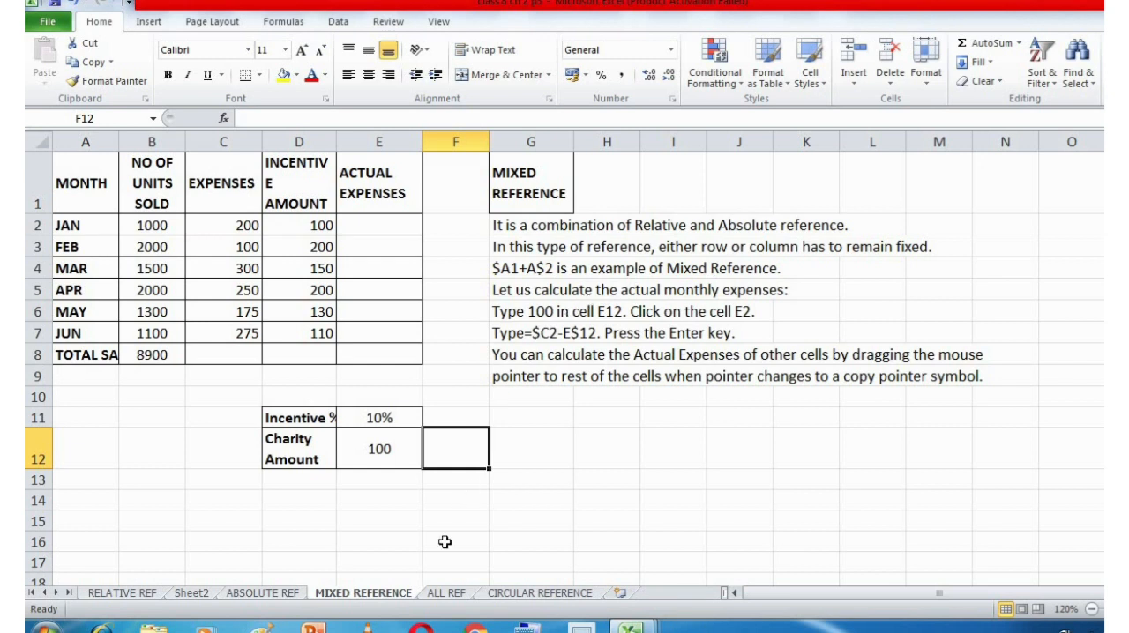
Clear the Total and Percentage results in F2:G6 on the ALL REF sheet.
{"action": "left_click", "coordinate": [445, 594]}
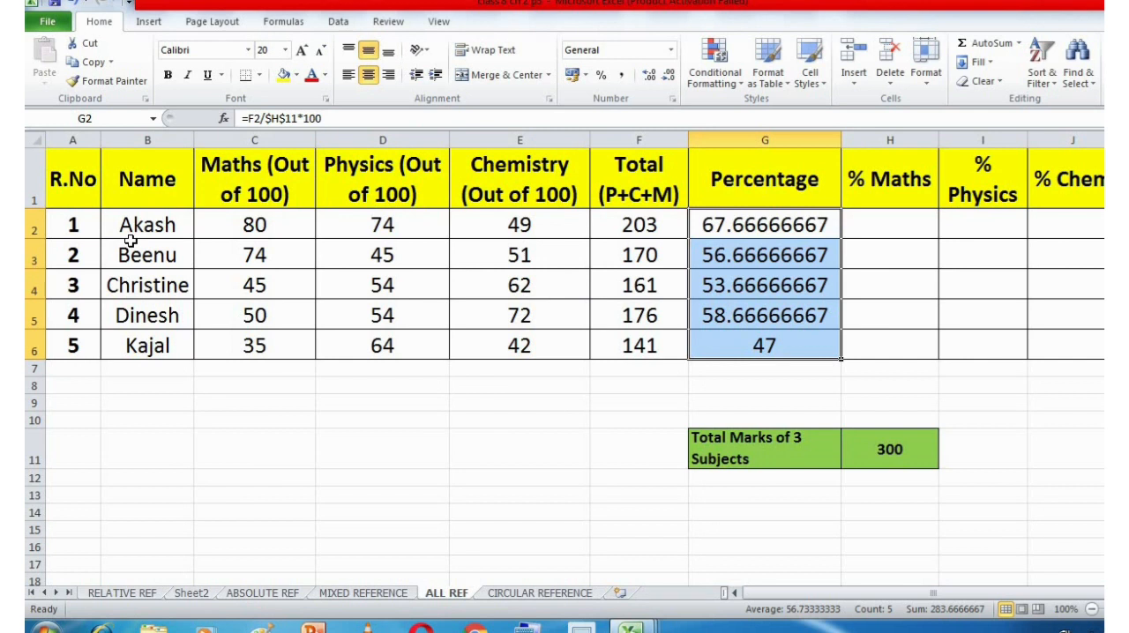
{"action": "left_click", "coordinate": [619, 227]}
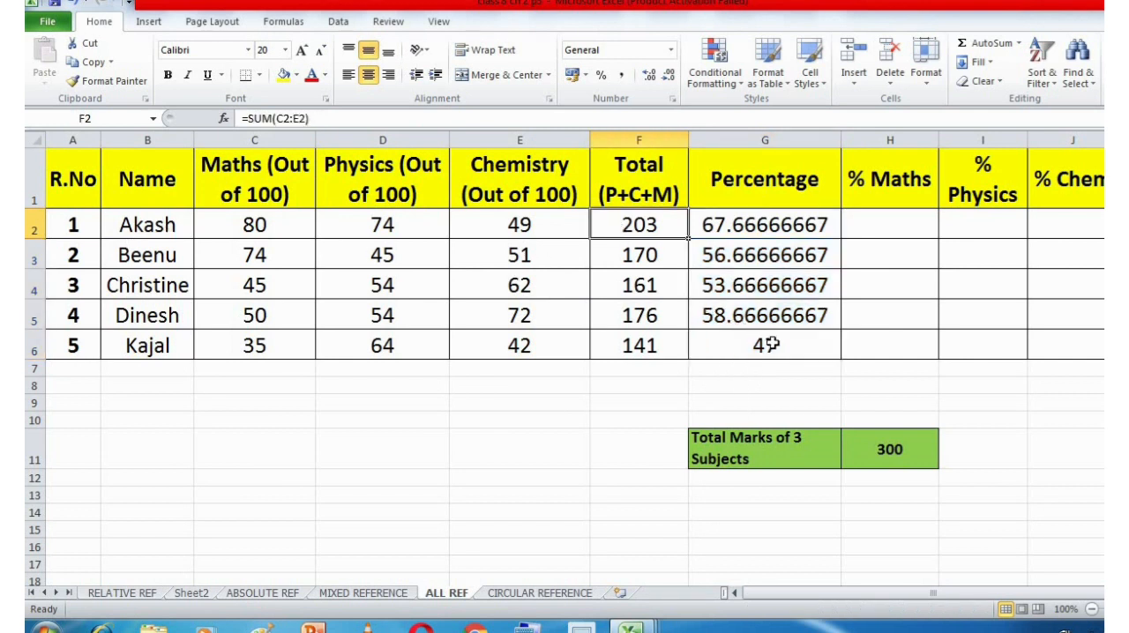
{"action": "left_click", "coordinate": [773, 345], "text": "shift"}
{"action": "key", "text": "Delete"}
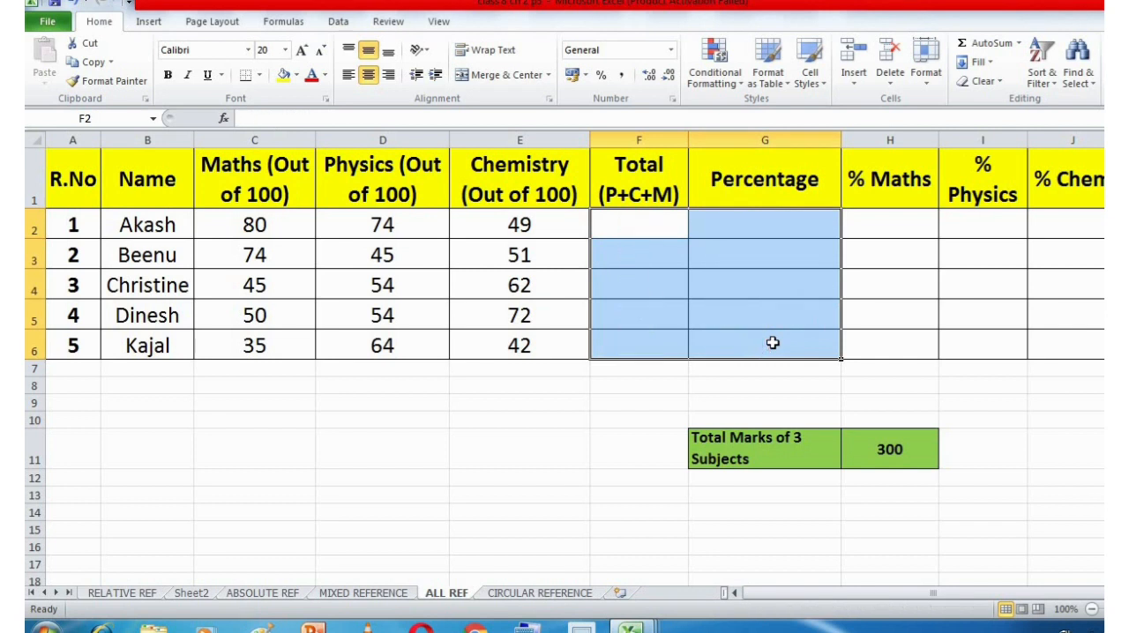
Examine the Maths, Physics and Chemistry mark columns and the Total Marks of 3 Subjects value in H11.
{"action": "left_click", "coordinate": [630, 232]}
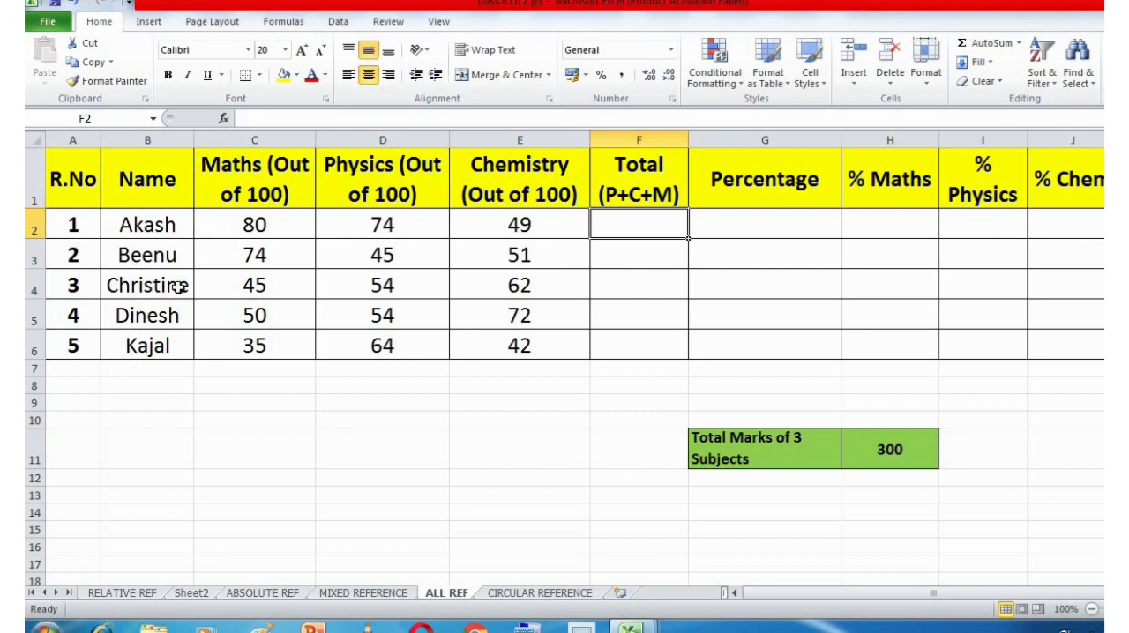
{"action": "left_click", "coordinate": [277, 231]}
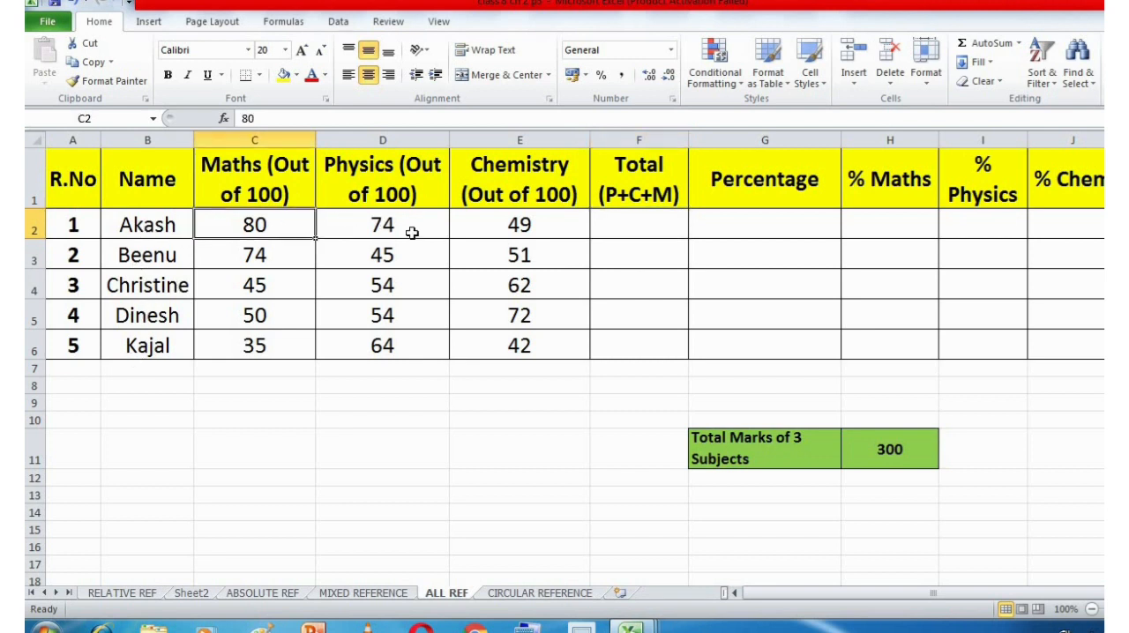
{"action": "left_click", "coordinate": [304, 174]}
{"action": "left_click", "coordinate": [383, 176]}
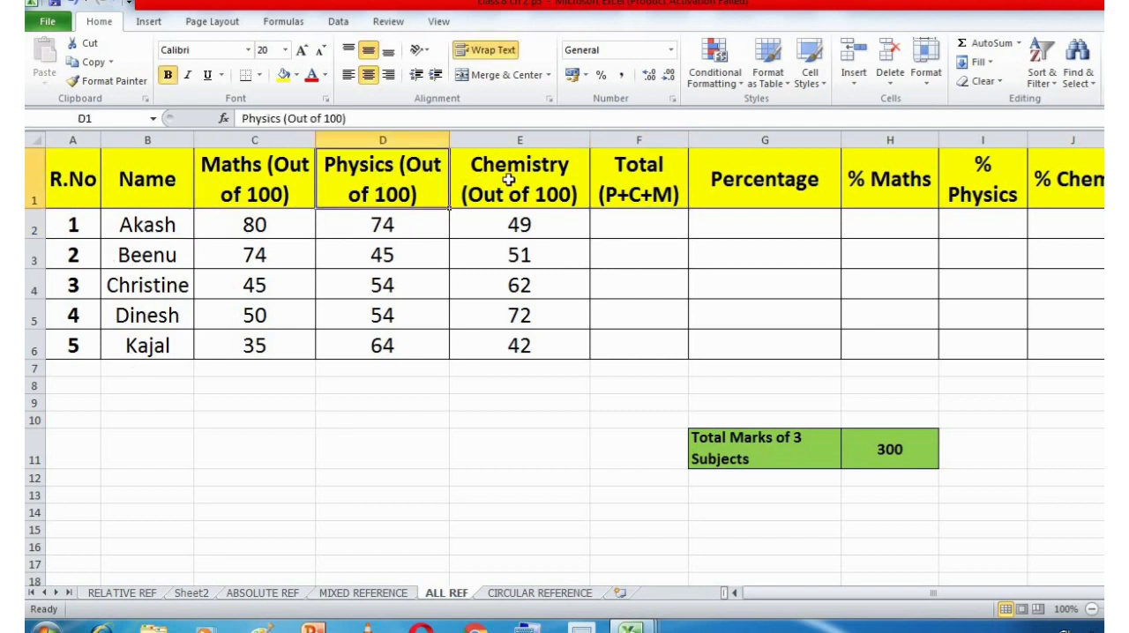
{"action": "left_click", "coordinate": [505, 190]}
{"action": "left_click", "coordinate": [913, 445]}
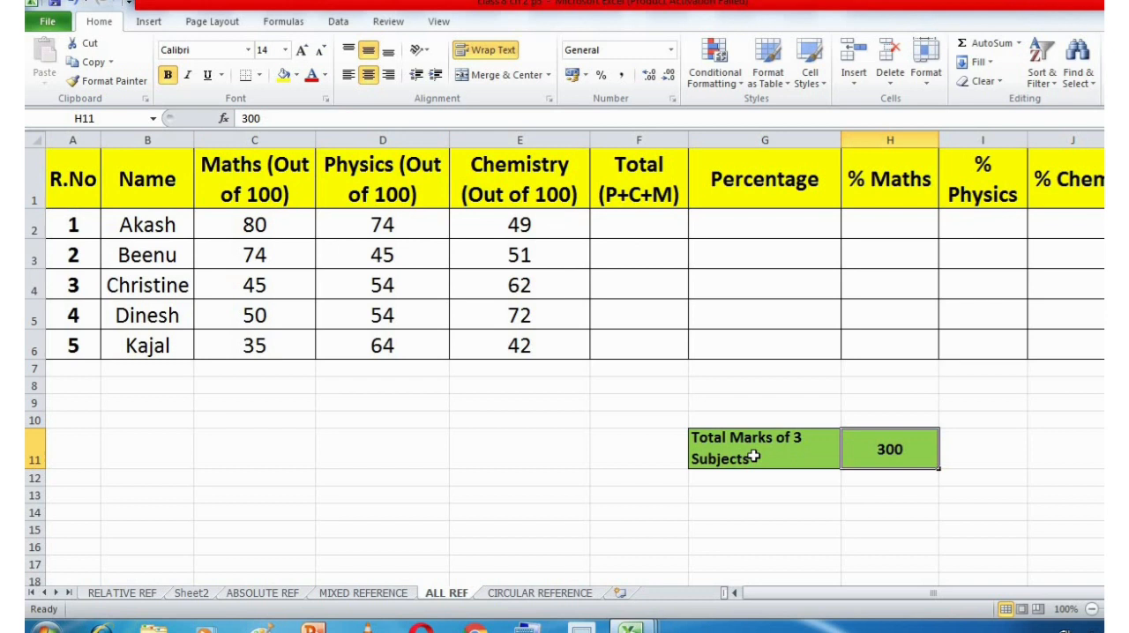
{"action": "left_click", "coordinate": [647, 225]}
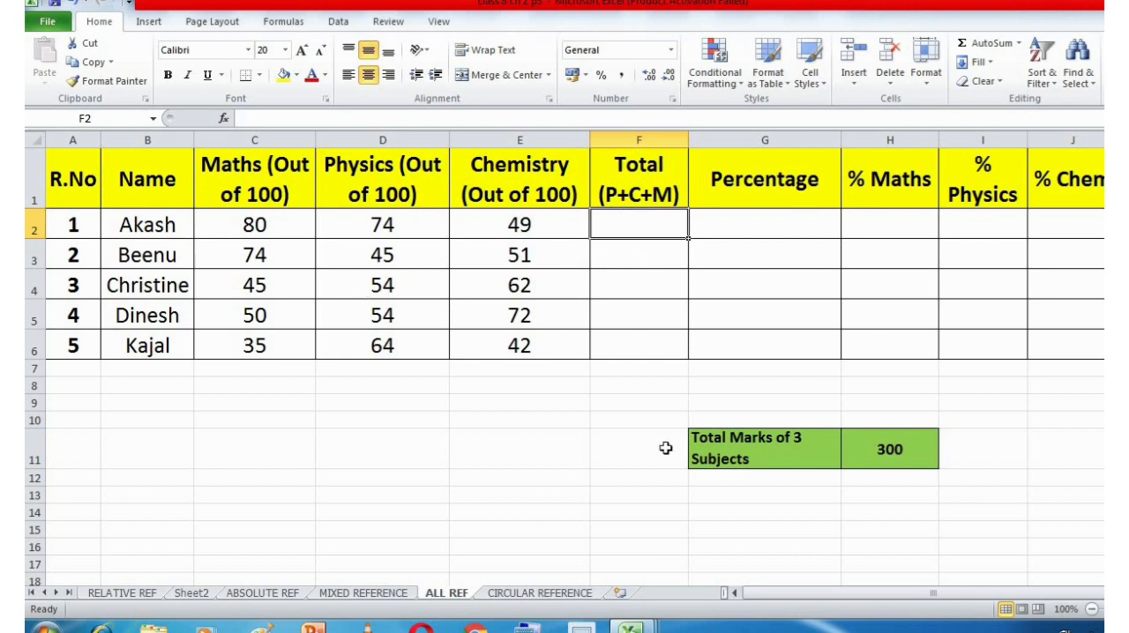
{"action": "type", "text": "=SU"}
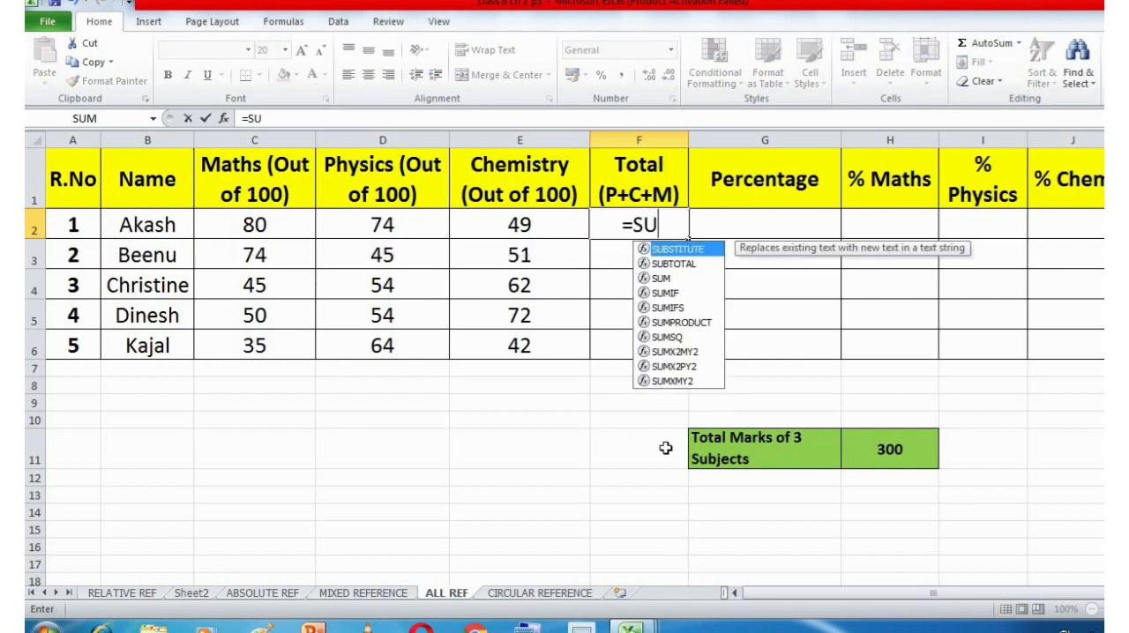
{"action": "type", "text": "M("}
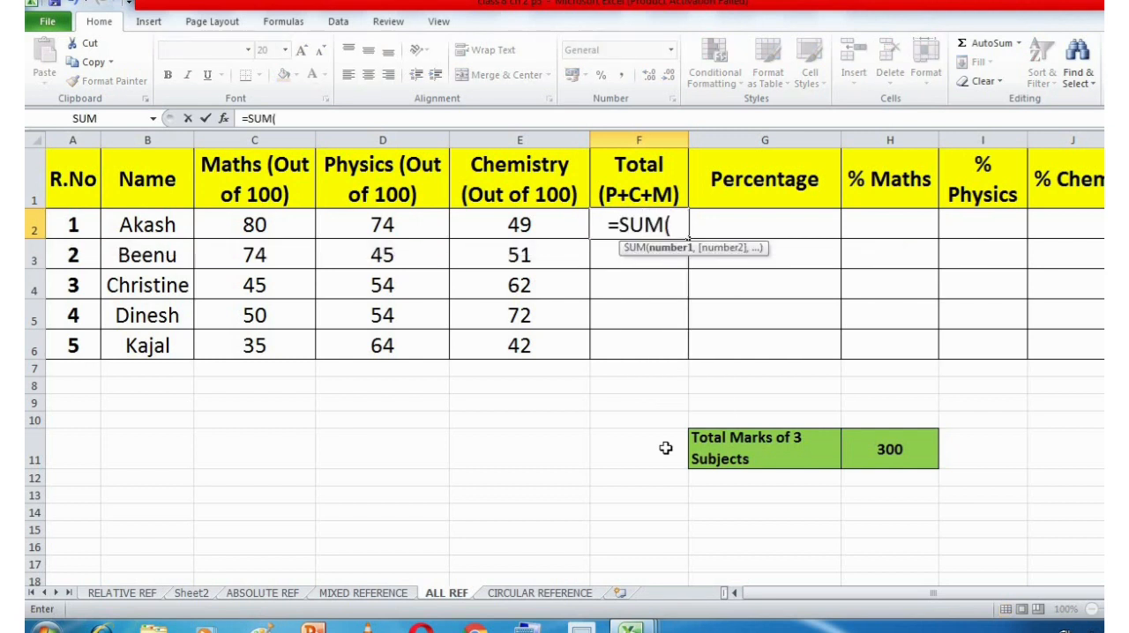
{"action": "left_click", "coordinate": [254, 226]}
{"action": "key", "text": "F8"}
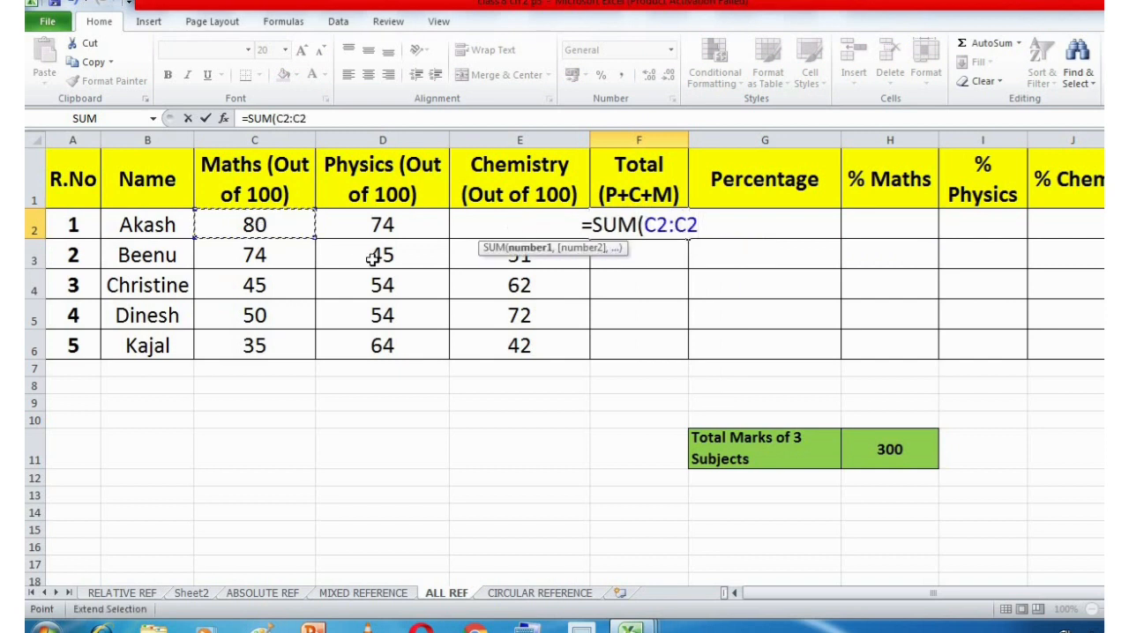
{"action": "left_click", "coordinate": [393, 228]}
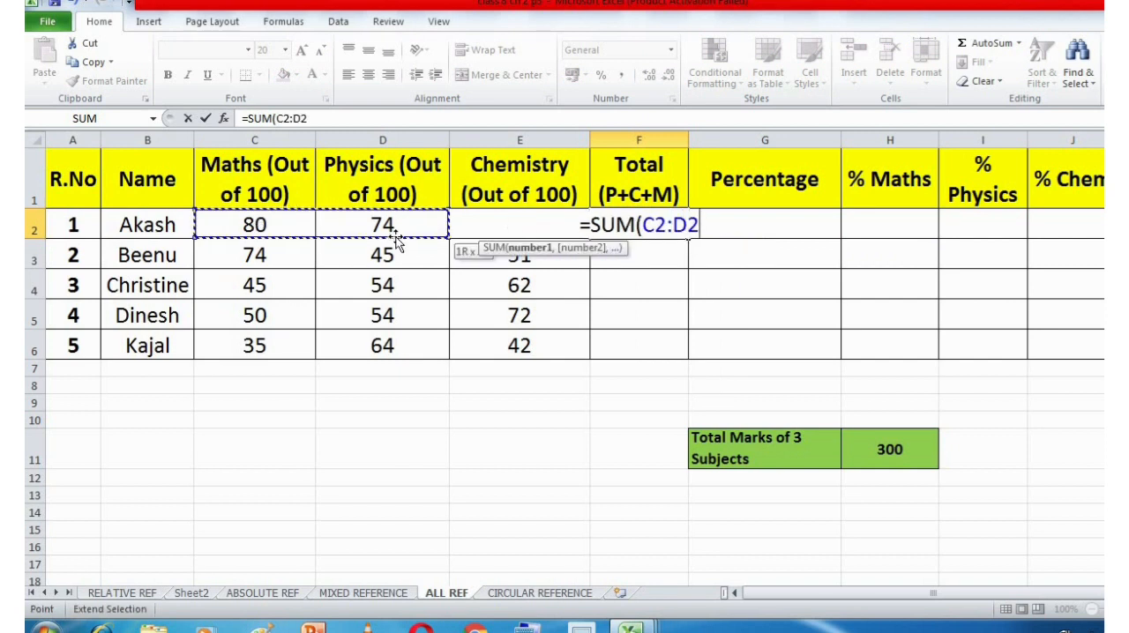
{"action": "left_click", "coordinate": [477, 205]}
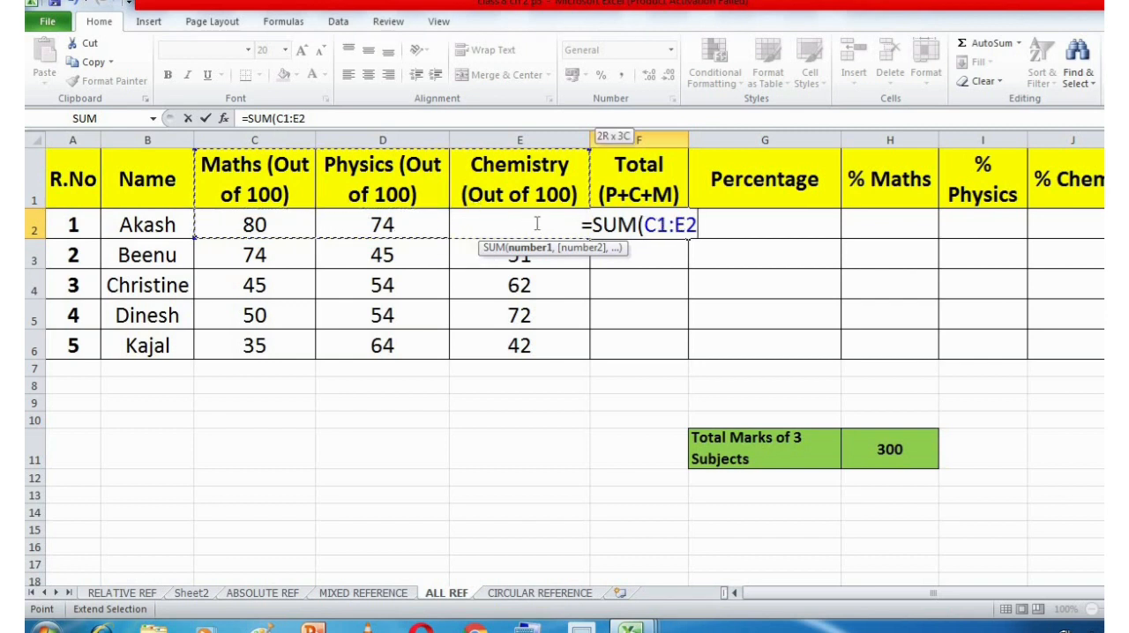
{"action": "left_click", "coordinate": [551, 228]}
{"action": "left_click", "coordinate": [670, 255]}
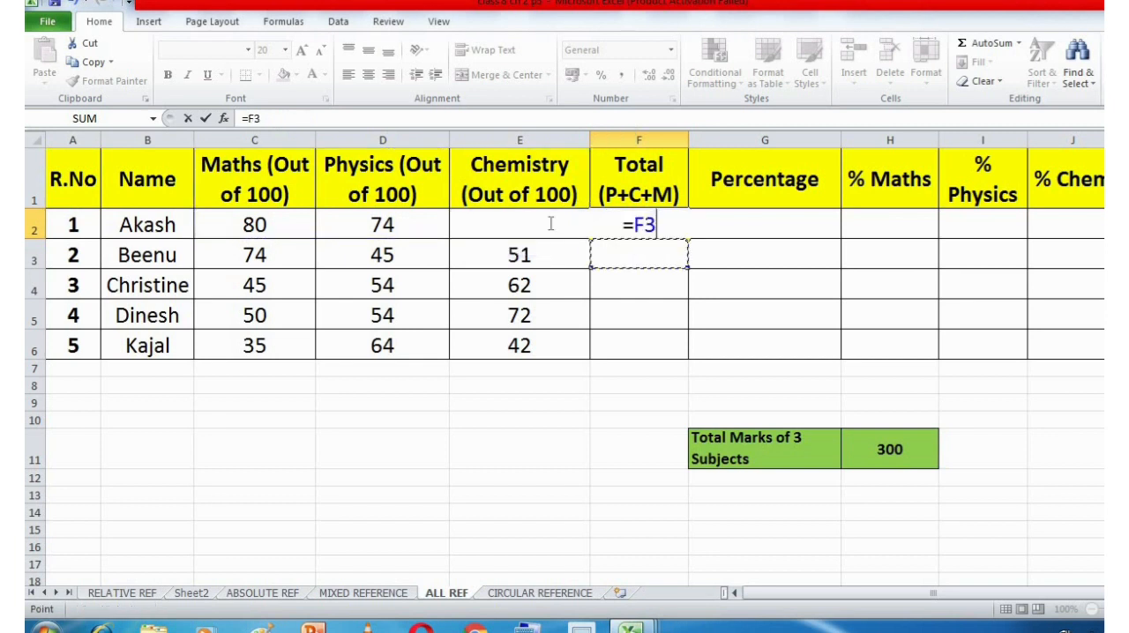
{"action": "key", "text": "ctrl+z"}
{"action": "key", "text": "ctrl+z"}
{"action": "key", "text": "BackSpace"}
{"action": "key", "text": "BackSpace"}
{"action": "key", "text": "BackSpace"}
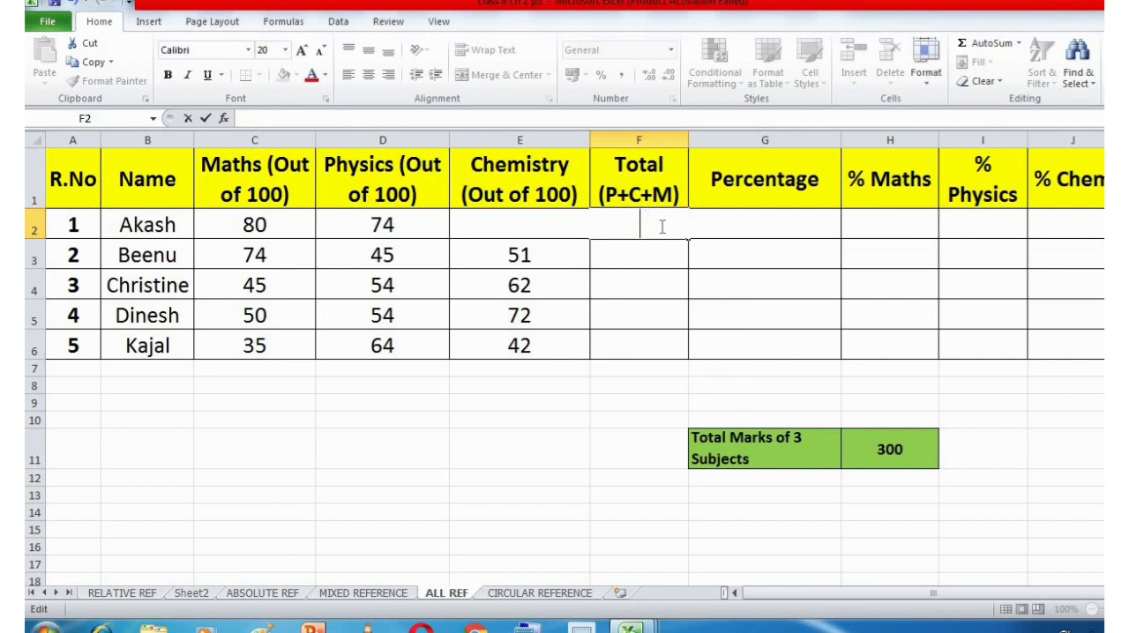
Enter =SUM(C2:E2) in F2 to total the first student's Maths, Physics and Chemistry marks.
{"action": "type", "text": "=SU"}
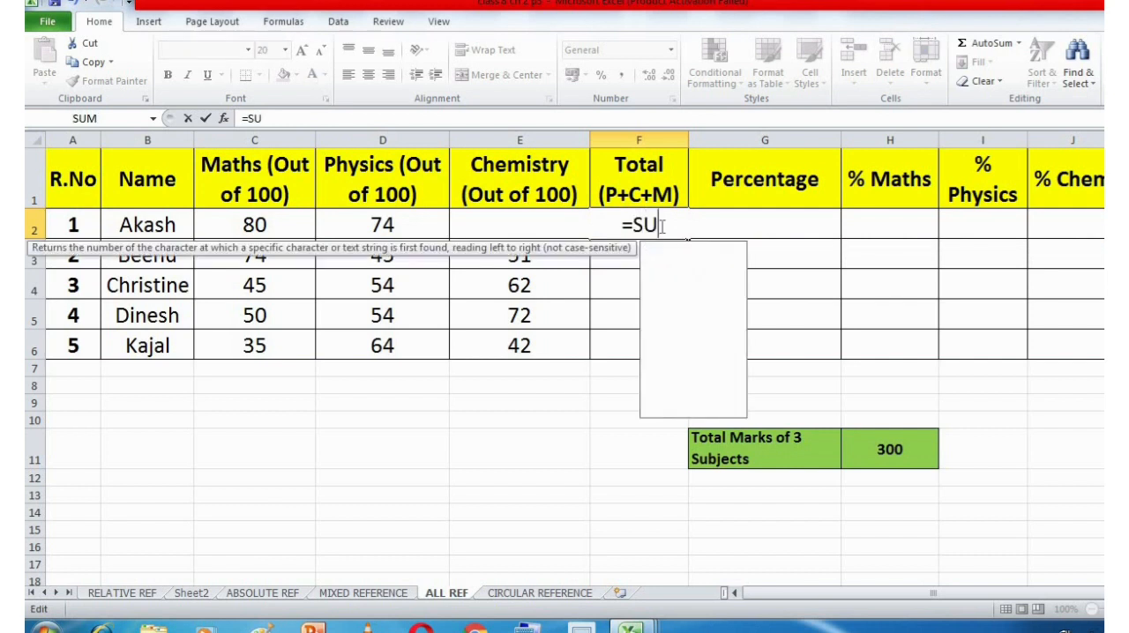
{"action": "type", "text": "M("}
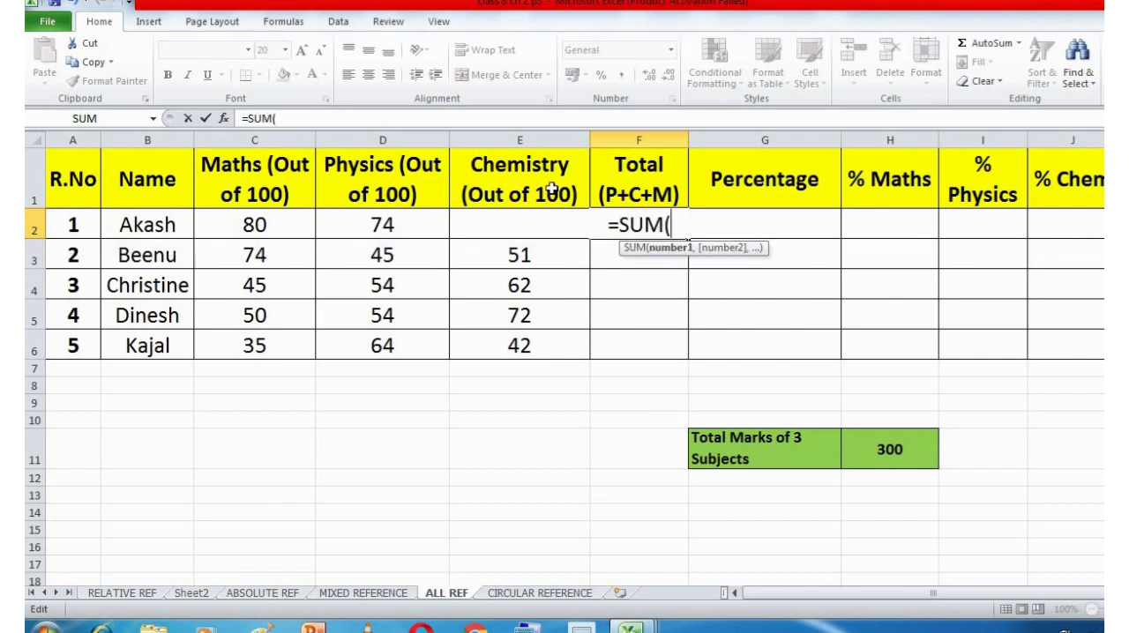
{"action": "left_click", "coordinate": [263, 223]}
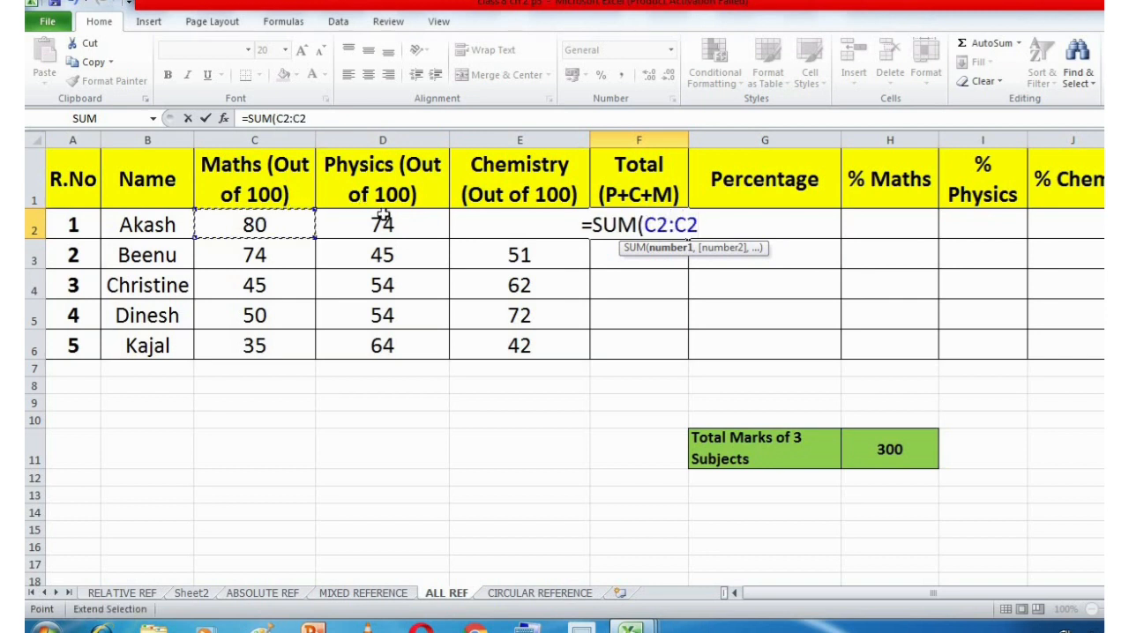
{"action": "type", "text": "E2"}
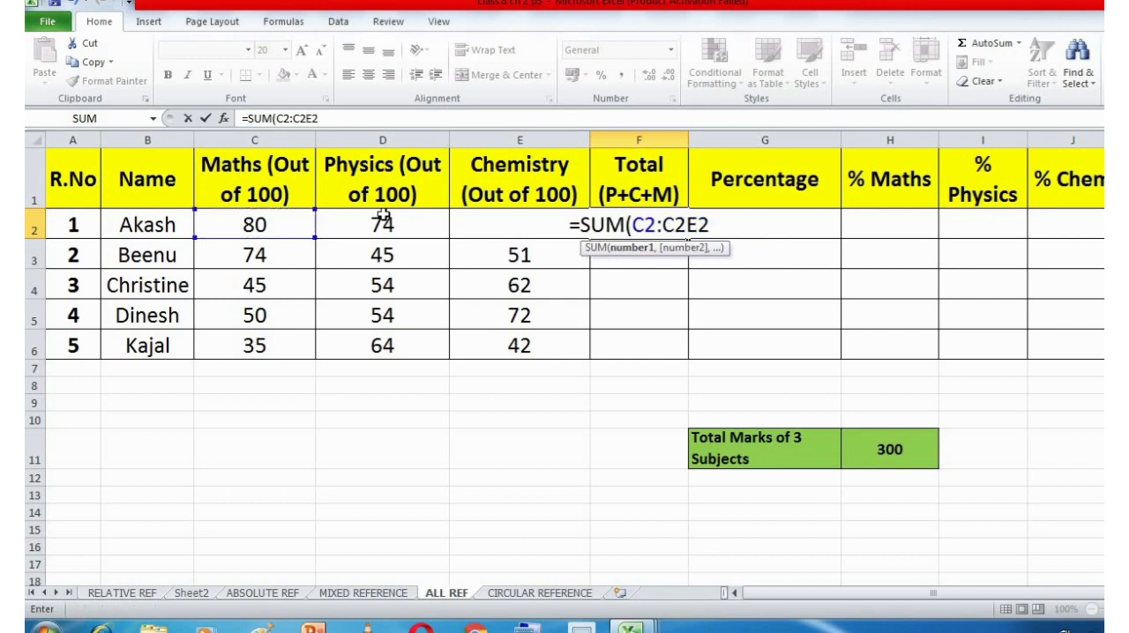
{"action": "key", "text": "Return"}
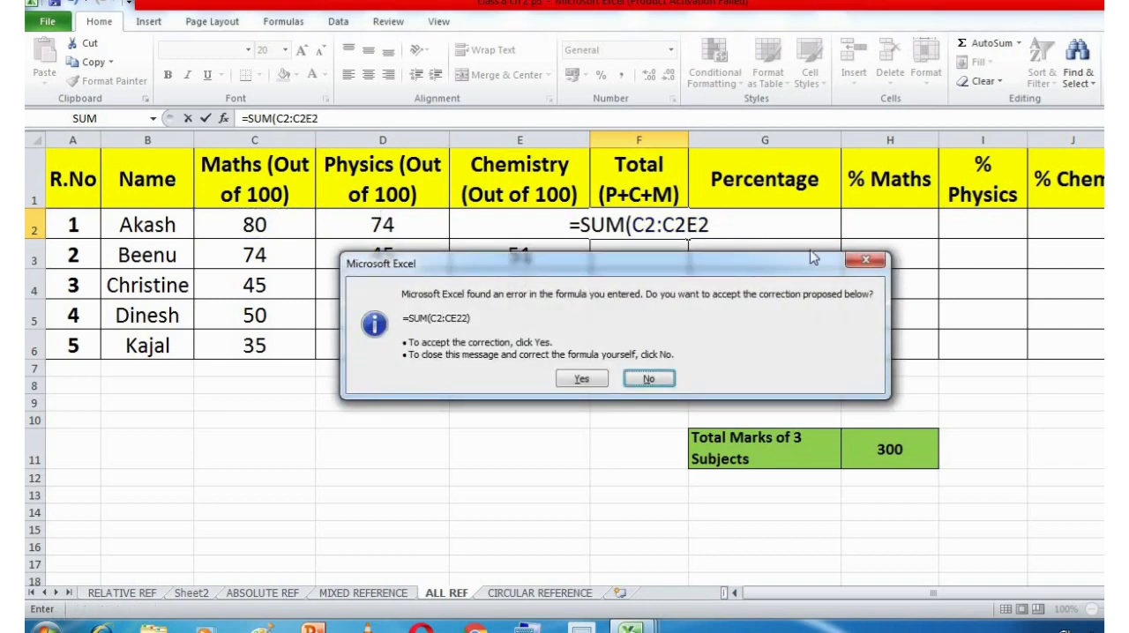
{"action": "left_click", "coordinate": [866, 265]}
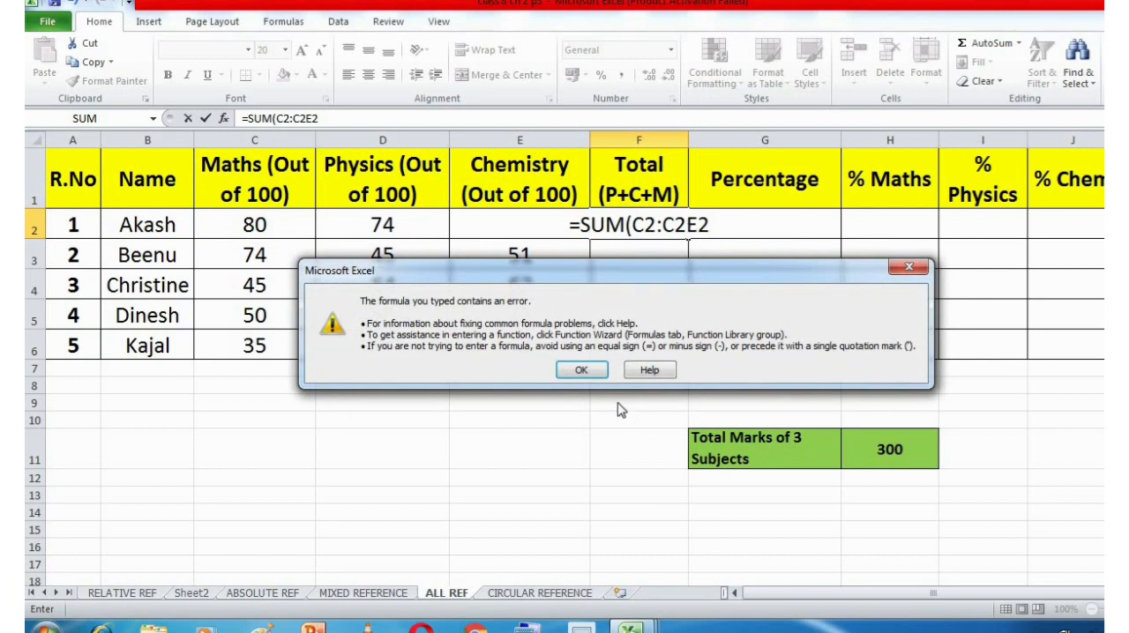
{"action": "left_click", "coordinate": [579, 370]}
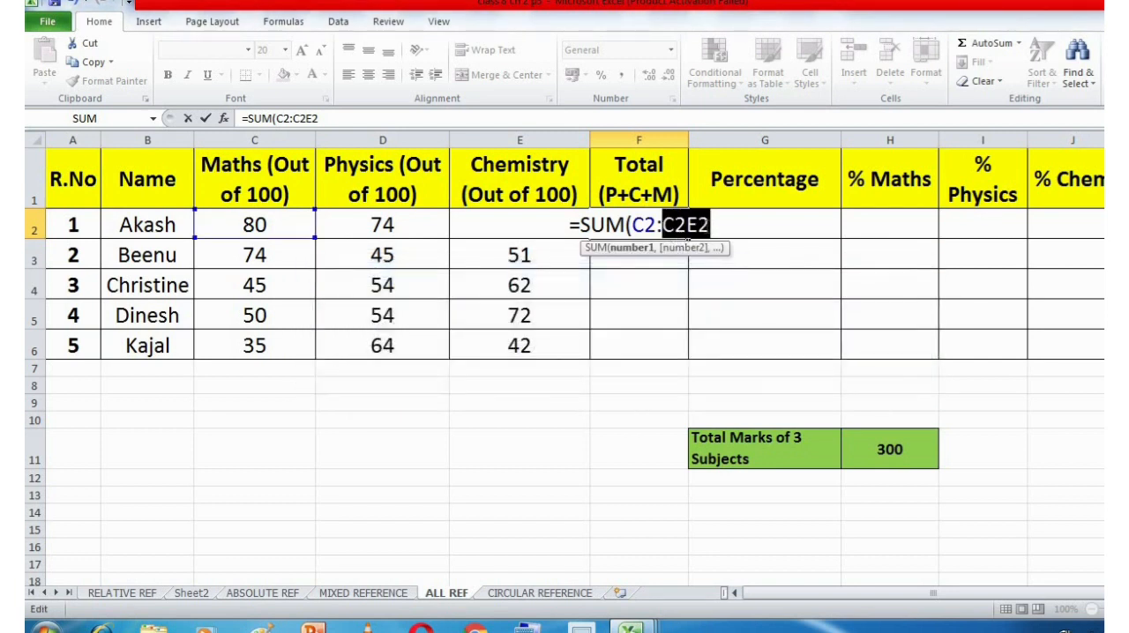
{"action": "key", "text": "BackSpace"}
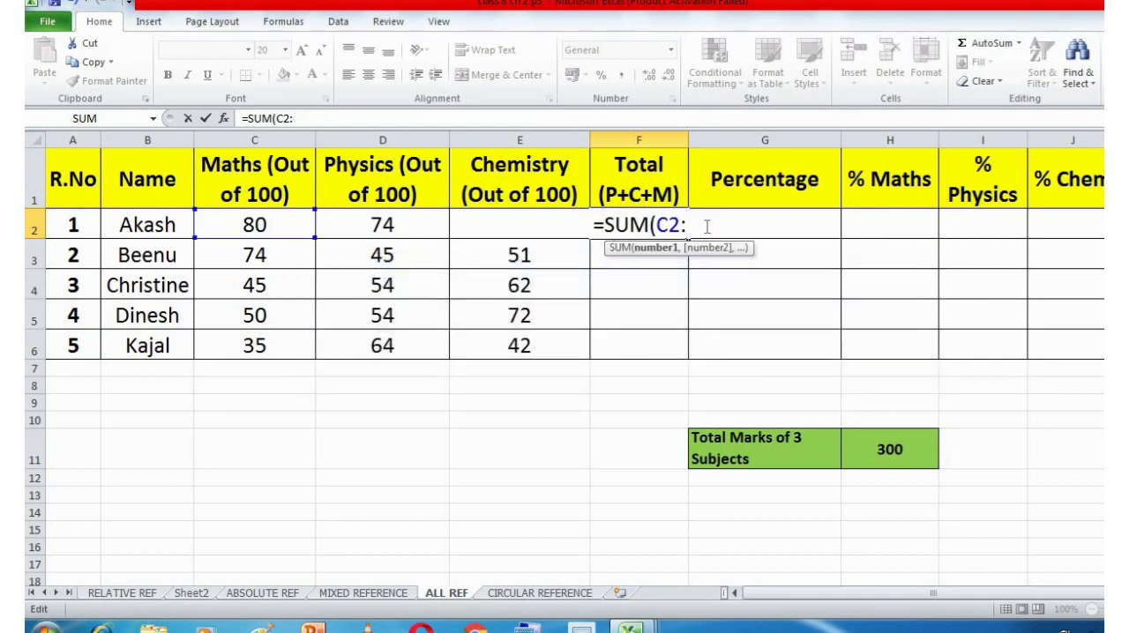
{"action": "type", "text": "E2"}
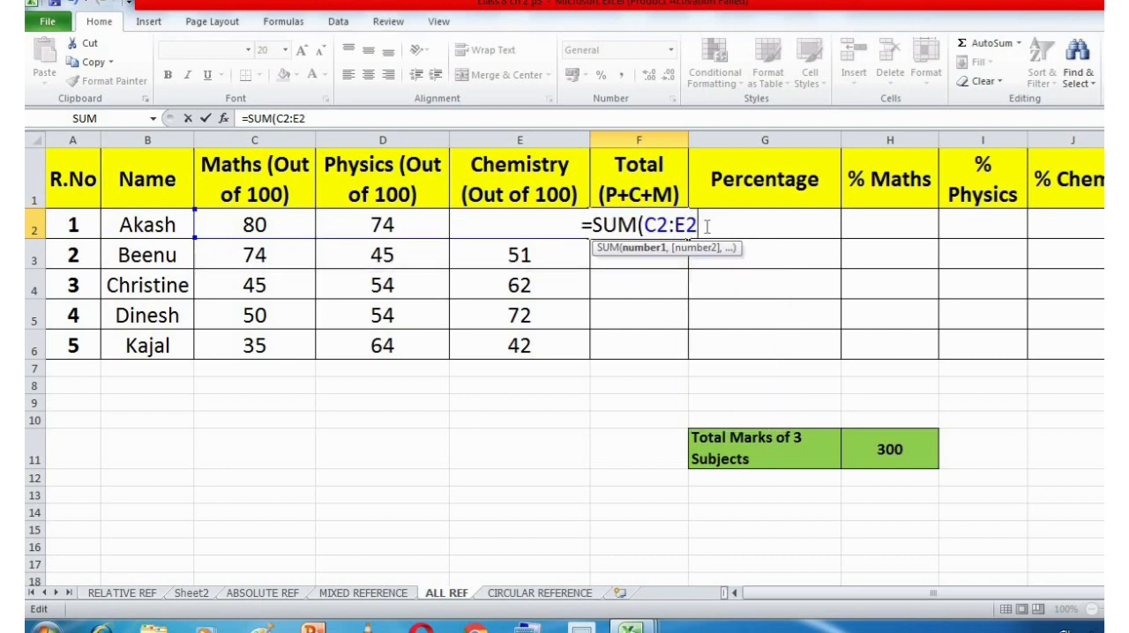
{"action": "type", "text": ")"}
{"action": "key", "text": "Return"}
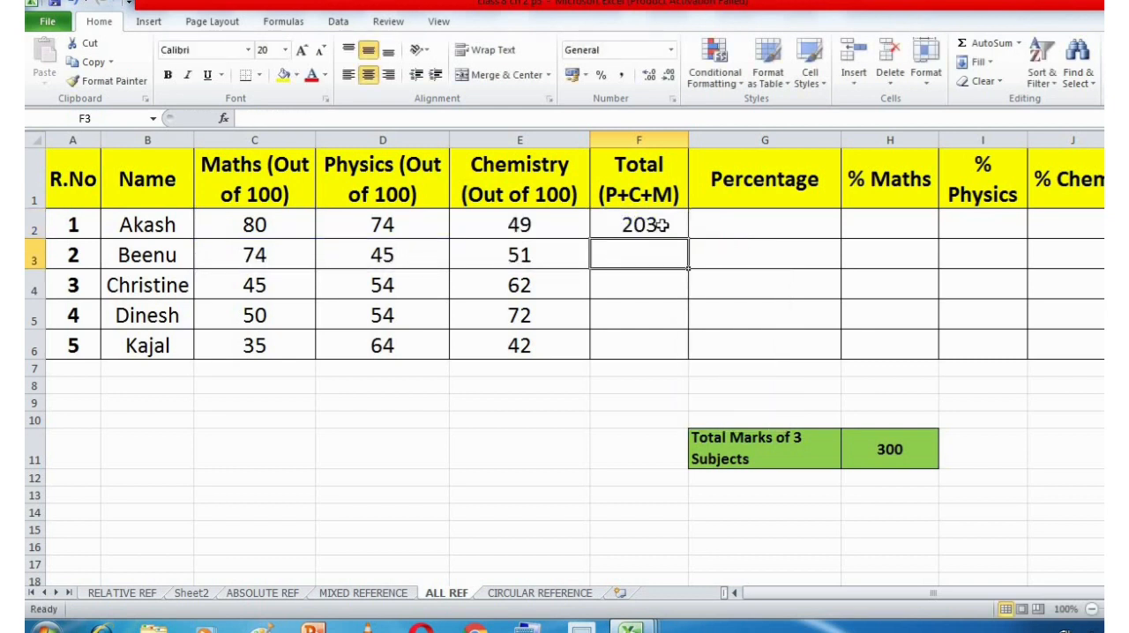
Examine the marks in C2, D2 and E2 and compare them with the SUM formula in F2.
{"action": "left_click", "coordinate": [612, 233]}
{"action": "left_click", "coordinate": [264, 223]}
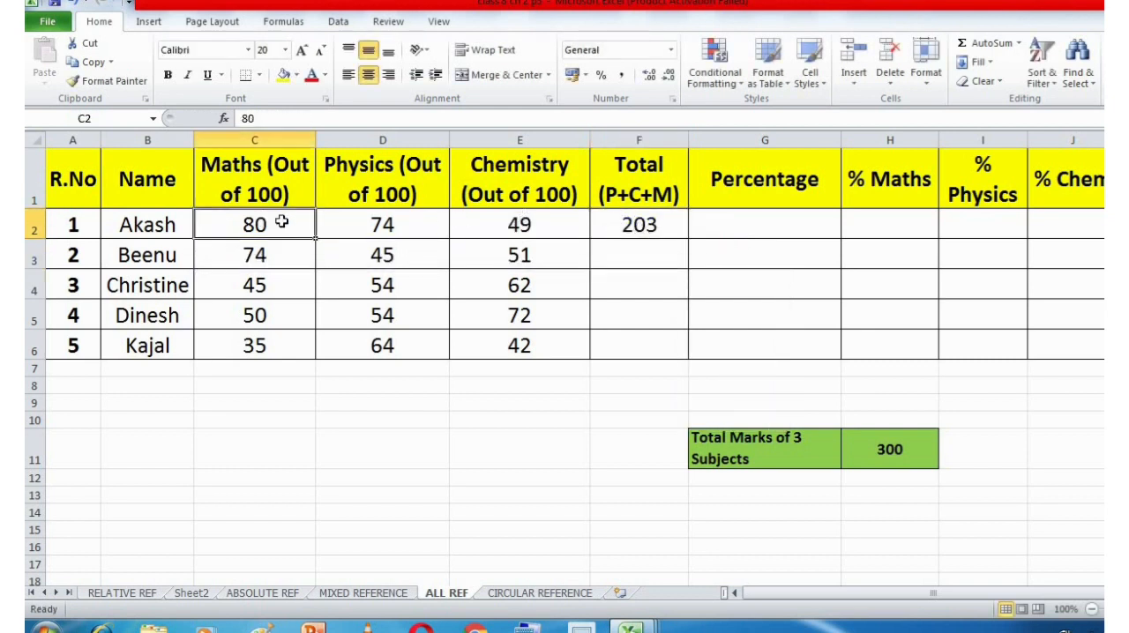
{"action": "left_click", "coordinate": [385, 229]}
{"action": "left_click_drag", "start_coordinate": [278, 225], "coordinate": [375, 226]}
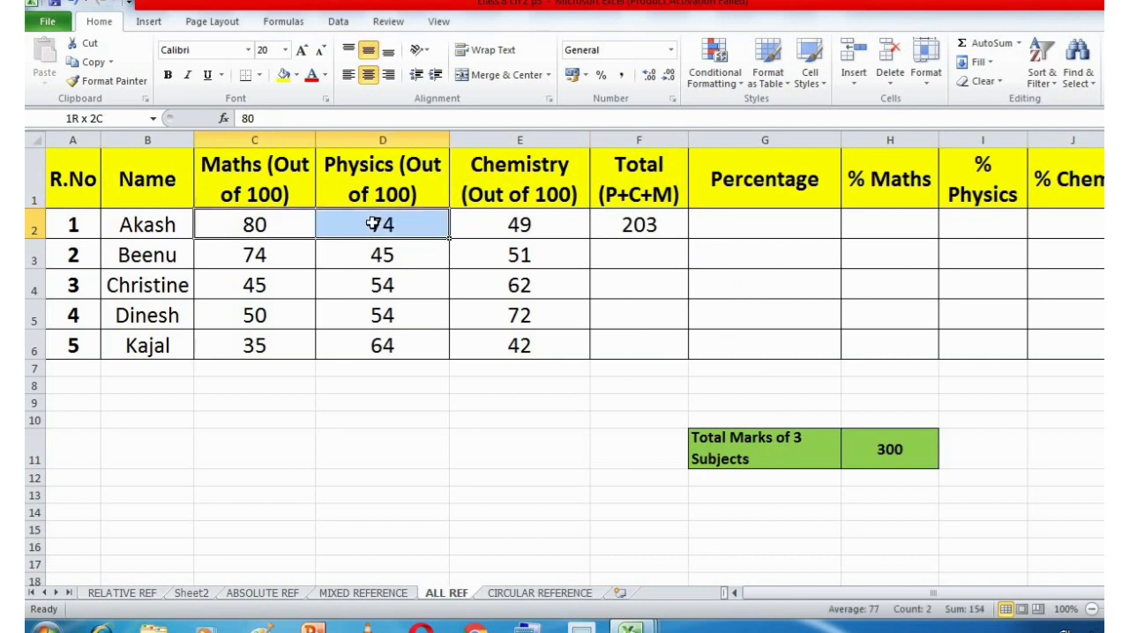
{"action": "left_click", "coordinate": [374, 226]}
{"action": "left_click", "coordinate": [501, 227]}
{"action": "left_click", "coordinate": [626, 224]}
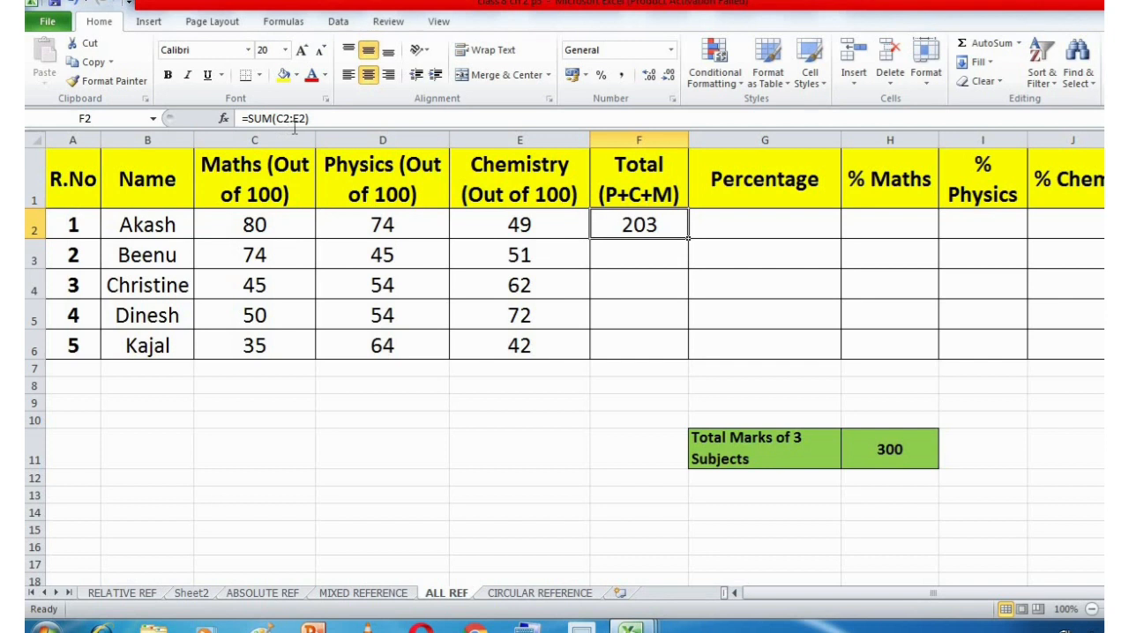
{"action": "left_click", "coordinate": [263, 225]}
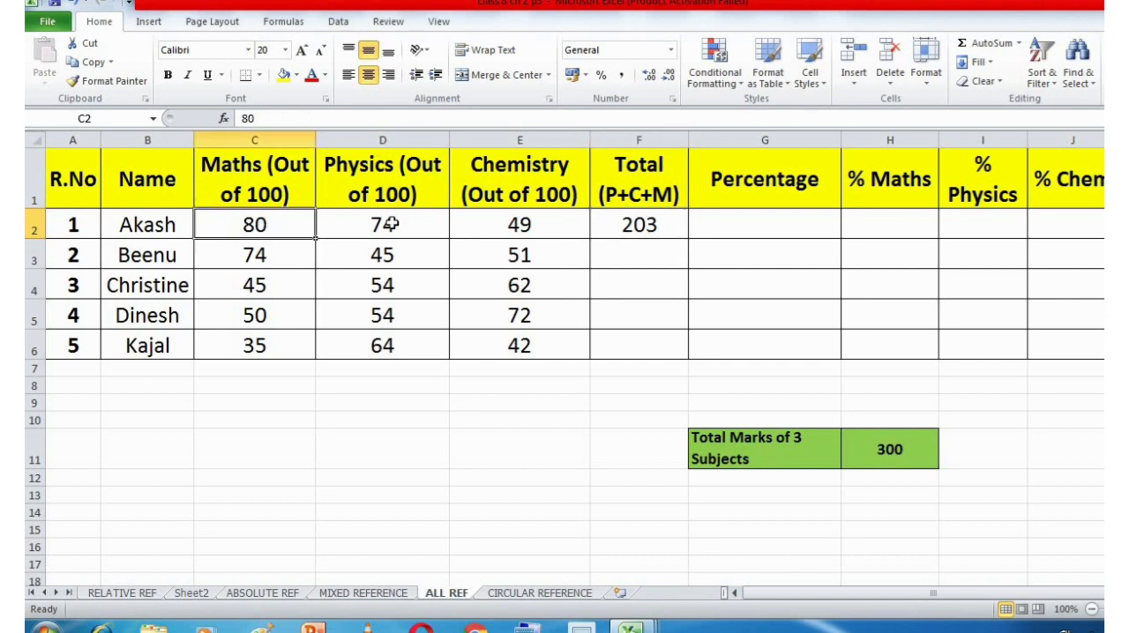
{"action": "left_click", "coordinate": [517, 221]}
Copy the total formula from F2 into F3 and inspect the cell references in the pasted formula.
{"action": "left_click", "coordinate": [652, 227]}
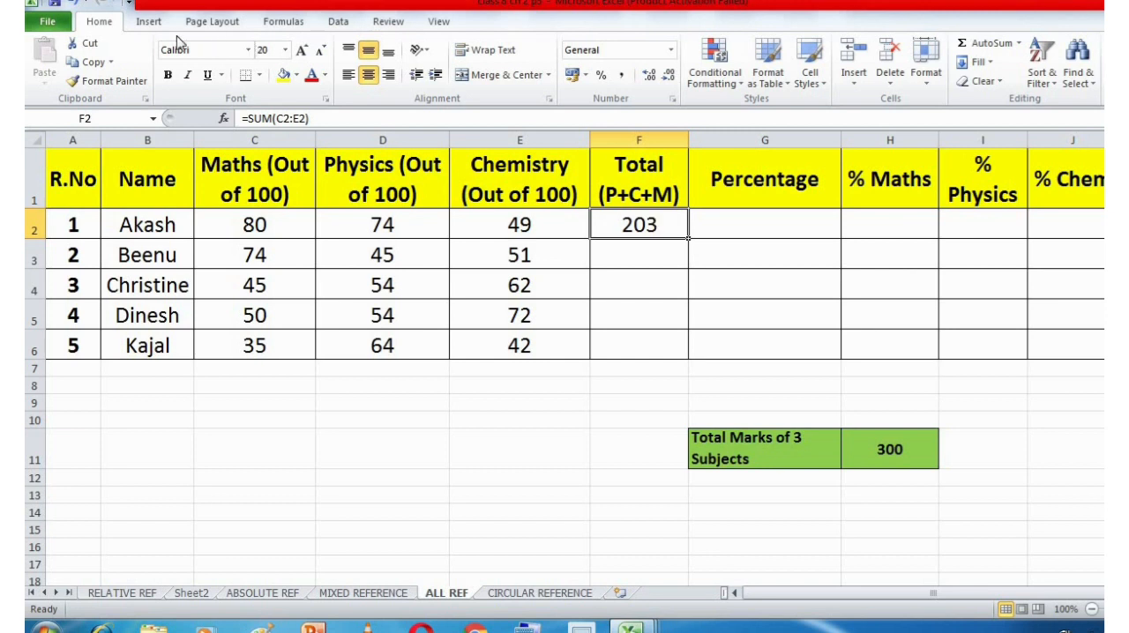
{"action": "left_click", "coordinate": [97, 61]}
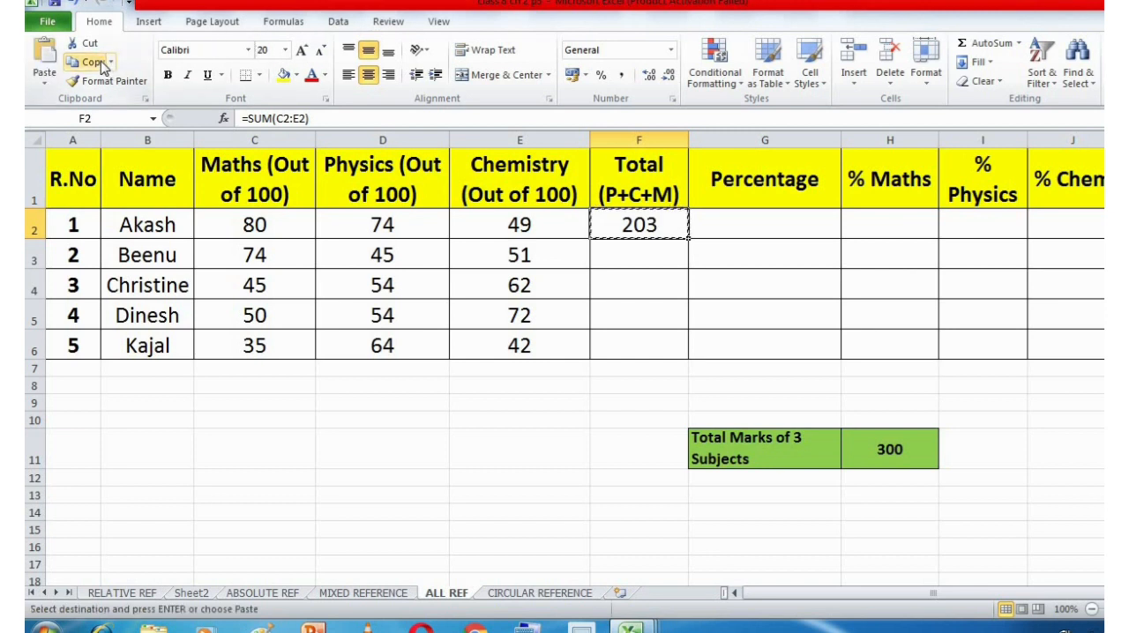
{"action": "left_click", "coordinate": [612, 251]}
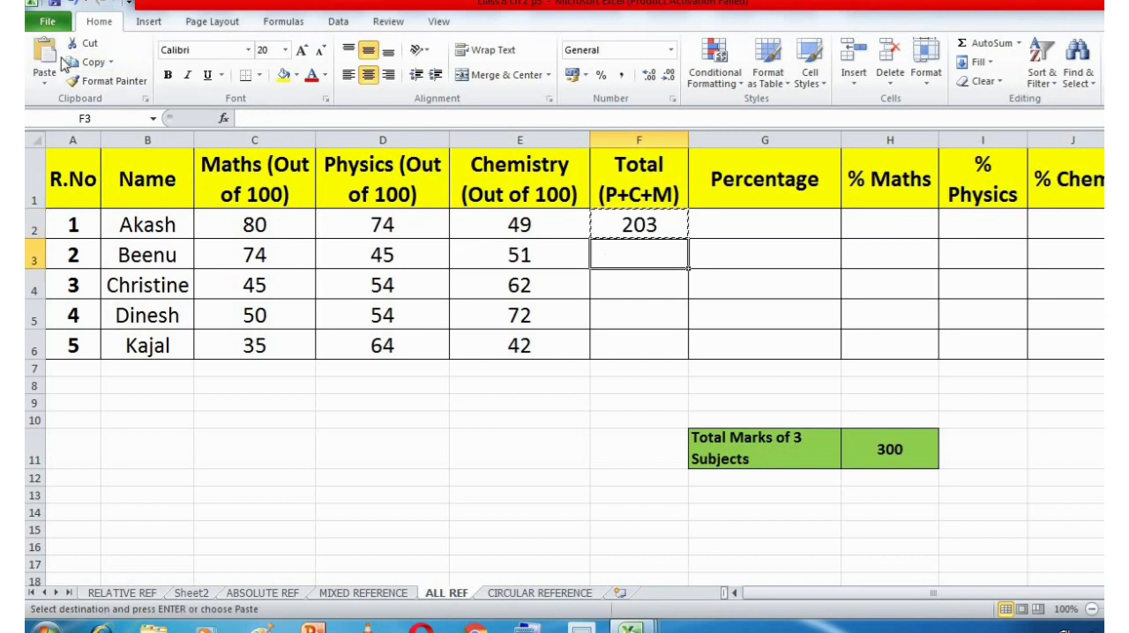
{"action": "left_click", "coordinate": [44, 51]}
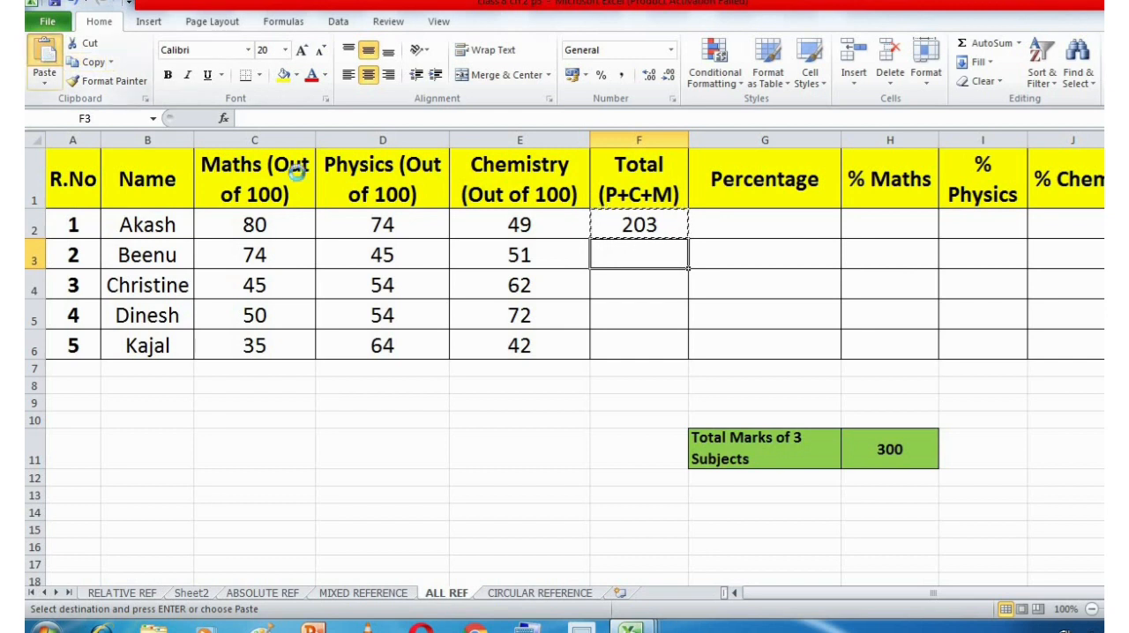
{"action": "double_click", "coordinate": [655, 255]}
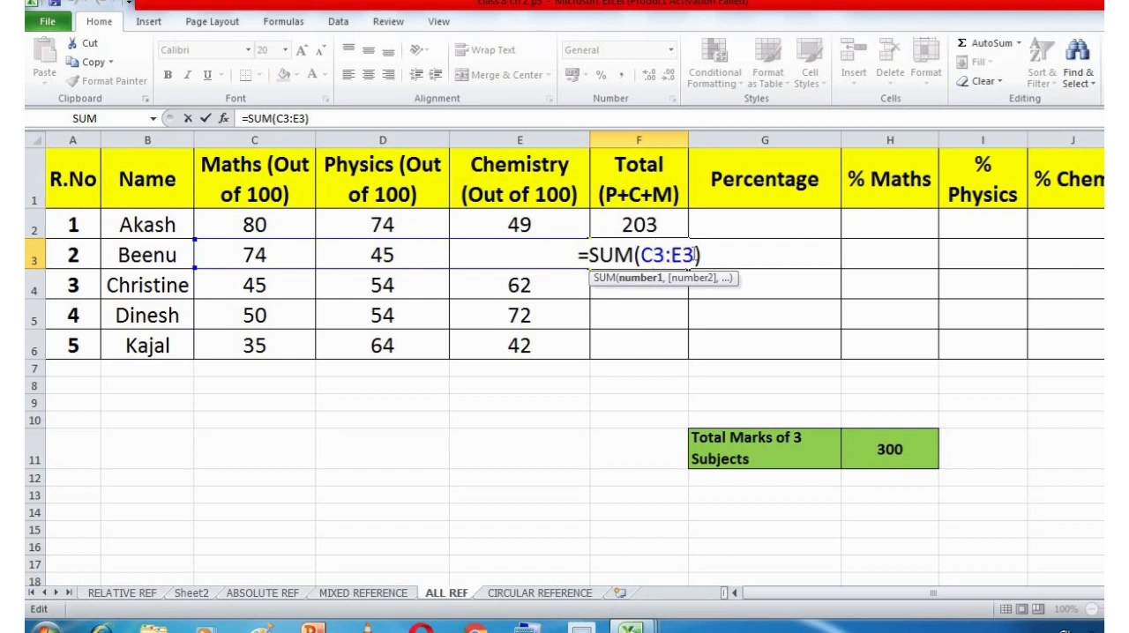
{"action": "left_click_drag", "start_coordinate": [694, 255], "coordinate": [673, 256]}
{"action": "left_click", "coordinate": [713, 261]}
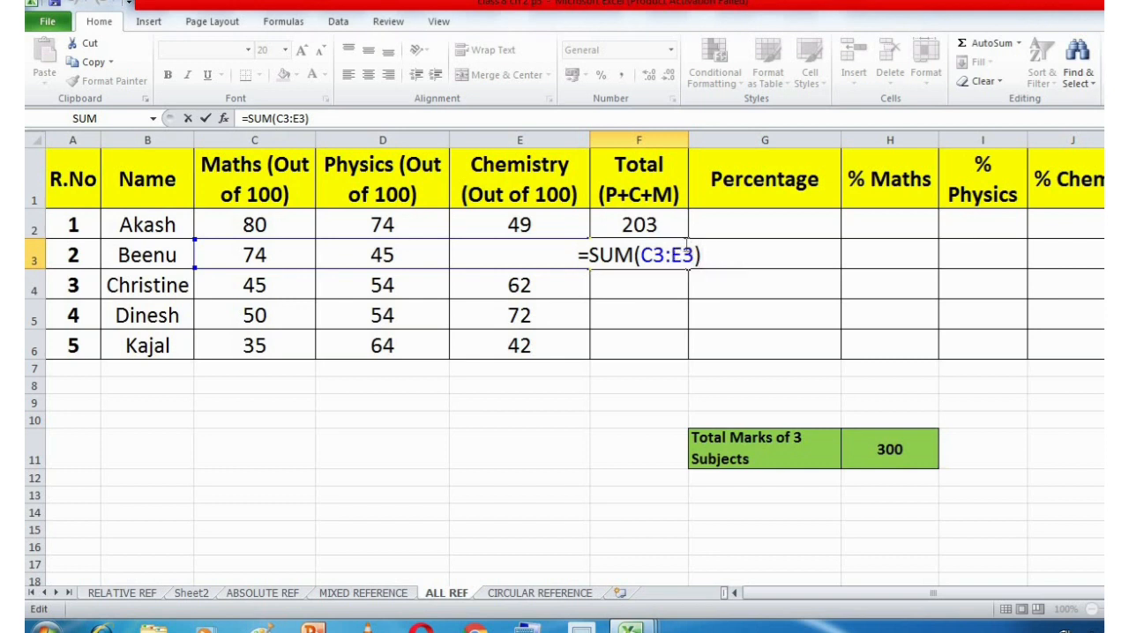
{"action": "key", "text": "Return"}
Fill the total formula from F2 down through F6 and check the formula in F6.
{"action": "left_click", "coordinate": [675, 232]}
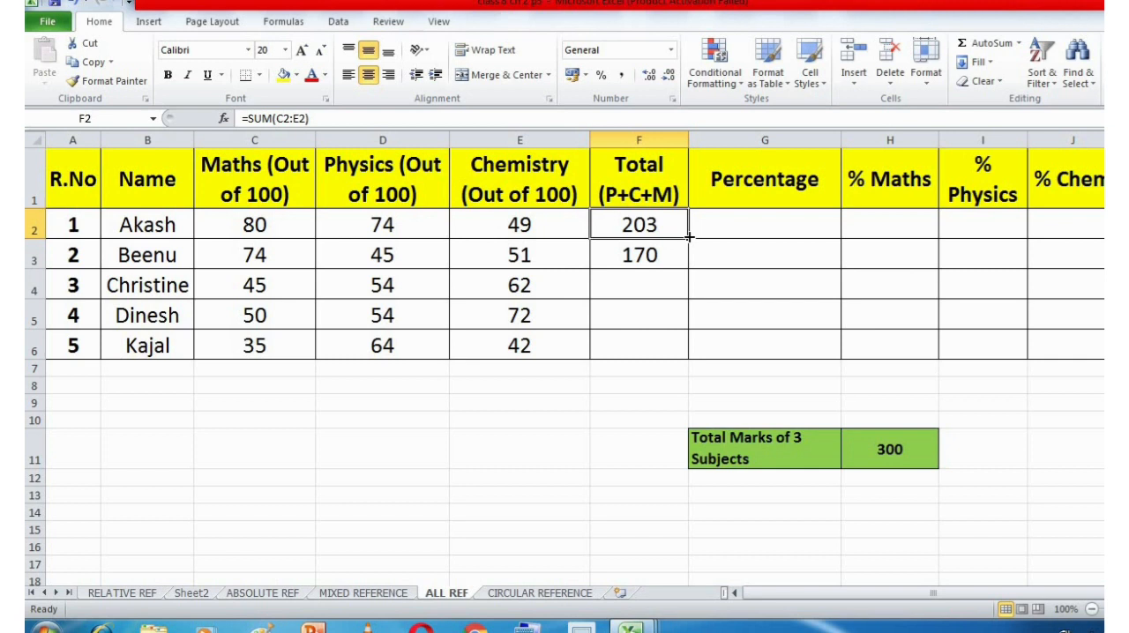
{"action": "left_click_drag", "start_coordinate": [688, 239], "coordinate": [685, 354]}
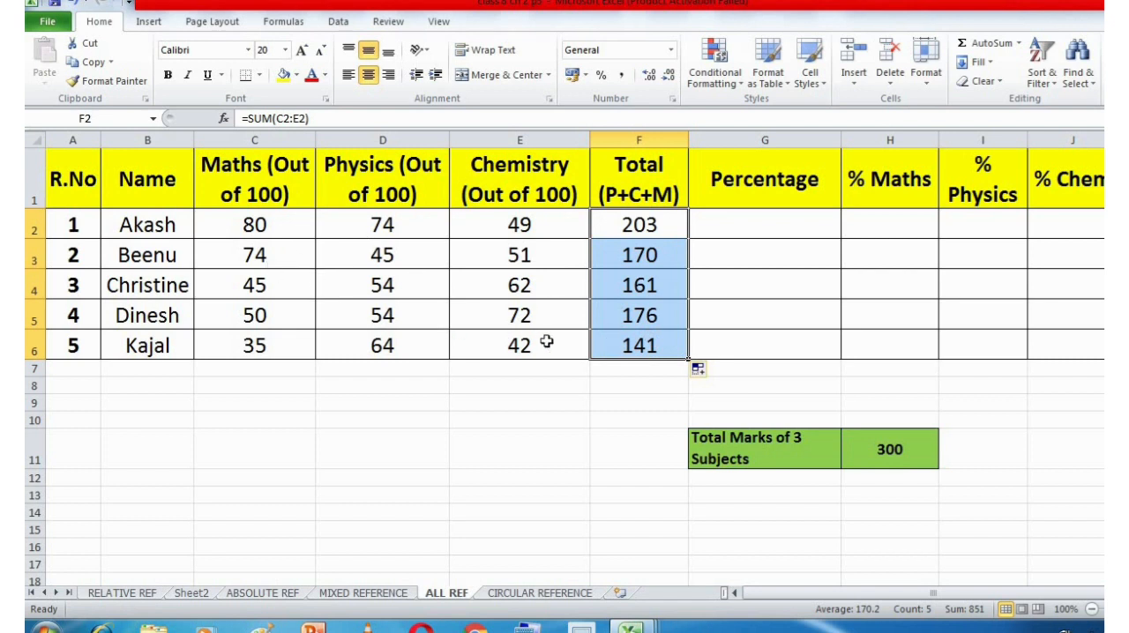
{"action": "left_click", "coordinate": [655, 355]}
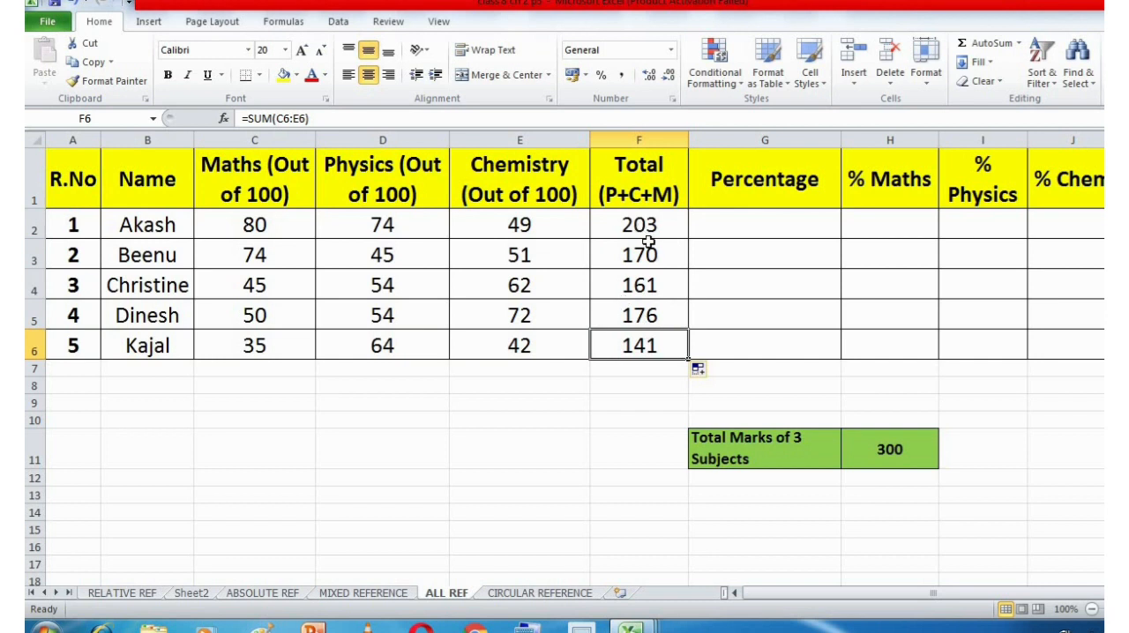
Enter =F2/H11*100 in G2 to calculate the first student's percentage.
{"action": "left_click", "coordinate": [740, 223]}
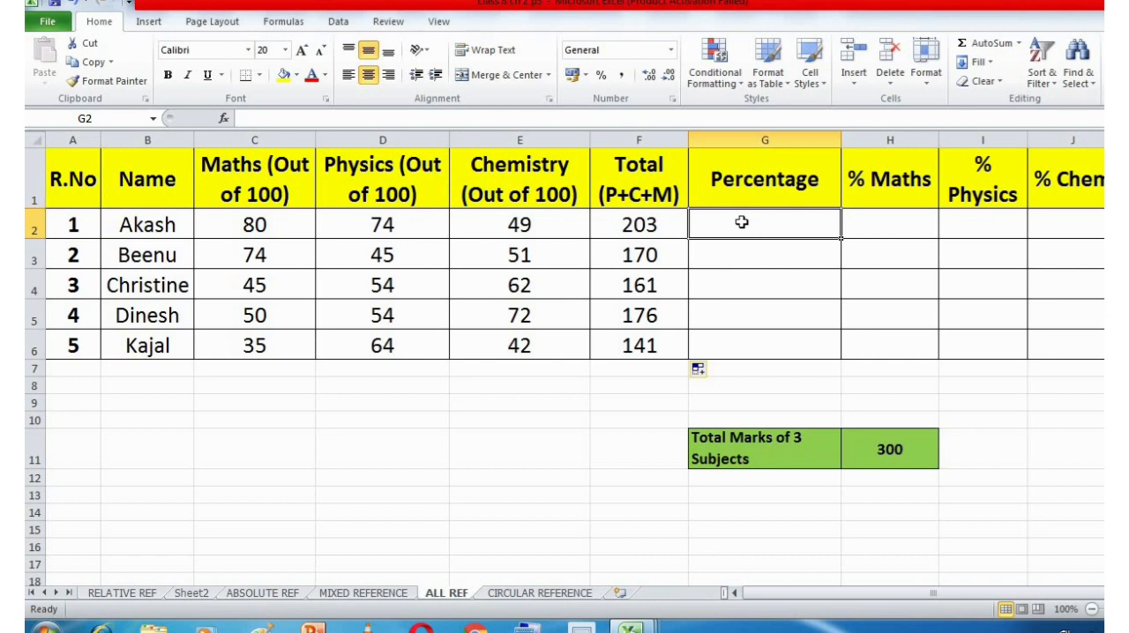
{"action": "type", "text": "="}
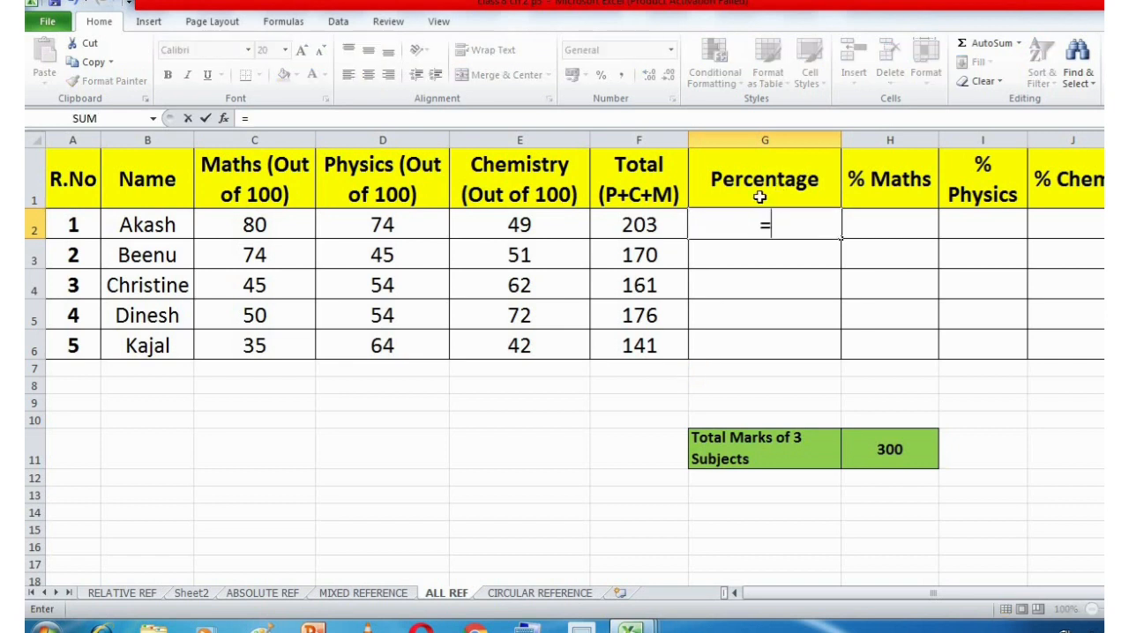
{"action": "left_click", "coordinate": [655, 231]}
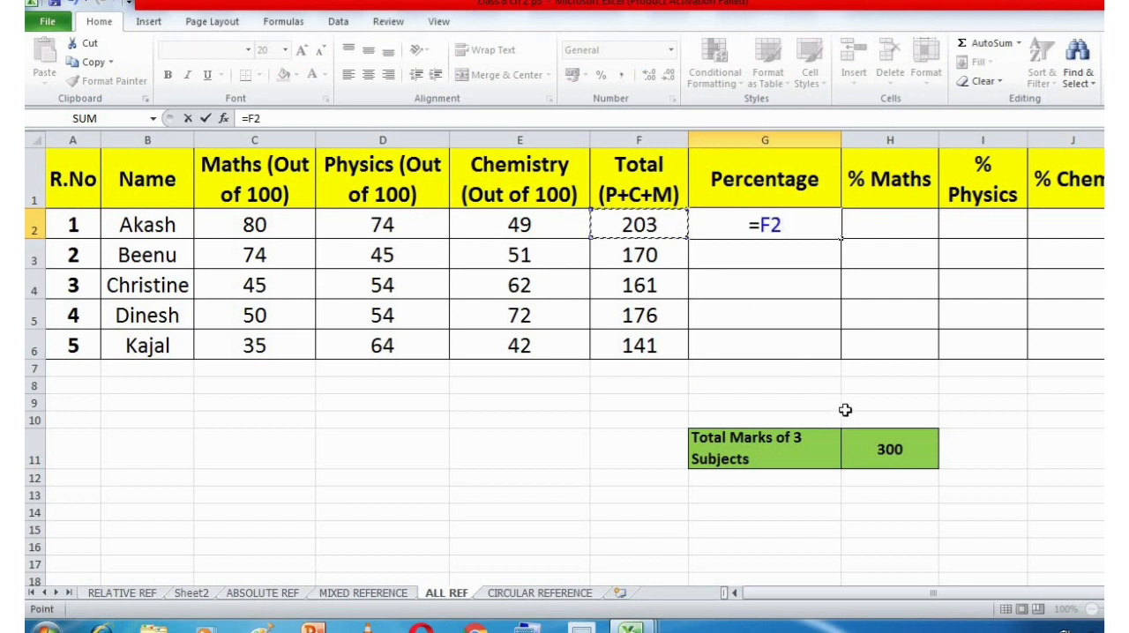
{"action": "type", "text": "/"}
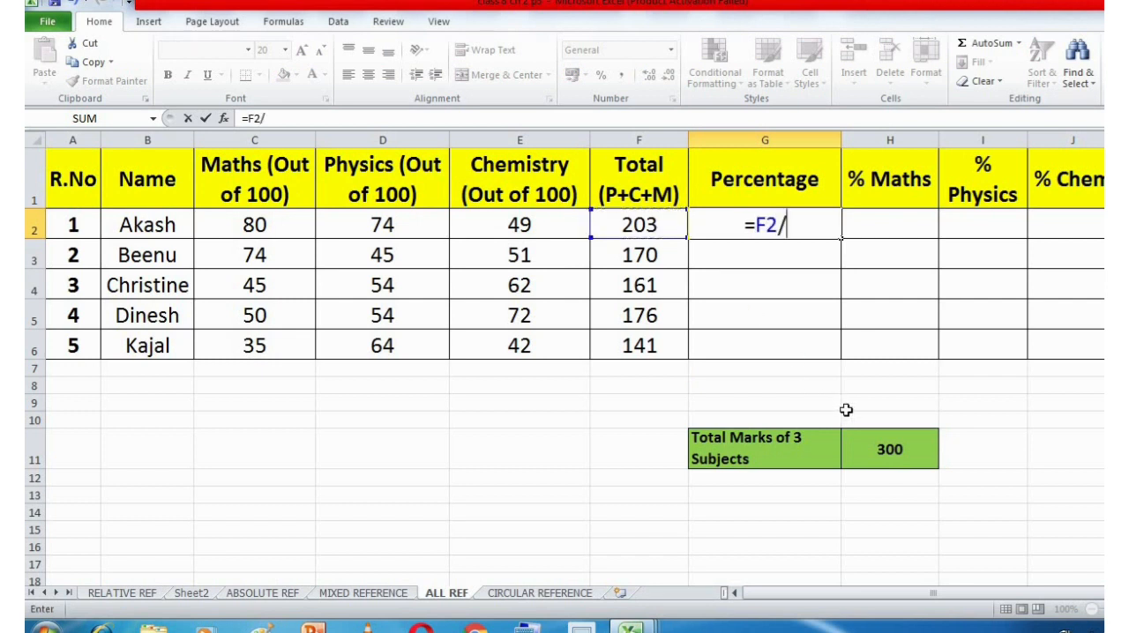
{"action": "left_click", "coordinate": [890, 449]}
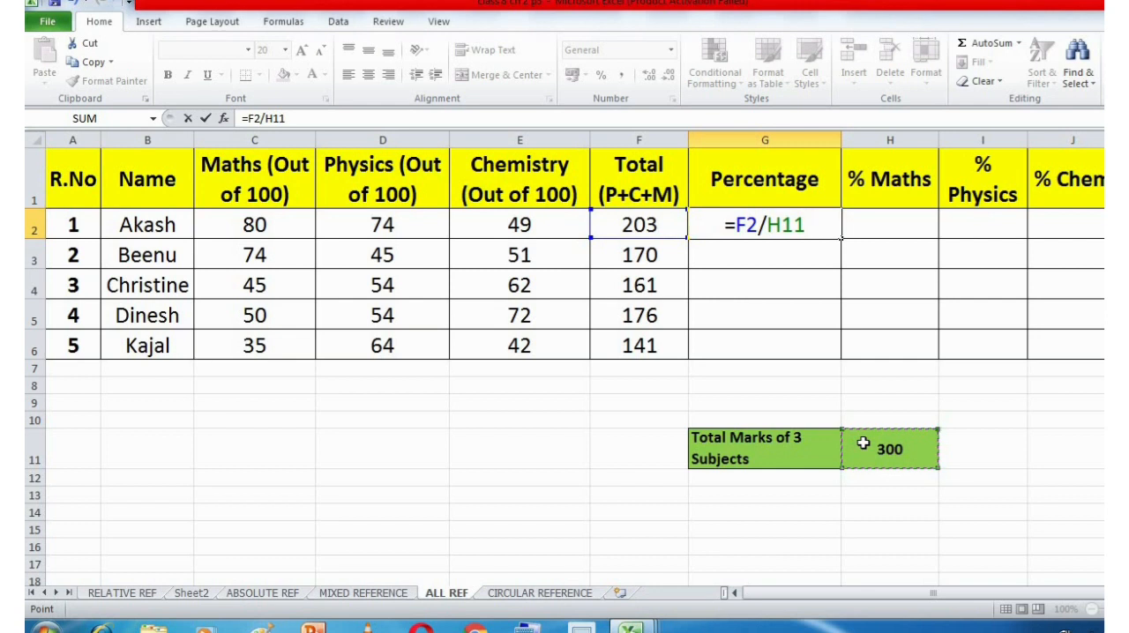
{"action": "type", "text": "*100"}
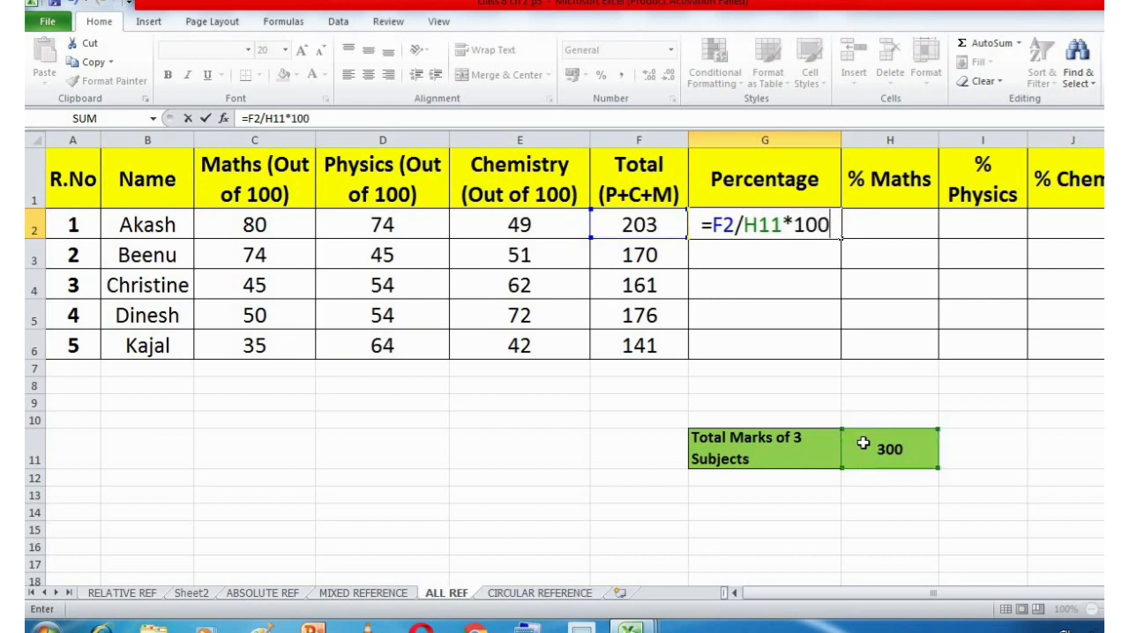
{"action": "key", "text": "Return"}
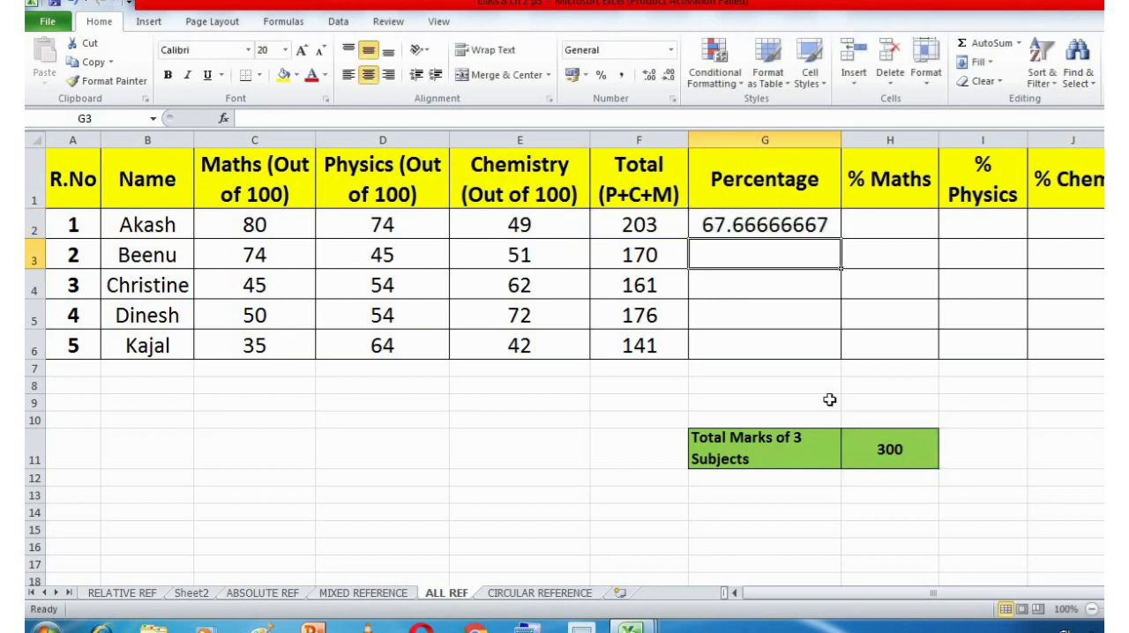
Fill the percentage formula from G2 down through G6.
{"action": "left_click", "coordinate": [813, 224]}
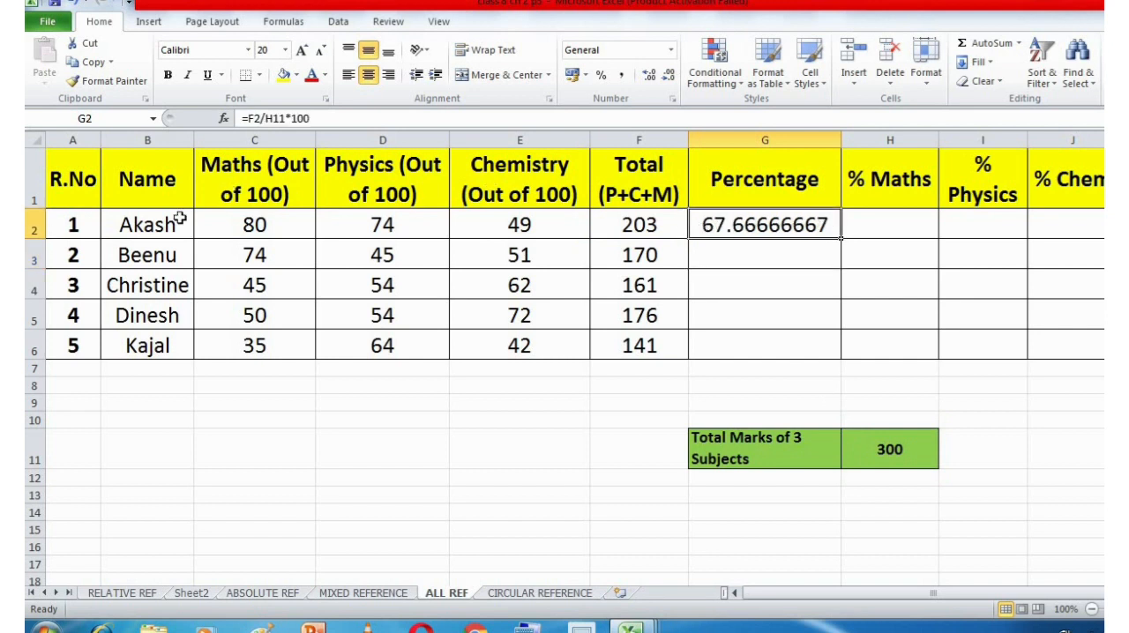
{"action": "left_click", "coordinate": [147, 227]}
{"action": "left_click", "coordinate": [796, 225]}
{"action": "left_click_drag", "start_coordinate": [840, 237], "coordinate": [840, 351]}
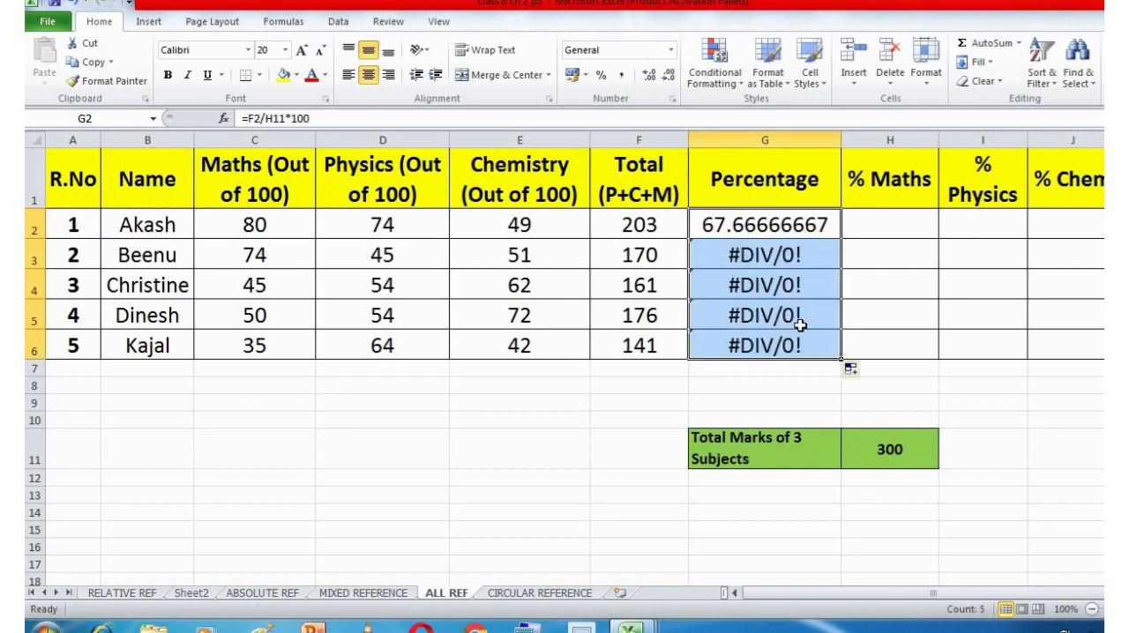
Compare the cell references in the G3 and G2 percentage formulas with the total marks cell H11.
{"action": "left_click", "coordinate": [805, 255]}
{"action": "double_click", "coordinate": [829, 255]}
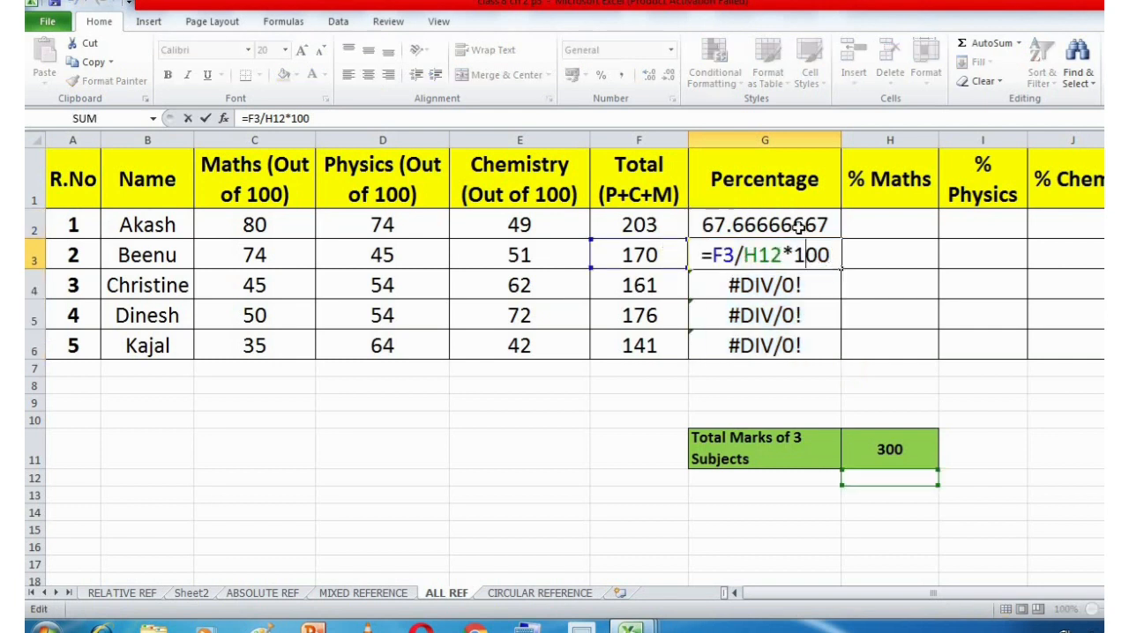
{"action": "left_click", "coordinate": [817, 222]}
{"action": "double_click", "coordinate": [817, 224]}
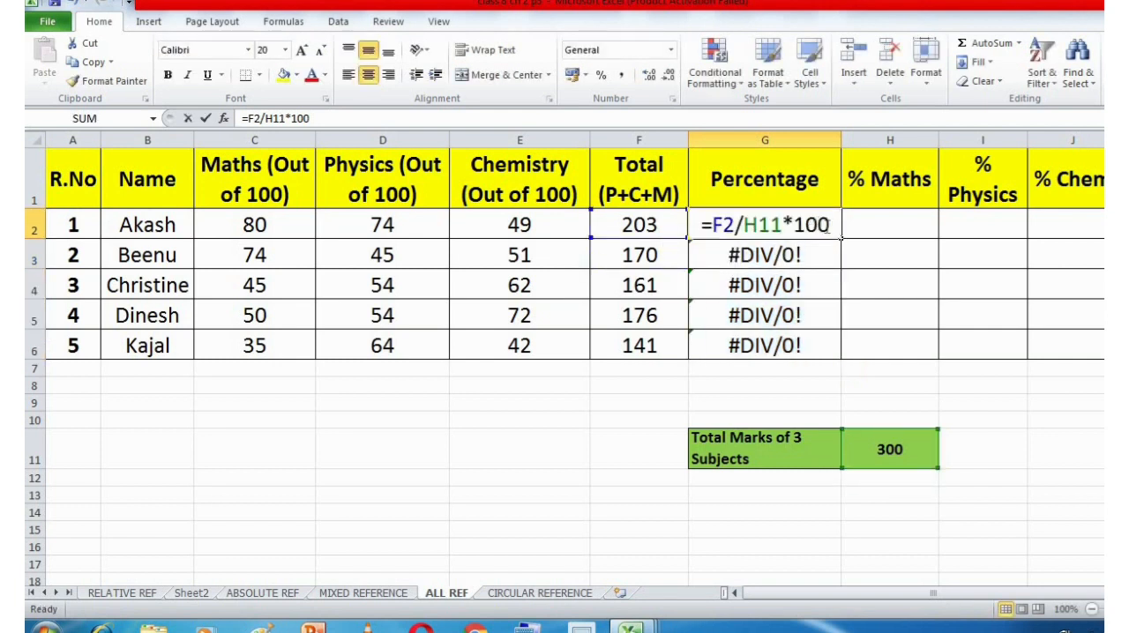
{"action": "left_click", "coordinate": [889, 450]}
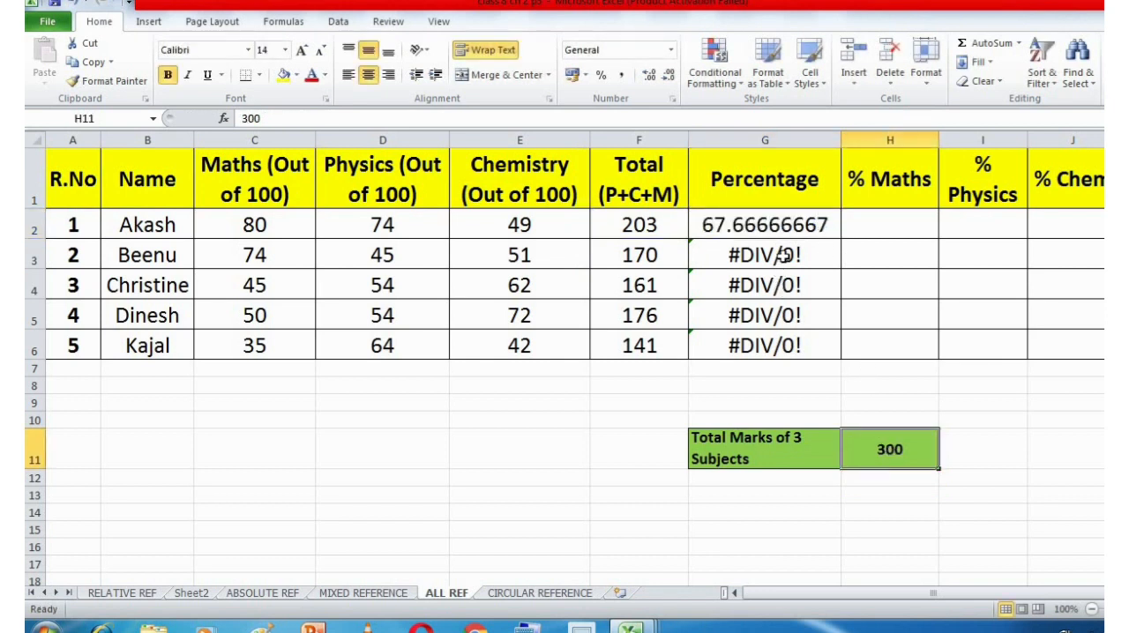
Correct the divisor in G3's percentage formula so it reads =F3/H11*100.
{"action": "double_click", "coordinate": [780, 255]}
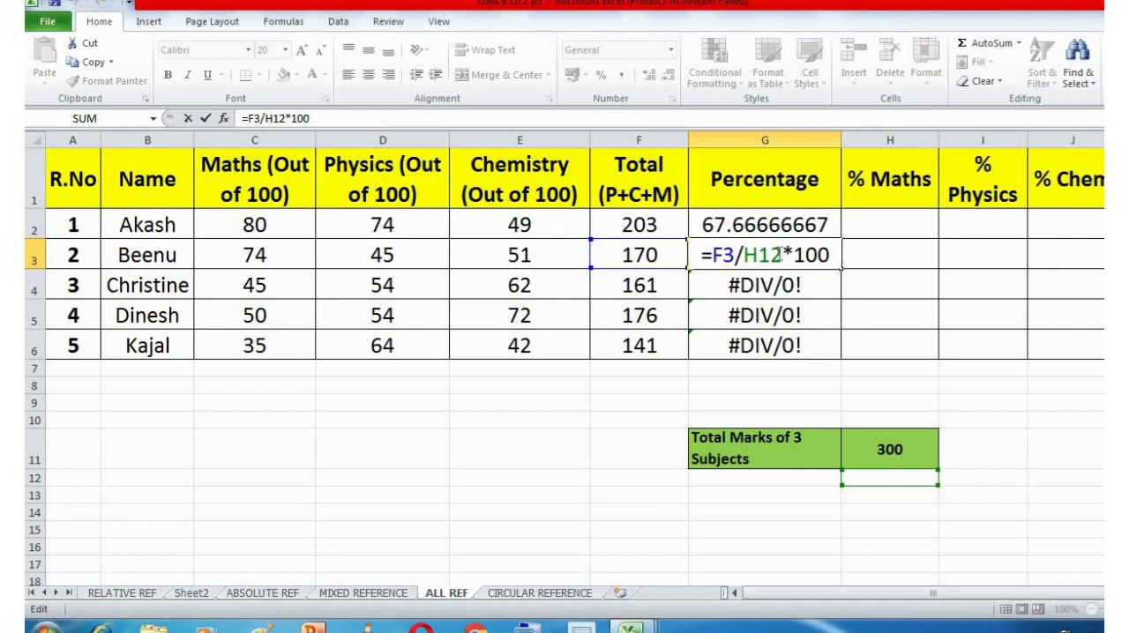
{"action": "key", "text": "shift+Left"}
{"action": "left_click", "coordinate": [781, 258]}
{"action": "key", "text": "BackSpace"}
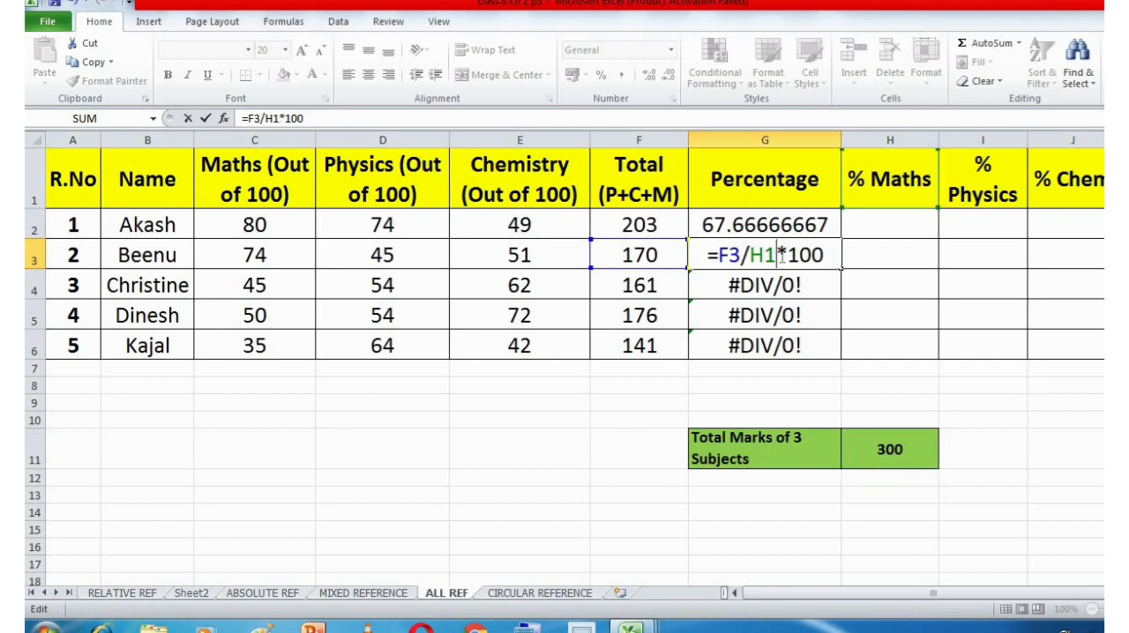
{"action": "type", "text": "1"}
{"action": "key", "text": "Return"}
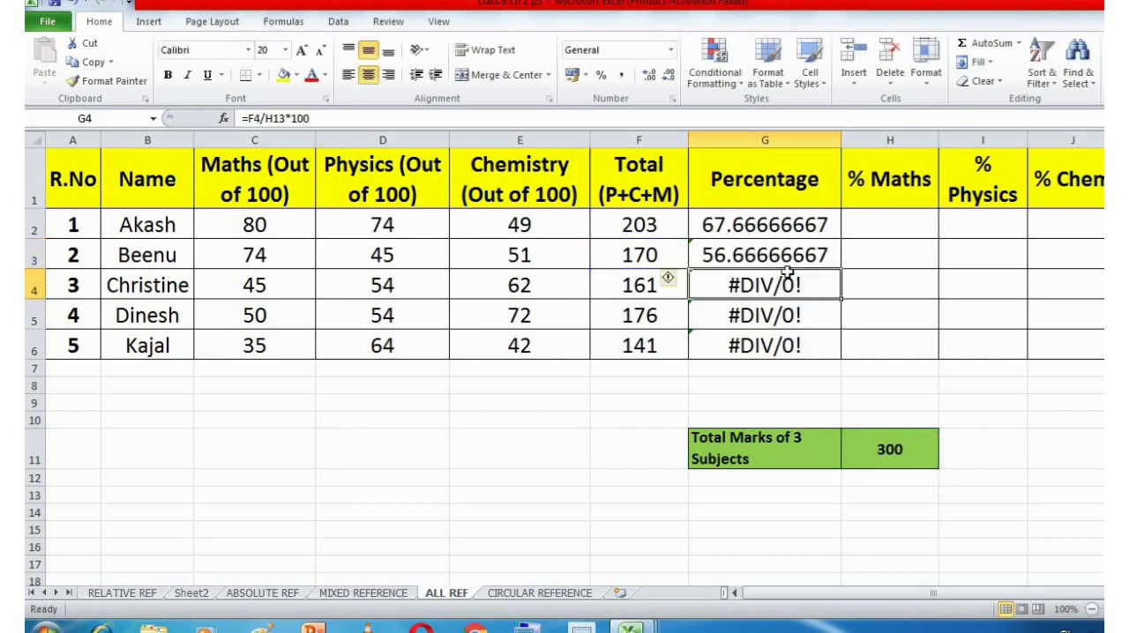
Examine which divisor cells the percentage formulas in G4, G5 and G6 refer to.
{"action": "double_click", "coordinate": [804, 282]}
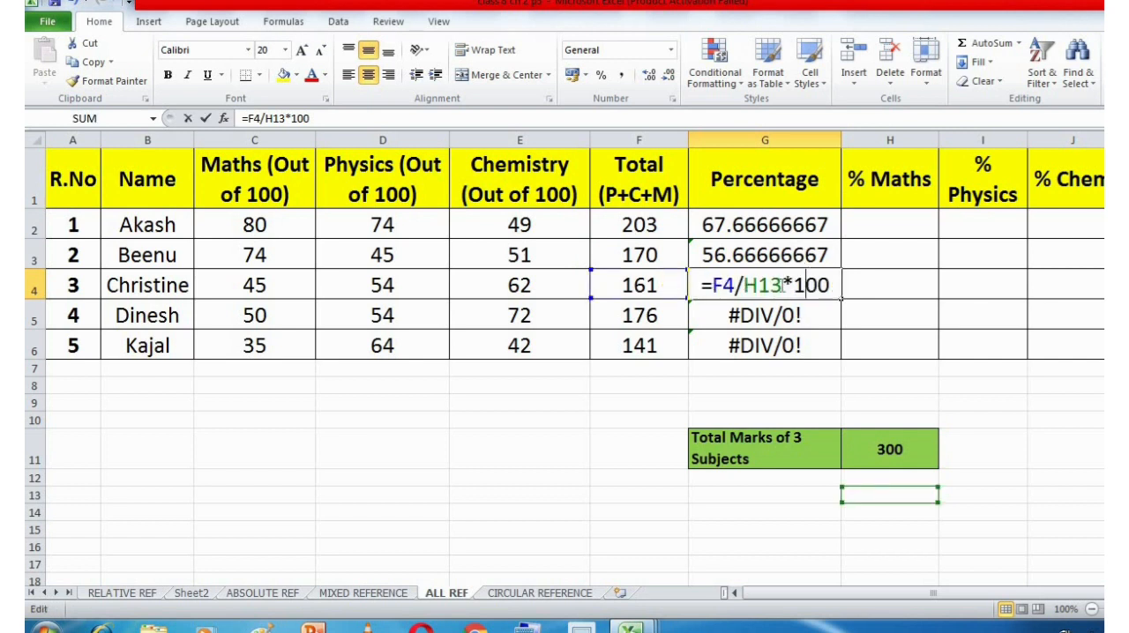
{"action": "key", "text": "Return"}
{"action": "double_click", "coordinate": [784, 314]}
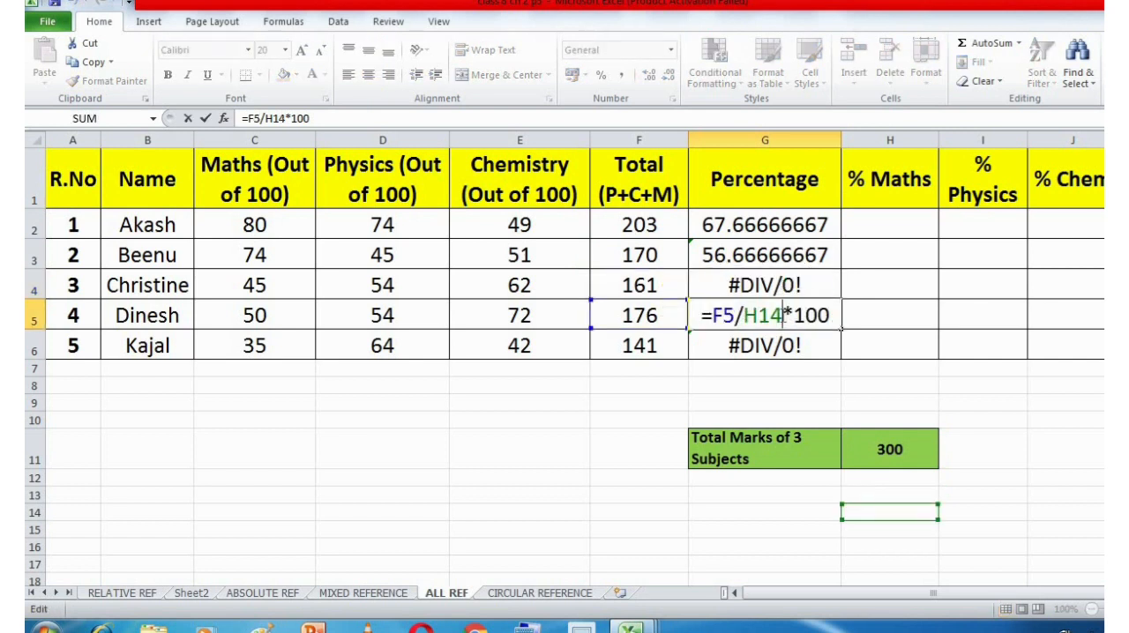
{"action": "key", "text": "Return"}
{"action": "double_click", "coordinate": [784, 345]}
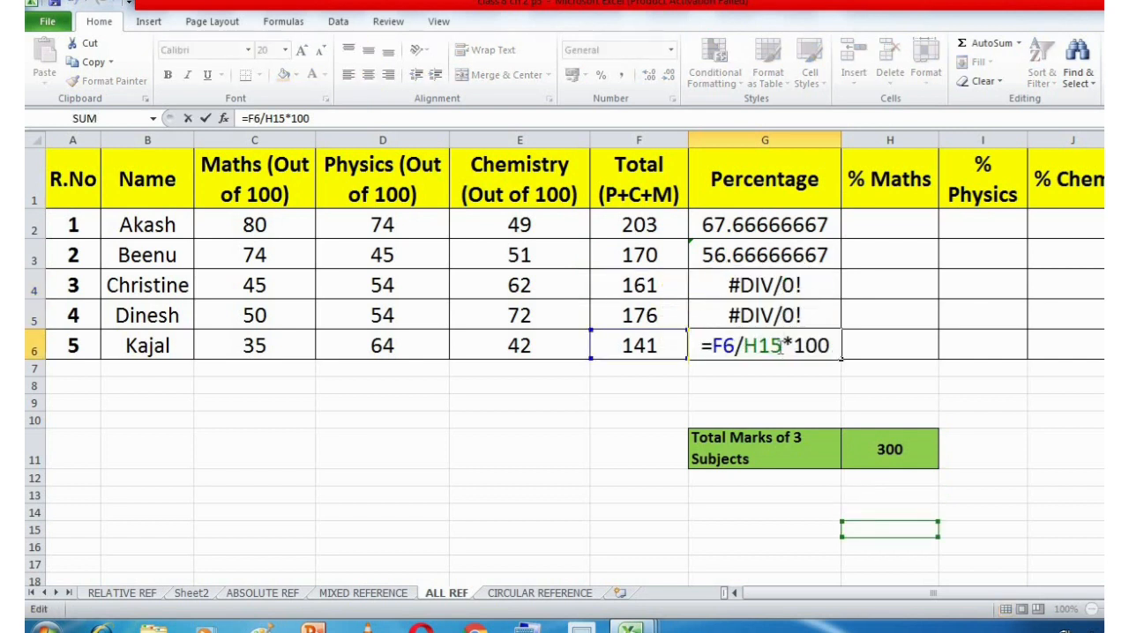
{"action": "left_click", "coordinate": [859, 320]}
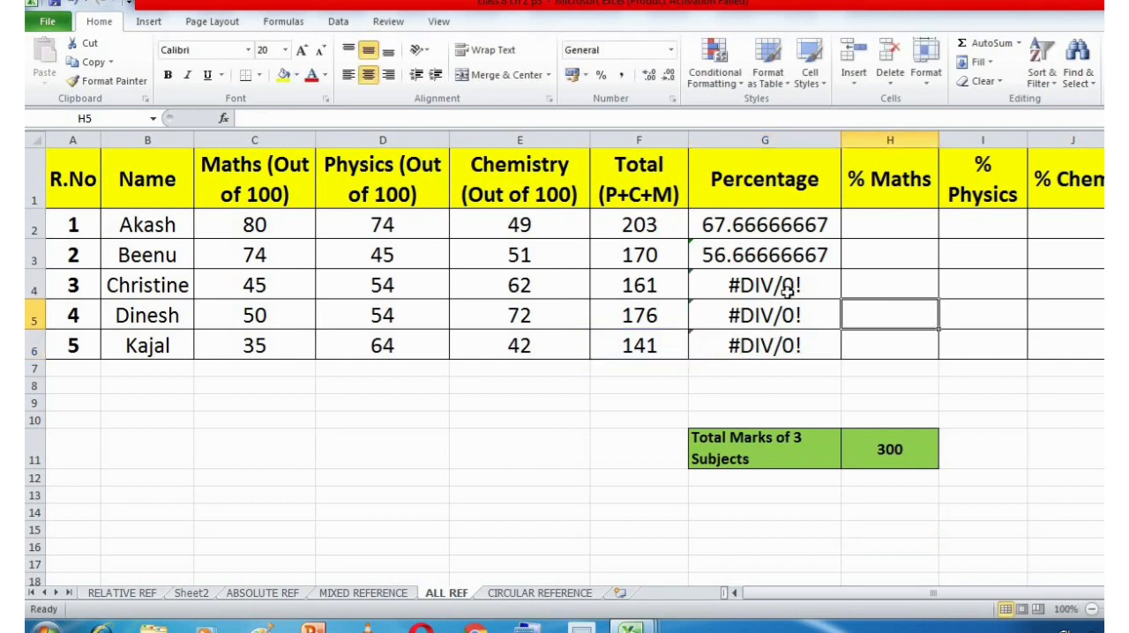
{"action": "double_click", "coordinate": [783, 286]}
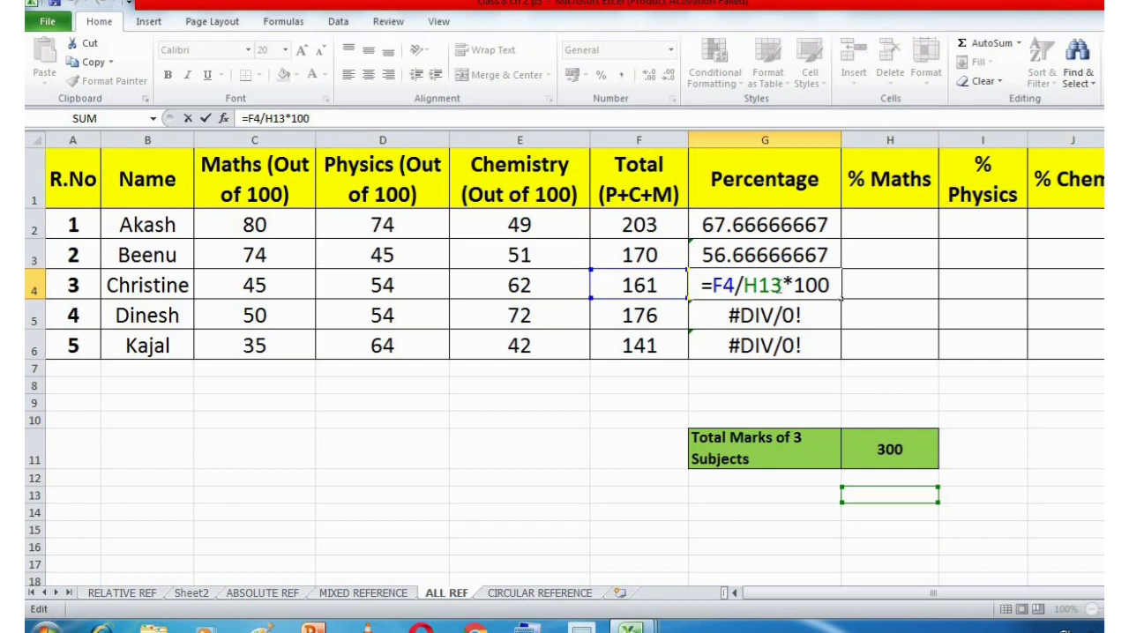
{"action": "left_click", "coordinate": [857, 322]}
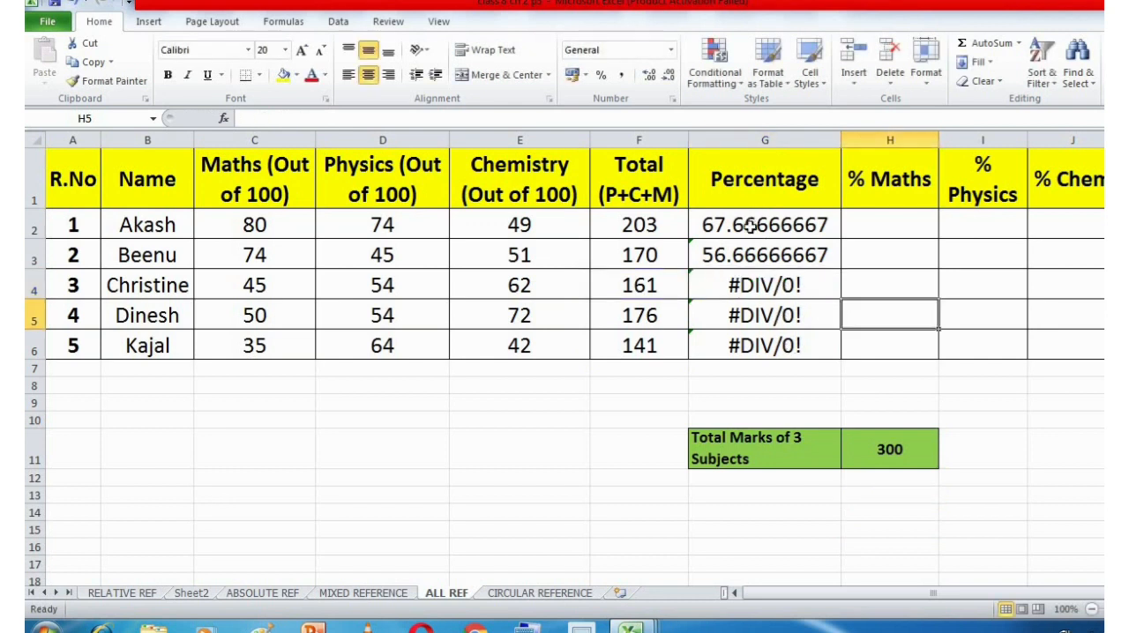
Change the percentage formula in G2 to =F2/$H$11*100 and fill it down through G6.
{"action": "left_click", "coordinate": [750, 226]}
{"action": "double_click", "coordinate": [749, 226]}
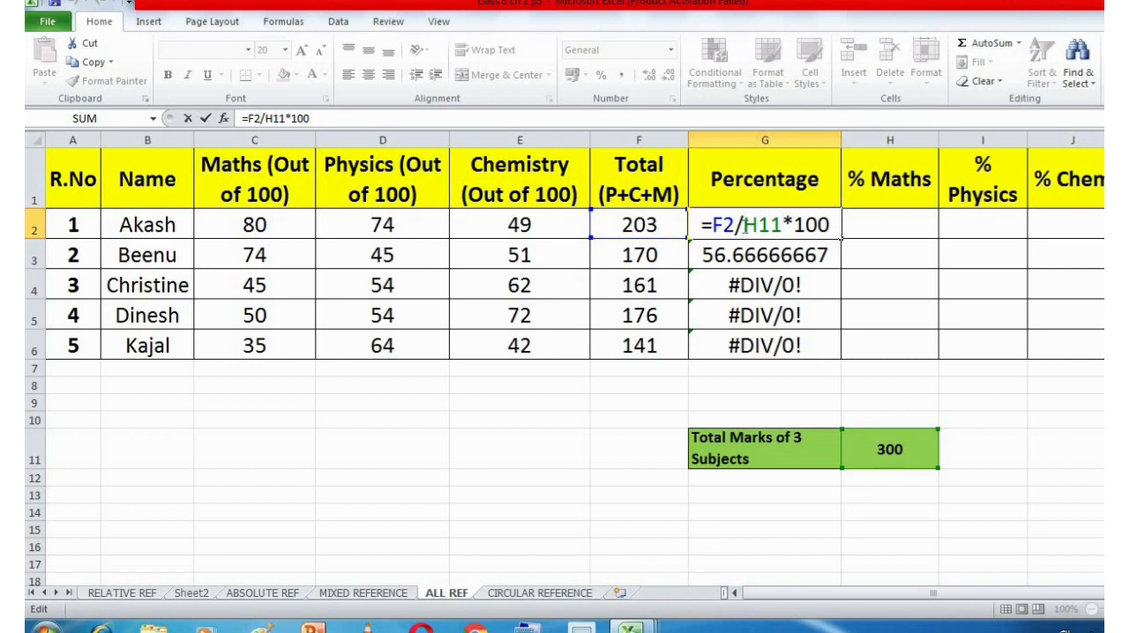
{"action": "left_click", "coordinate": [742, 225]}
{"action": "type", "text": "$"}
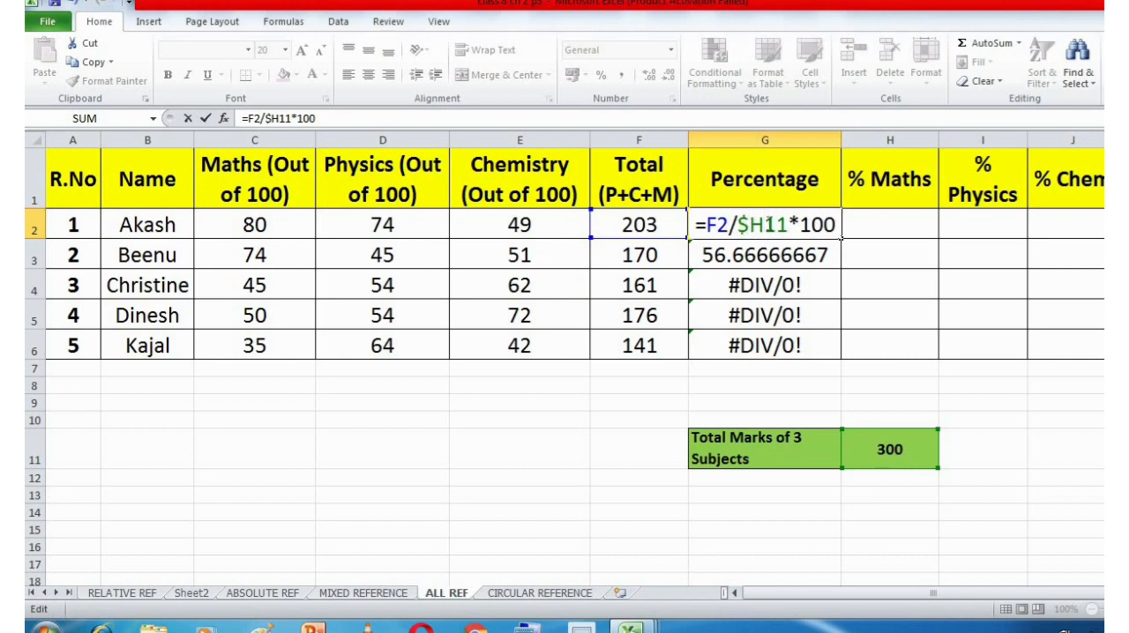
{"action": "type", "text": "$"}
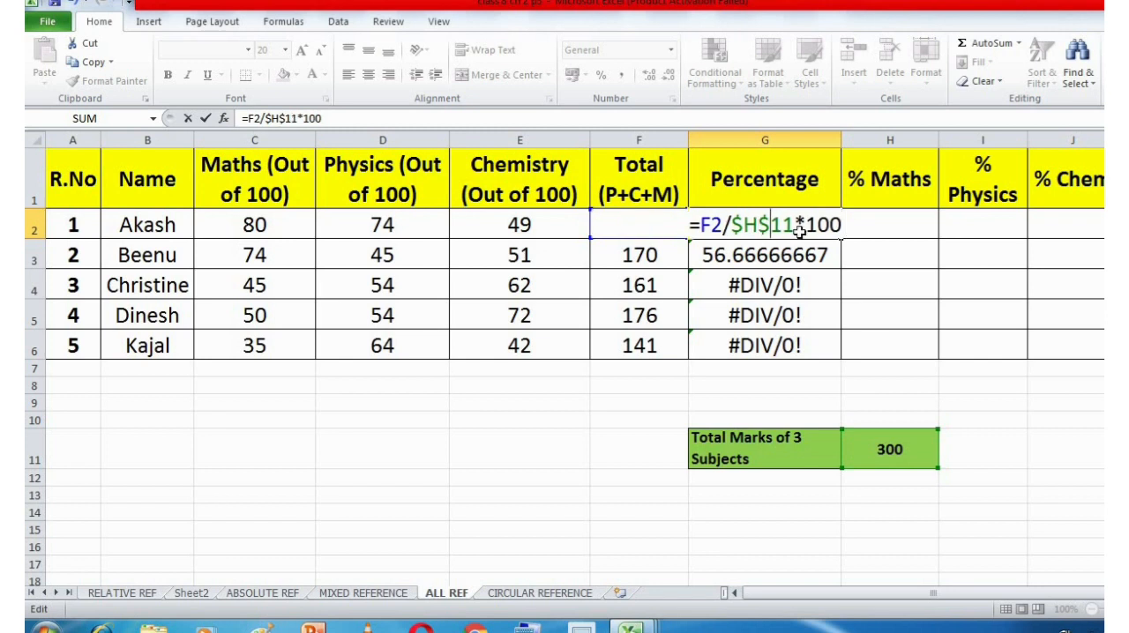
{"action": "key", "text": "Return"}
{"action": "left_click", "coordinate": [822, 226]}
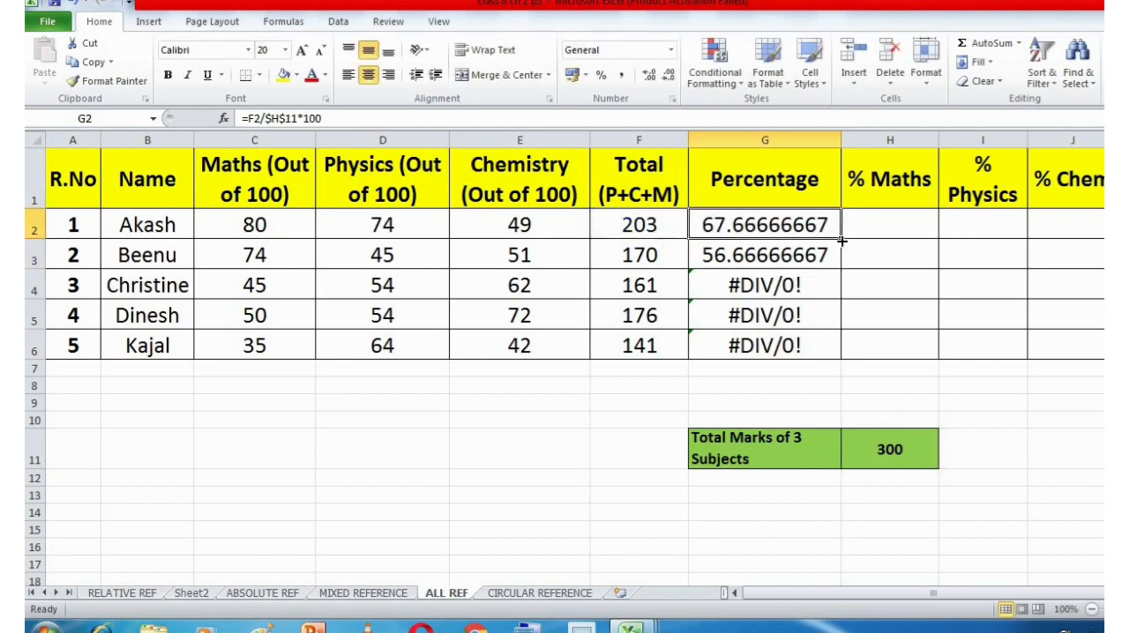
{"action": "left_click_drag", "start_coordinate": [842, 236], "coordinate": [835, 349]}
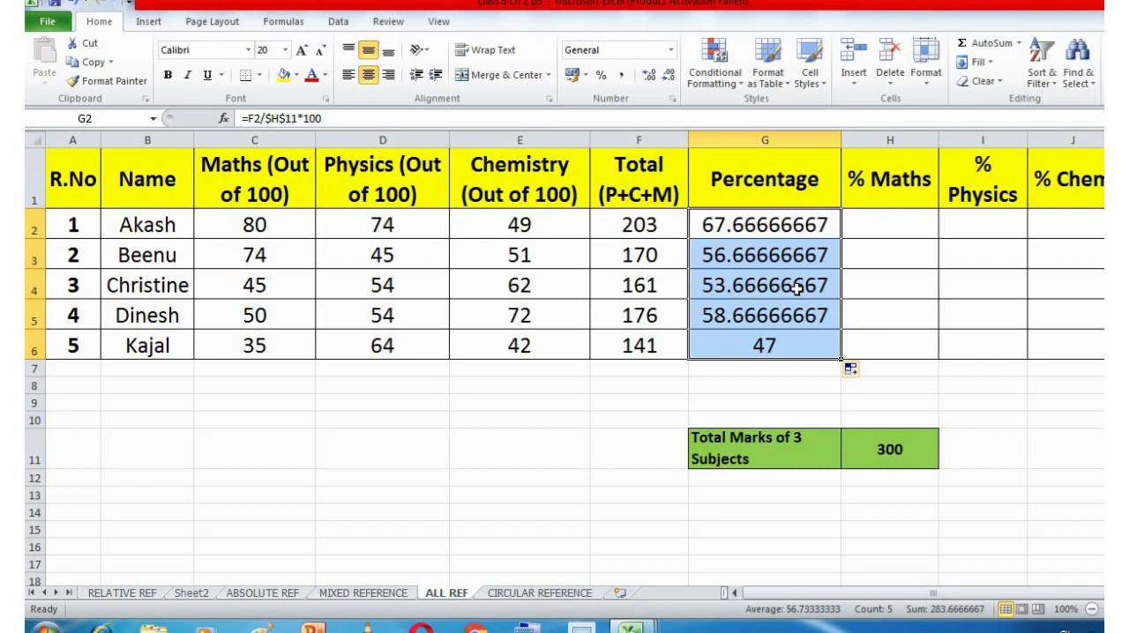
Review the mixed reference notes on the MIXED REFERENCE sheet and return to the ALL REF sheet.
{"action": "left_click", "coordinate": [888, 232]}
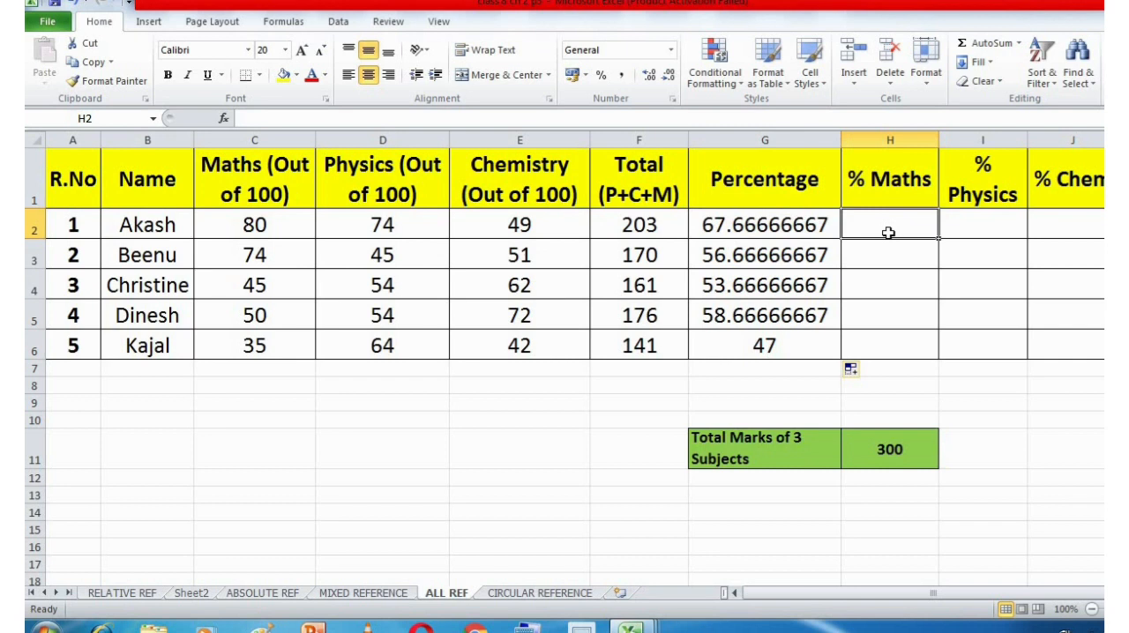
{"action": "left_click", "coordinate": [357, 593]}
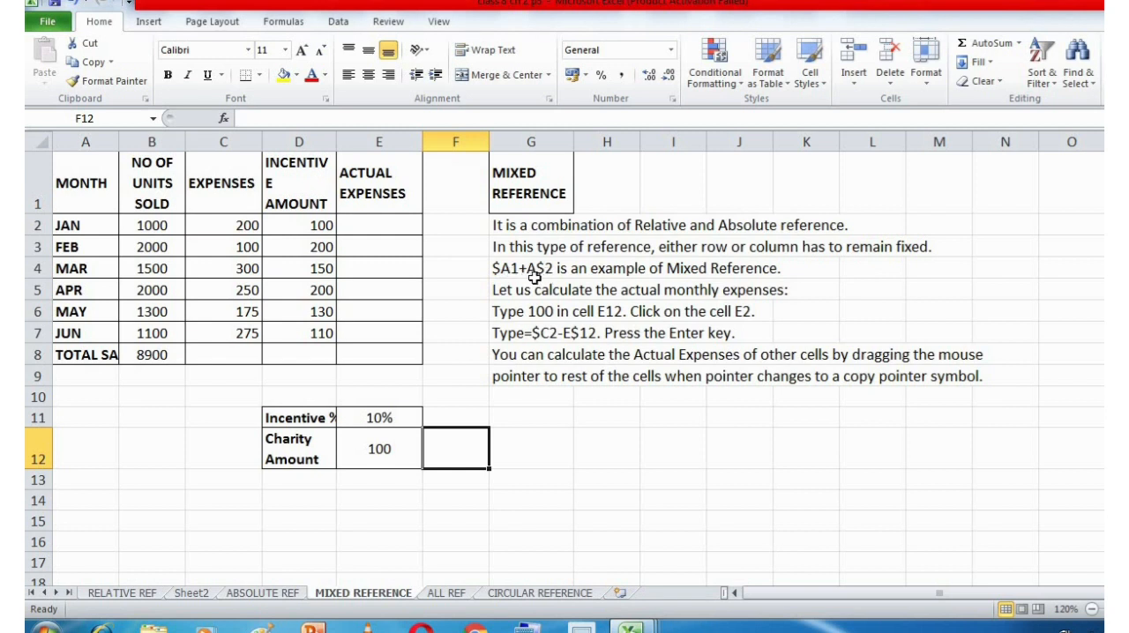
{"action": "left_click", "coordinate": [445, 594]}
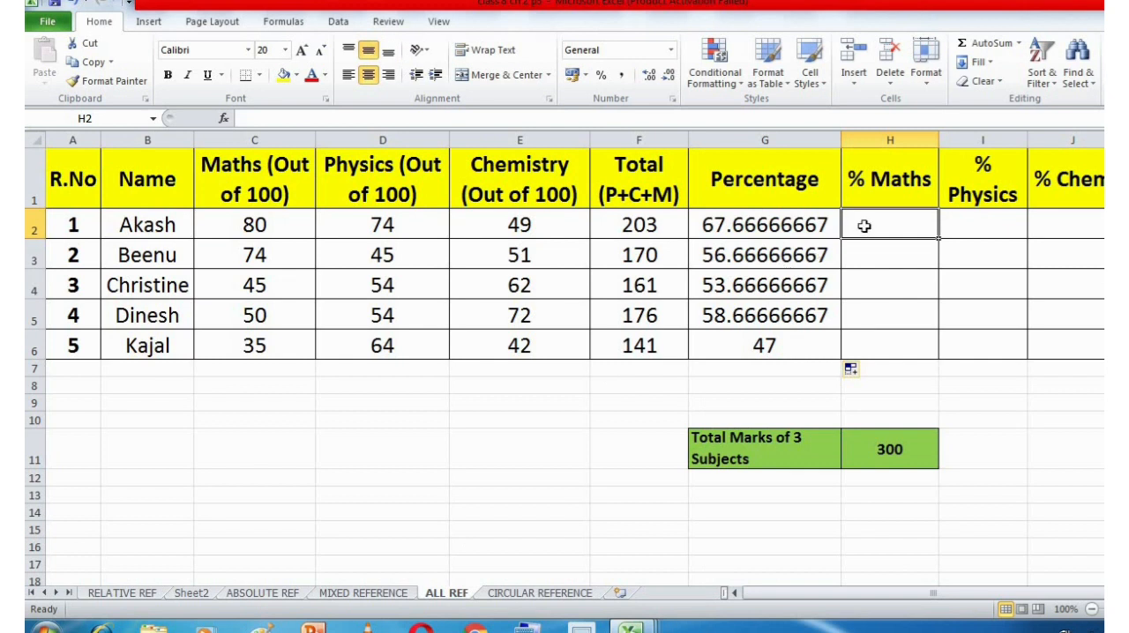
Enter =C2/F2*100 in H2 to calculate the first student's Maths share of the total marks.
{"action": "left_click", "coordinate": [873, 183]}
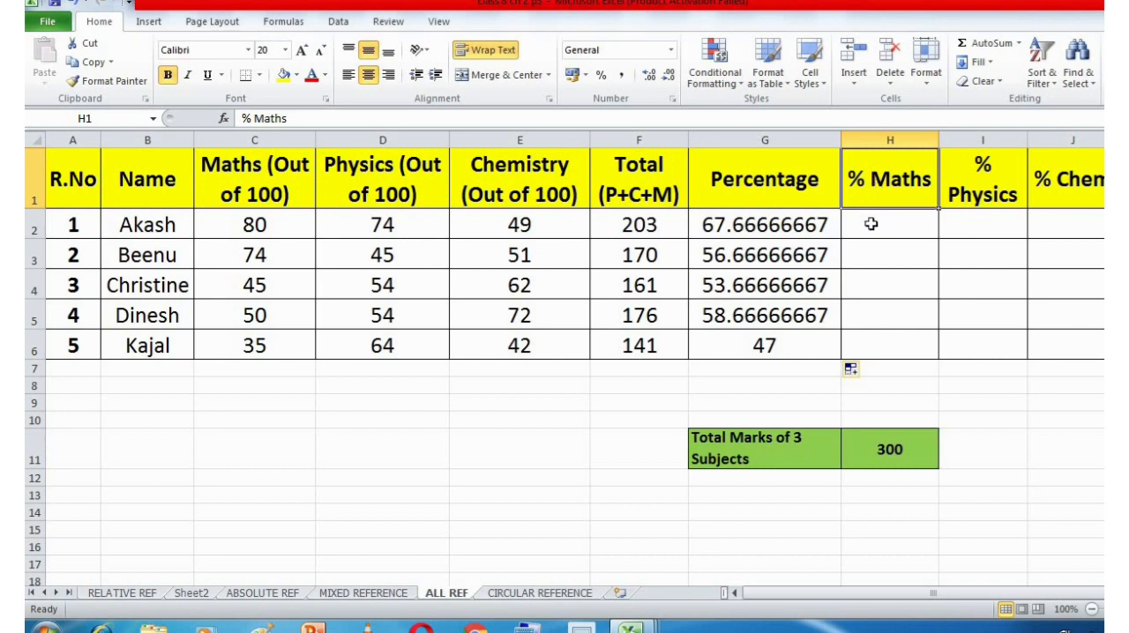
{"action": "left_click", "coordinate": [870, 225]}
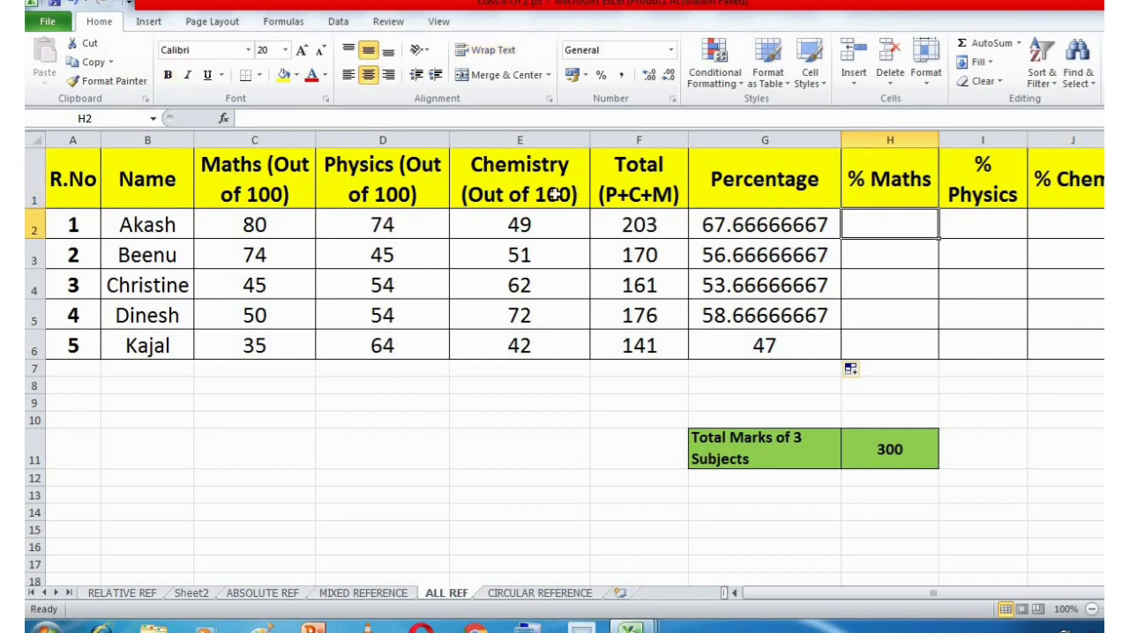
{"action": "left_click", "coordinate": [277, 223]}
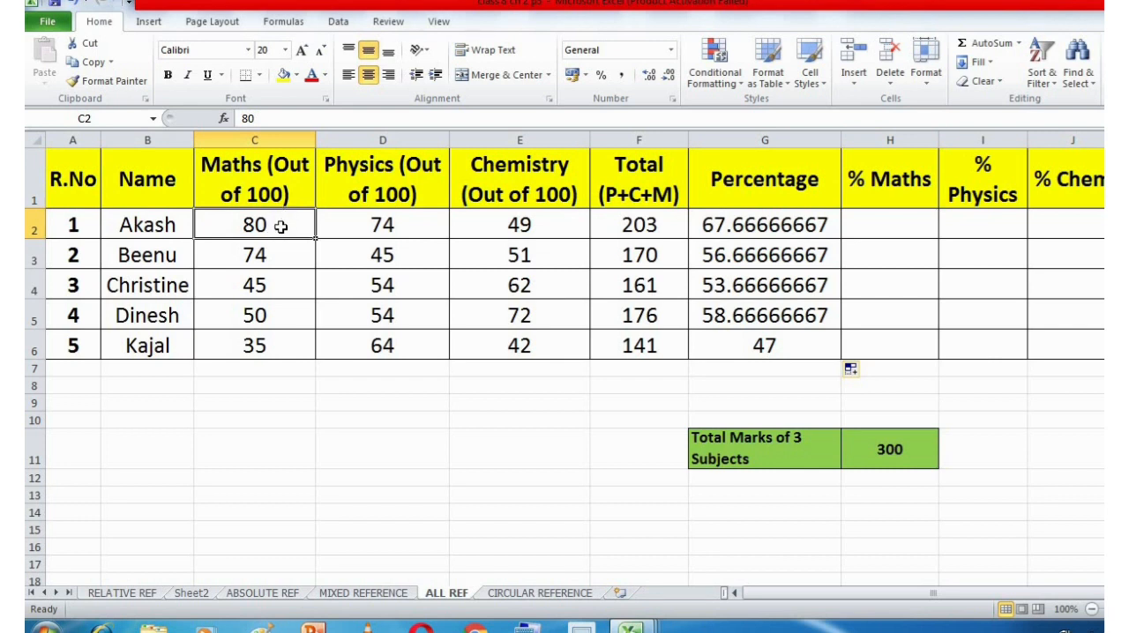
{"action": "left_click", "coordinate": [648, 227]}
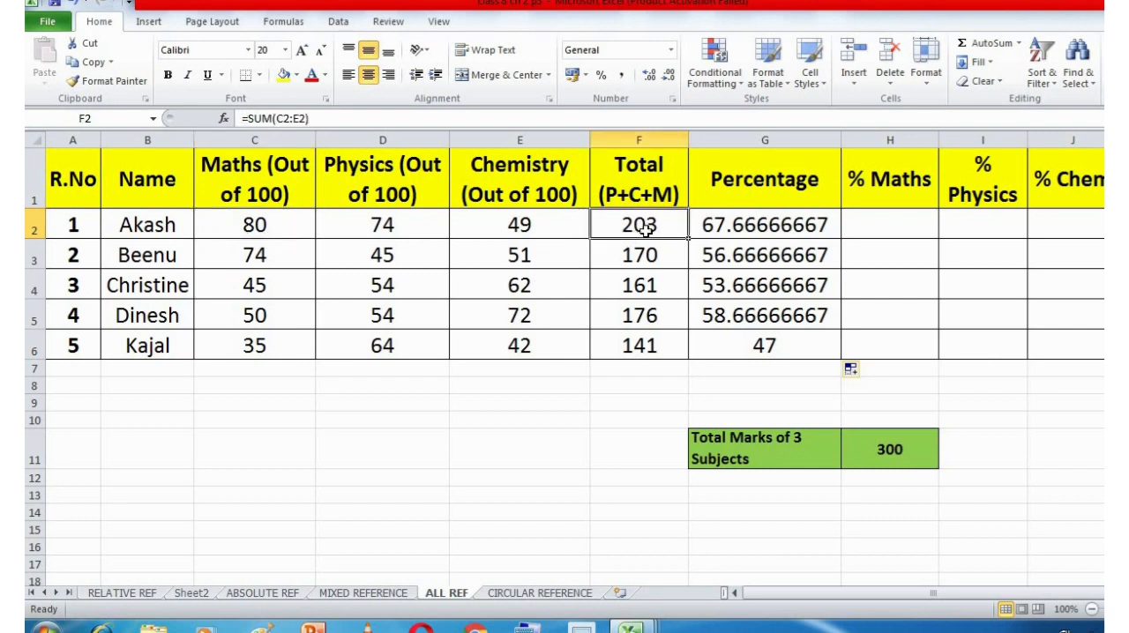
{"action": "left_click", "coordinate": [864, 218]}
{"action": "type", "text": "="}
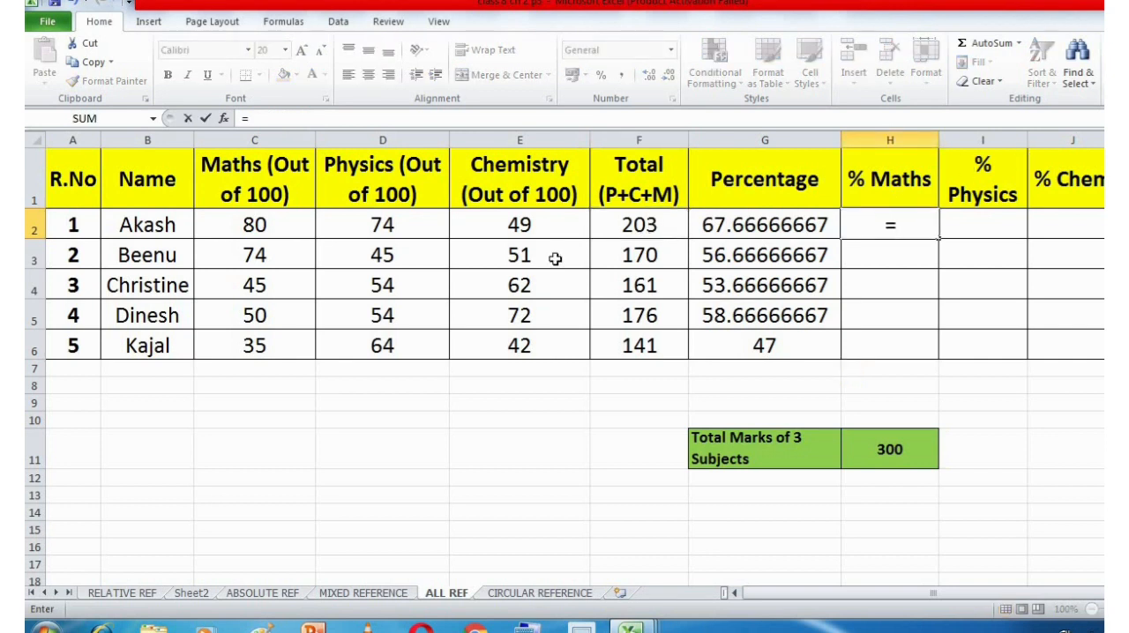
{"action": "left_click", "coordinate": [261, 226]}
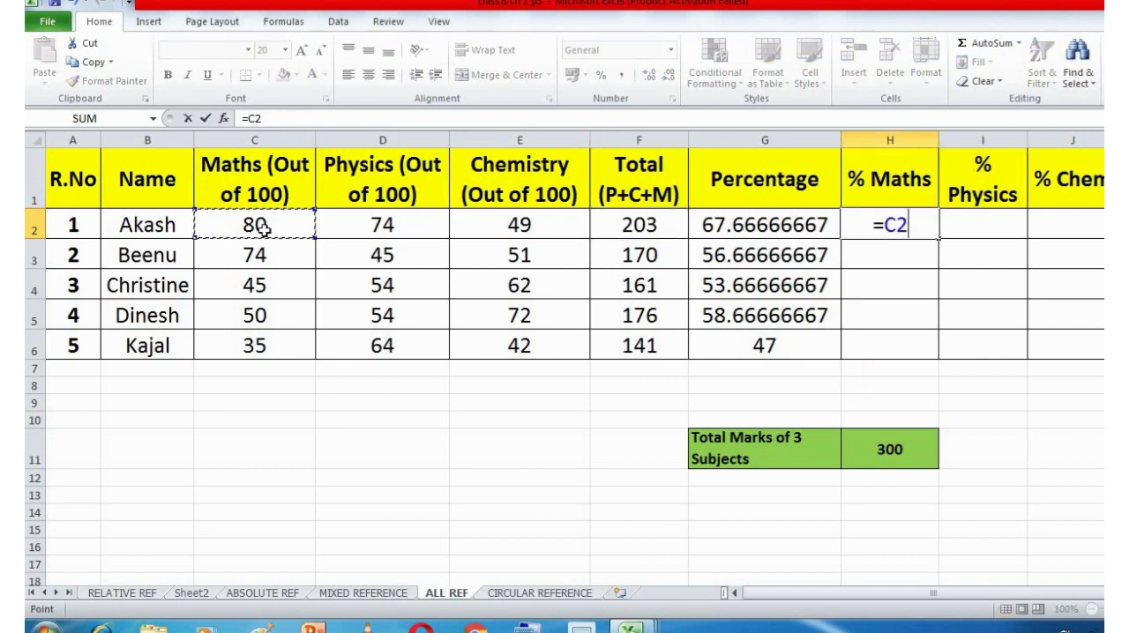
{"action": "type", "text": "/"}
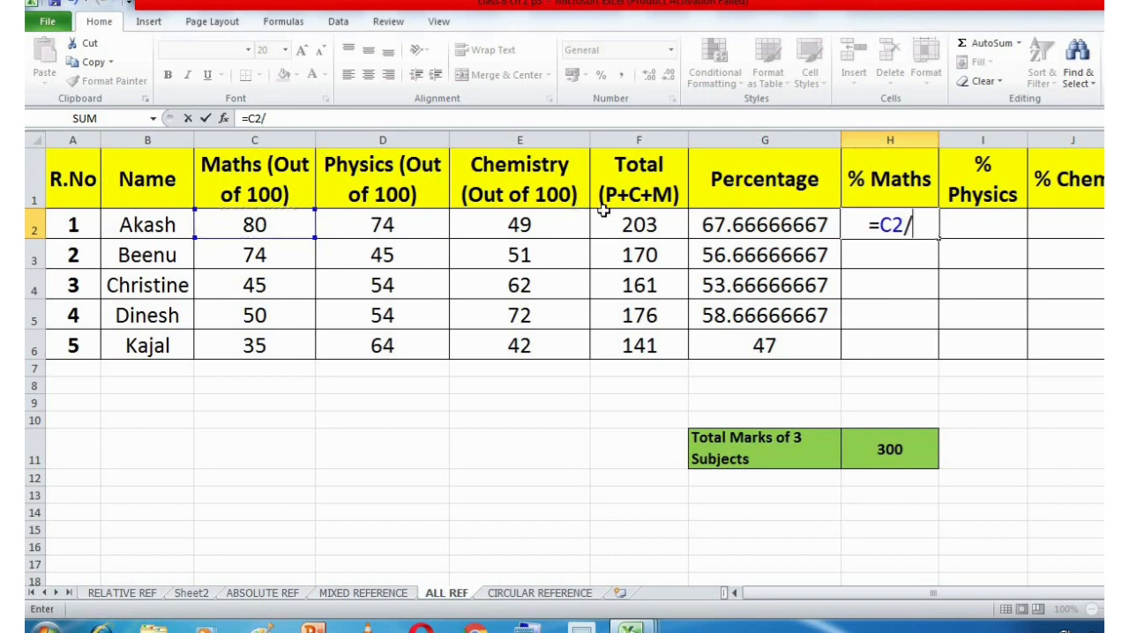
{"action": "left_click", "coordinate": [648, 226]}
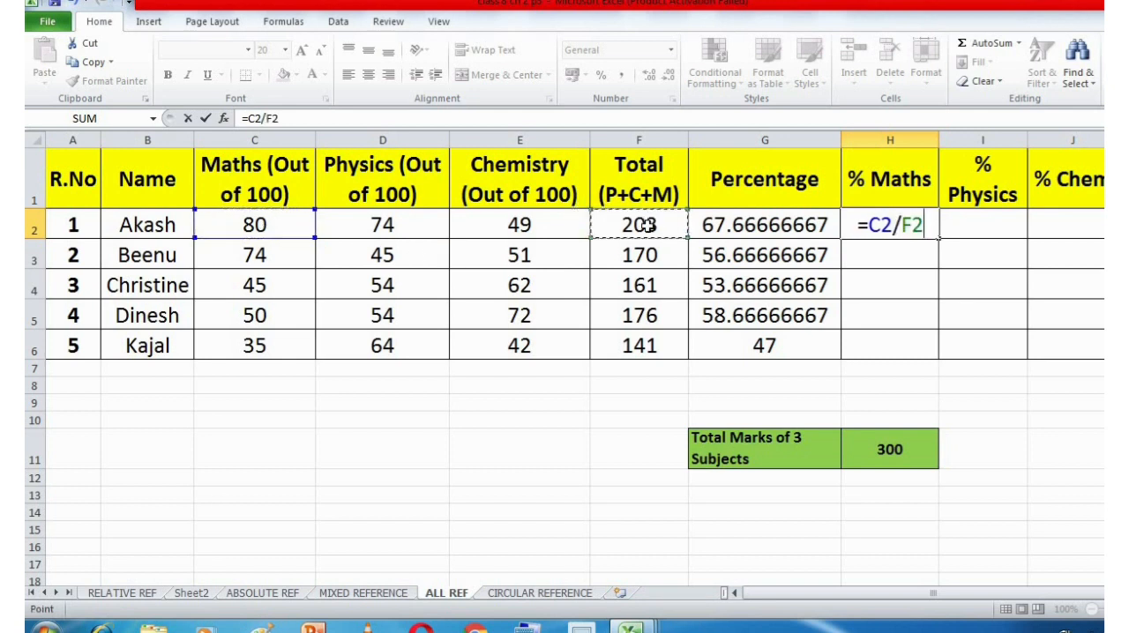
{"action": "type", "text": "*"}
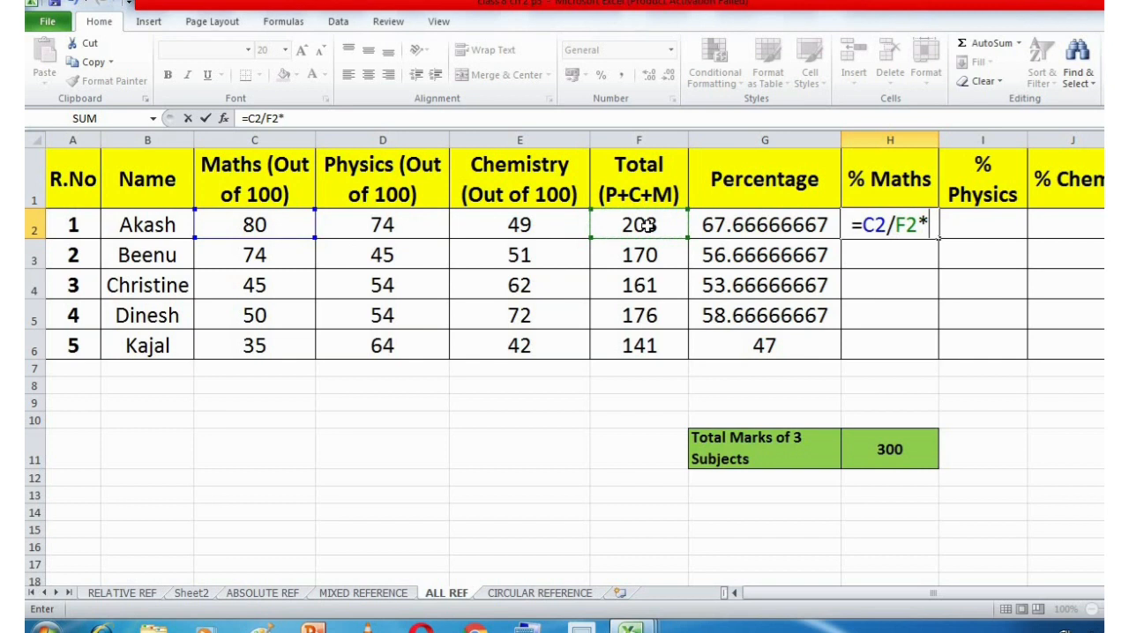
{"action": "type", "text": "100"}
{"action": "key", "text": "Return"}
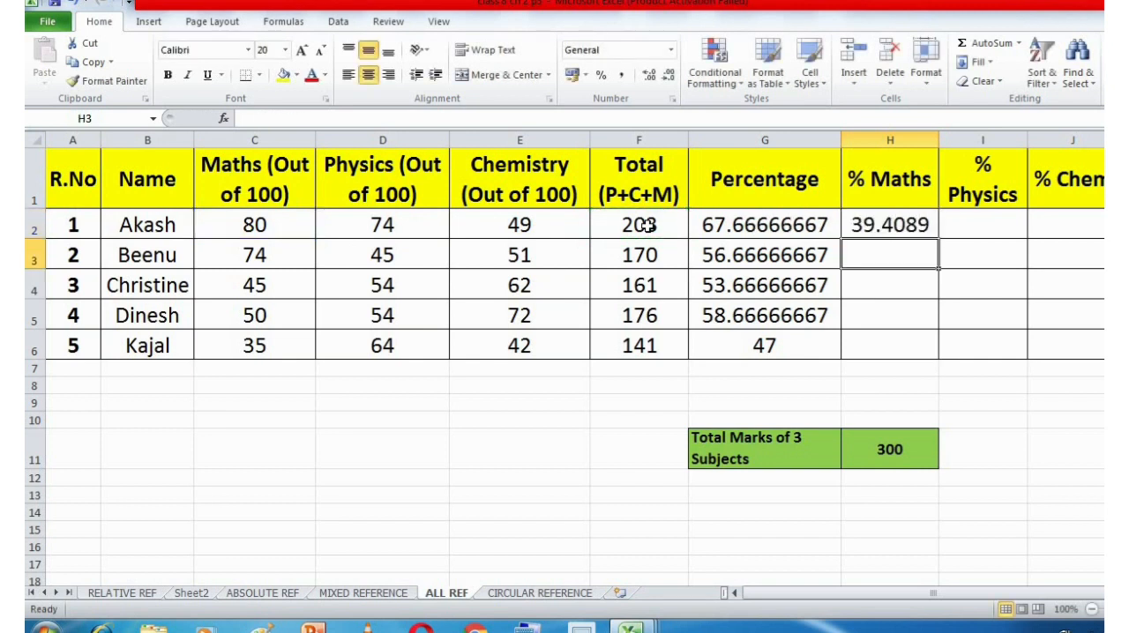
Fill the % Maths formula from H2 across through the Physics and Chemistry percentage cells I2 and J2.
{"action": "left_click", "coordinate": [869, 223]}
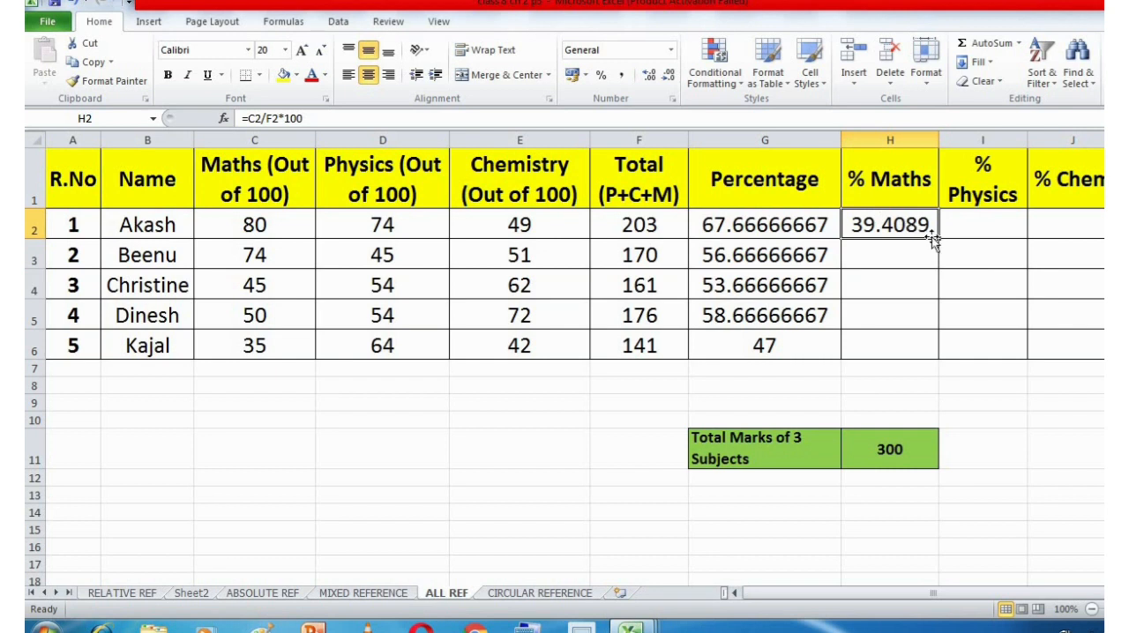
{"action": "left_click_drag", "start_coordinate": [938, 238], "coordinate": [993, 236]}
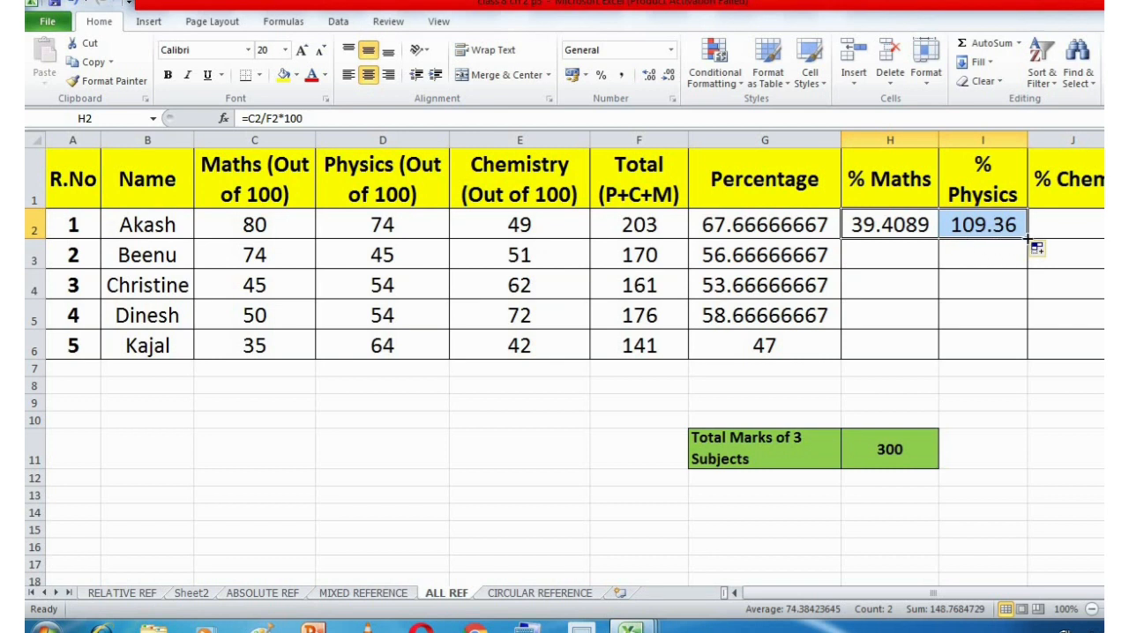
{"action": "left_click_drag", "start_coordinate": [1026, 238], "coordinate": [1083, 232]}
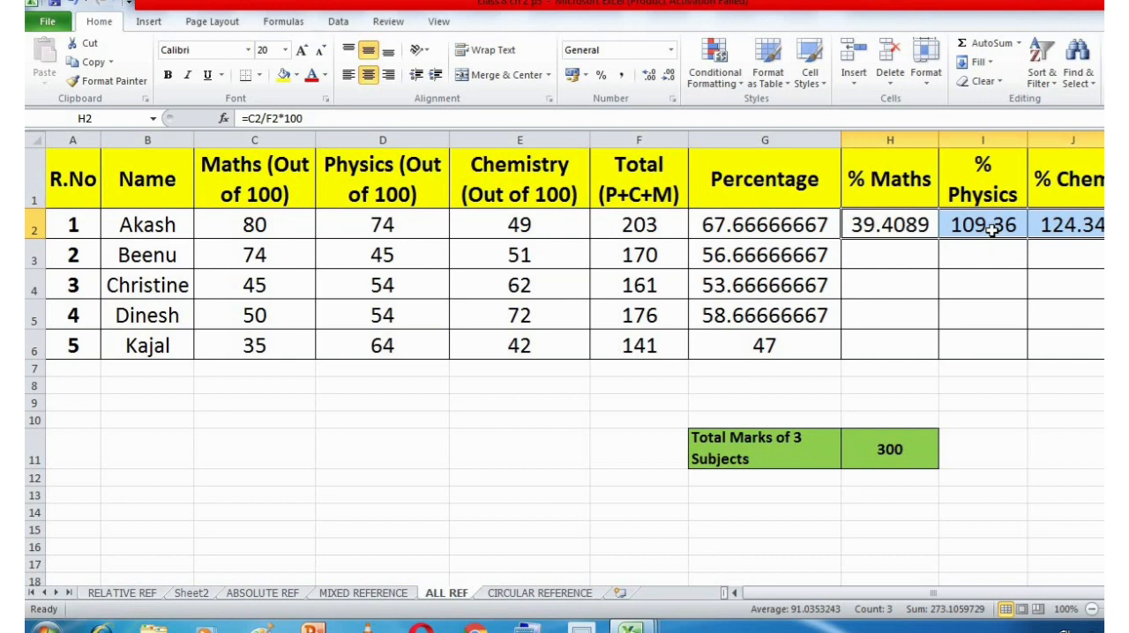
Inspect the cell references in the % Physics formula in I2, leaving the formula as it is.
{"action": "left_click", "coordinate": [926, 226]}
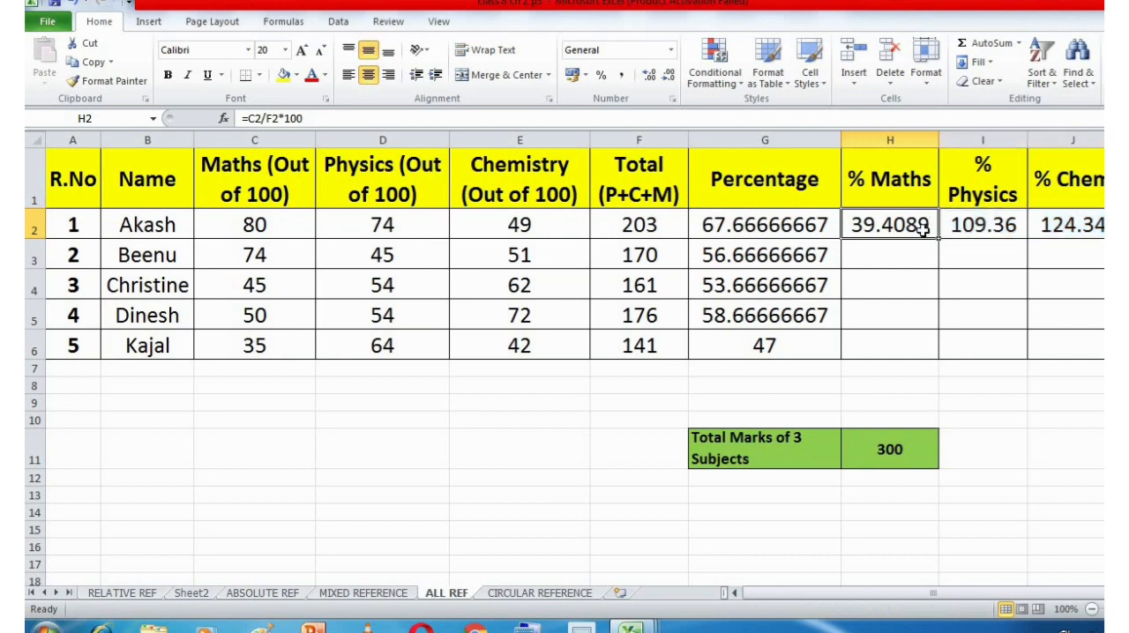
{"action": "double_click", "coordinate": [985, 225]}
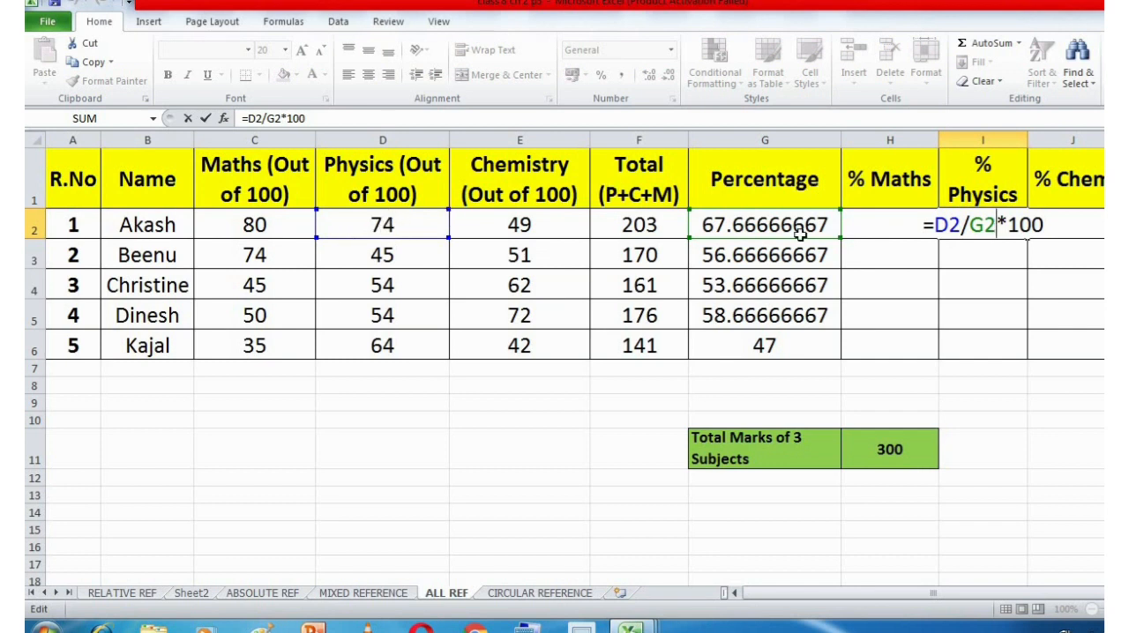
{"action": "left_click_drag", "start_coordinate": [961, 225], "coordinate": [934, 225]}
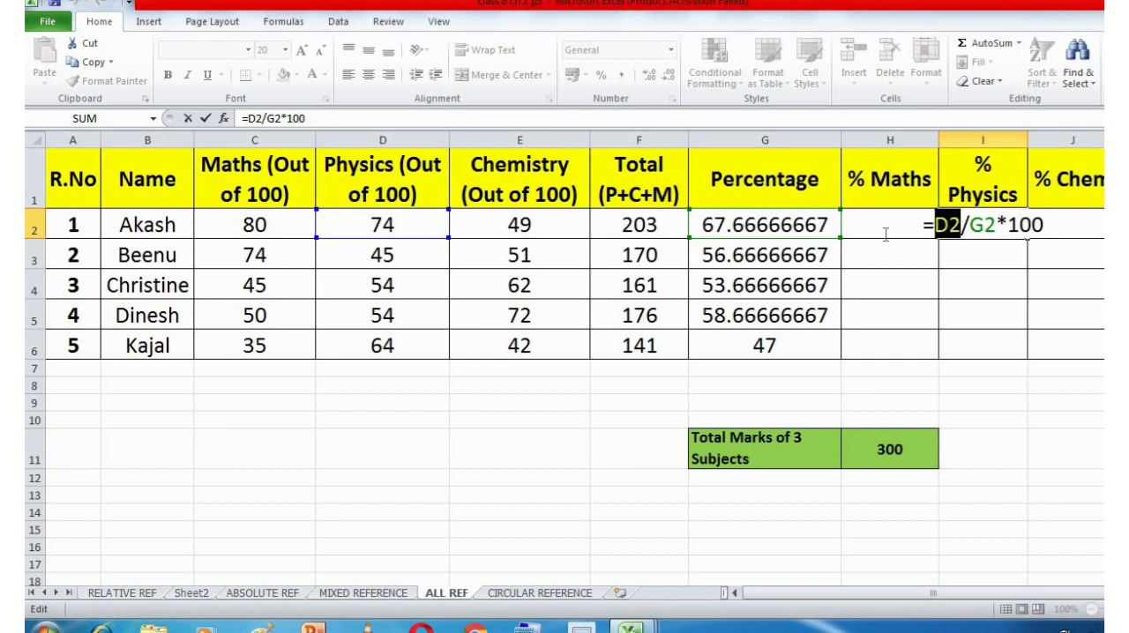
{"action": "key", "text": "Left"}
{"action": "left_click", "coordinate": [957, 254]}
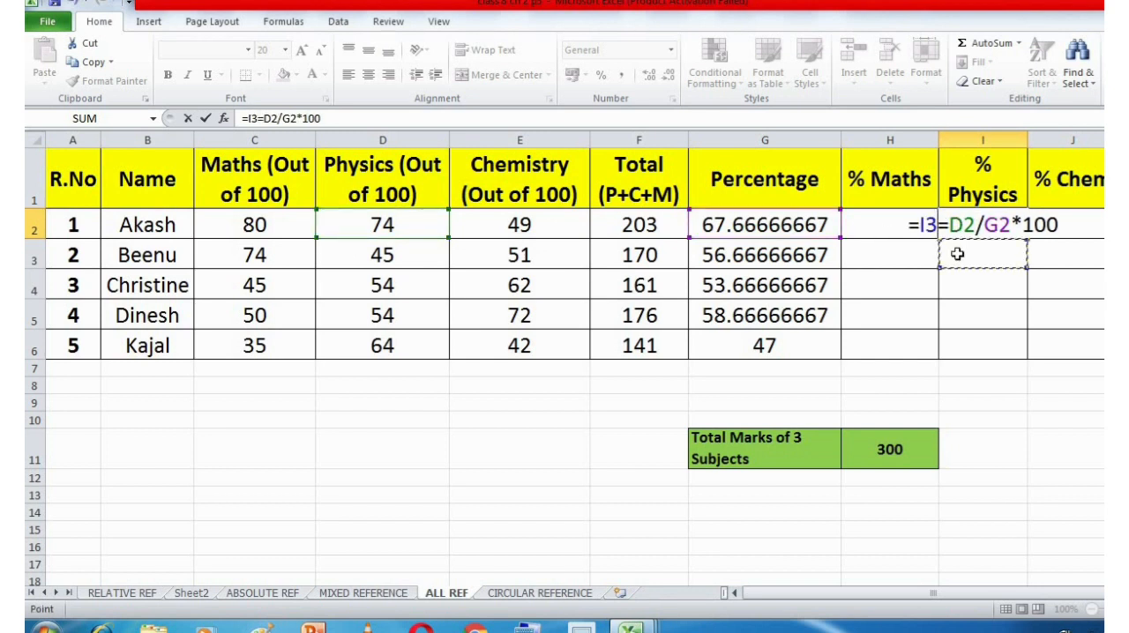
{"action": "key", "text": "Escape"}
Compare the cell references in the first student's % Maths and % Physics formulas with the Percentage and Total cells they point to.
{"action": "double_click", "coordinate": [886, 225]}
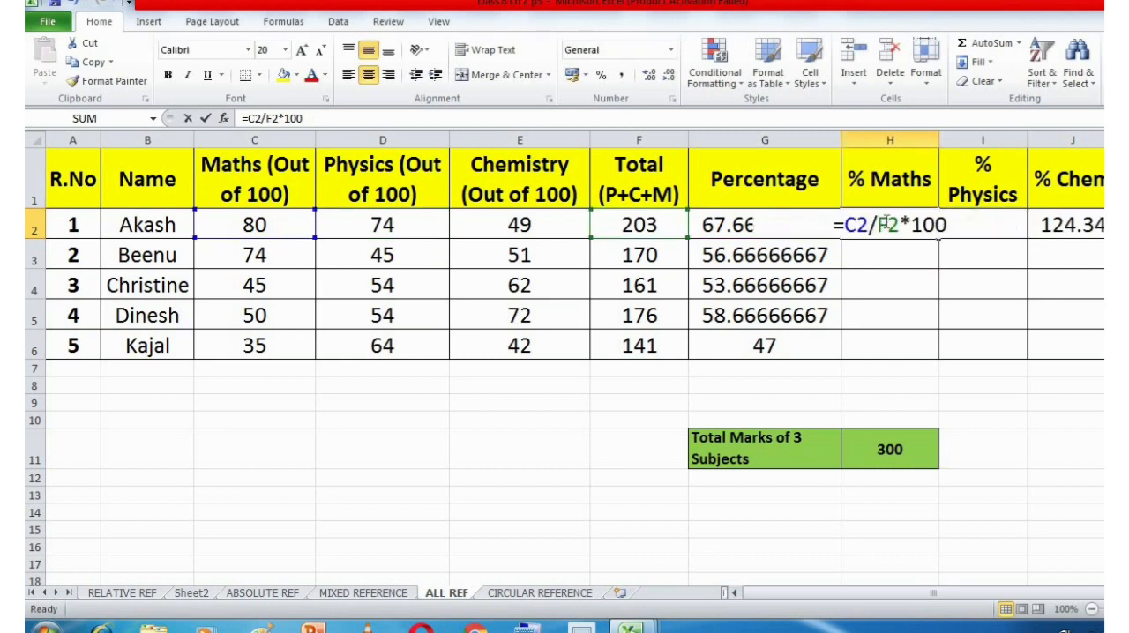
{"action": "double_click", "coordinate": [857, 225]}
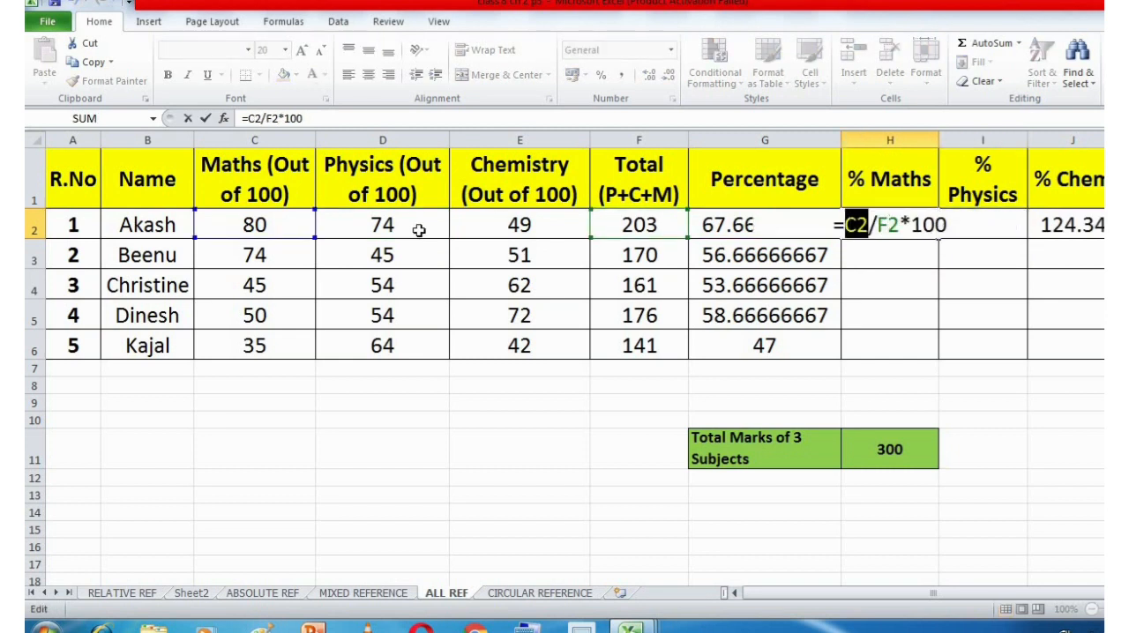
{"action": "double_click", "coordinate": [989, 233]}
{"action": "left_click", "coordinate": [979, 226]}
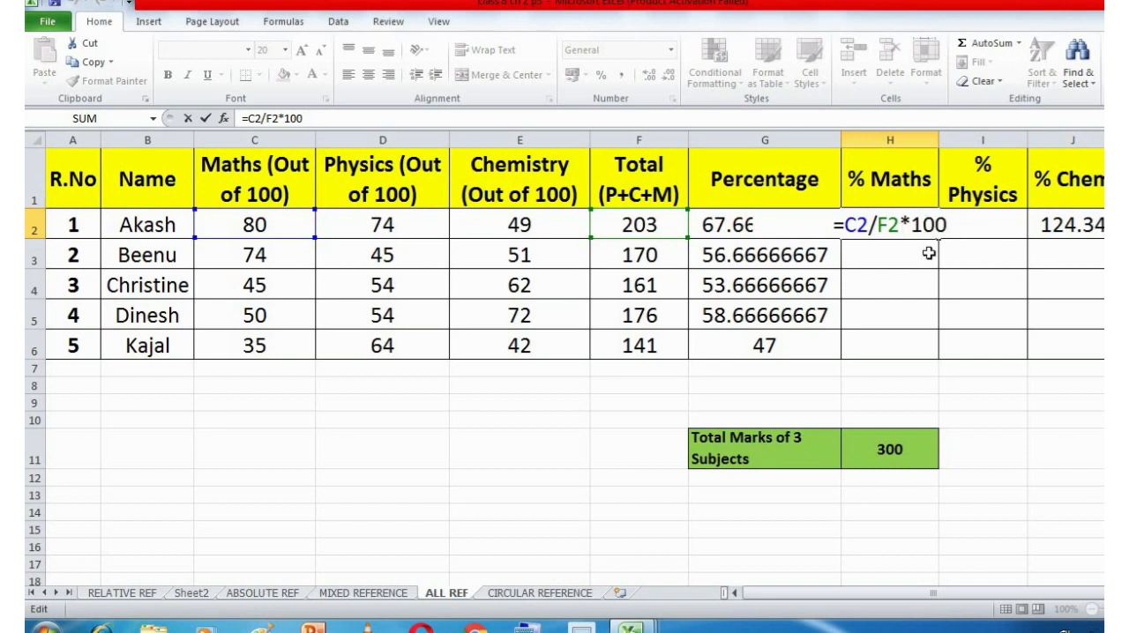
{"action": "key", "text": "Escape"}
{"action": "double_click", "coordinate": [976, 229]}
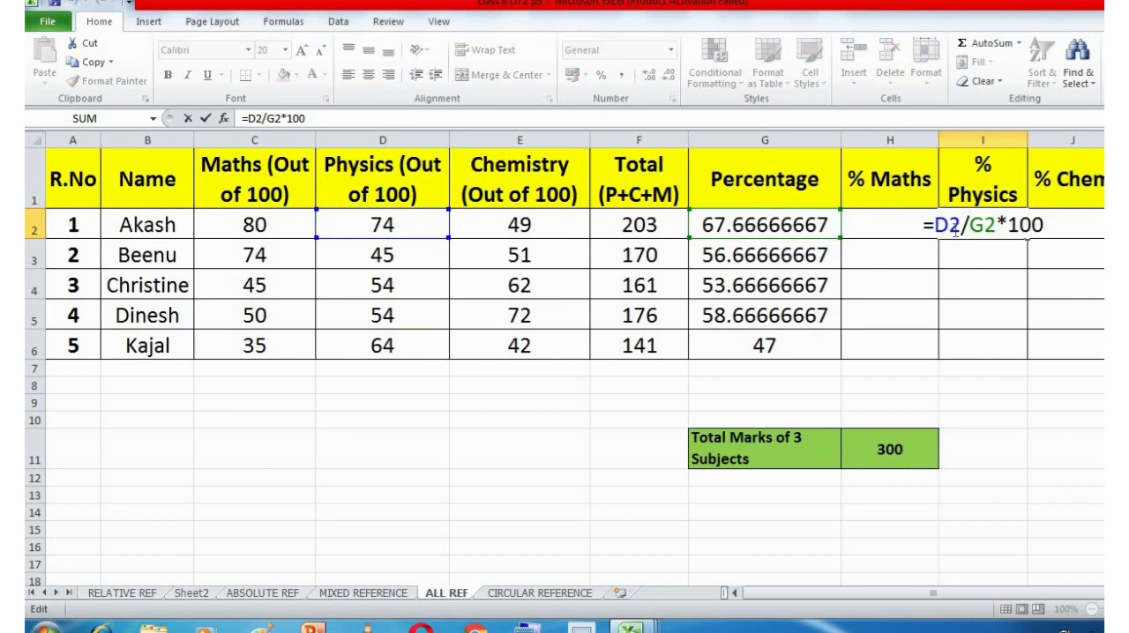
{"action": "left_click", "coordinate": [951, 228]}
{"action": "left_click", "coordinate": [980, 226]}
{"action": "left_click", "coordinate": [775, 228]}
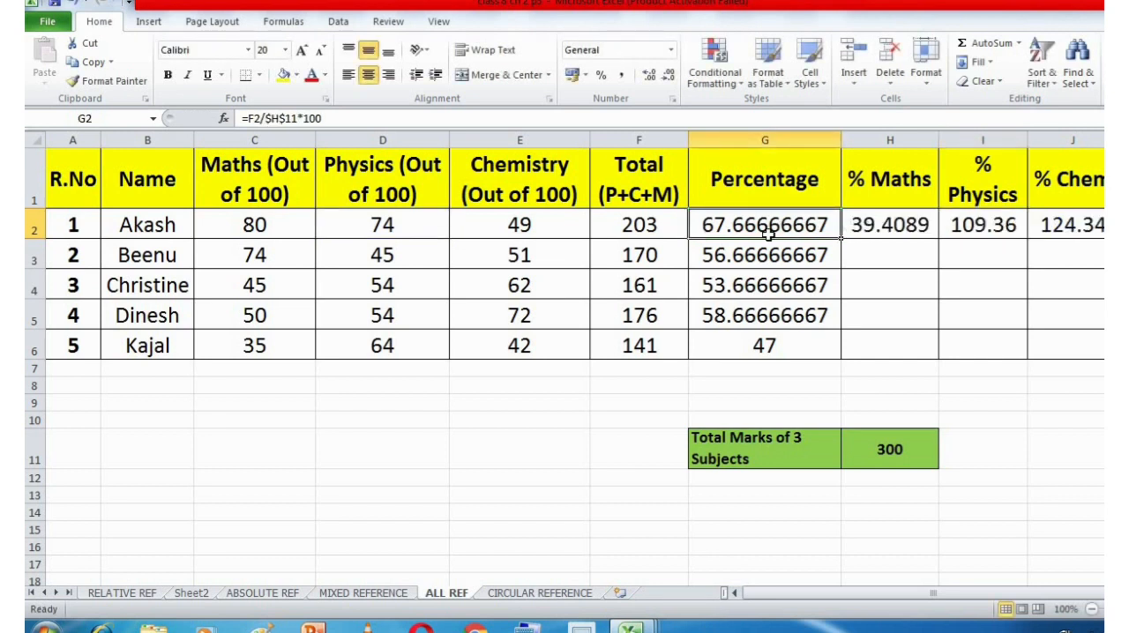
{"action": "left_click", "coordinate": [633, 228]}
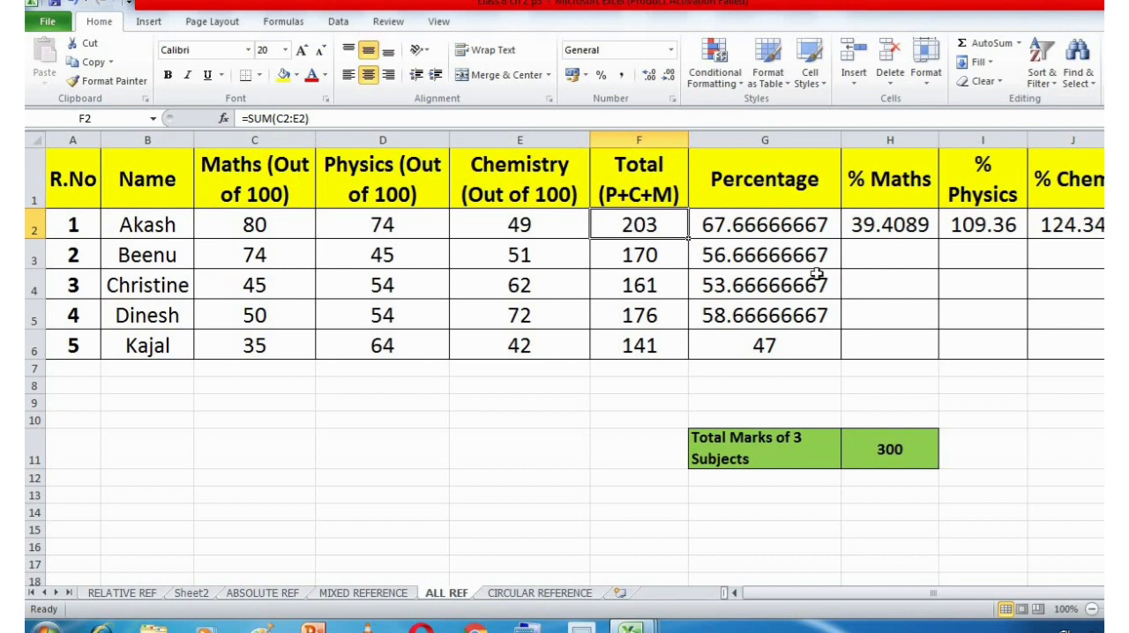
Correct the first student's % Physics formula in I2 to =D2/F2*100.
{"action": "left_click", "coordinate": [999, 226]}
{"action": "double_click", "coordinate": [996, 225]}
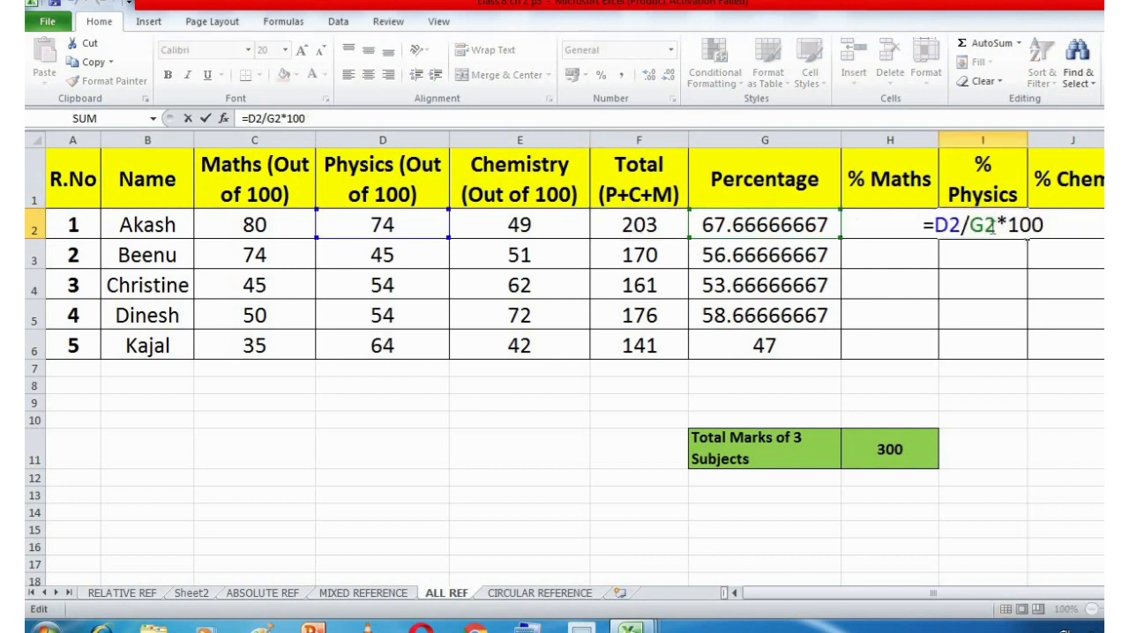
{"action": "key", "text": "BackSpace"}
{"action": "key", "text": "BackSpace"}
{"action": "type", "text": "F2"}
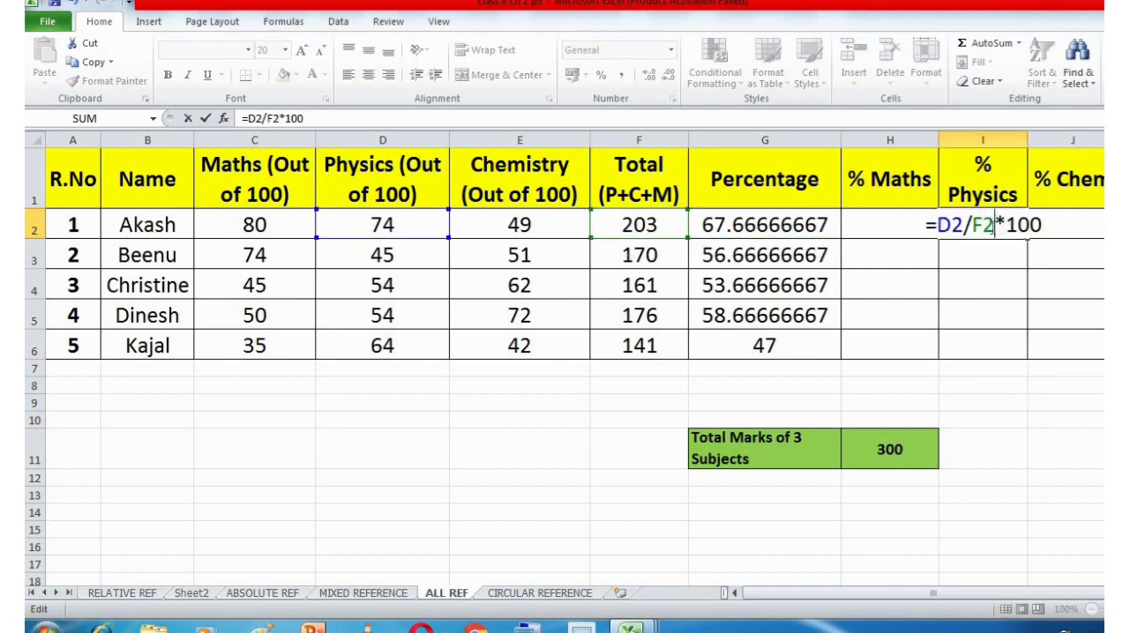
{"action": "key", "text": "Return"}
Correct the first student's % Chemistry formula in J2 to =E2/F2*100.
{"action": "double_click", "coordinate": [1070, 226]}
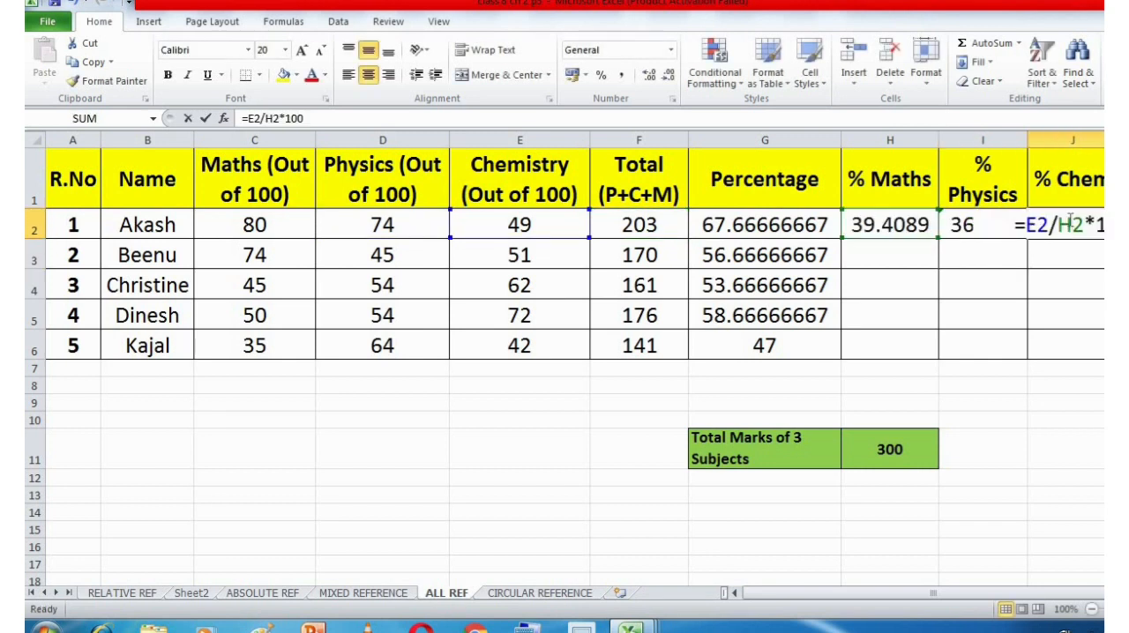
{"action": "key", "text": "BackSpace"}
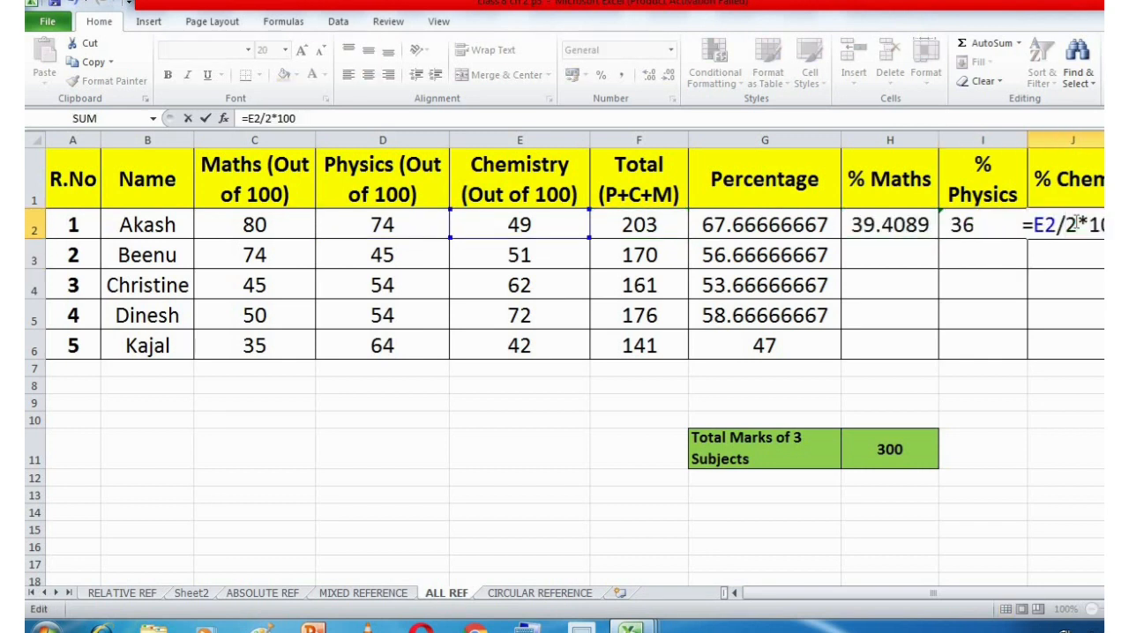
{"action": "type", "text": "F"}
{"action": "key", "text": "Return"}
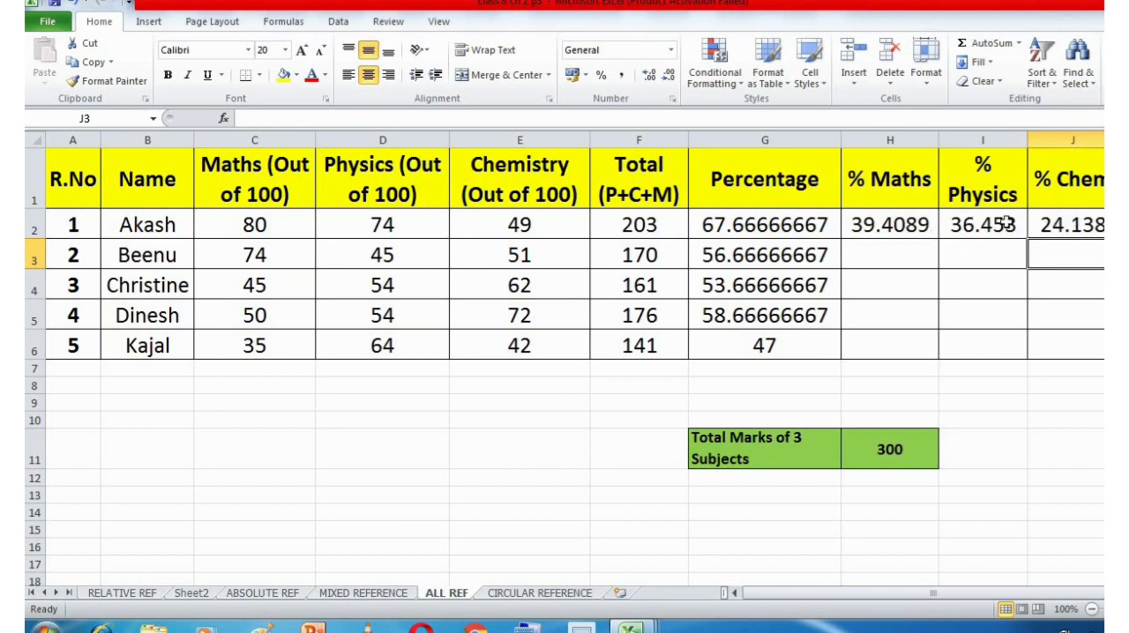
Fix the row of the total reference in the % Maths formula, making H2 =C2/F$2*100.
{"action": "double_click", "coordinate": [917, 226]}
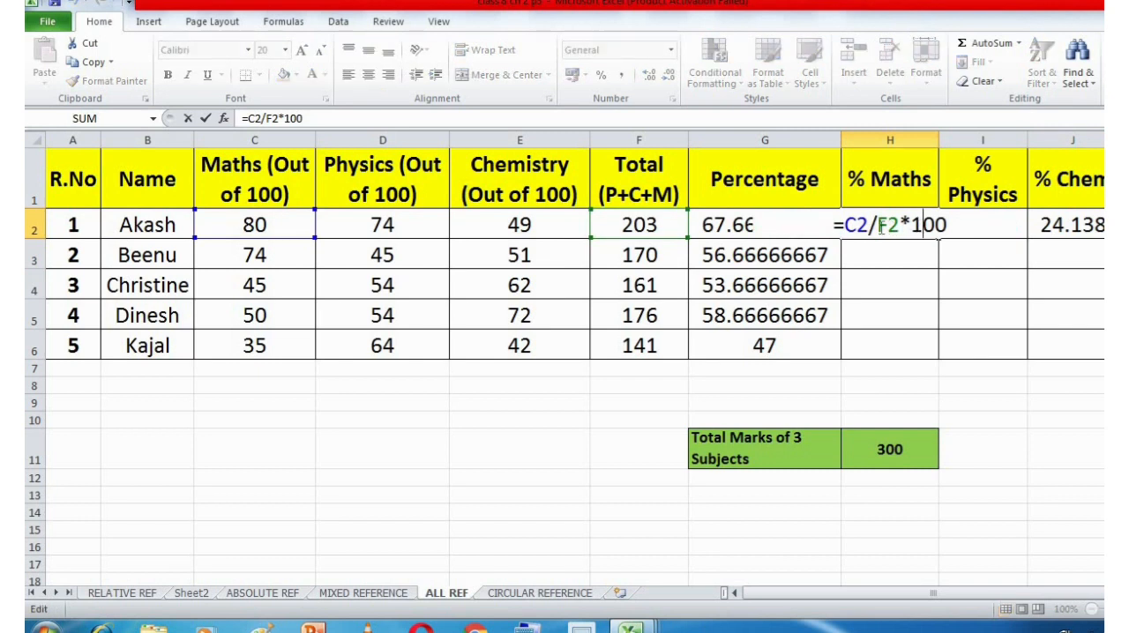
{"action": "left_click", "coordinate": [888, 226]}
{"action": "type", "text": "$"}
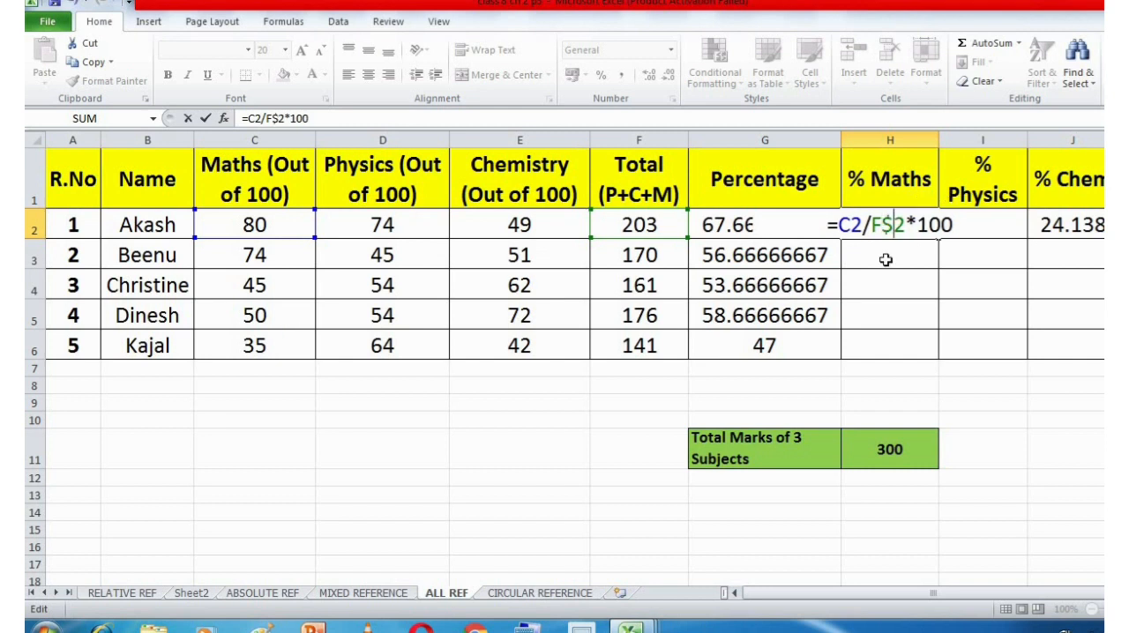
{"action": "key", "text": "Return"}
Clear the first student's % Physics and % Chemistry formulas from I2 and J2.
{"action": "left_click", "coordinate": [965, 224]}
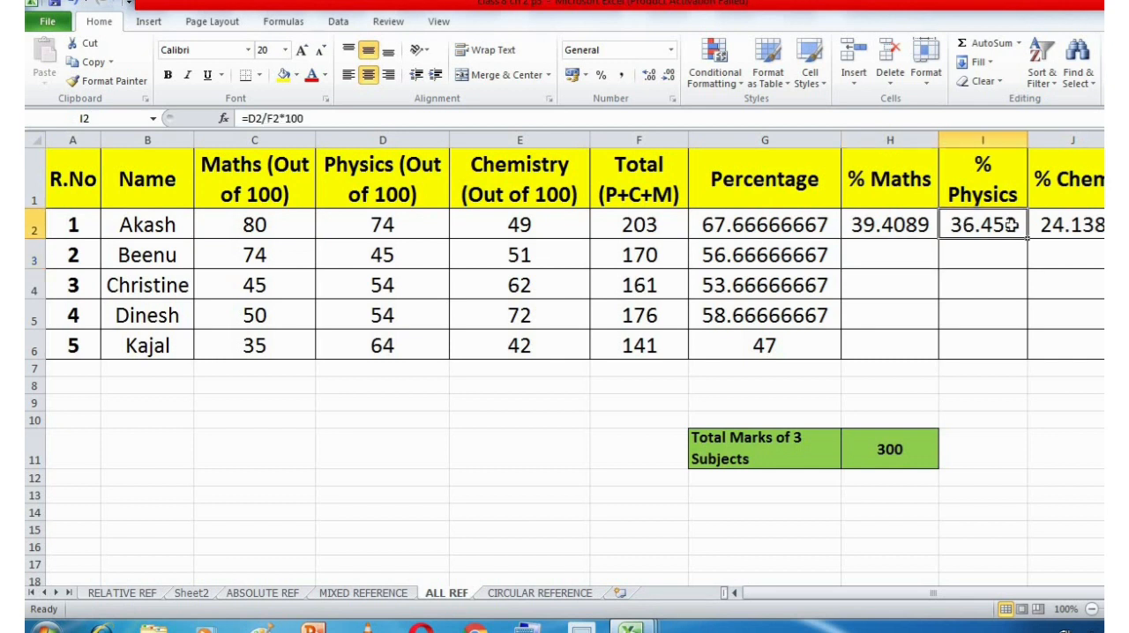
{"action": "key", "text": "Delete"}
{"action": "left_click", "coordinate": [1038, 226]}
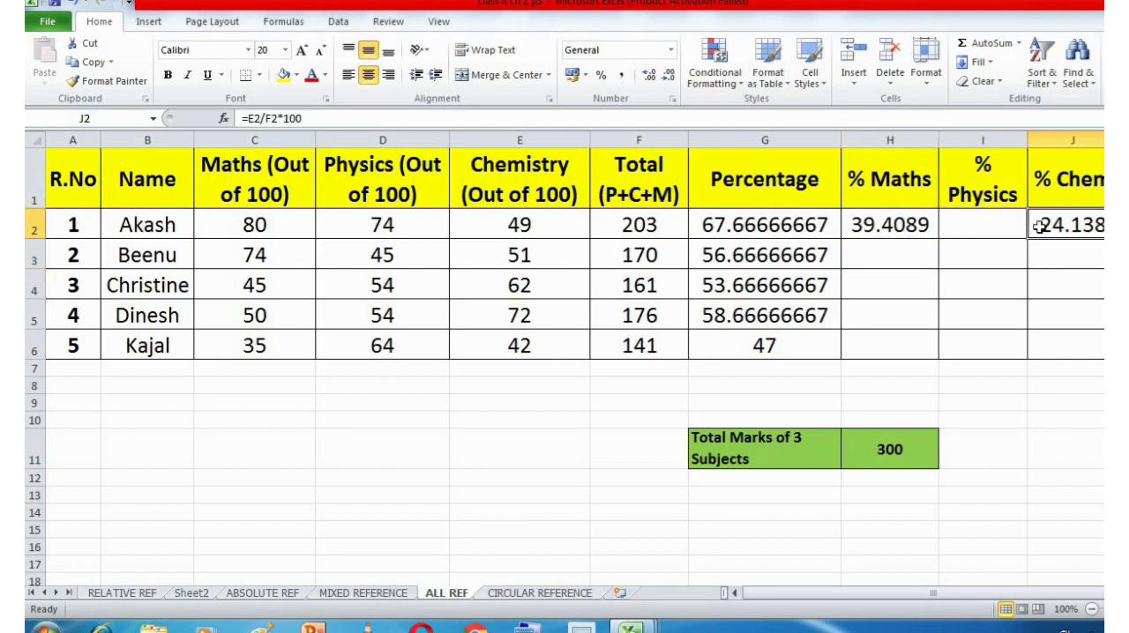
{"action": "key", "text": "Delete"}
Try filling the row-locked % Maths formula from H2 across to J2, and undo the fill.
{"action": "left_click", "coordinate": [885, 231]}
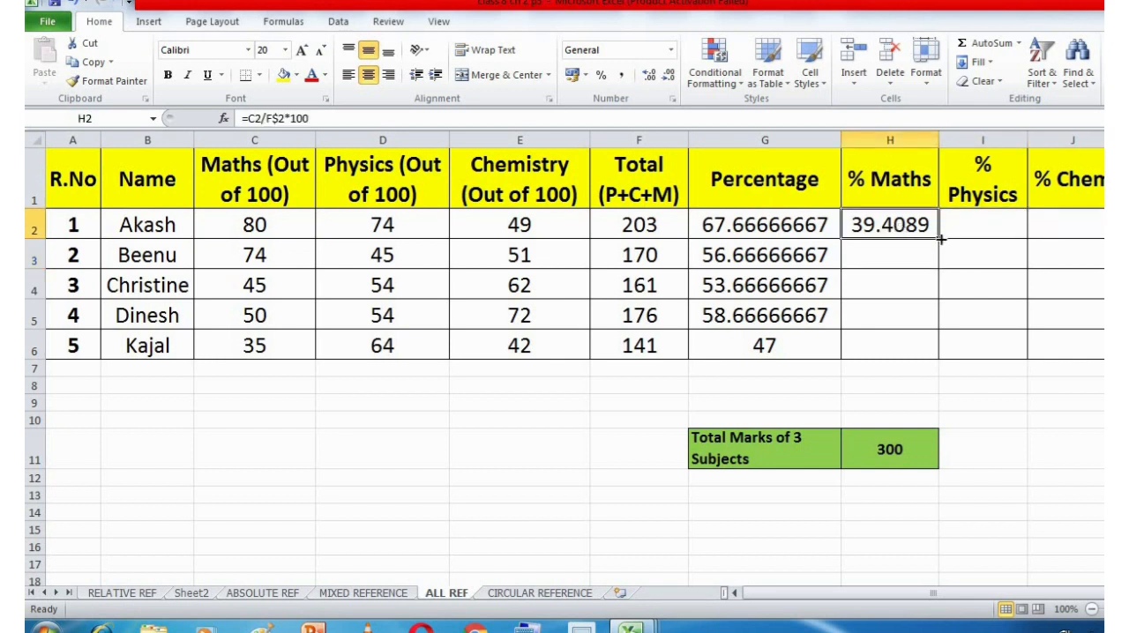
{"action": "left_click_drag", "start_coordinate": [942, 237], "coordinate": [1061, 234]}
{"action": "key", "text": "ctrl+z"}
Change the % Maths formula in H2 to =C2/$F2*100 and fill it across to the % Physics cell I2.
{"action": "double_click", "coordinate": [907, 226]}
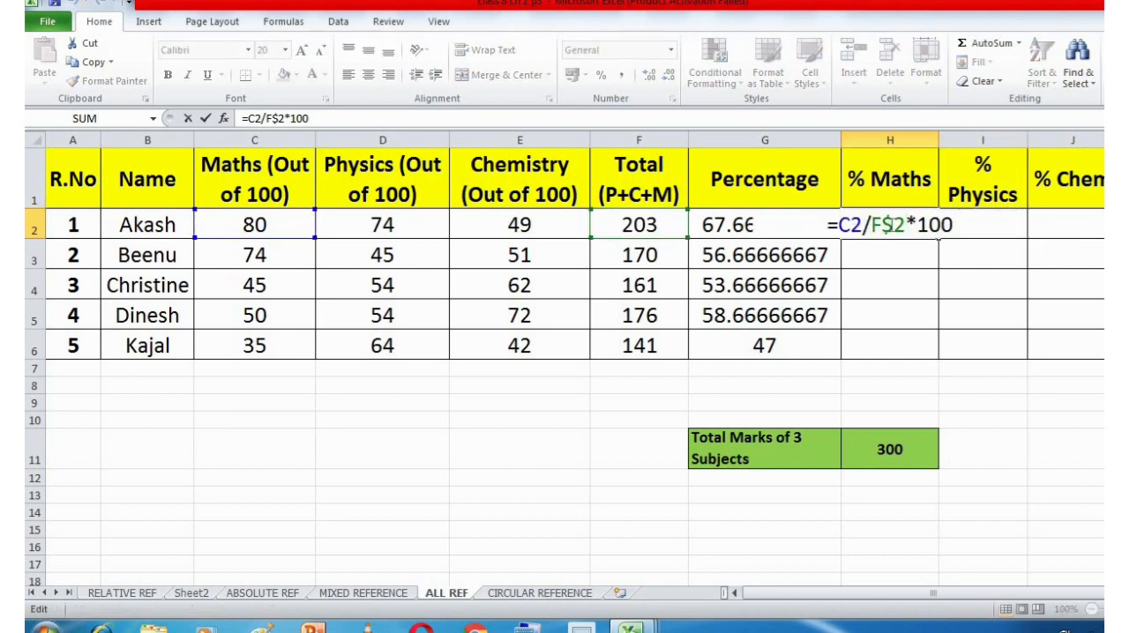
{"action": "left_click", "coordinate": [895, 227]}
{"action": "key", "text": "BackSpace"}
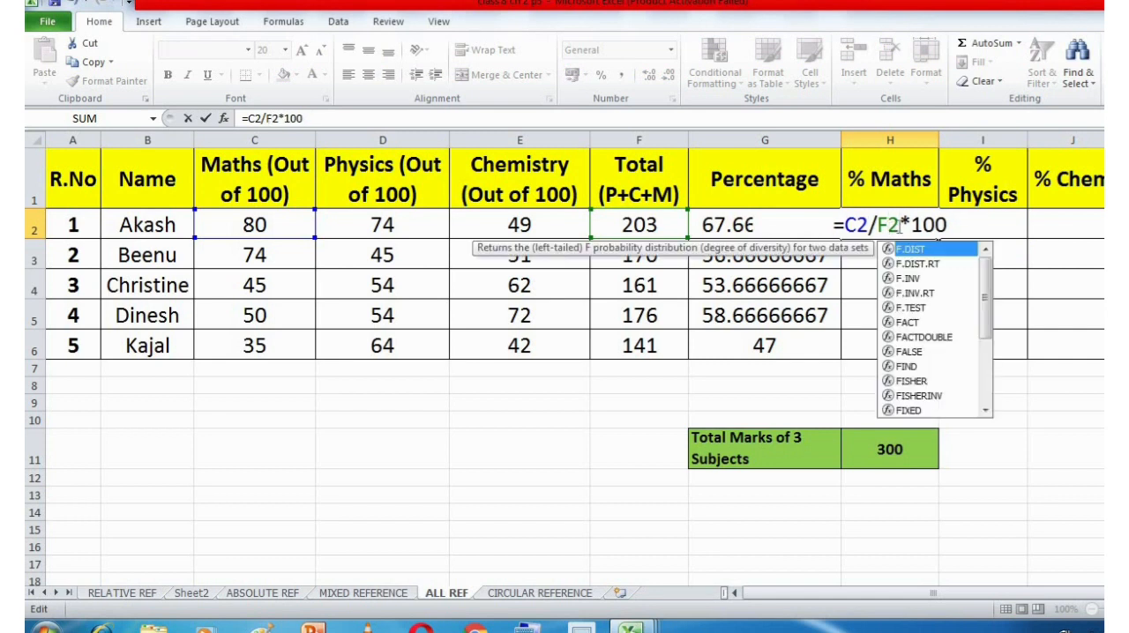
{"action": "key", "text": "Left"}
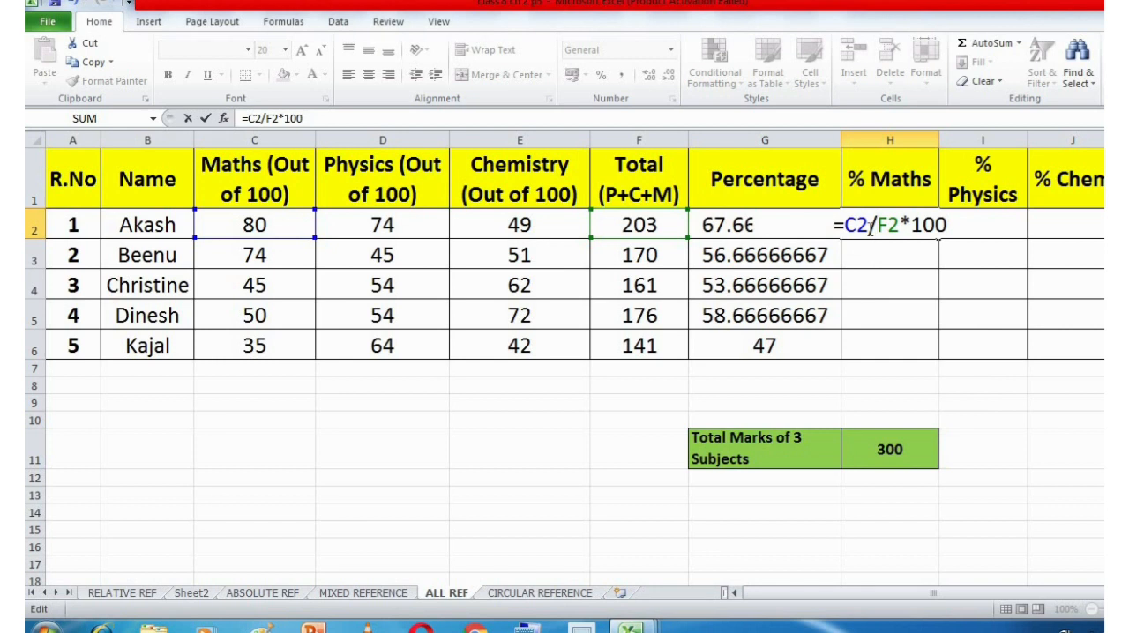
{"action": "type", "text": "$"}
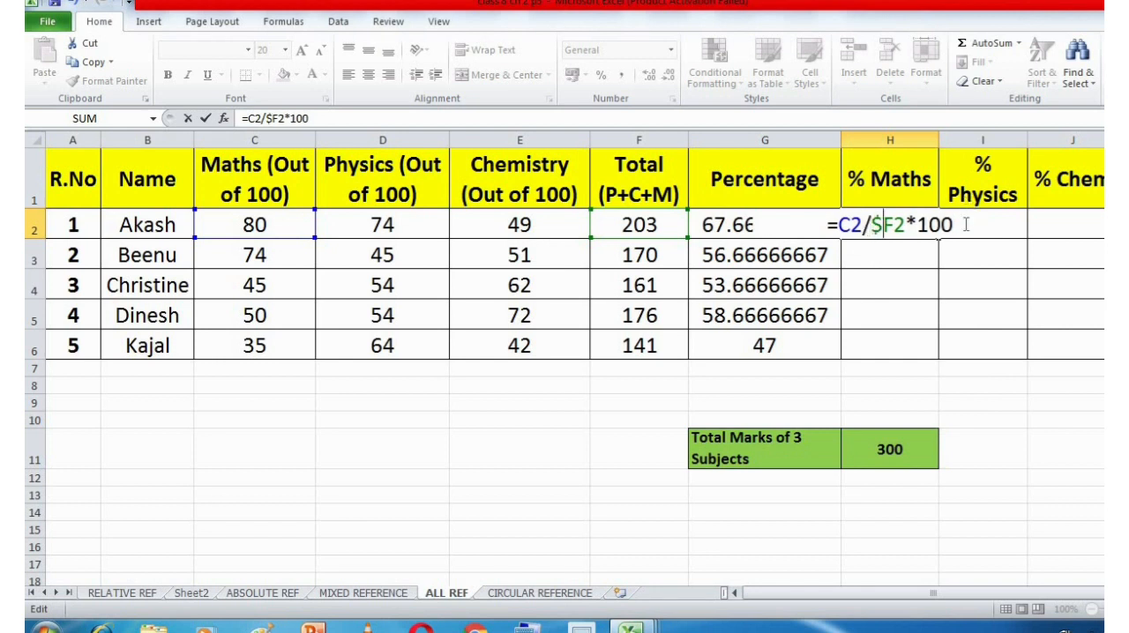
{"action": "key", "text": "Return"}
{"action": "left_click", "coordinate": [935, 225]}
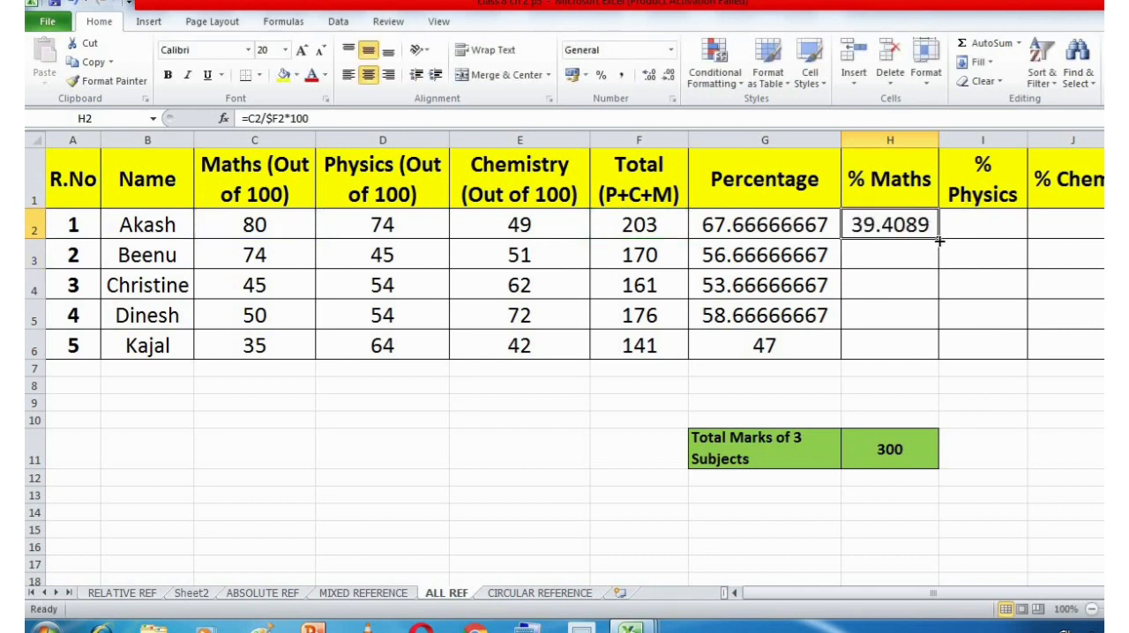
{"action": "left_click_drag", "start_coordinate": [939, 238], "coordinate": [1009, 240]}
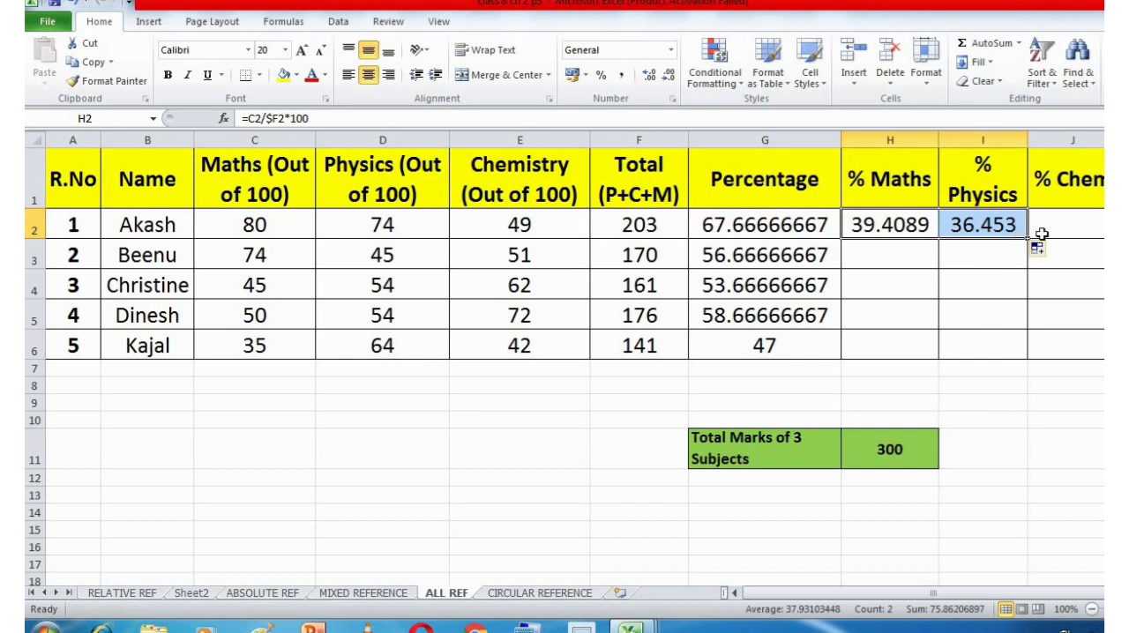
Examine the locked column and relative row of the $F2 reference in the H2 formula, leaving the formula as it is.
{"action": "double_click", "coordinate": [882, 225]}
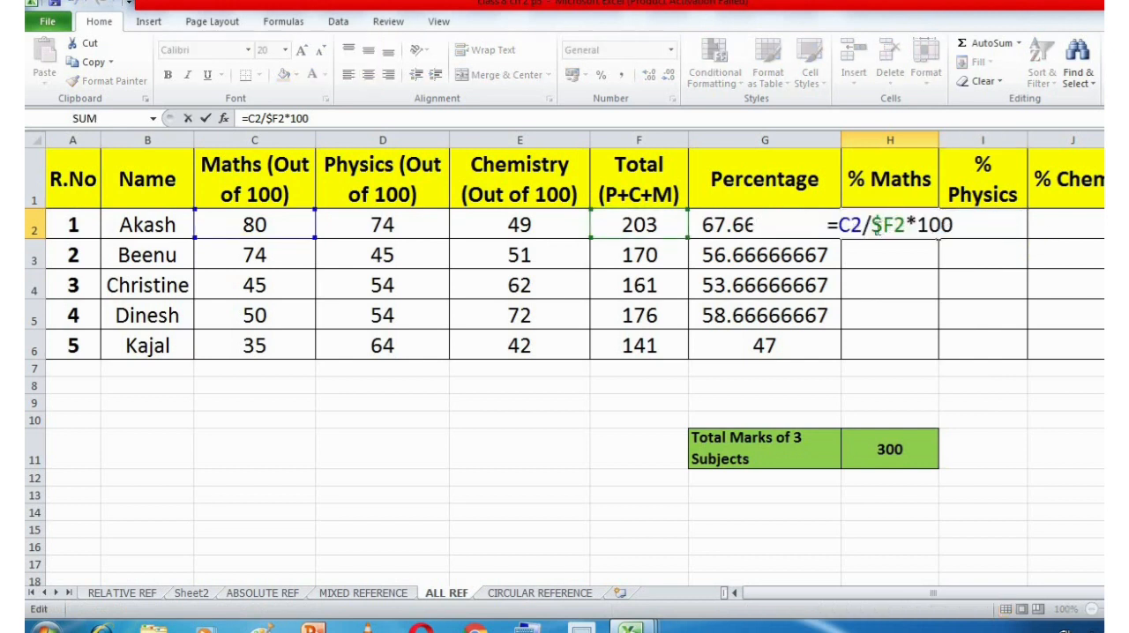
{"action": "left_click_drag", "start_coordinate": [872, 226], "coordinate": [879, 227]}
{"action": "double_click", "coordinate": [894, 225]}
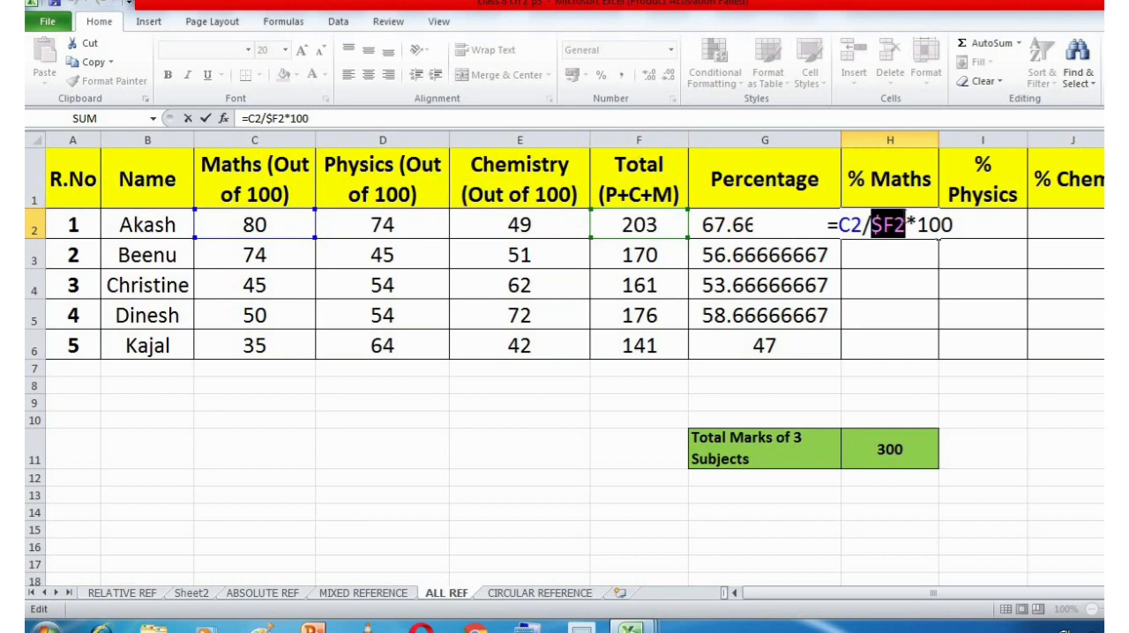
{"action": "left_click", "coordinate": [902, 225]}
{"action": "double_click", "coordinate": [885, 225]}
{"action": "left_click", "coordinate": [884, 225]}
{"action": "double_click", "coordinate": [884, 226]}
{"action": "left_click", "coordinate": [885, 226]}
{"action": "left_click_drag", "start_coordinate": [905, 225], "coordinate": [893, 225]}
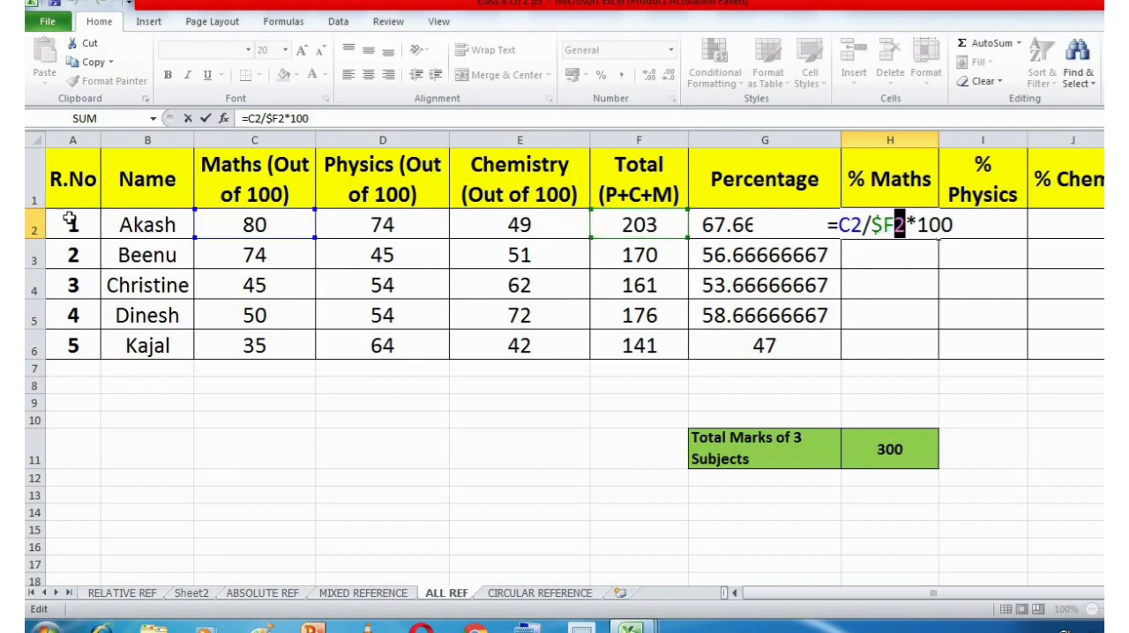
{"action": "key", "text": "Return"}
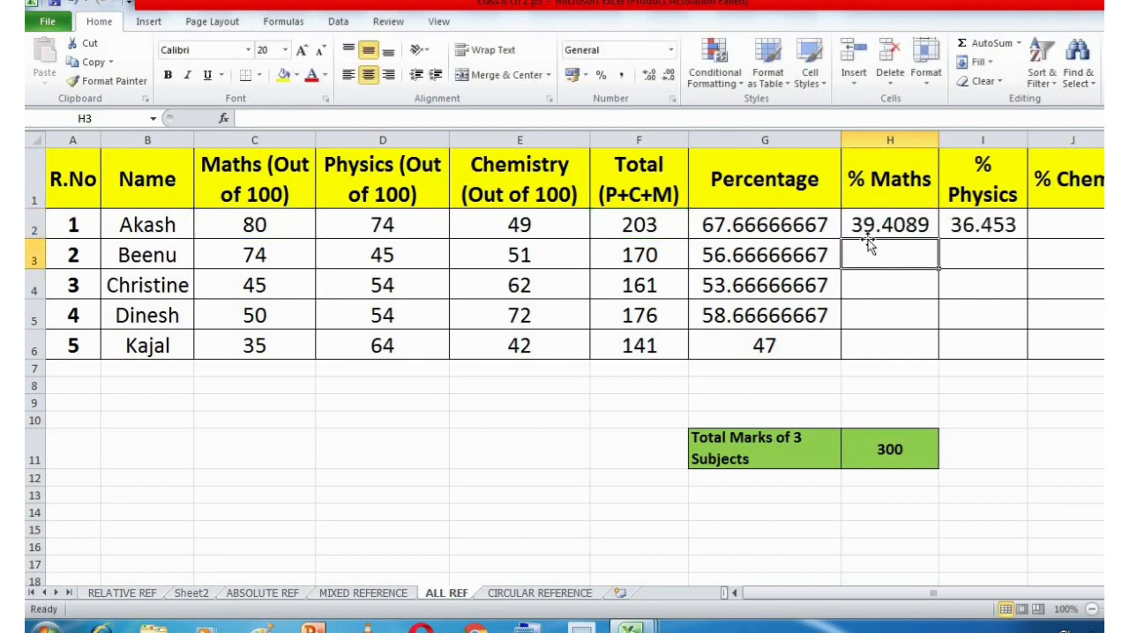
Fill the H2 formula across to the % Chemistry column and down to row 6 for all five students.
{"action": "left_click", "coordinate": [909, 227]}
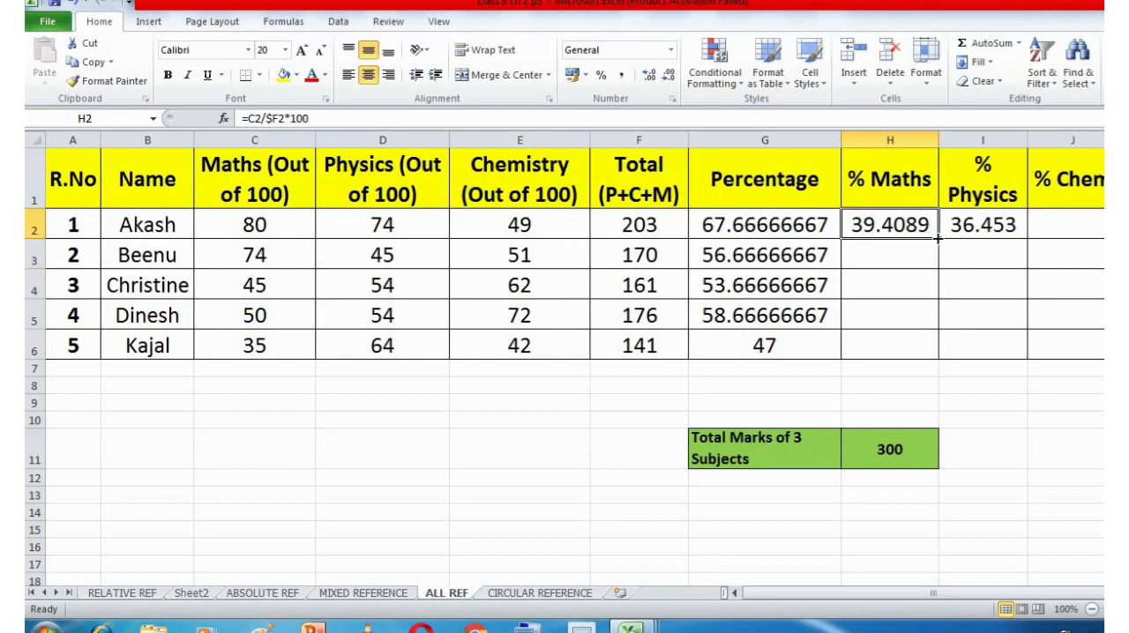
{"action": "left_click_drag", "start_coordinate": [937, 238], "coordinate": [1083, 227]}
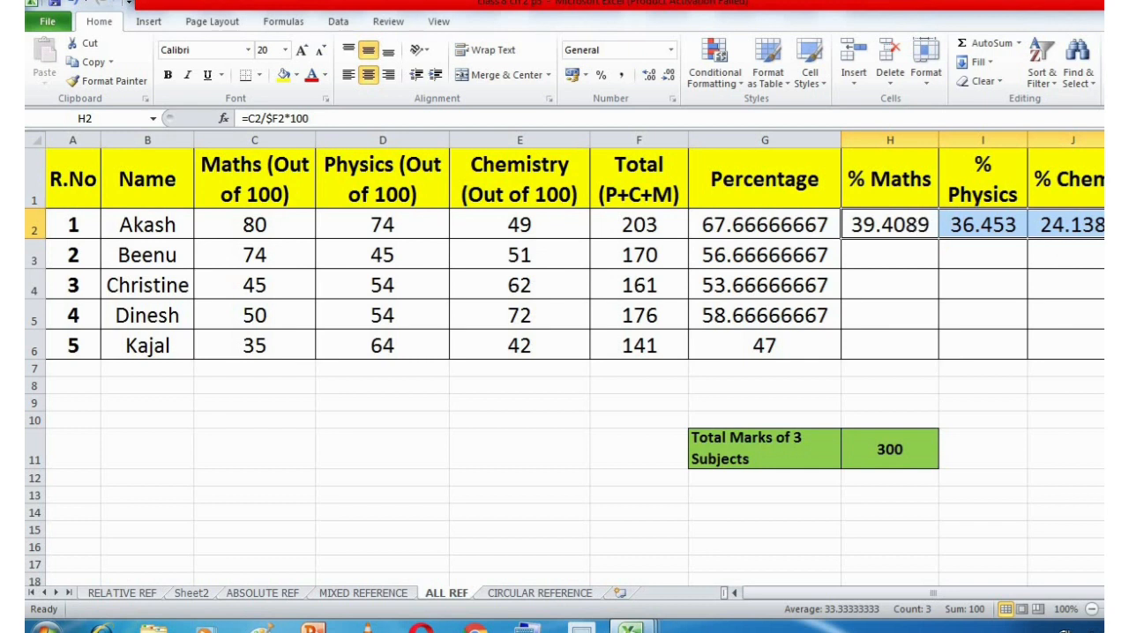
{"action": "left_click_drag", "start_coordinate": [1102, 239], "coordinate": [1102, 354]}
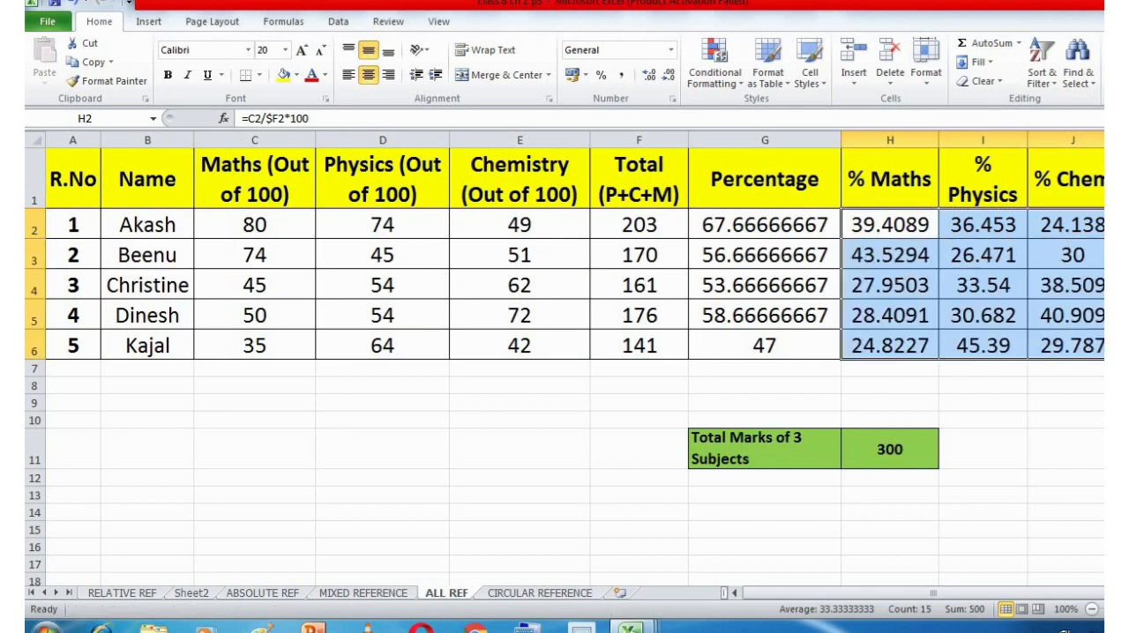
Examine the locked $F column part of the H3 formula against the Total column, keeping =C3/$F3*100.
{"action": "left_click", "coordinate": [901, 262]}
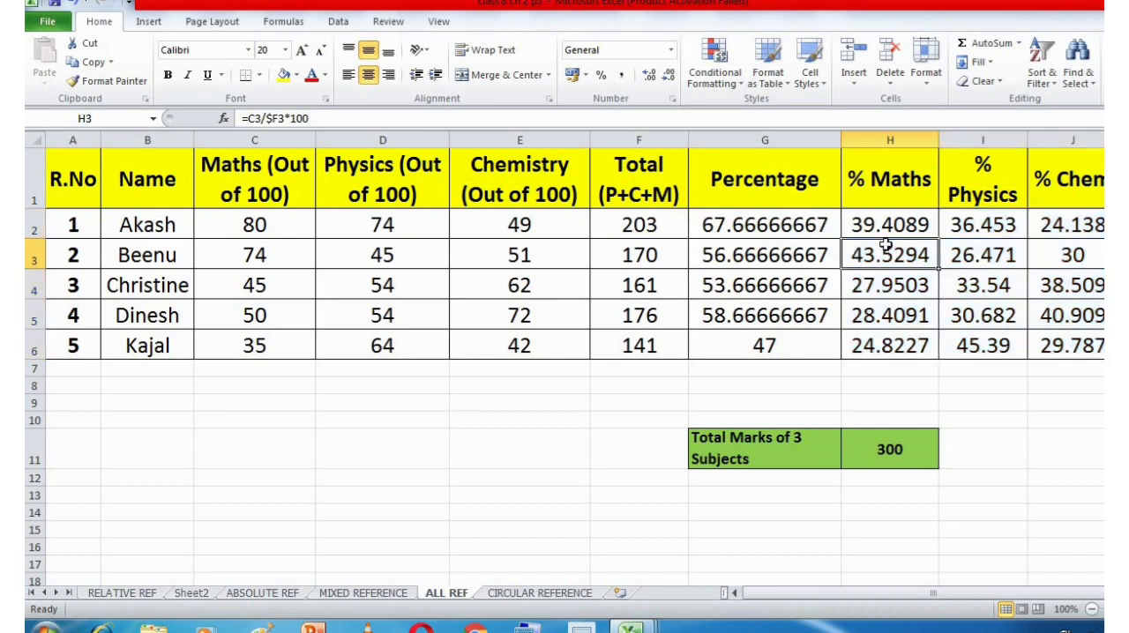
{"action": "double_click", "coordinate": [884, 254]}
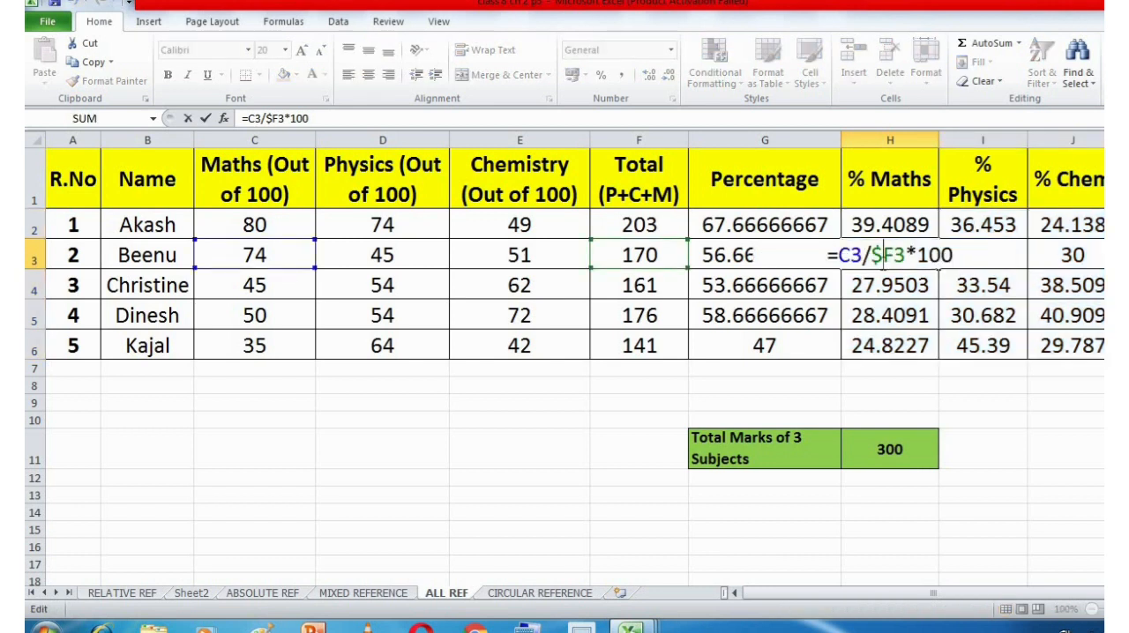
{"action": "left_click_drag", "start_coordinate": [895, 256], "coordinate": [870, 255]}
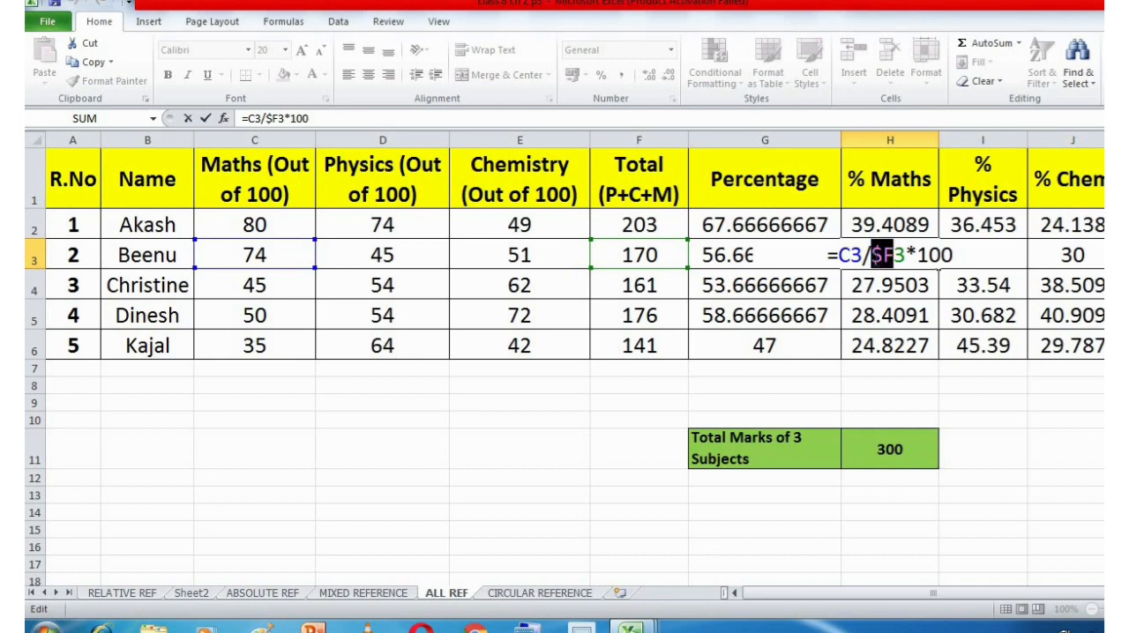
{"action": "left_click", "coordinate": [642, 139]}
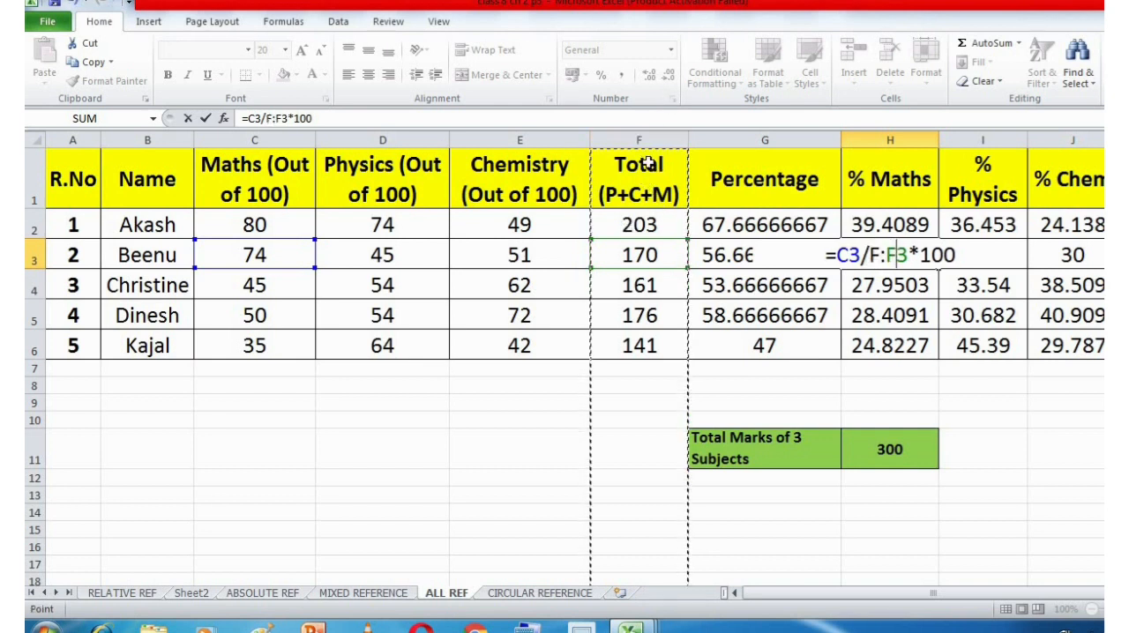
{"action": "key", "text": "ctrl+z"}
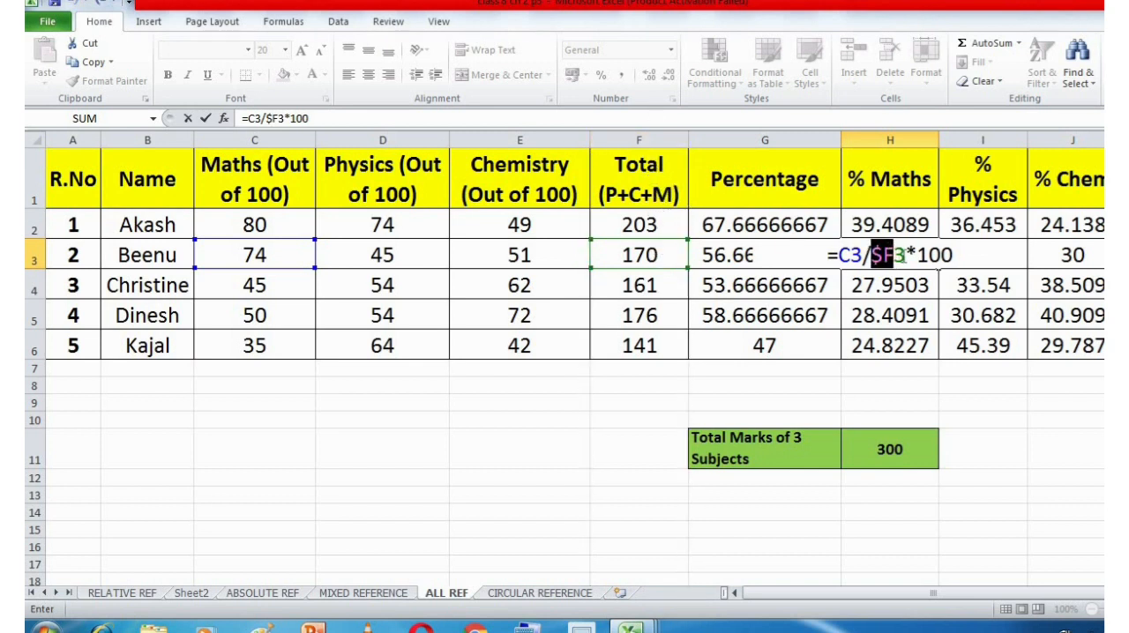
{"action": "key", "text": "Return"}
Inspect the % Maths formulas from H2 down to H6 to compare how the row number in the $F reference changes.
{"action": "double_click", "coordinate": [900, 227]}
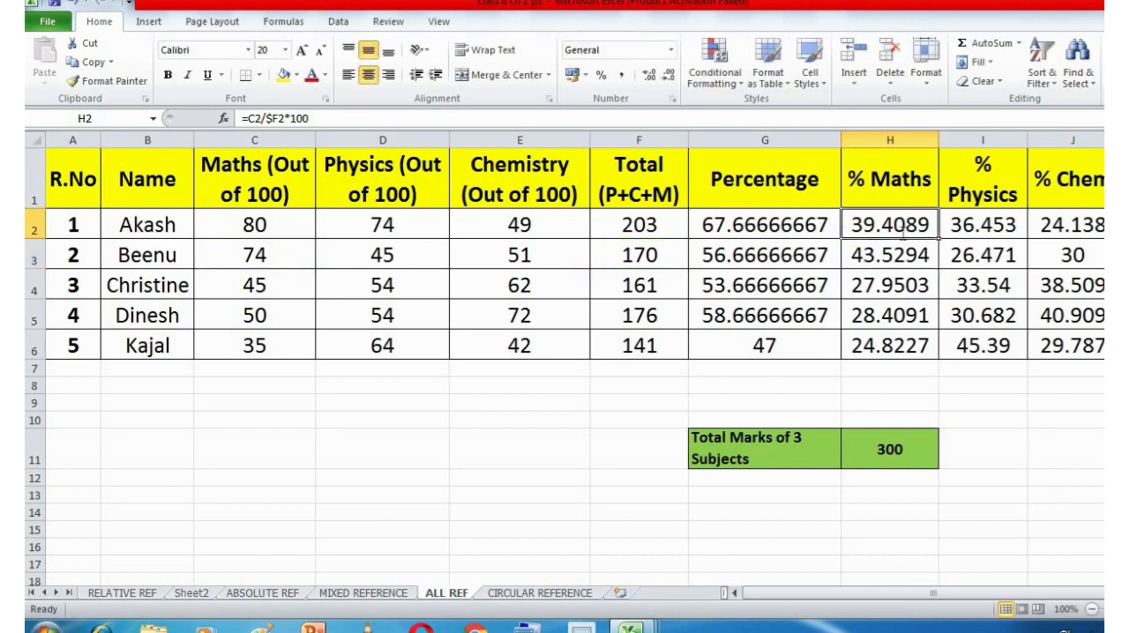
{"action": "key", "text": "Return"}
{"action": "double_click", "coordinate": [900, 256]}
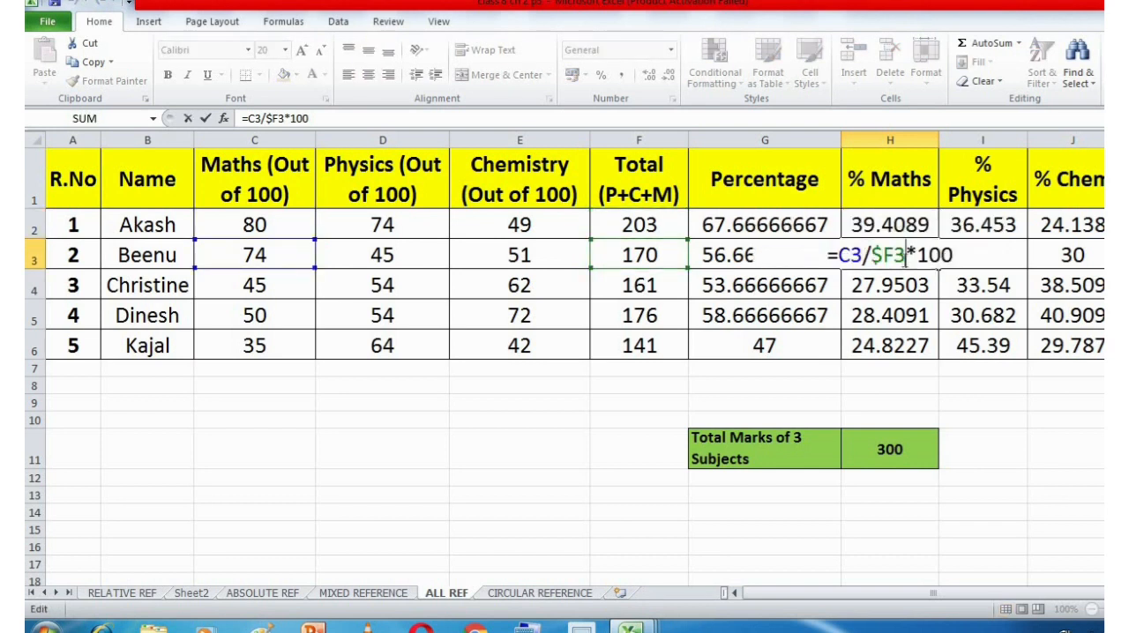
{"action": "left_click", "coordinate": [904, 302]}
{"action": "key", "text": "ctrl+Up"}
{"action": "double_click", "coordinate": [901, 285]}
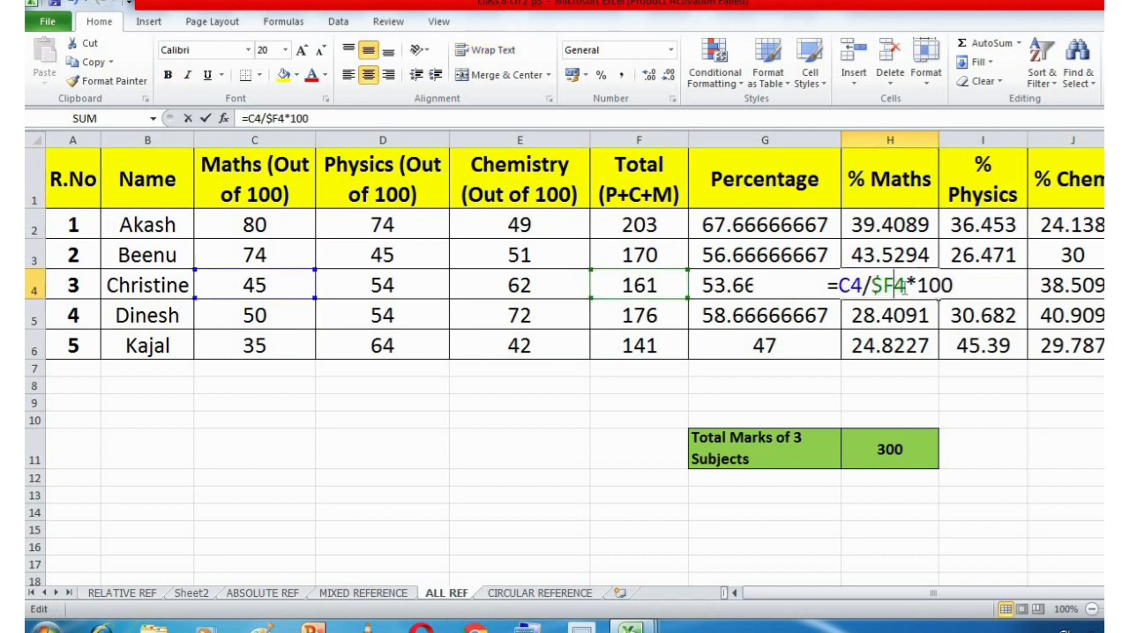
{"action": "key", "text": "Return"}
{"action": "double_click", "coordinate": [900, 315]}
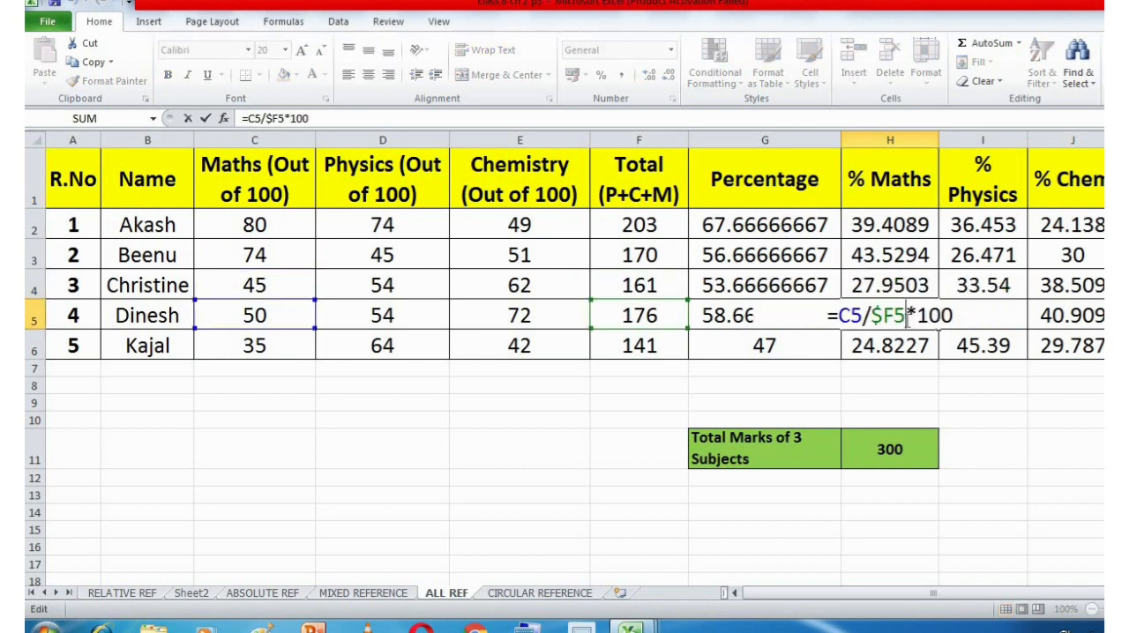
{"action": "key", "text": "Return"}
{"action": "double_click", "coordinate": [905, 346]}
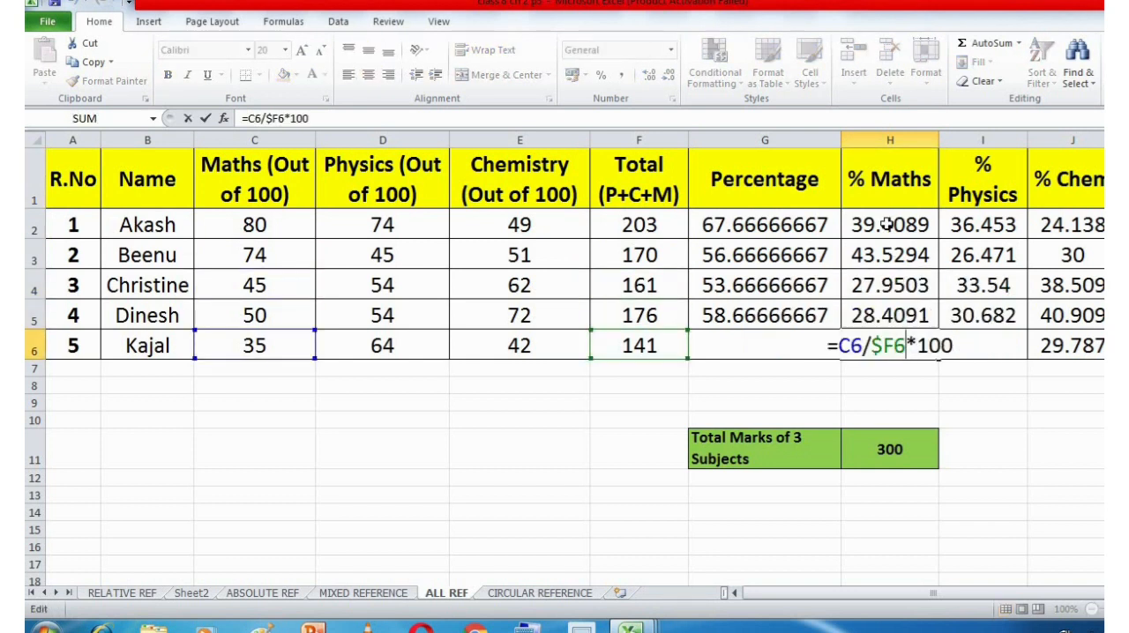
Examine the locked column $F, the relative row 2 and the fully relative C2 reference in the H2 formula, leaving it as it is.
{"action": "left_click", "coordinate": [888, 225]}
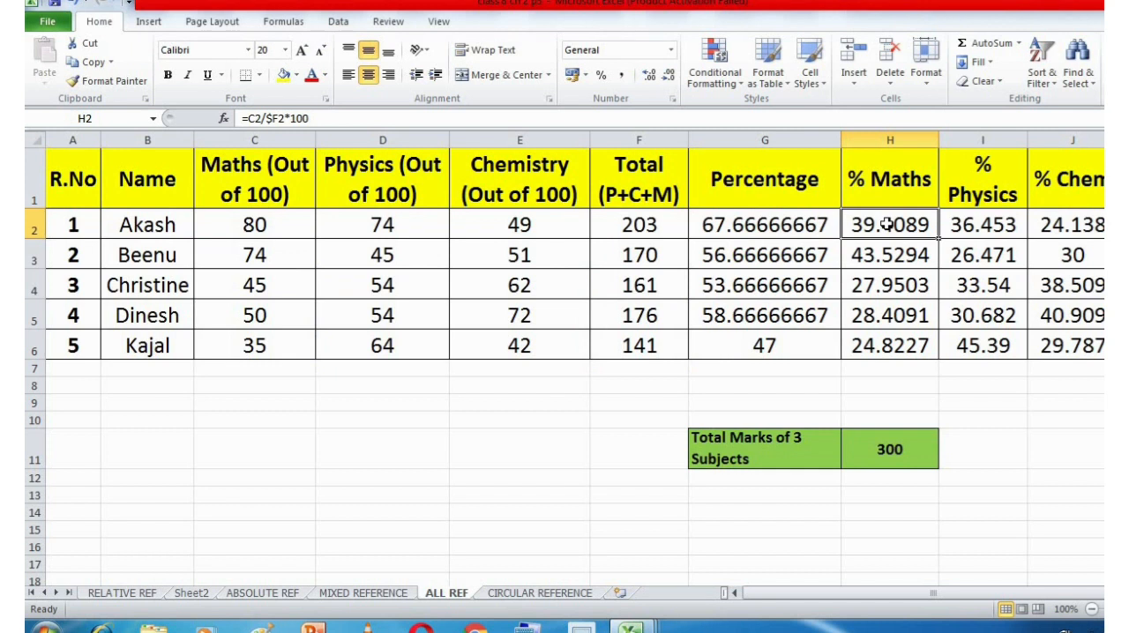
{"action": "double_click", "coordinate": [883, 225]}
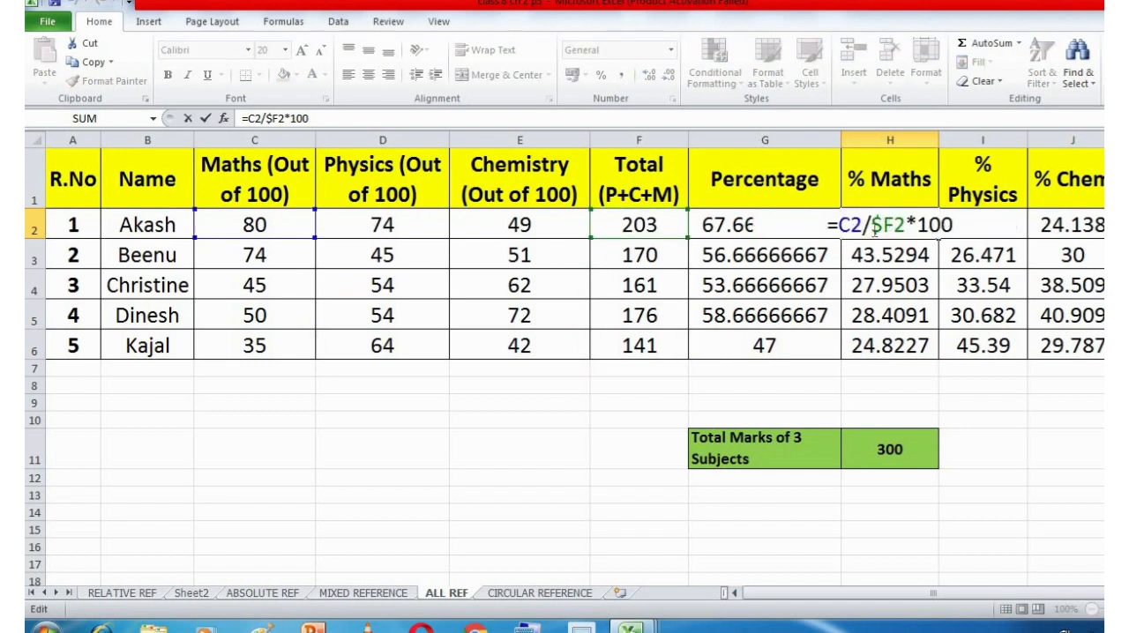
{"action": "key", "text": "shift+Left"}
{"action": "left_click_drag", "start_coordinate": [894, 226], "coordinate": [871, 224]}
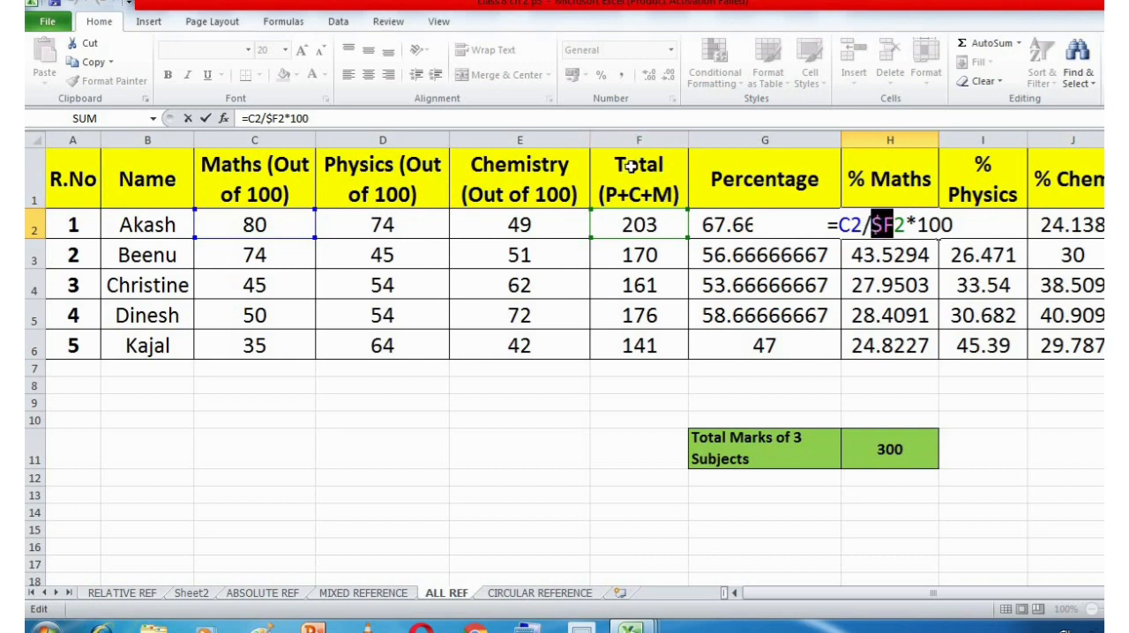
{"action": "left_click_drag", "start_coordinate": [906, 227], "coordinate": [892, 227]}
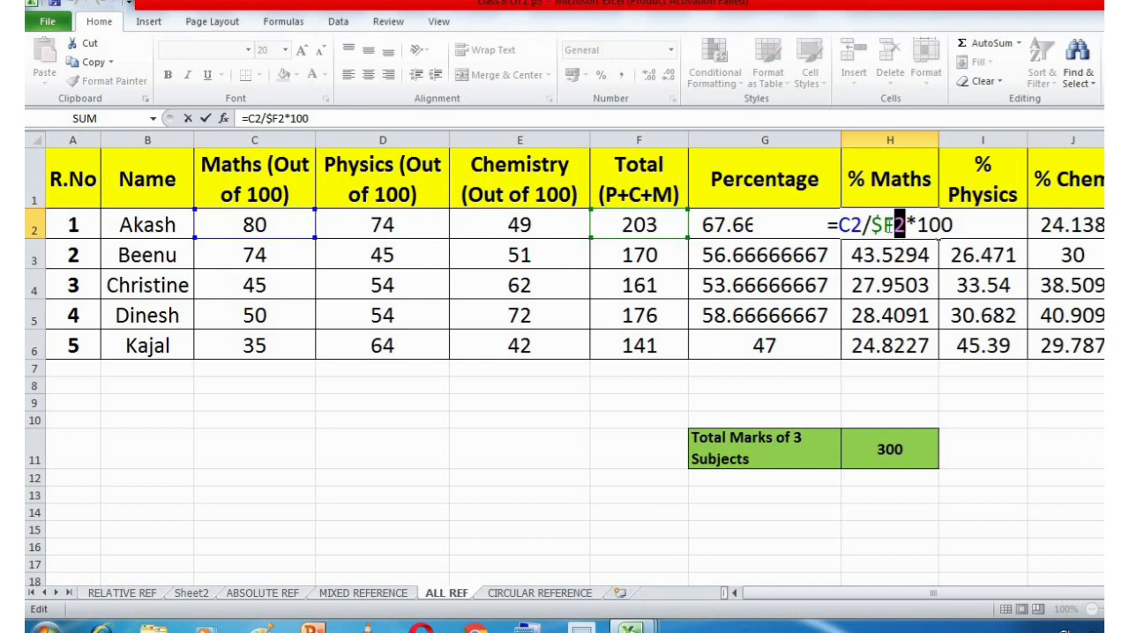
{"action": "mouse_move", "coordinate": [884, 226]}
{"action": "left_mouse_down"}
{"action": "mouse_move", "coordinate": [872, 226]}
{"action": "mouse_move", "coordinate": [903, 226]}
{"action": "mouse_move", "coordinate": [893, 227]}
{"action": "left_mouse_up"}
{"action": "left_click_drag", "start_coordinate": [863, 226], "coordinate": [836, 226]}
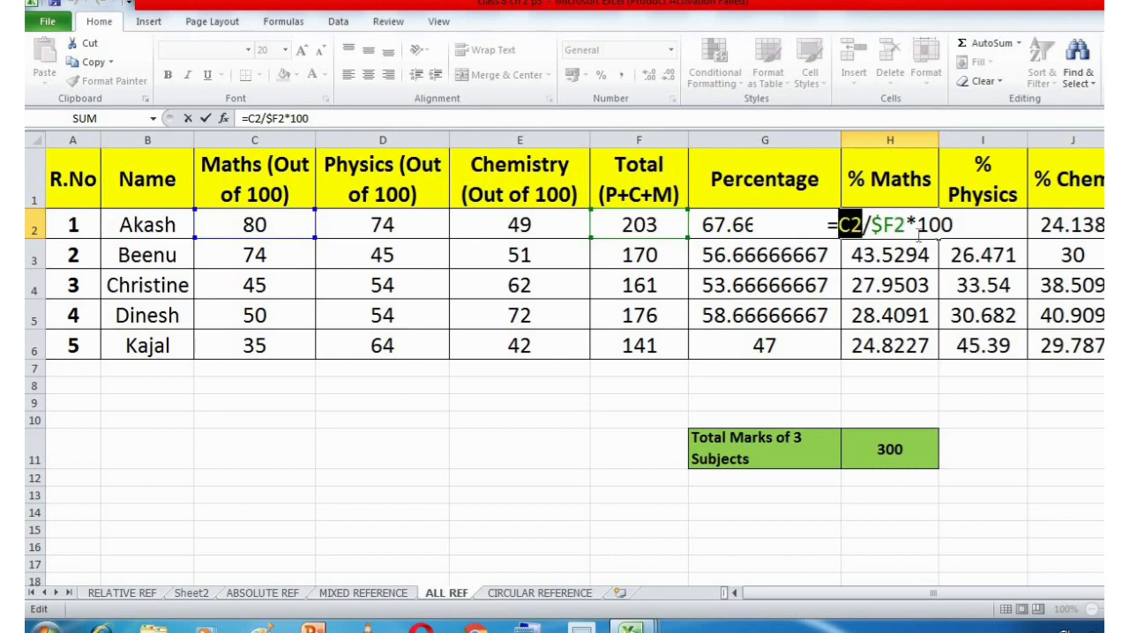
{"action": "left_click", "coordinate": [918, 227]}
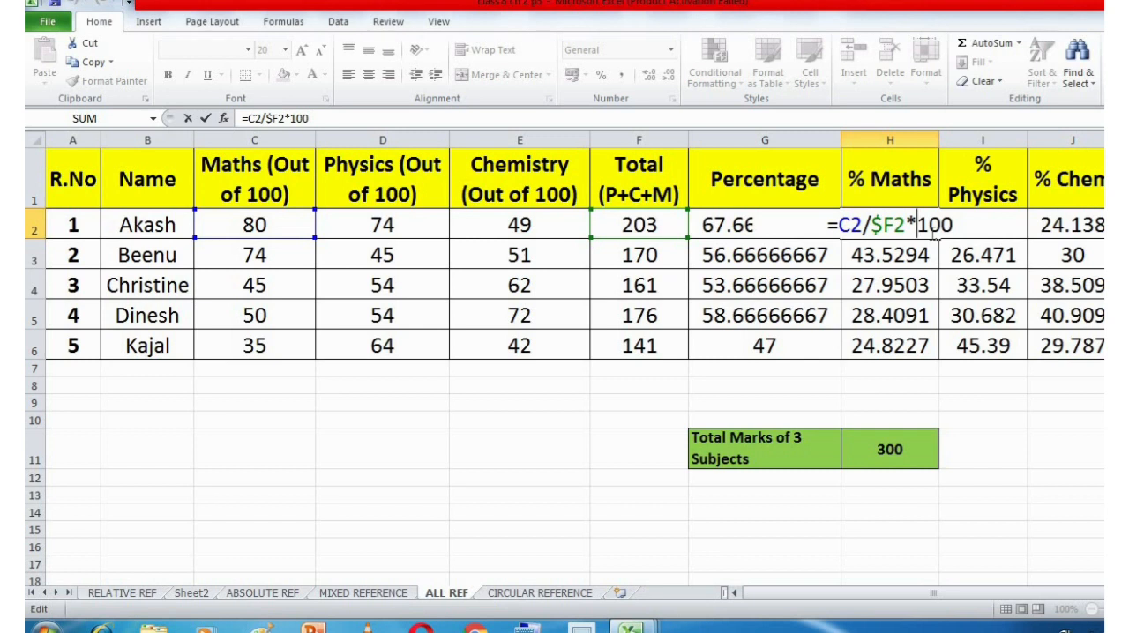
{"action": "key", "text": "Return"}
{"action": "left_click", "coordinate": [928, 230]}
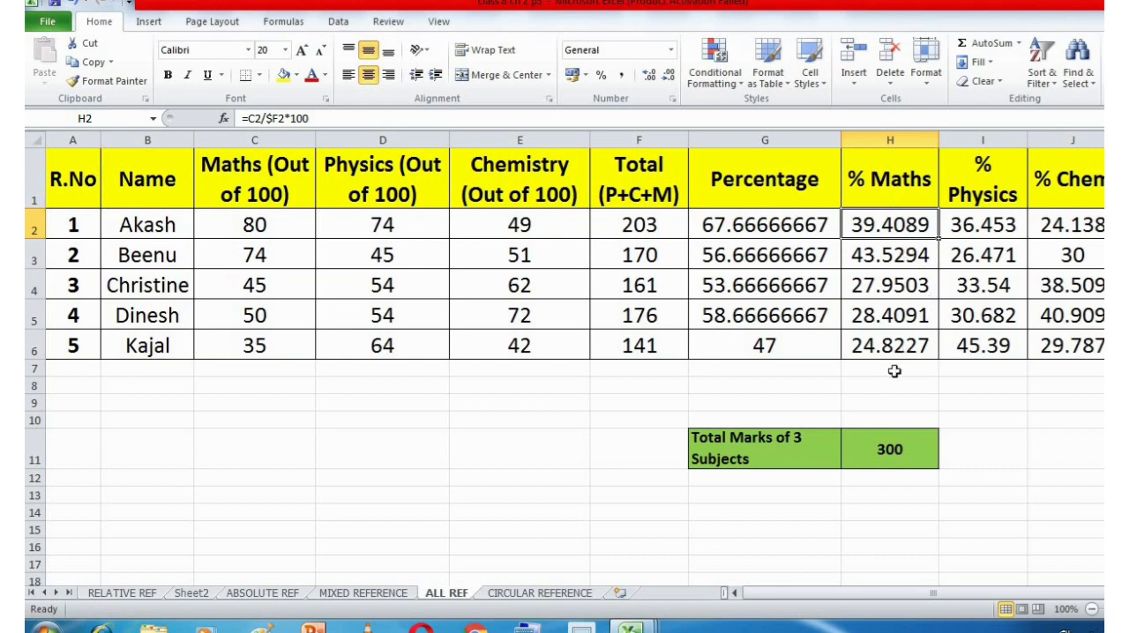
Add a new blank worksheet after the CIRCULAR REFERENCE sheet.
{"action": "left_click", "coordinate": [622, 593]}
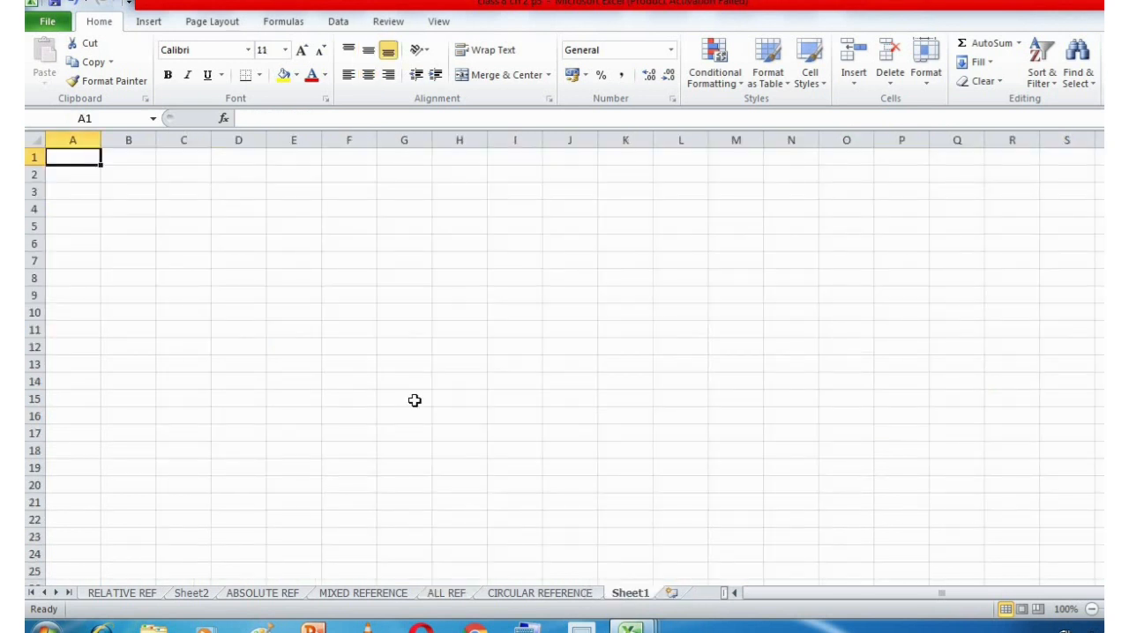
{"action": "left_click", "coordinate": [1128, 609]}
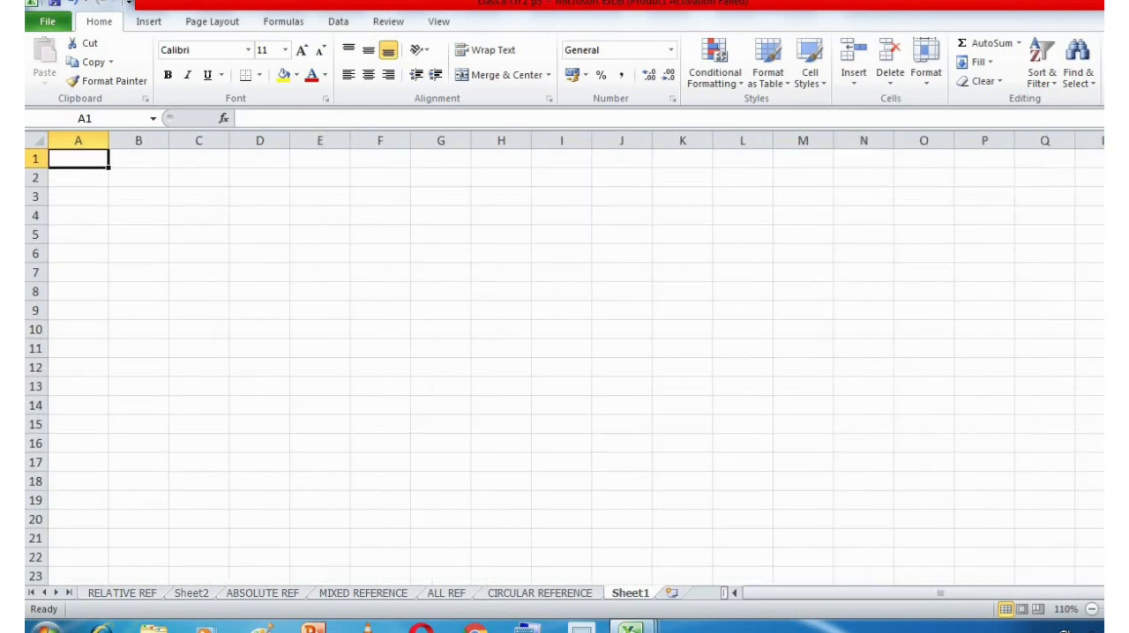
{"action": "left_click", "coordinate": [1128, 609]}
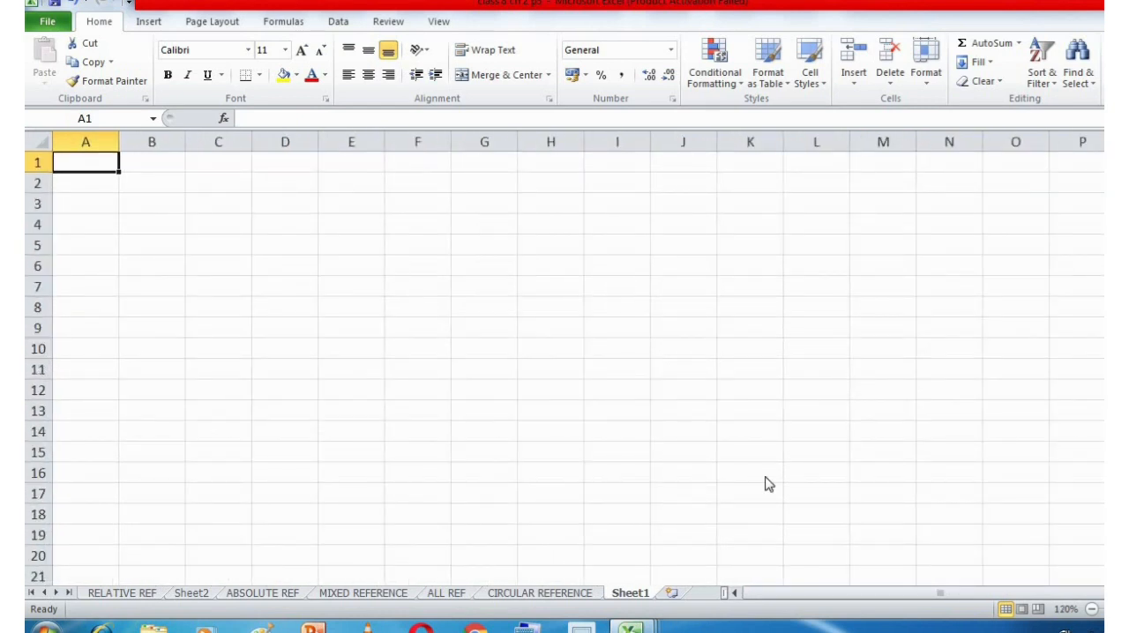
Enter the numbers 1 to 8 in cells A1 to H1, then 9 and 10 in J1 and K1, leaving I1 empty.
{"action": "type", "text": "1"}
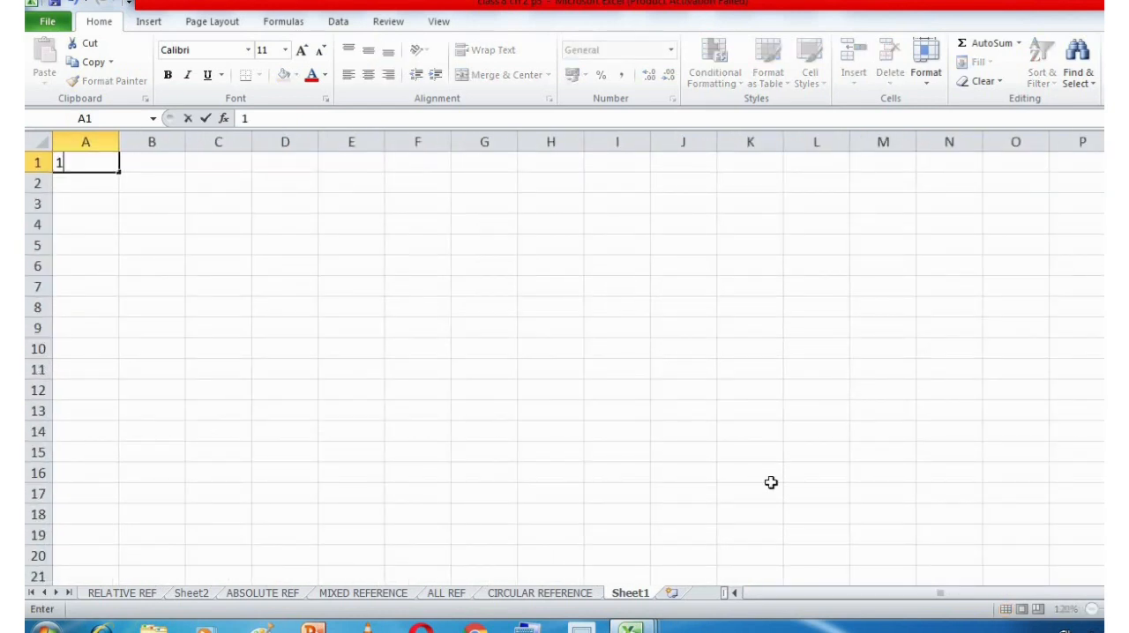
{"action": "key", "text": "Tab"}
{"action": "type", "text": "2"}
{"action": "key", "text": "Tab"}
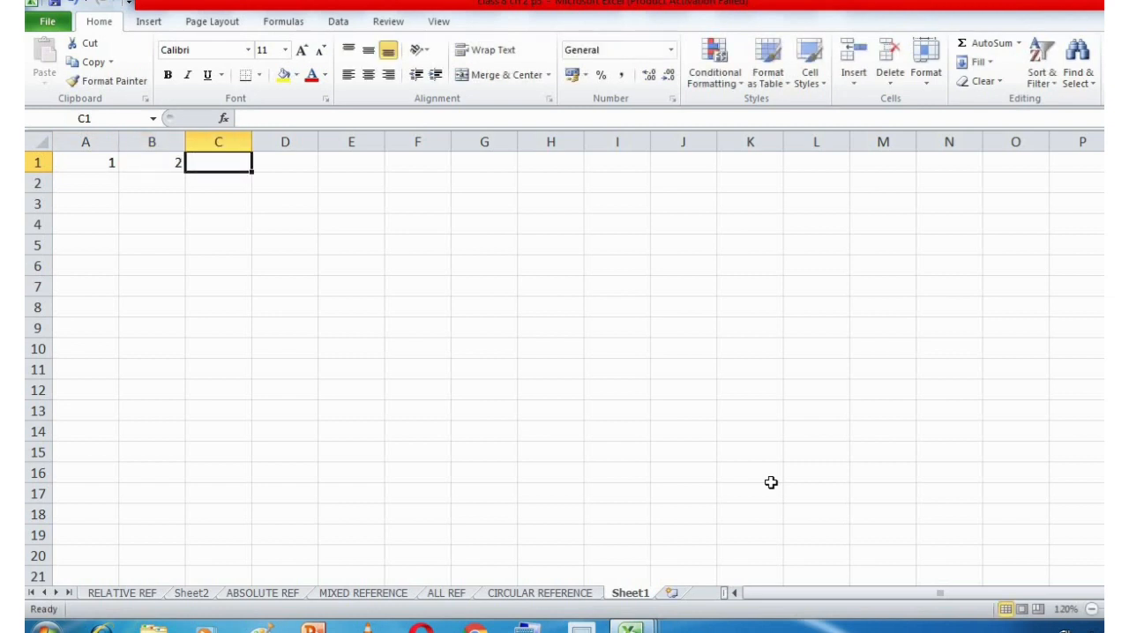
{"action": "type", "text": "3"}
{"action": "key", "text": "Tab"}
{"action": "type", "text": "4"}
{"action": "key", "text": "Tab"}
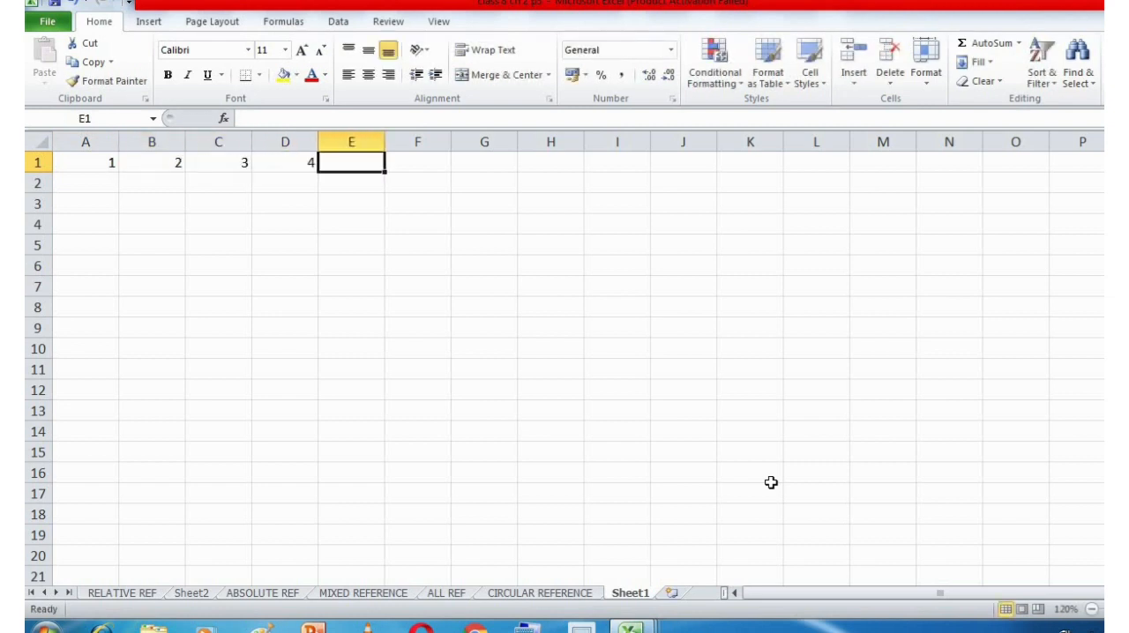
{"action": "type", "text": "5"}
{"action": "key", "text": "Tab"}
{"action": "type", "text": "6"}
{"action": "key", "text": "Tab"}
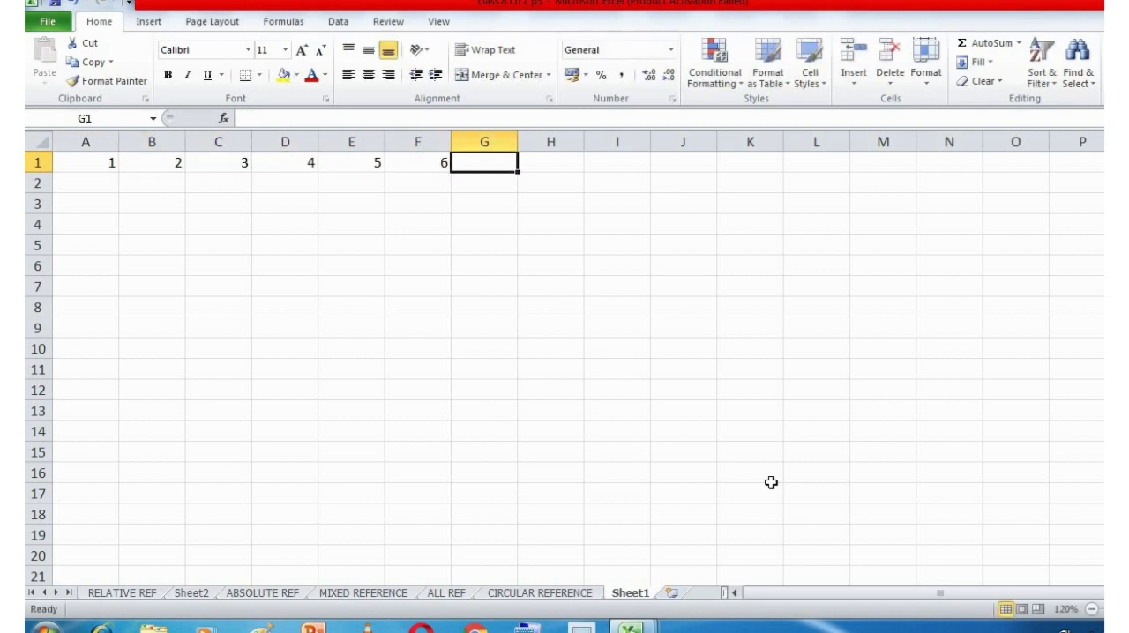
{"action": "type", "text": "7"}
{"action": "key", "text": "Tab"}
{"action": "type", "text": "8"}
{"action": "key", "text": "Tab"}
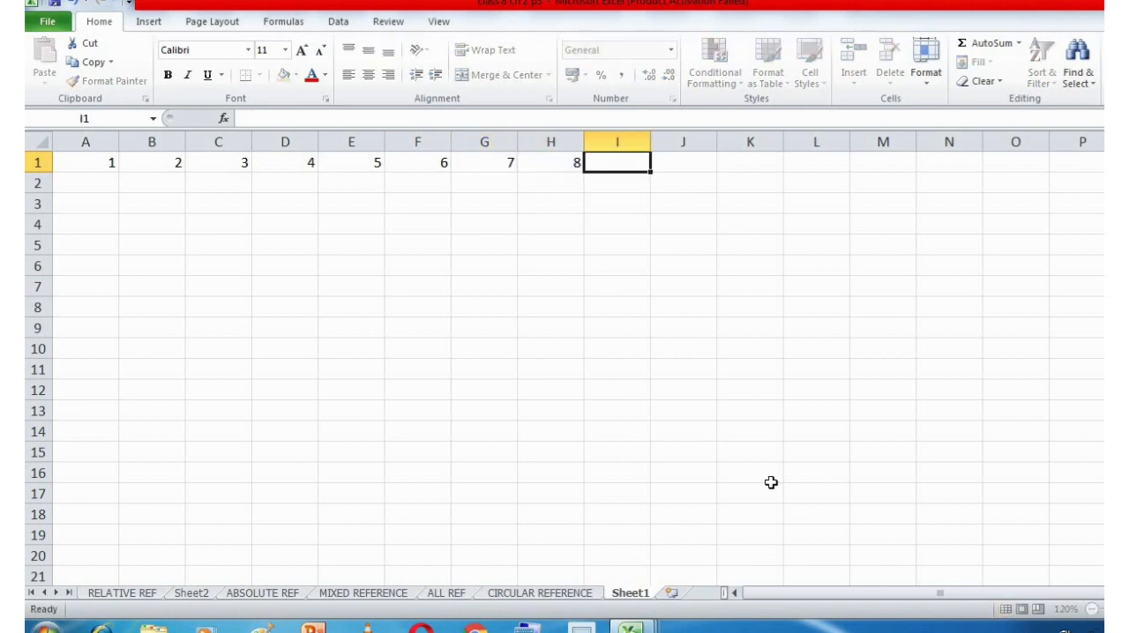
{"action": "key", "text": "Tab"}
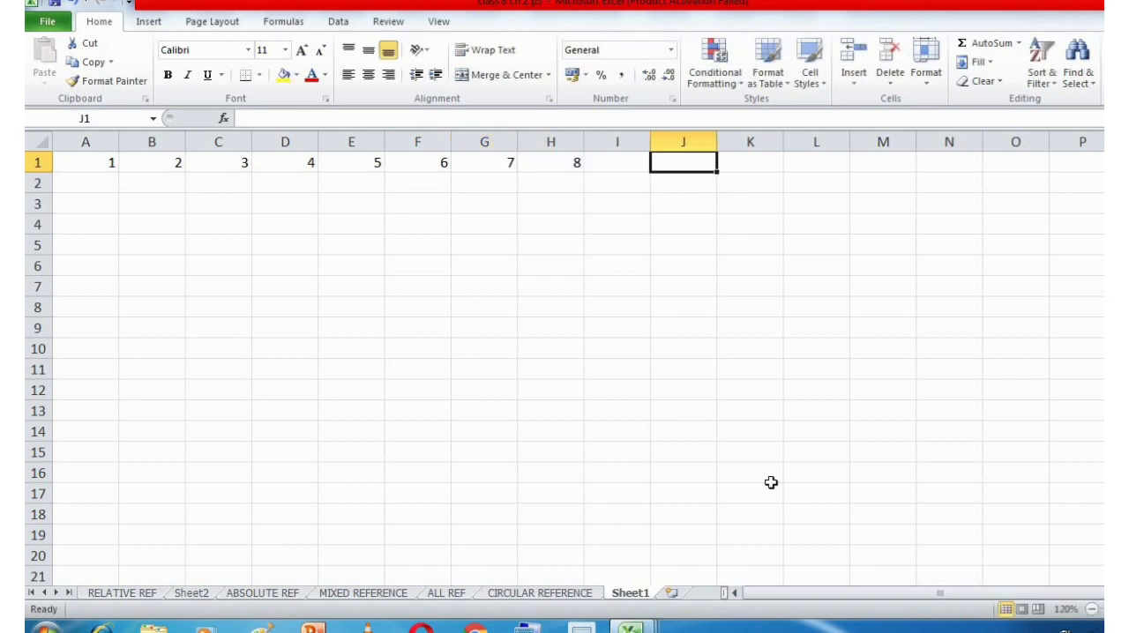
{"action": "type", "text": "9"}
{"action": "key", "text": "Tab"}
{"action": "type", "text": "10"}
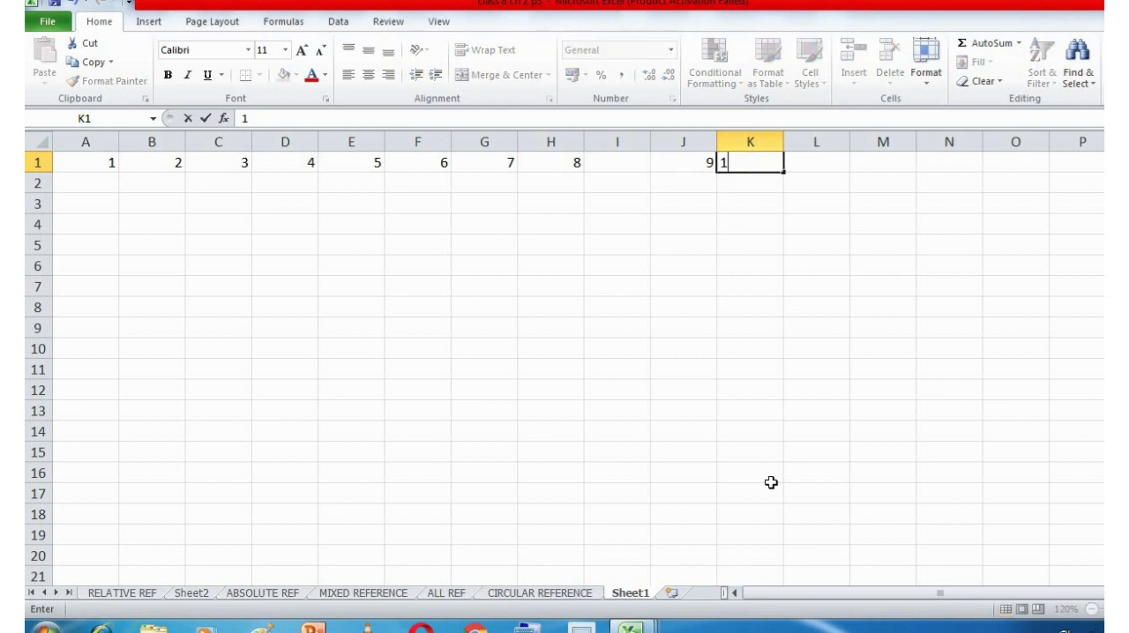
{"action": "key", "text": "Tab"}
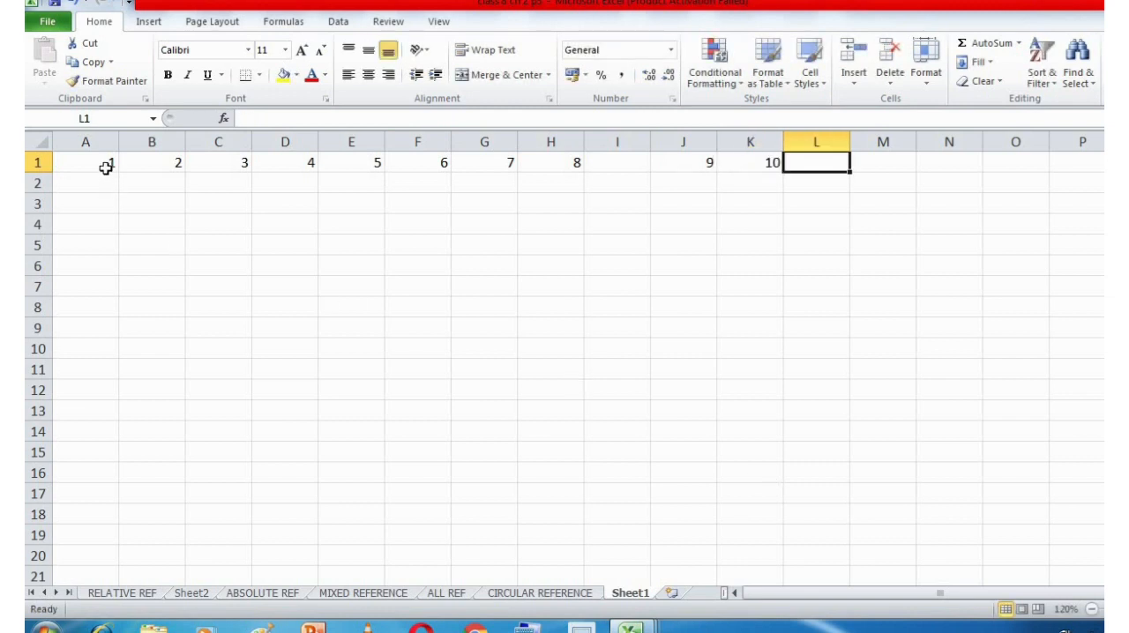
{"action": "left_click", "coordinate": [109, 167]}
{"action": "left_click_drag", "start_coordinate": [117, 172], "coordinate": [117, 249]}
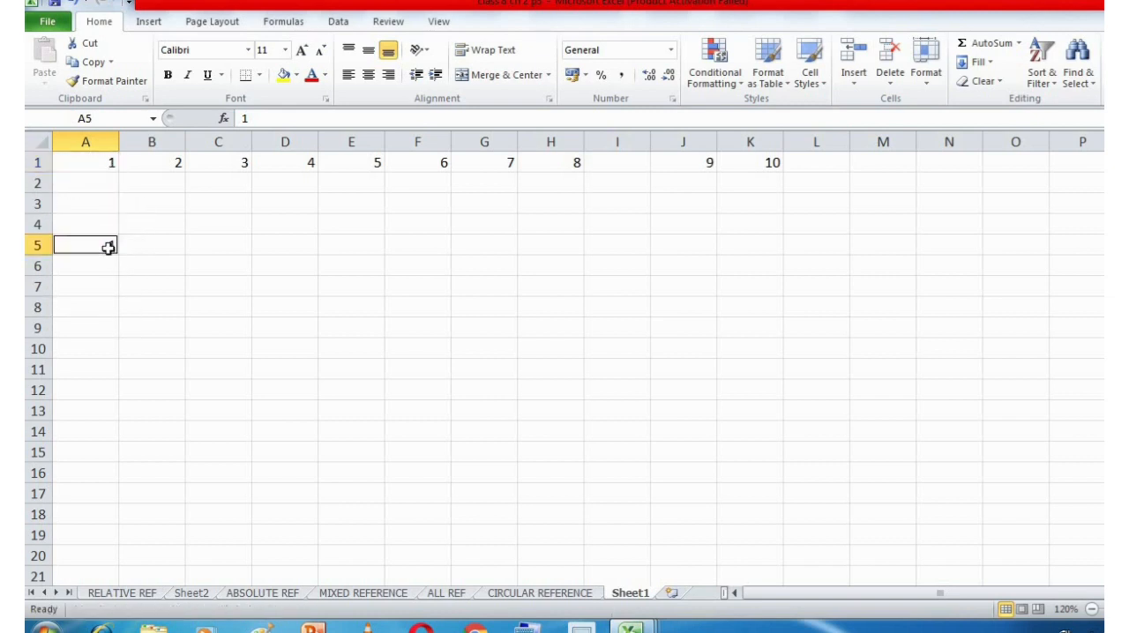
{"action": "key", "text": "ctrl+z"}
Enter the numbers 2 to 10 down column A in cells A2 to A10.
{"action": "left_click", "coordinate": [110, 183]}
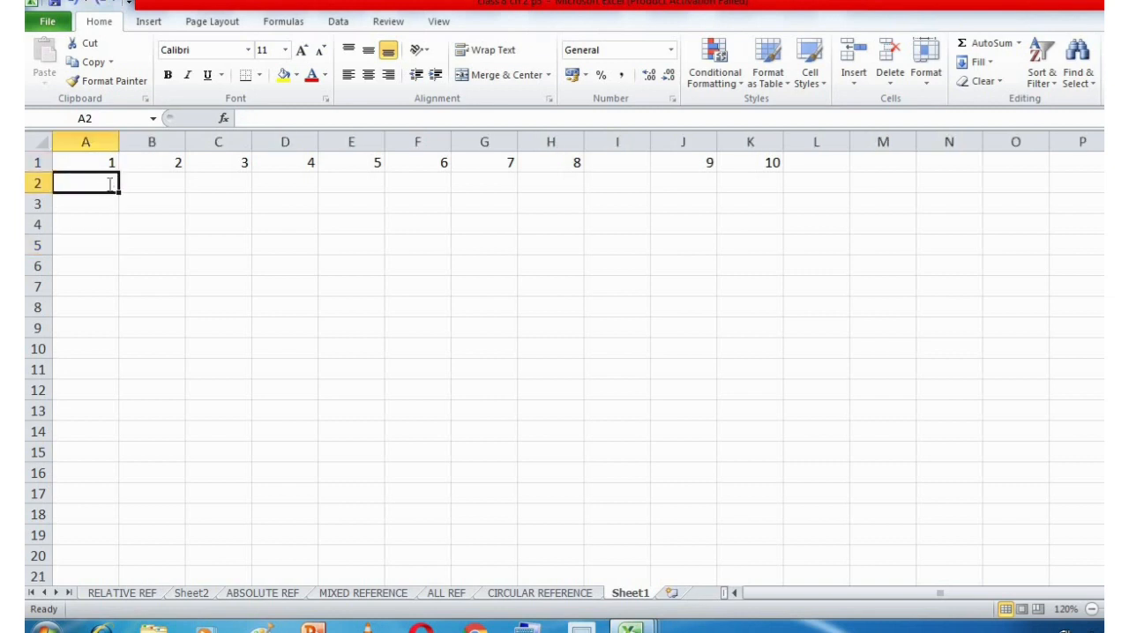
{"action": "type", "text": "2"}
{"action": "key", "text": "Return"}
{"action": "type", "text": "3"}
{"action": "key", "text": "Return"}
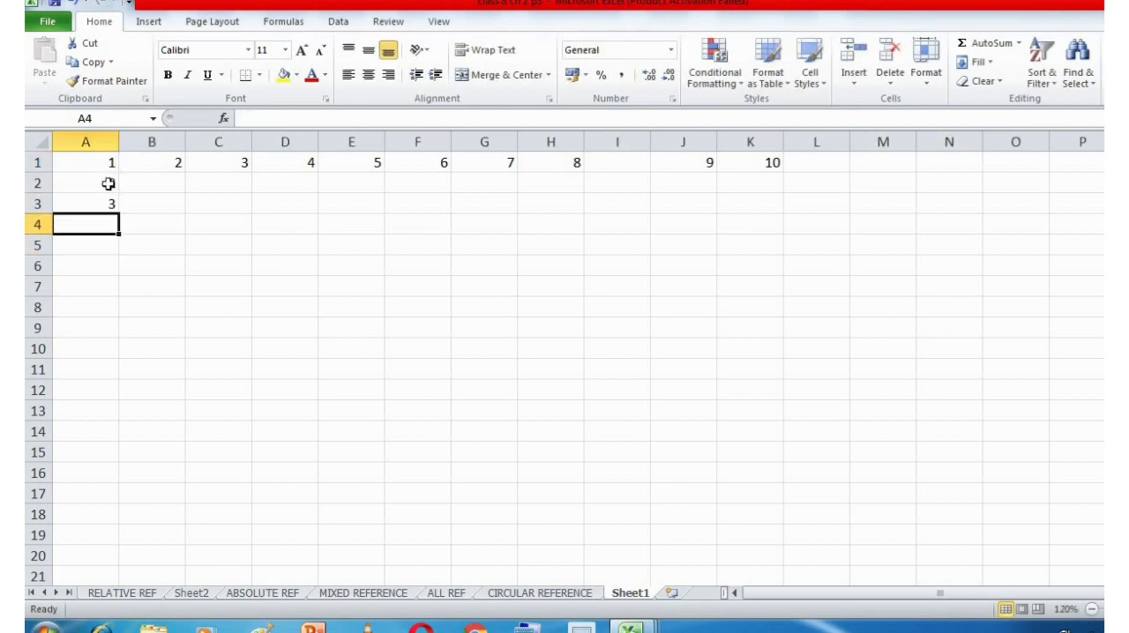
{"action": "type", "text": "4"}
{"action": "key", "text": "Return"}
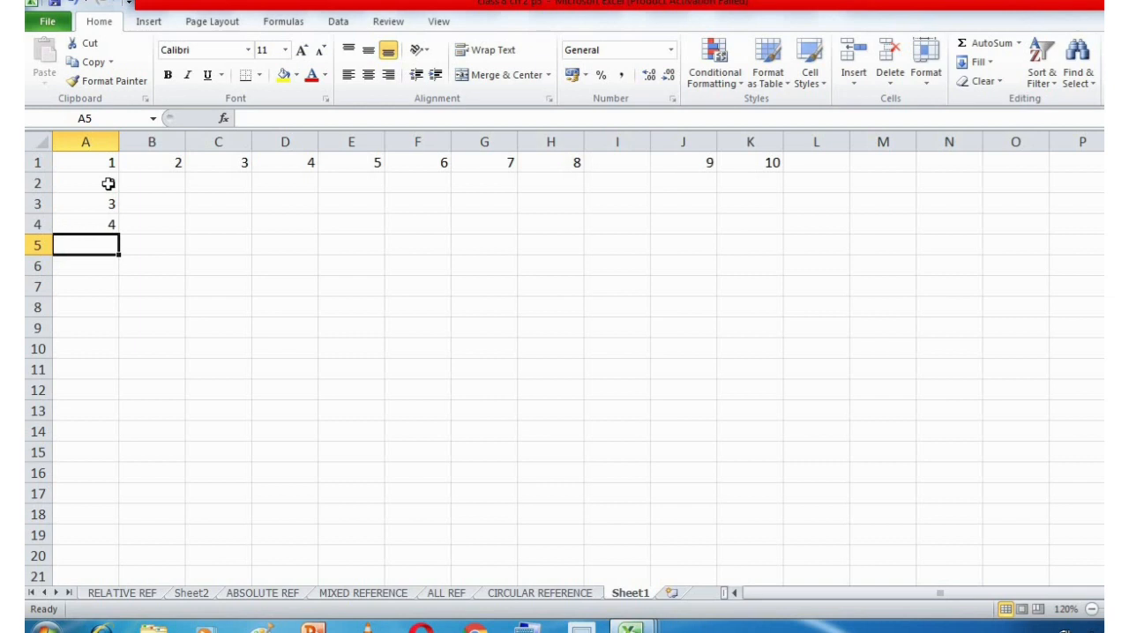
{"action": "type", "text": "5"}
{"action": "key", "text": "Return"}
{"action": "type", "text": "6"}
{"action": "key", "text": "Return"}
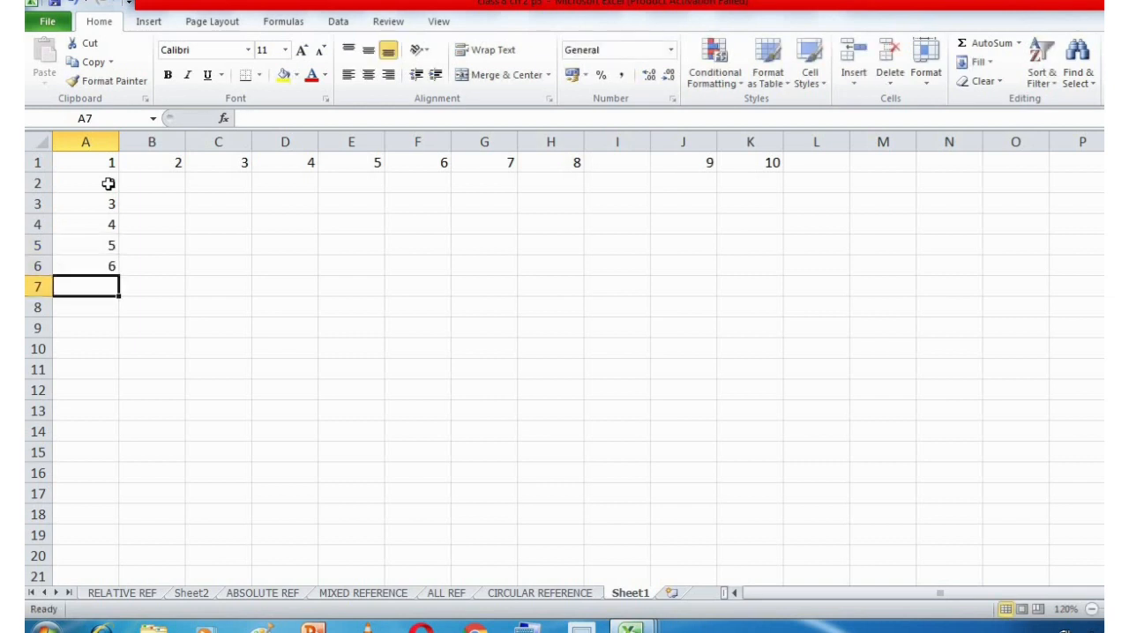
{"action": "type", "text": "7"}
{"action": "key", "text": "Return"}
{"action": "type", "text": "8"}
{"action": "key", "text": "Return"}
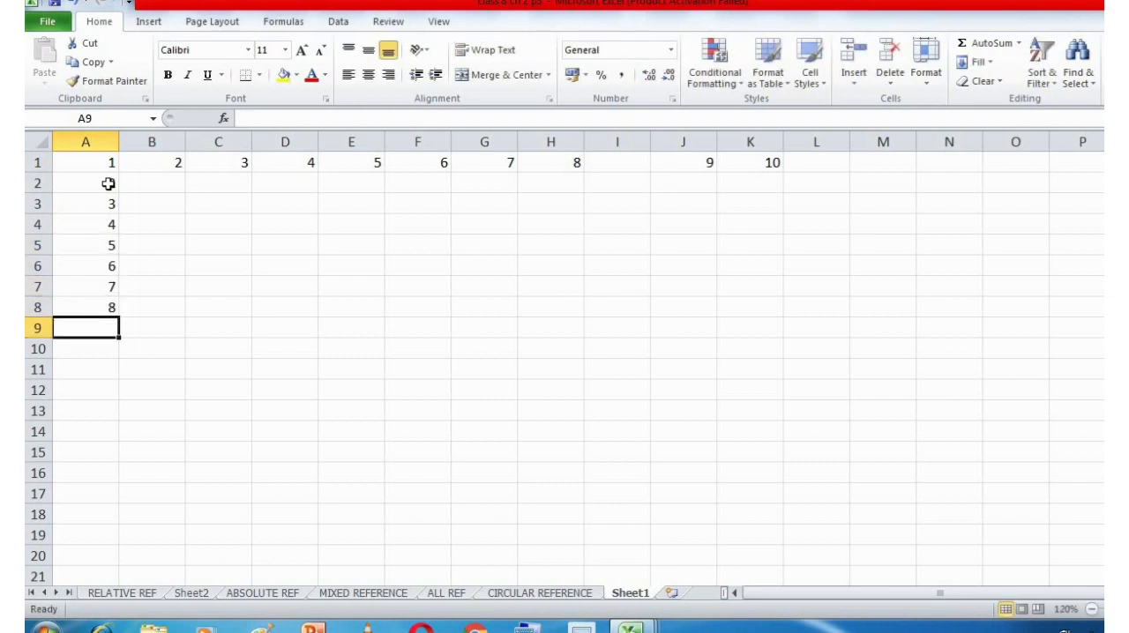
{"action": "type", "text": "9"}
{"action": "key", "text": "Return"}
{"action": "type", "text": "10"}
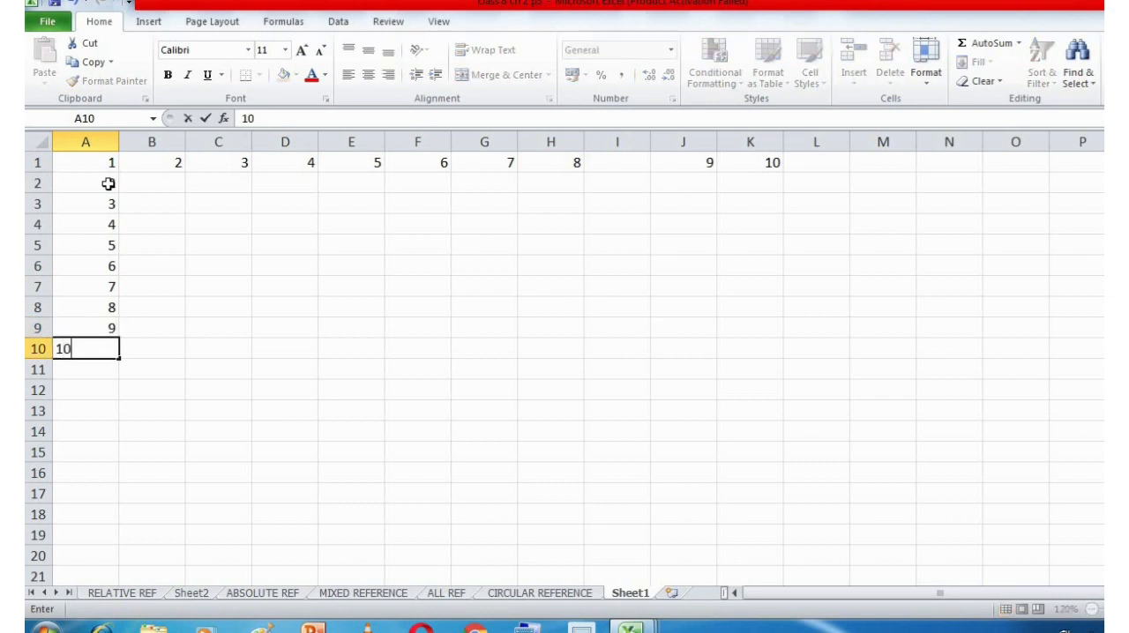
{"action": "key", "text": "Return"}
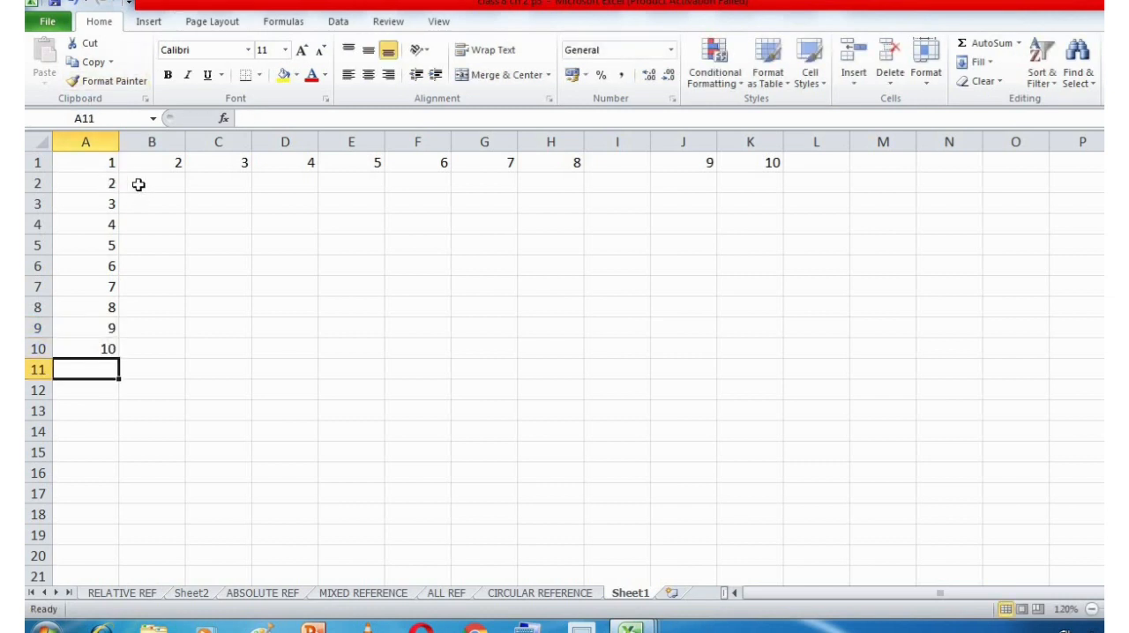
Make the column of numbers in A1 to A10 bold.
{"action": "left_click", "coordinate": [139, 184]}
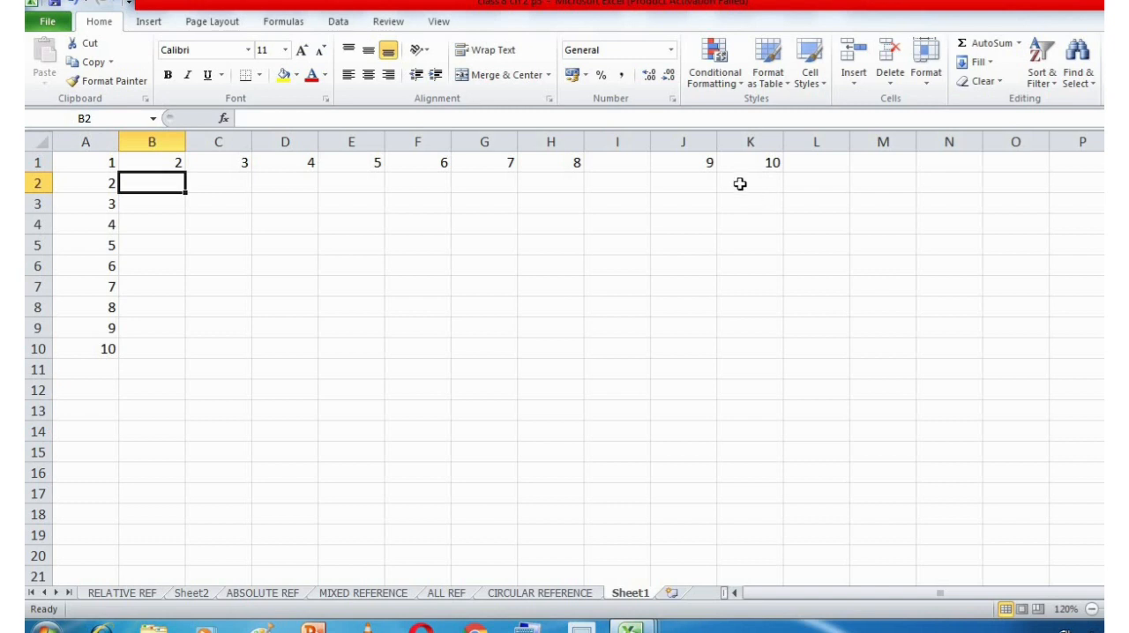
{"action": "left_click", "coordinate": [94, 162]}
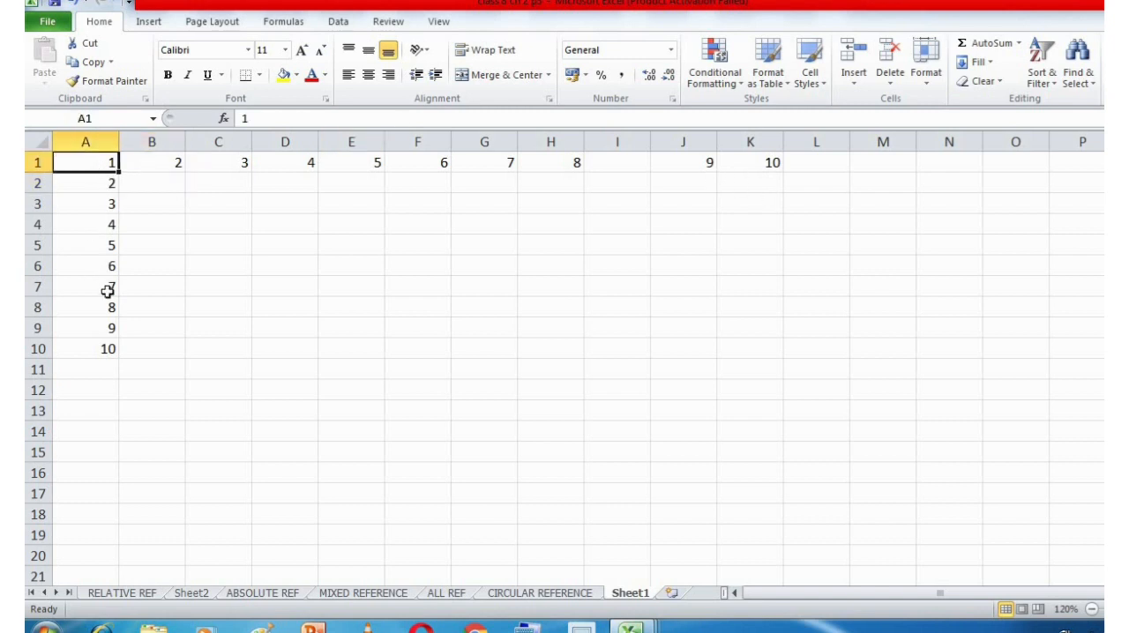
{"action": "left_click", "coordinate": [111, 343], "text": "shift"}
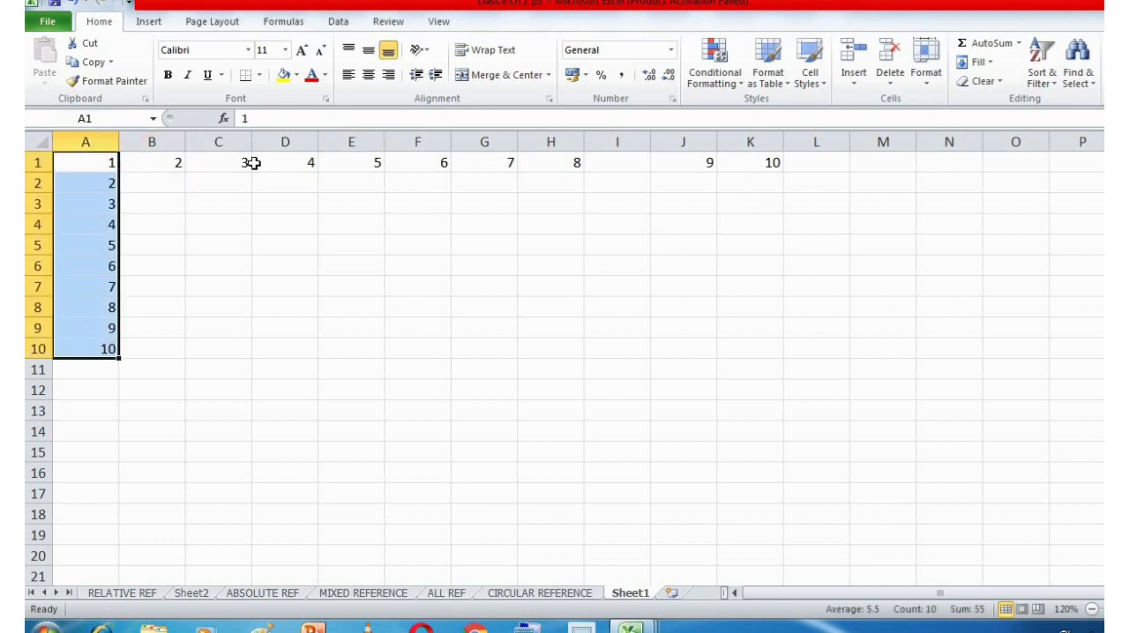
{"action": "key", "text": "ctrl+b"}
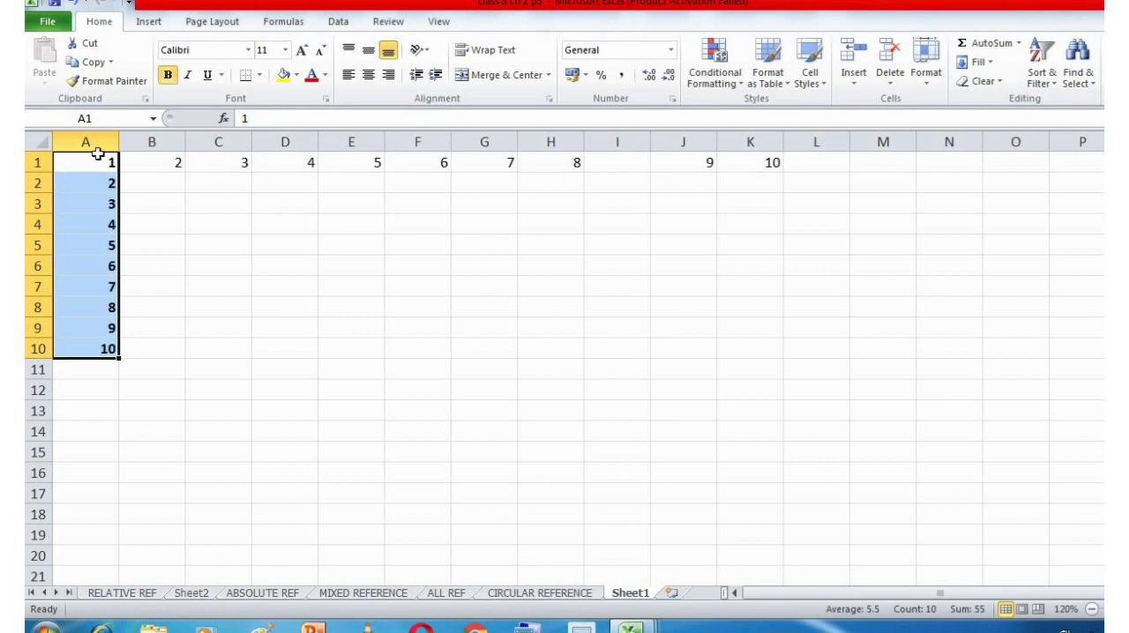
Toggle bold formatting on the row of numbers from A1 to K1.
{"action": "left_click", "coordinate": [98, 162]}
{"action": "left_click", "coordinate": [750, 162], "text": "shift"}
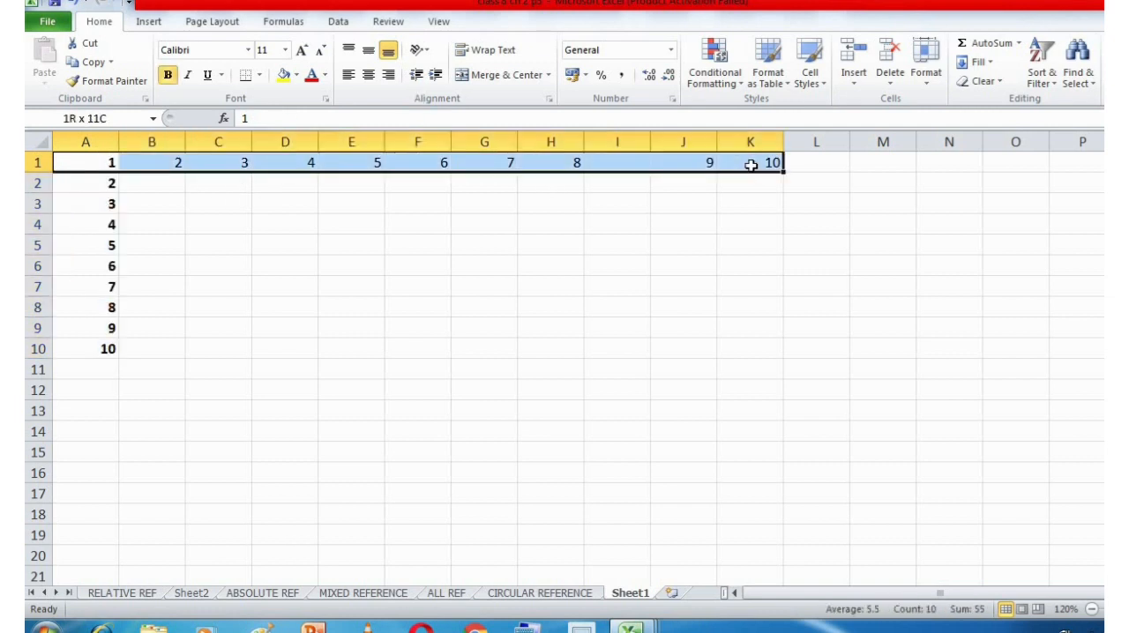
{"action": "key", "text": "ctrl+b"}
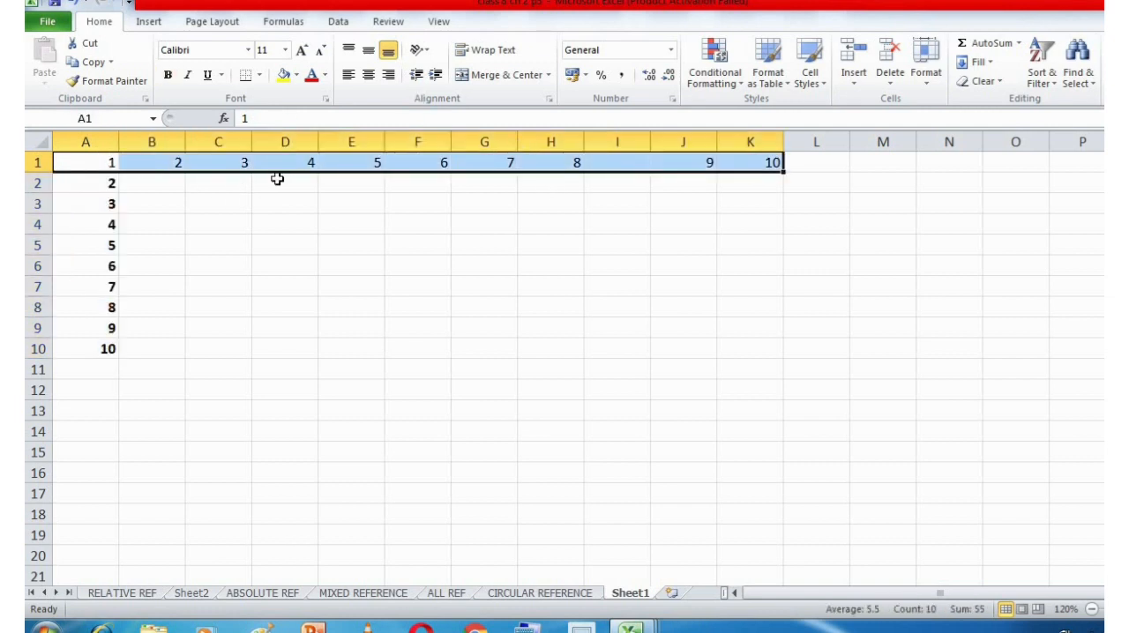
{"action": "left_click", "coordinate": [111, 164]}
{"action": "left_click", "coordinate": [136, 182]}
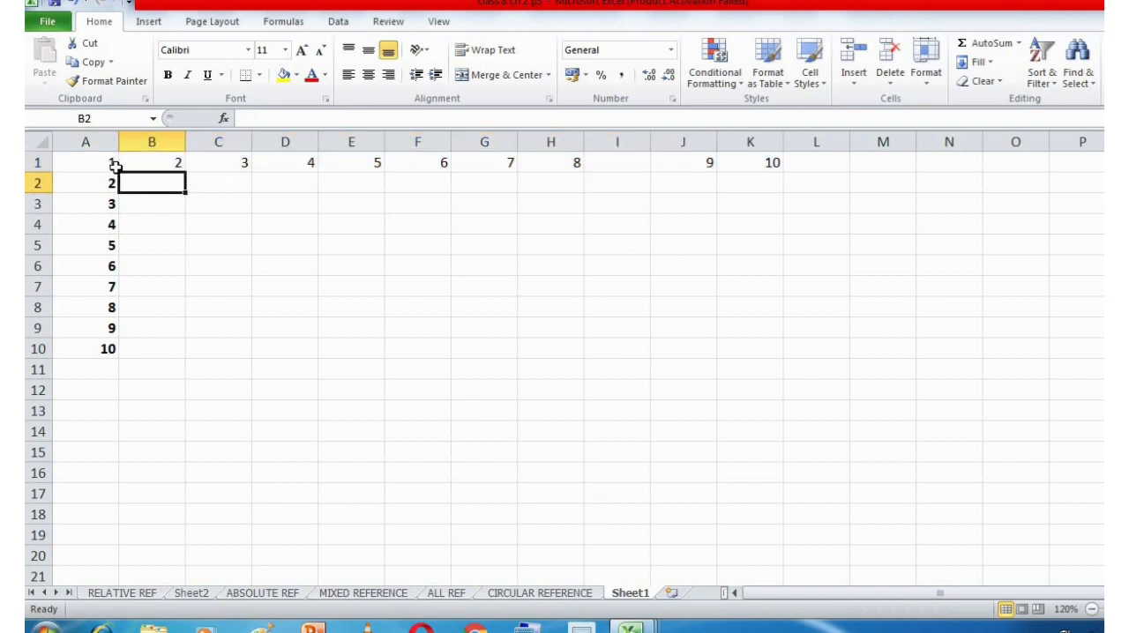
Move the numbers in A1 to A10 down one row so the column starts at A2.
{"action": "left_click", "coordinate": [110, 164]}
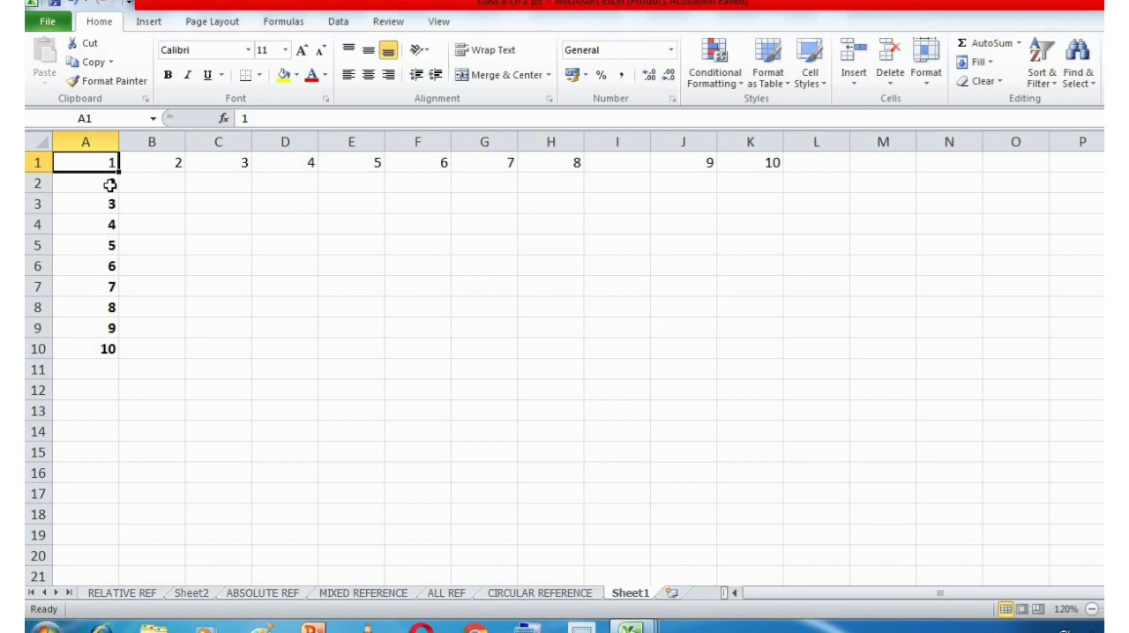
{"action": "key", "text": "shift+Down"}
{"action": "key", "text": "shift+Down"}
{"action": "key", "text": "shift+Down"}
{"action": "key", "text": "shift+Down"}
{"action": "key", "text": "shift+Down"}
{"action": "key", "text": "shift+Down"}
{"action": "key", "text": "shift+Down"}
{"action": "key", "text": "shift+Down"}
{"action": "key", "text": "shift+Down"}
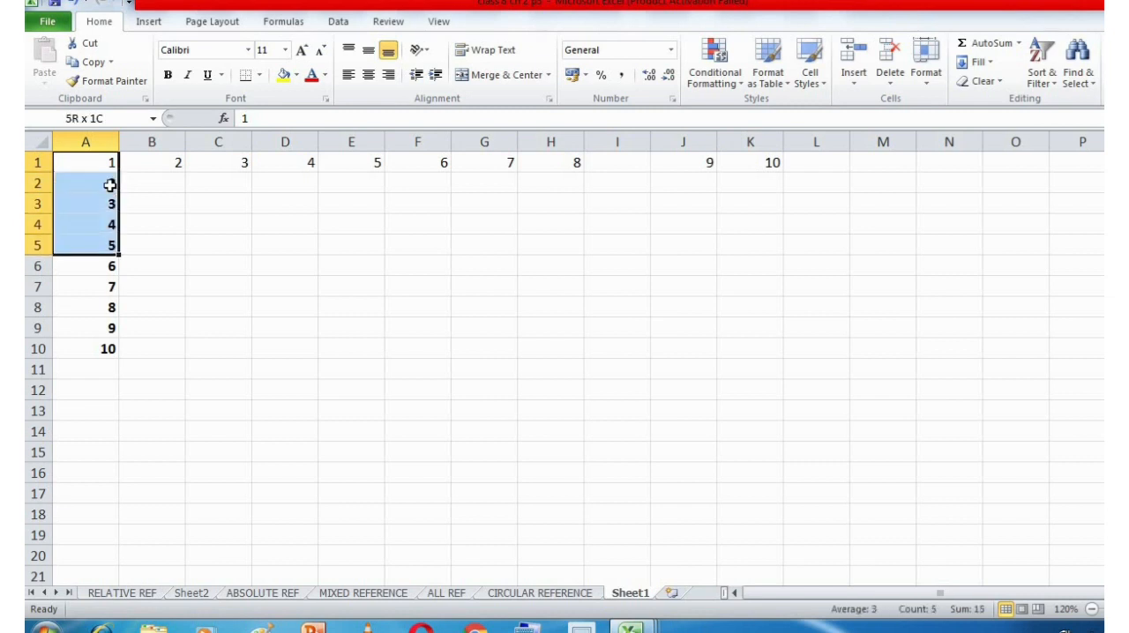
{"action": "key", "text": "ctrl+x"}
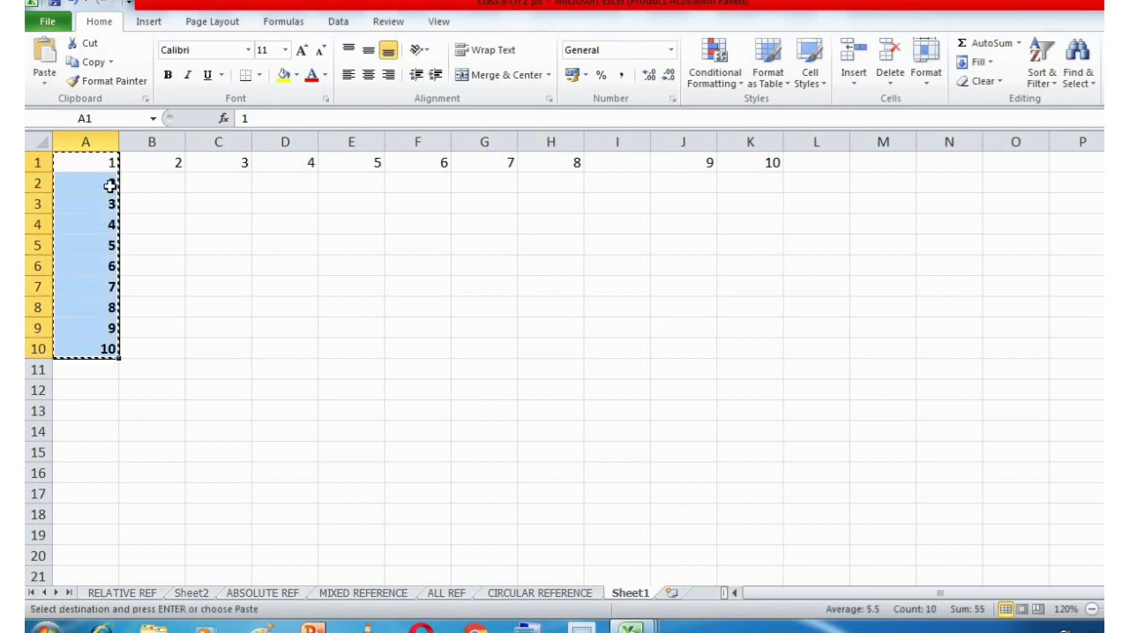
{"action": "left_click", "coordinate": [109, 184]}
{"action": "key", "text": "ctrl+v"}
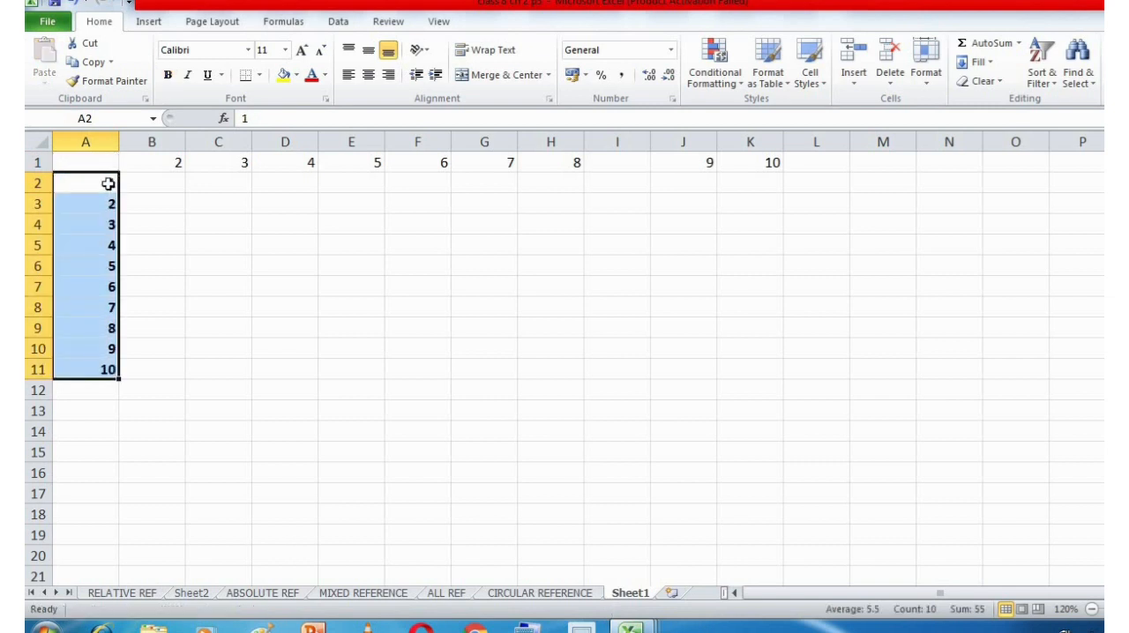
Enter the formula =A2*B1 in cell B2 to multiply the row number by the column number.
{"action": "left_click", "coordinate": [110, 182]}
{"action": "left_click", "coordinate": [144, 183]}
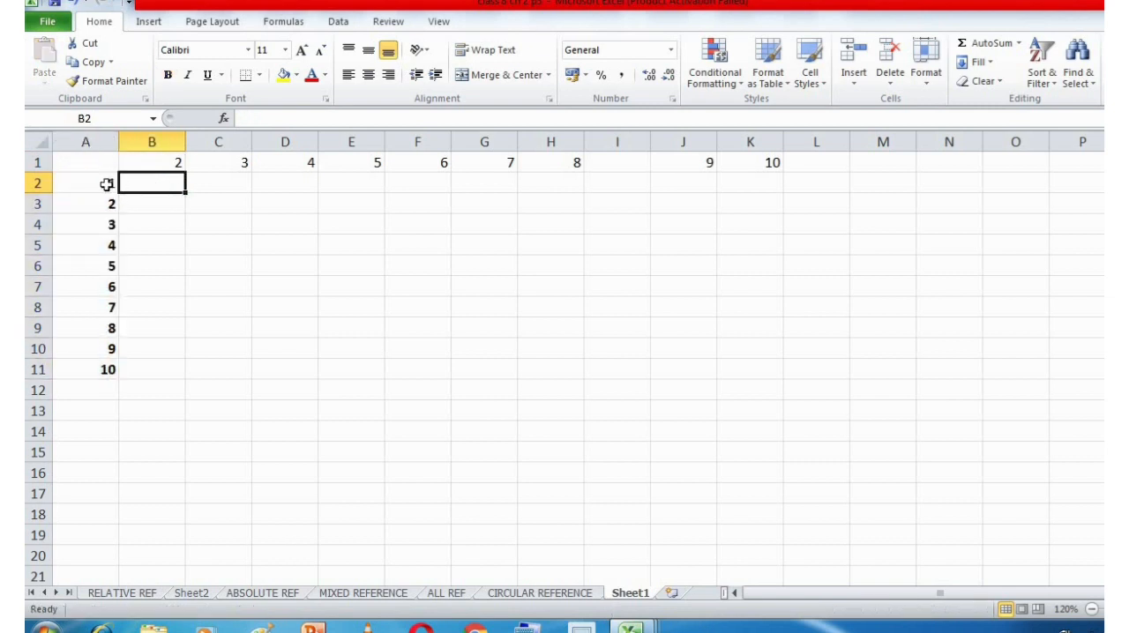
{"action": "left_click", "coordinate": [33, 182]}
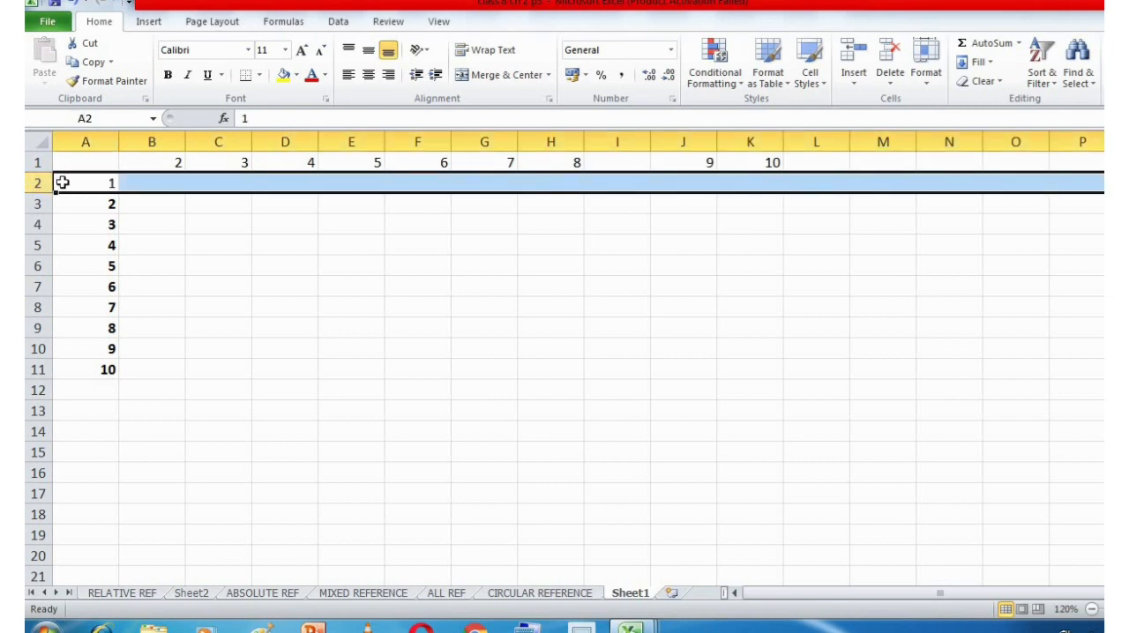
{"action": "left_click", "coordinate": [132, 183]}
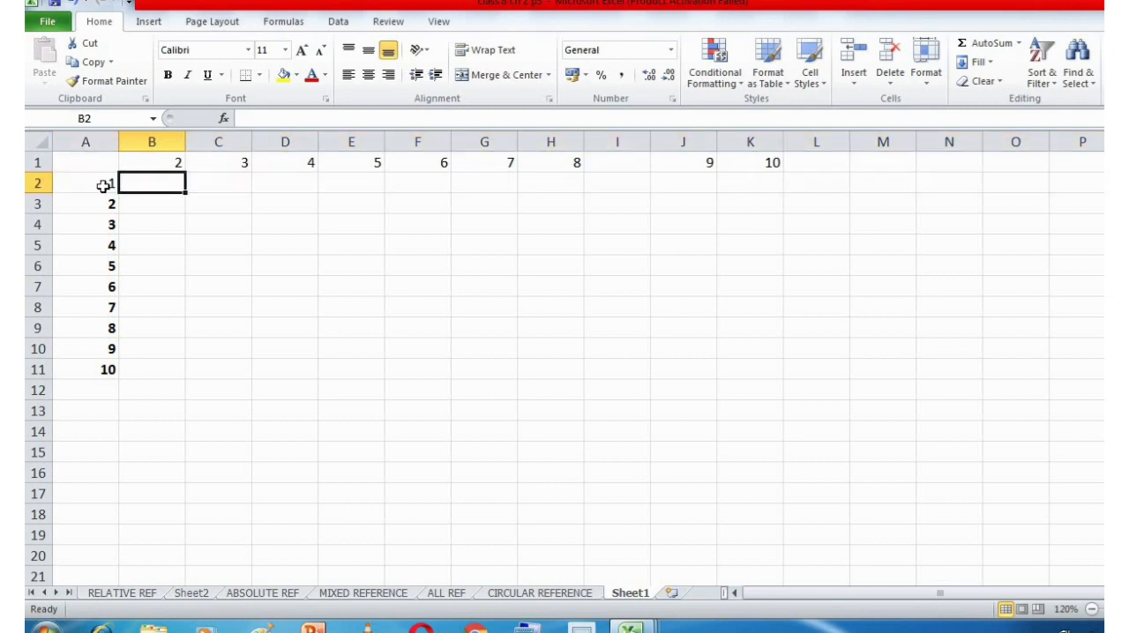
{"action": "left_click", "coordinate": [167, 162]}
{"action": "left_click", "coordinate": [167, 187]}
{"action": "double_click", "coordinate": [168, 187]}
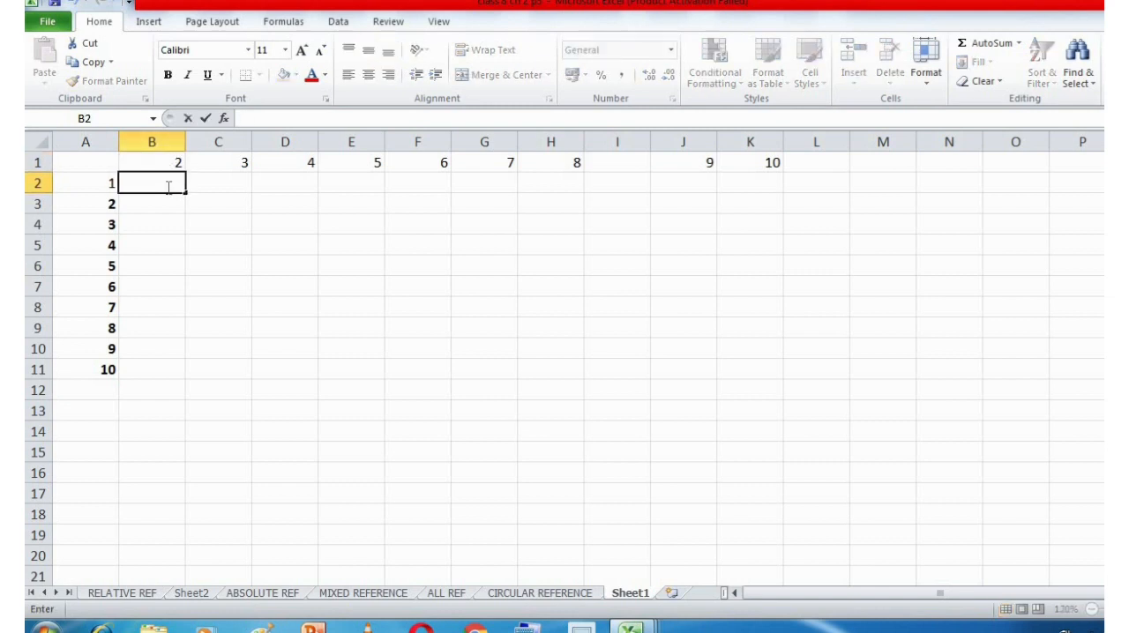
{"action": "type", "text": "+"}
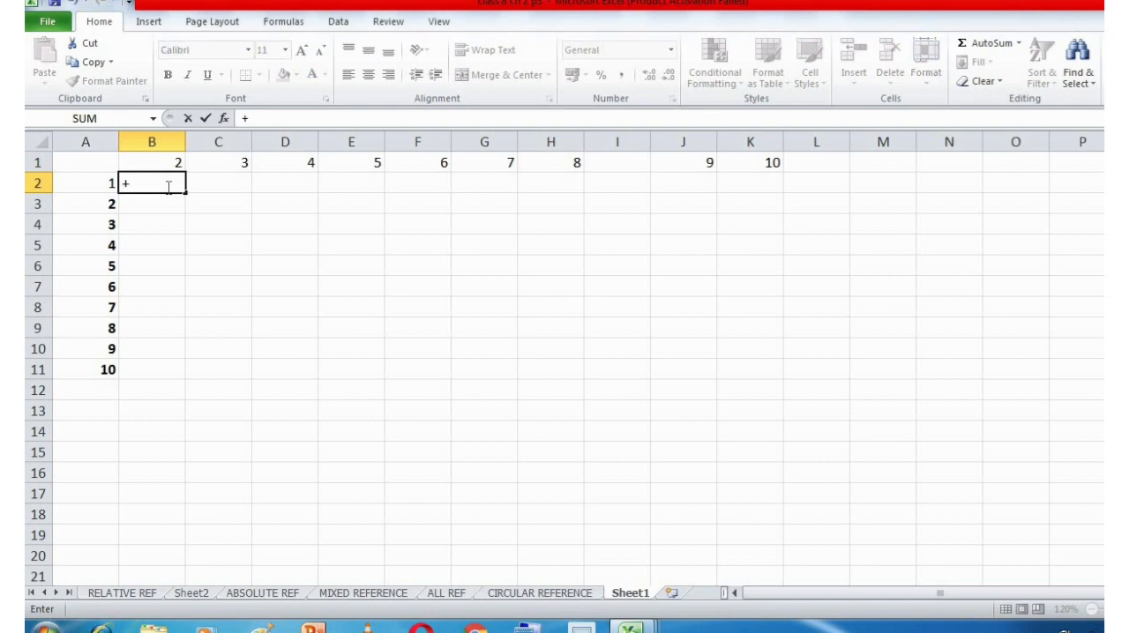
{"action": "key", "text": "BackSpace"}
{"action": "type", "text": "="}
{"action": "left_click", "coordinate": [104, 183]}
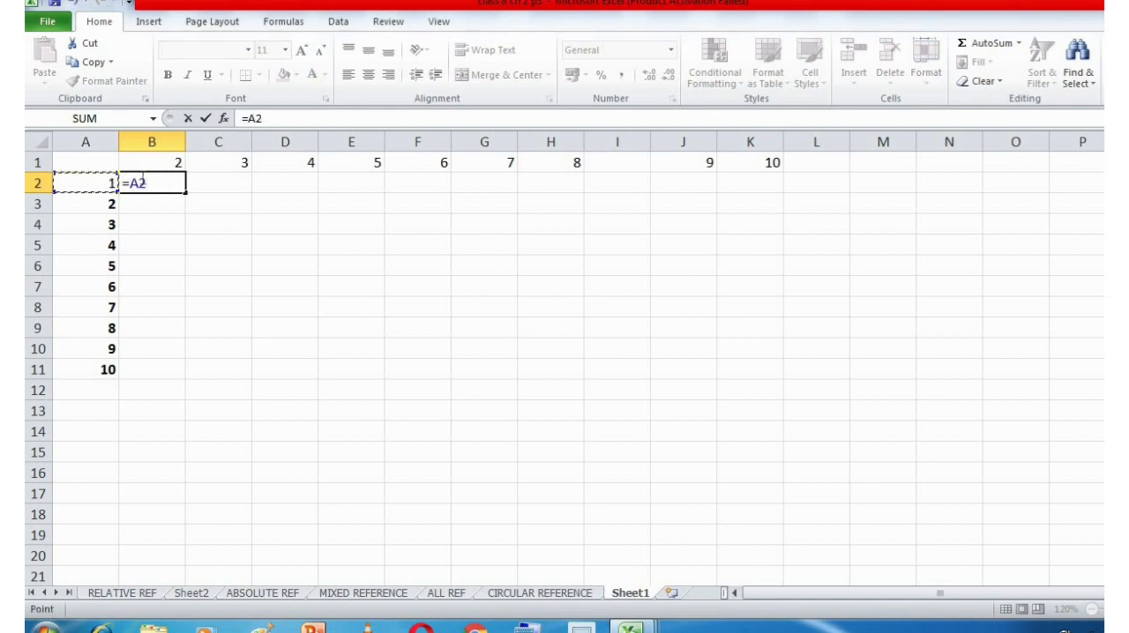
{"action": "type", "text": "*"}
{"action": "left_click", "coordinate": [151, 166]}
{"action": "key", "text": "Return"}
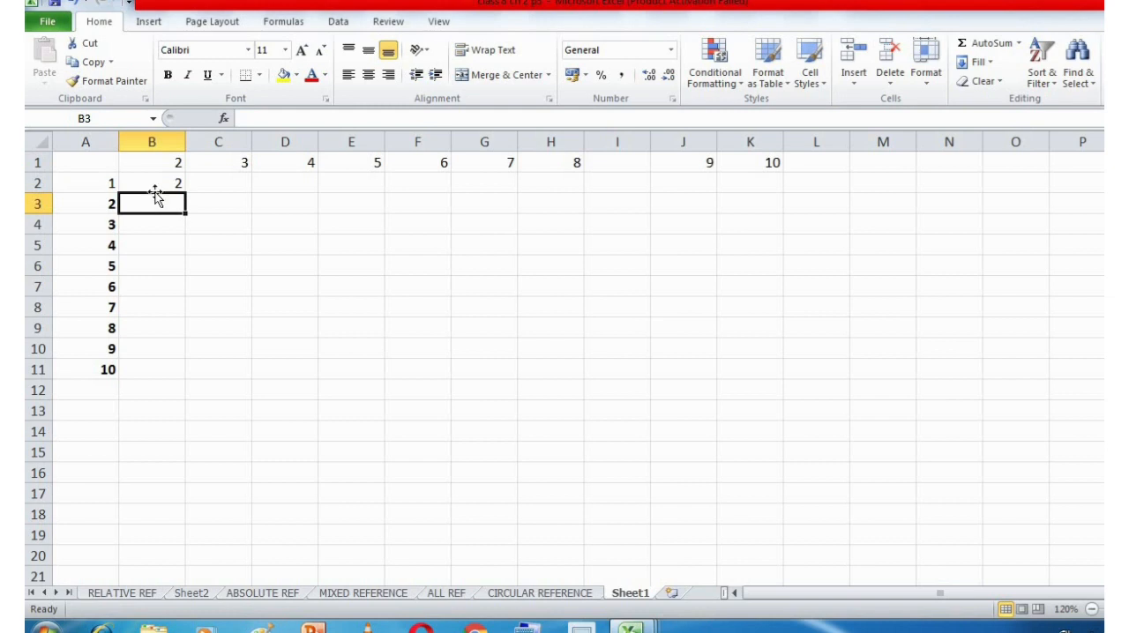
{"action": "left_click", "coordinate": [158, 183]}
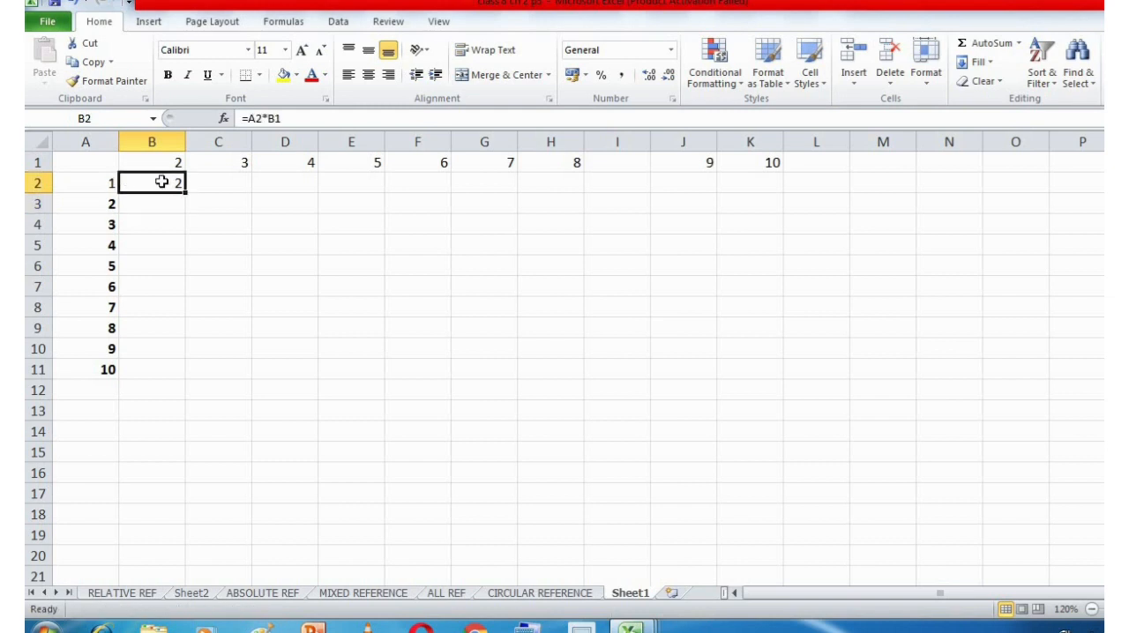
Renumber the header row with 1 to 8 in cells B1 to I1, leaving 9 and 10 in J1 and K1.
{"action": "left_click", "coordinate": [172, 164]}
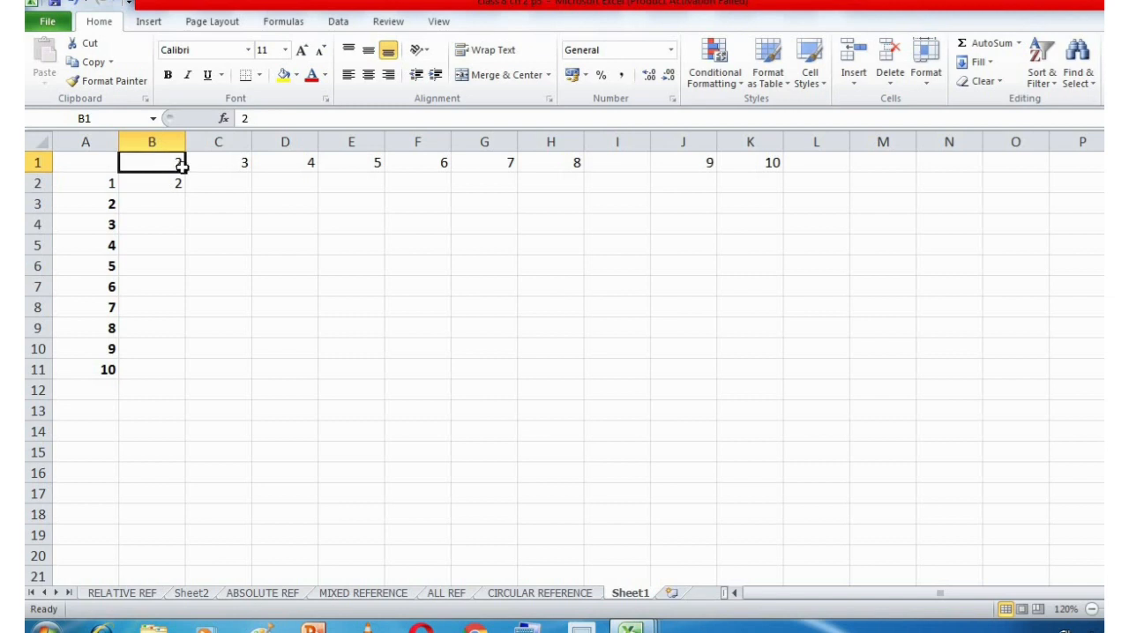
{"action": "type", "text": "1"}
{"action": "key", "text": "Return"}
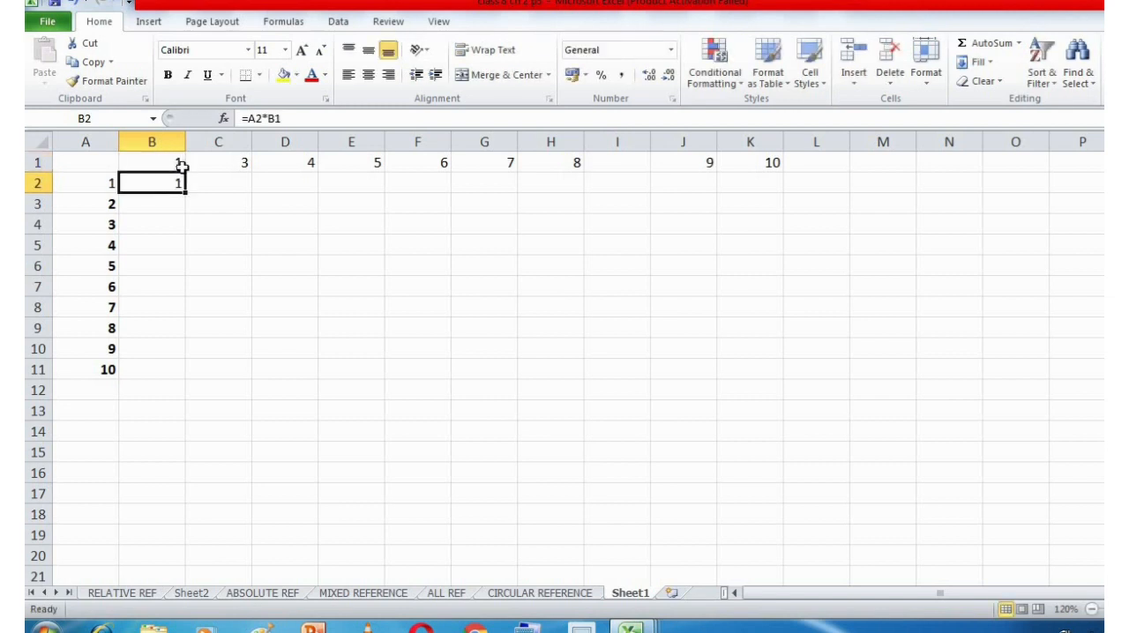
{"action": "left_click", "coordinate": [204, 165]}
{"action": "type", "text": "2"}
{"action": "key", "text": "Return"}
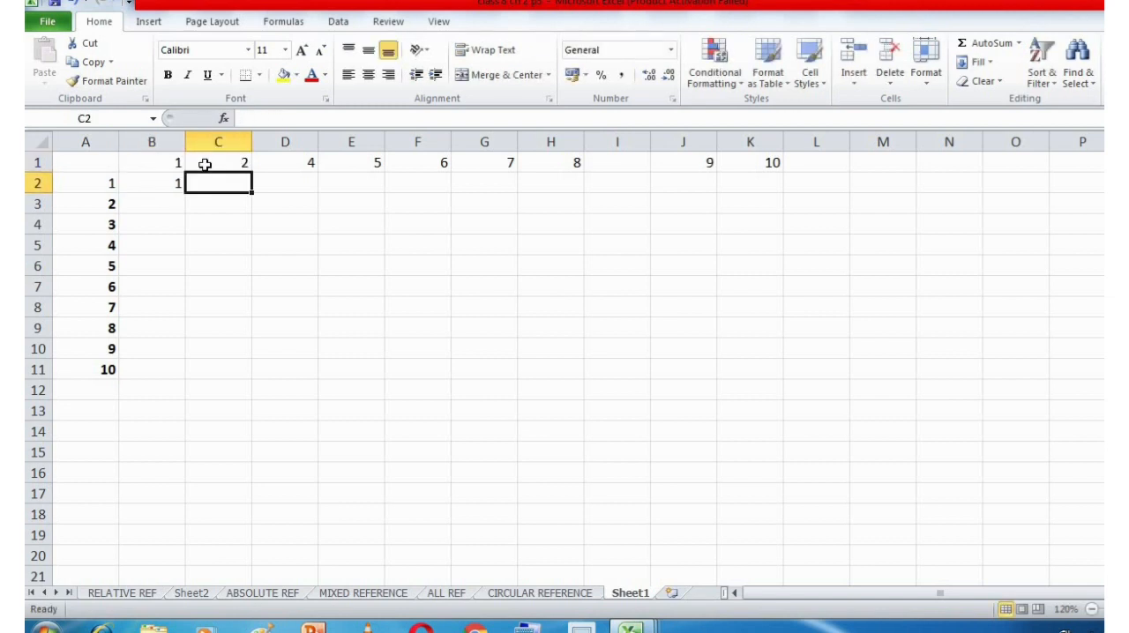
{"action": "left_click", "coordinate": [263, 163]}
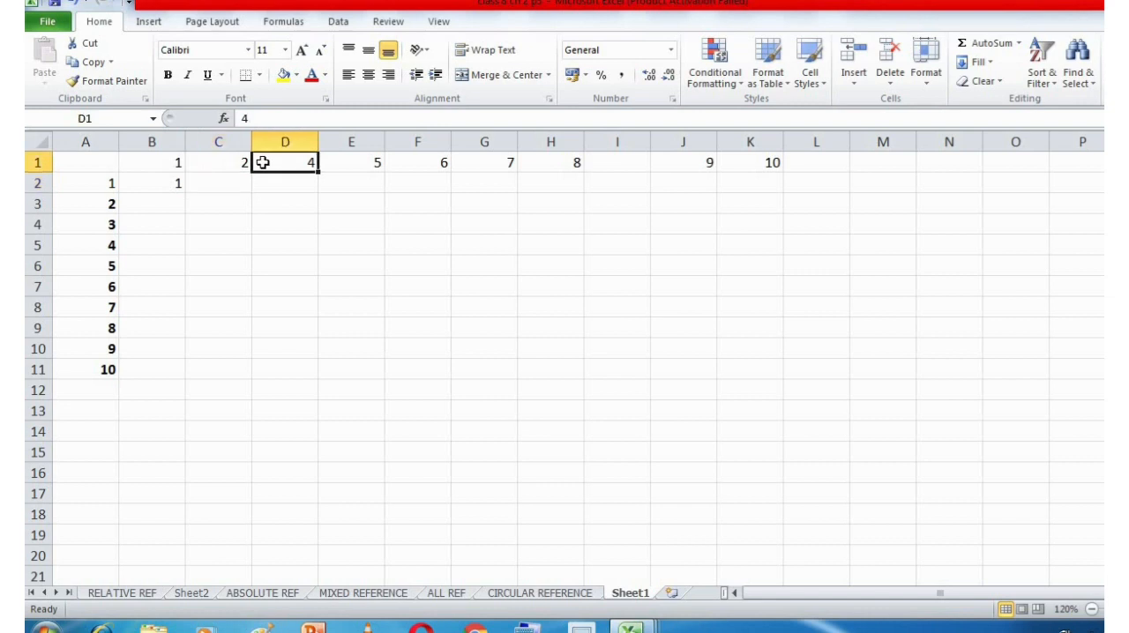
{"action": "type", "text": "3"}
{"action": "key", "text": "Return"}
{"action": "left_click", "coordinate": [344, 163]}
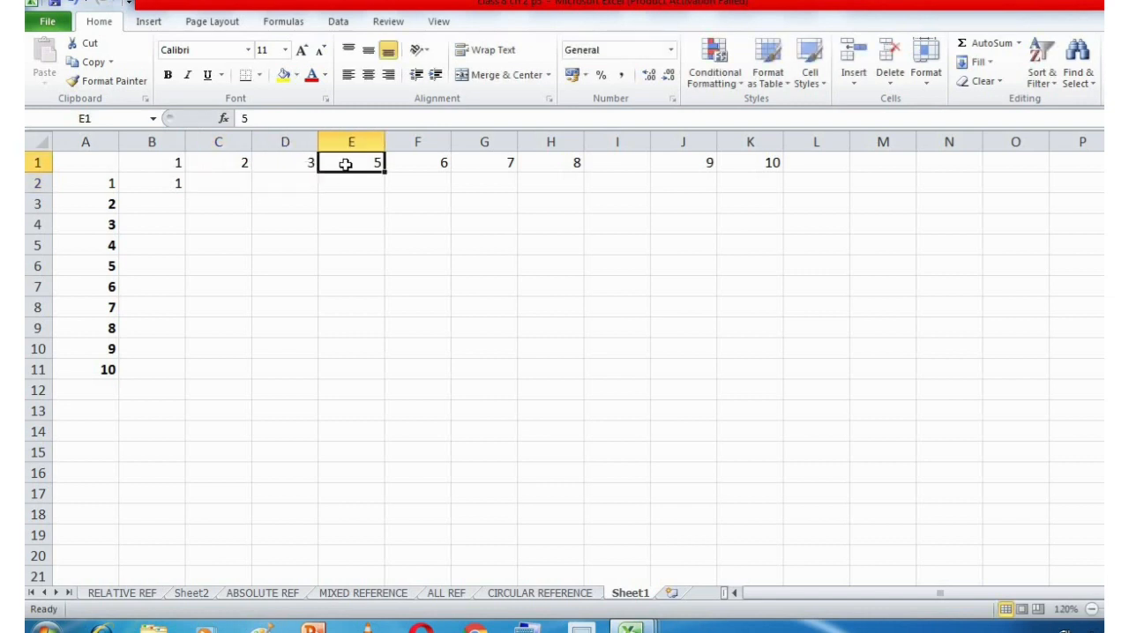
{"action": "type", "text": "4"}
{"action": "key", "text": "Return"}
{"action": "left_click", "coordinate": [427, 168]}
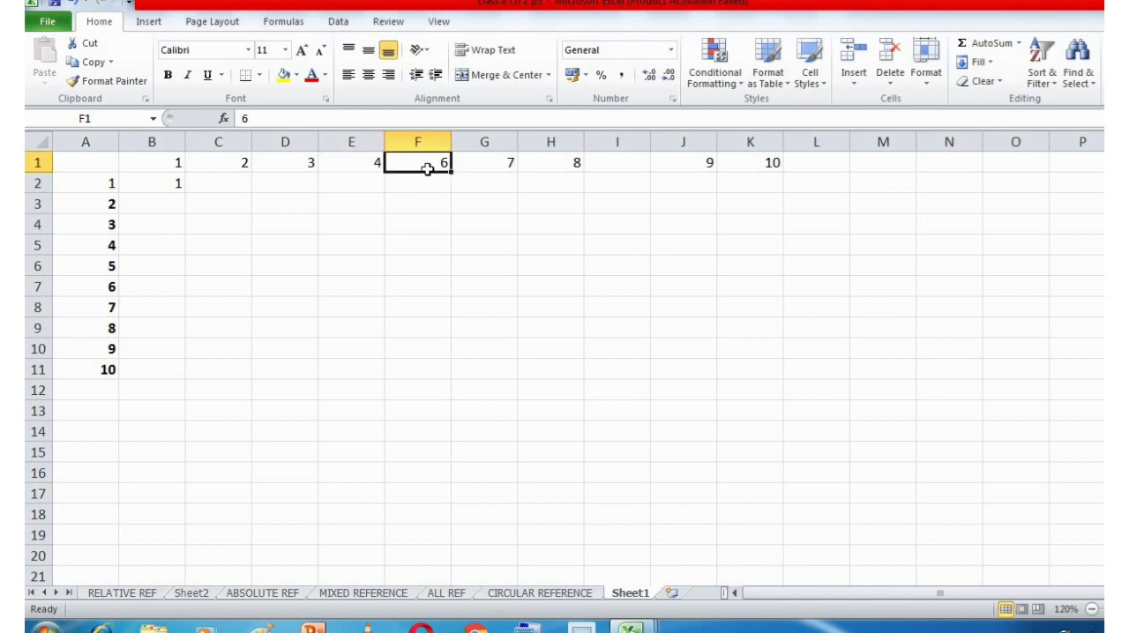
{"action": "type", "text": "5"}
{"action": "key", "text": "Return"}
{"action": "left_click", "coordinate": [488, 167]}
{"action": "type", "text": "6"}
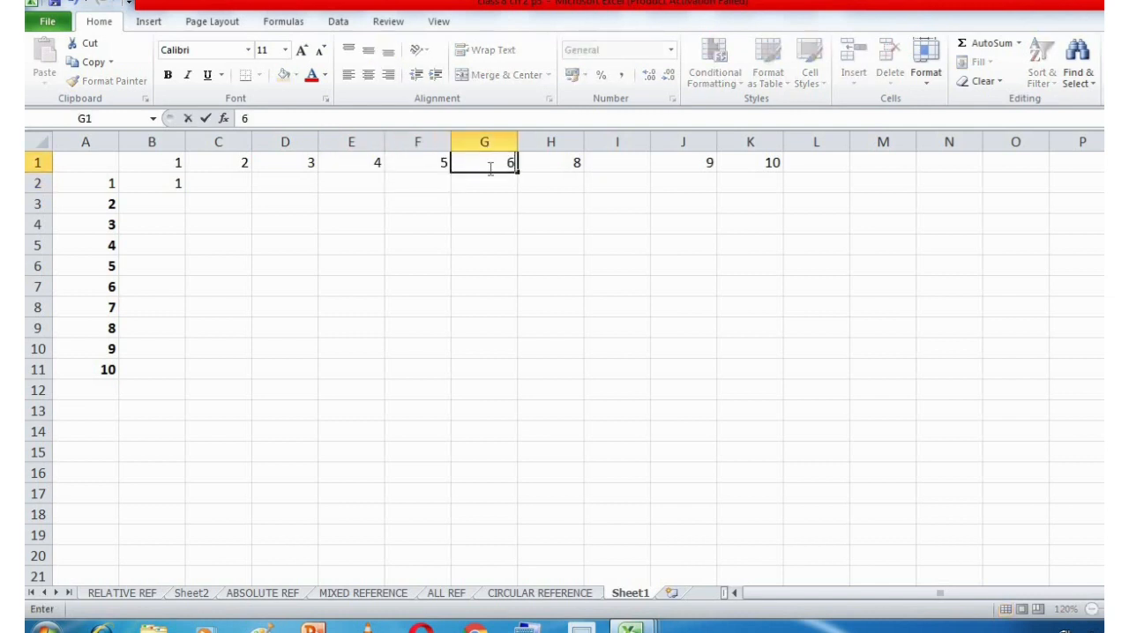
{"action": "key", "text": "Tab"}
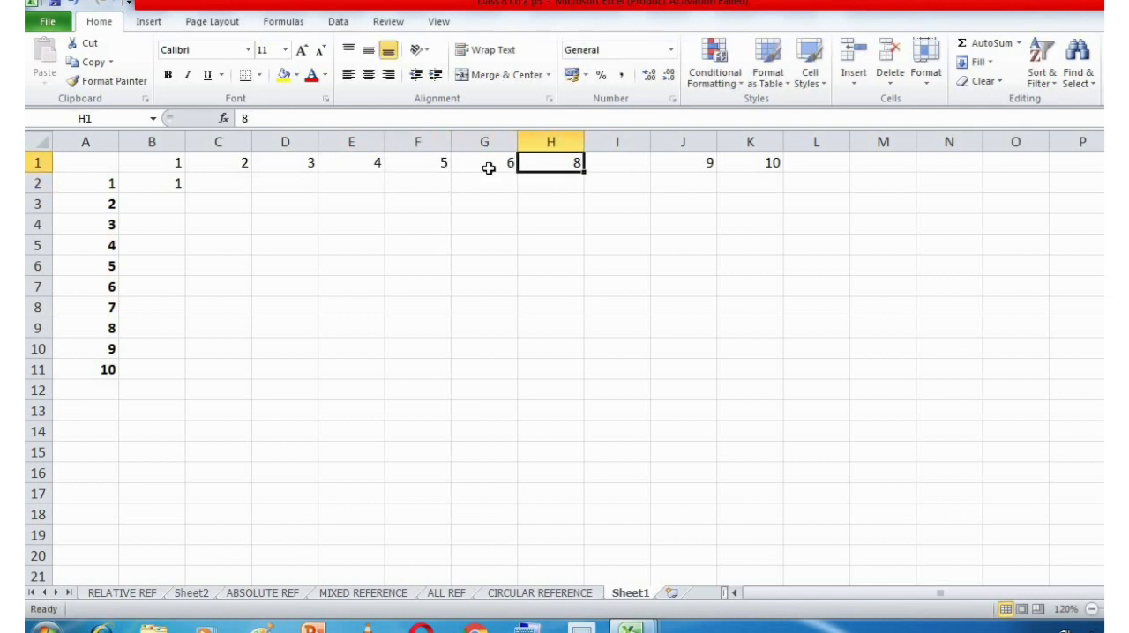
{"action": "type", "text": "7"}
{"action": "key", "text": "Tab"}
{"action": "type", "text": "8"}
{"action": "key", "text": "Tab"}
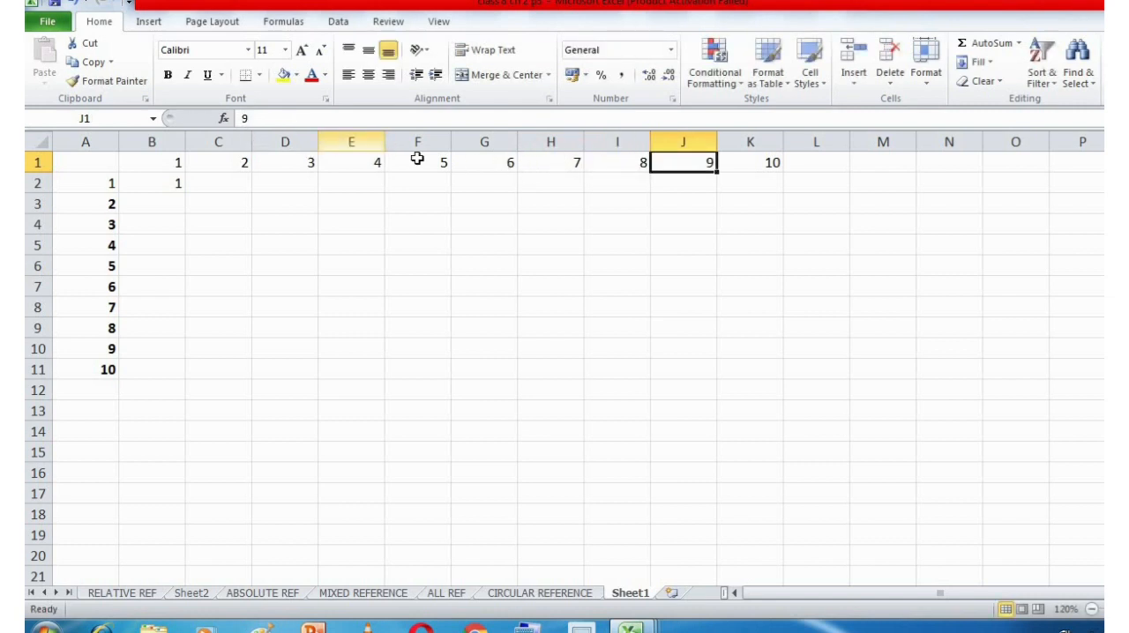
Check the header numbers in row 1 and narrow column J slightly.
{"action": "left_click", "coordinate": [491, 158]}
{"action": "left_click", "coordinate": [551, 160]}
{"action": "left_click", "coordinate": [615, 161]}
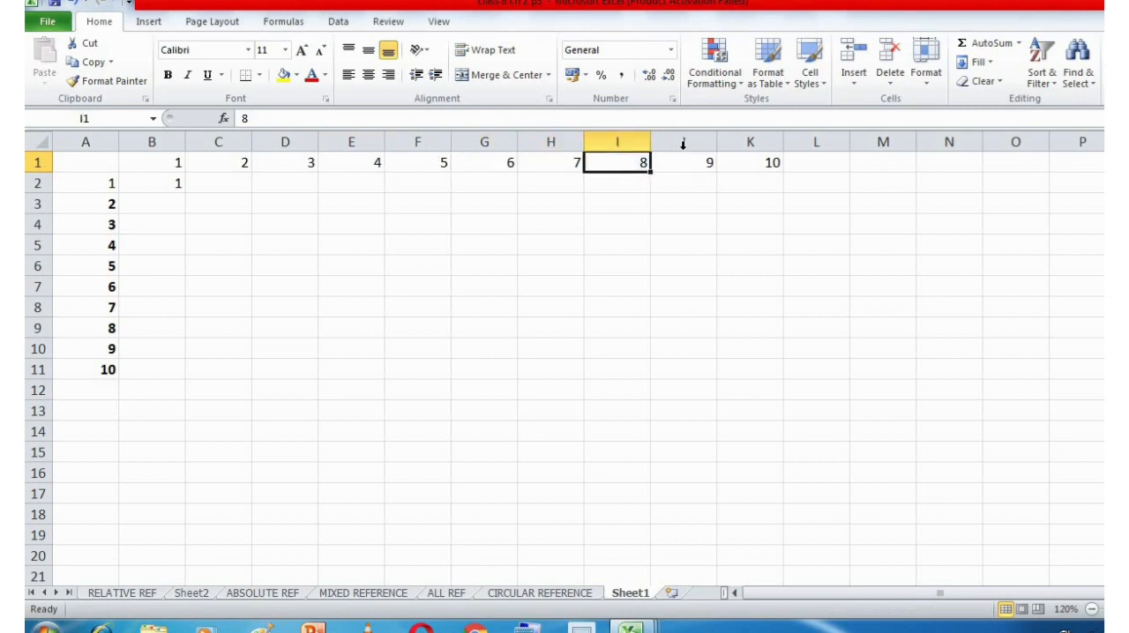
{"action": "left_click_drag", "start_coordinate": [716, 142], "coordinate": [710, 172]}
{"action": "left_click", "coordinate": [703, 164]}
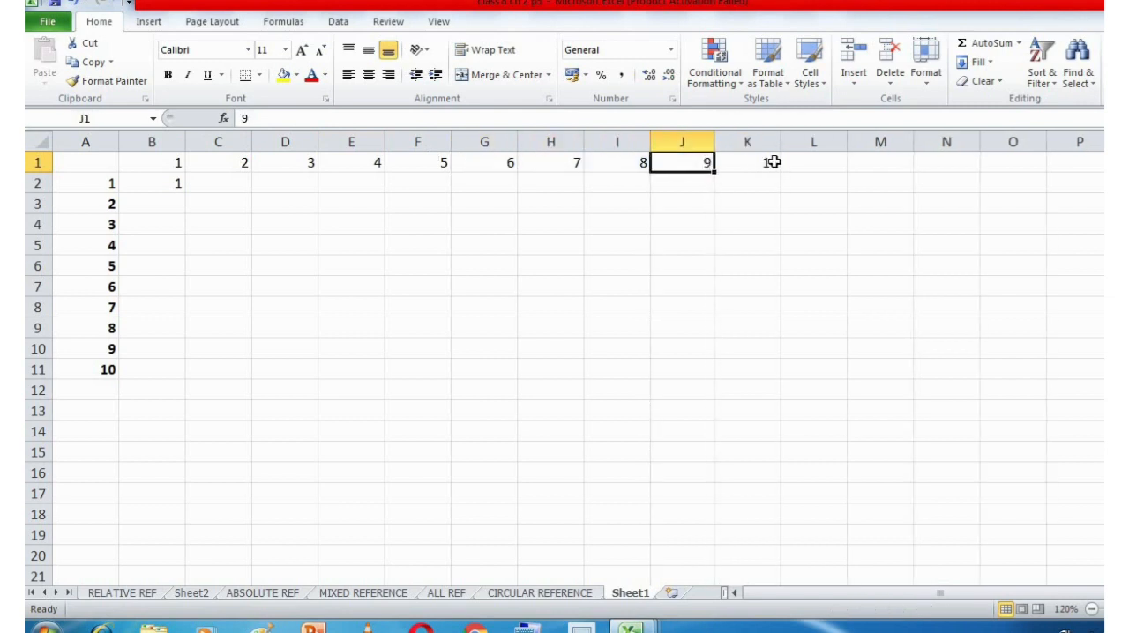
{"action": "left_click", "coordinate": [772, 163], "text": "shift"}
{"action": "left_click", "coordinate": [163, 163]}
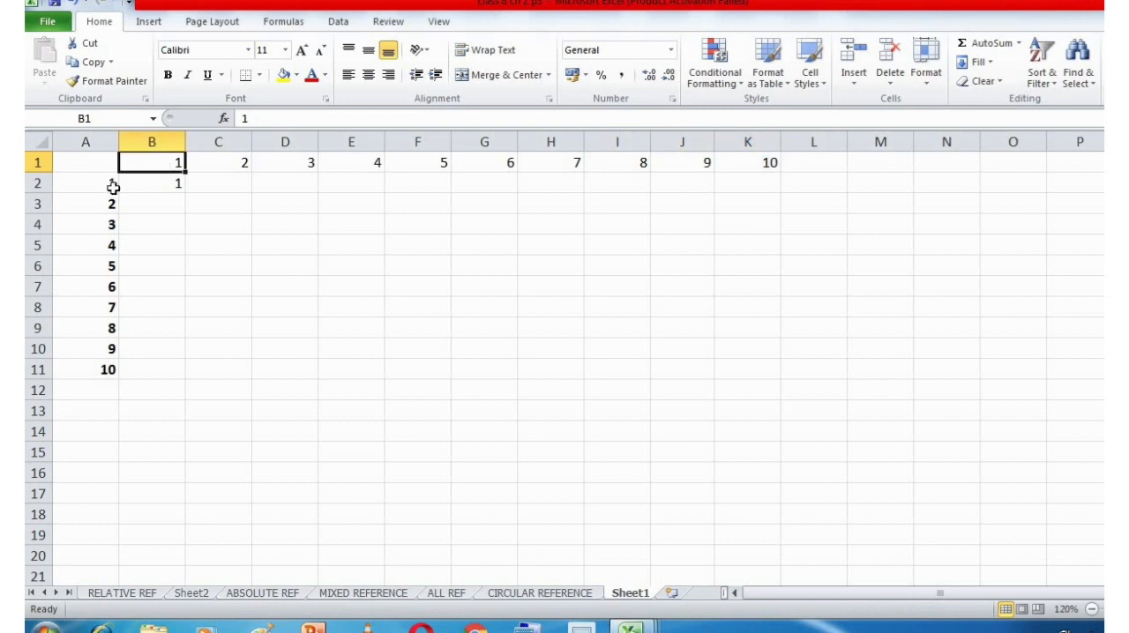
Examine the formula in B2, the cells A2 and B1 it multiplies, and the neighbouring cells A3 and B3.
{"action": "left_click", "coordinate": [156, 182]}
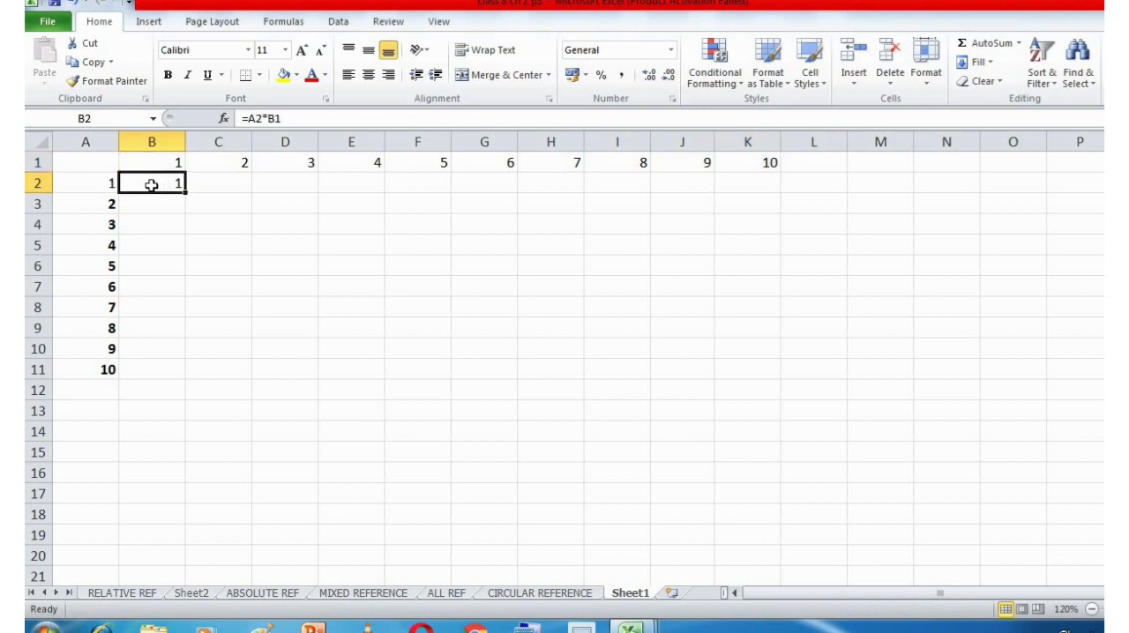
{"action": "left_click", "coordinate": [104, 187]}
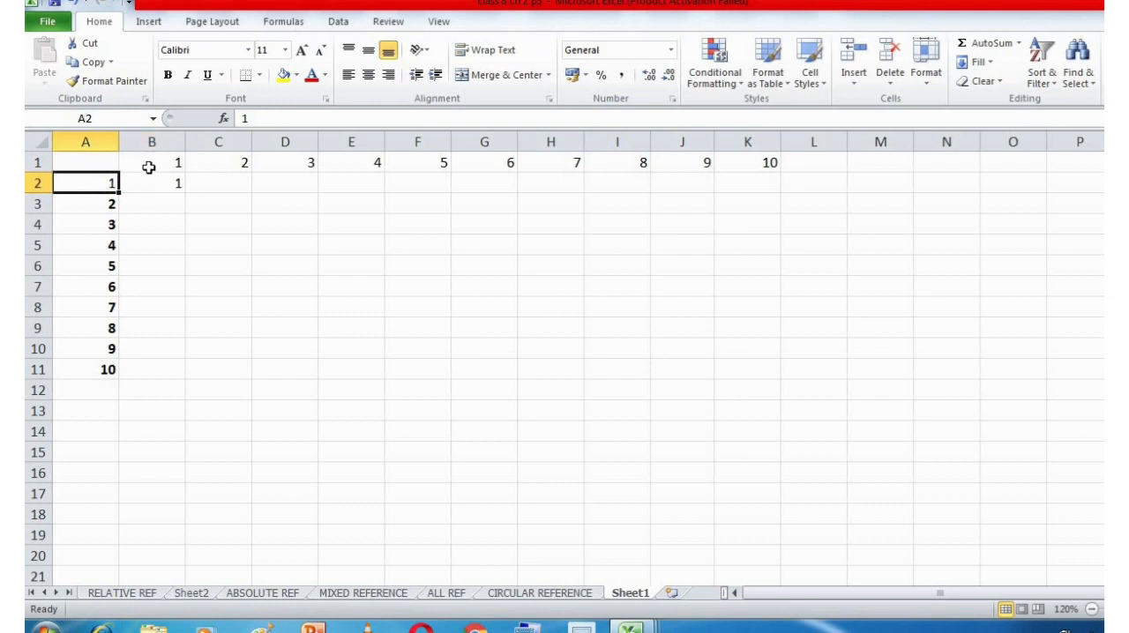
{"action": "left_click", "coordinate": [147, 168]}
{"action": "left_click", "coordinate": [155, 183]}
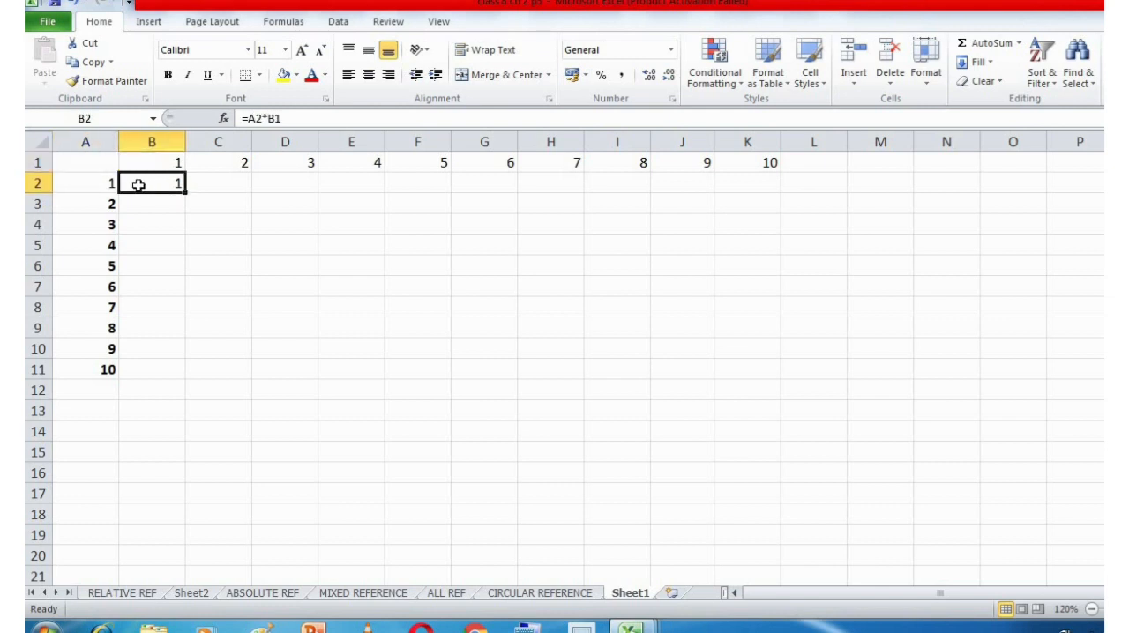
{"action": "left_click", "coordinate": [147, 204]}
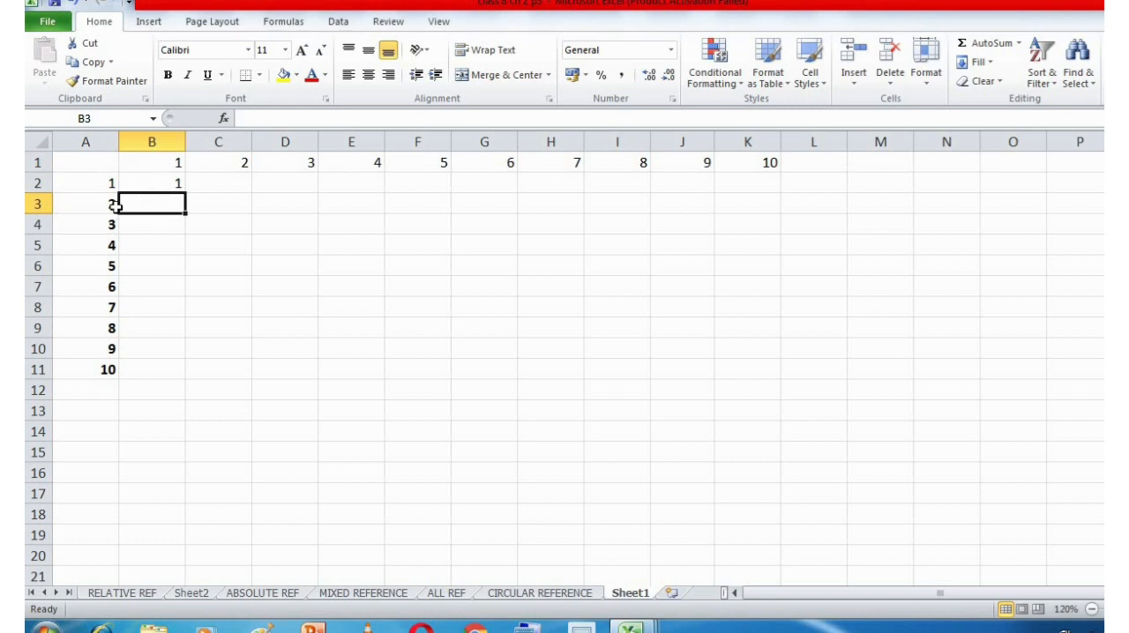
{"action": "left_click", "coordinate": [111, 206]}
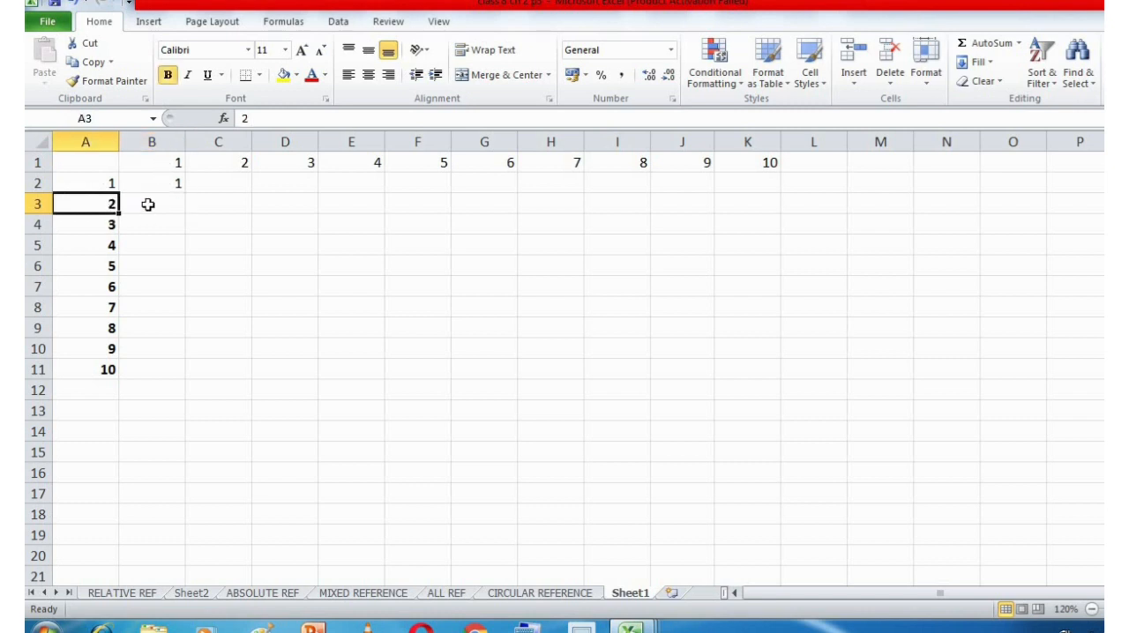
{"action": "left_click", "coordinate": [148, 204]}
{"action": "left_click", "coordinate": [167, 181]}
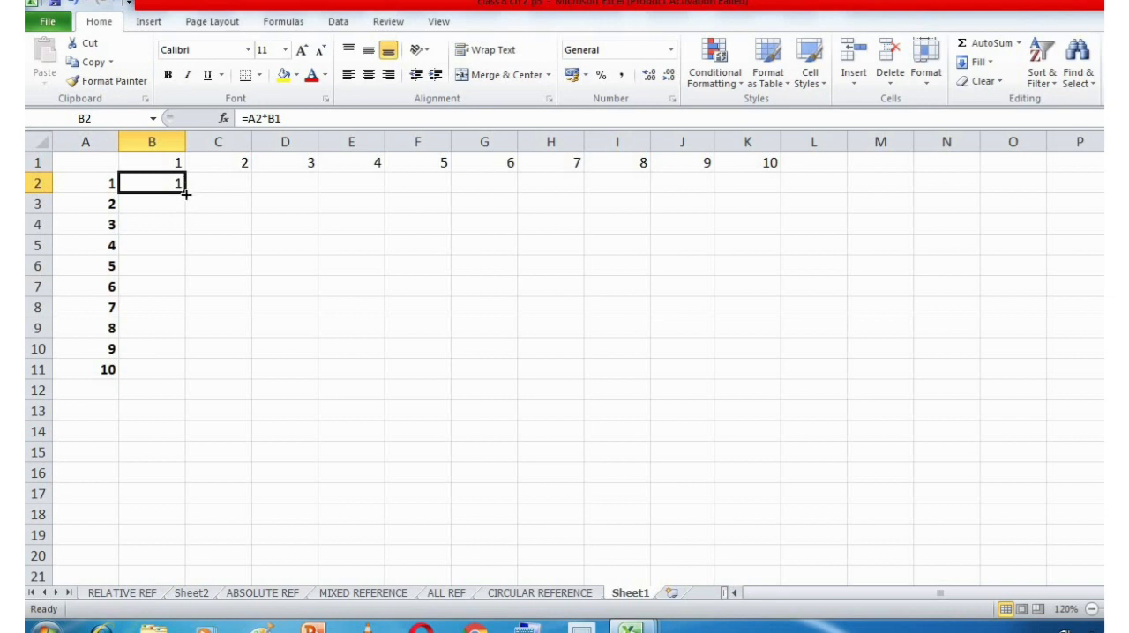
Fill the relative formula from B2 down to B3 and compare the two cells' references.
{"action": "left_click_drag", "start_coordinate": [185, 194], "coordinate": [185, 220]}
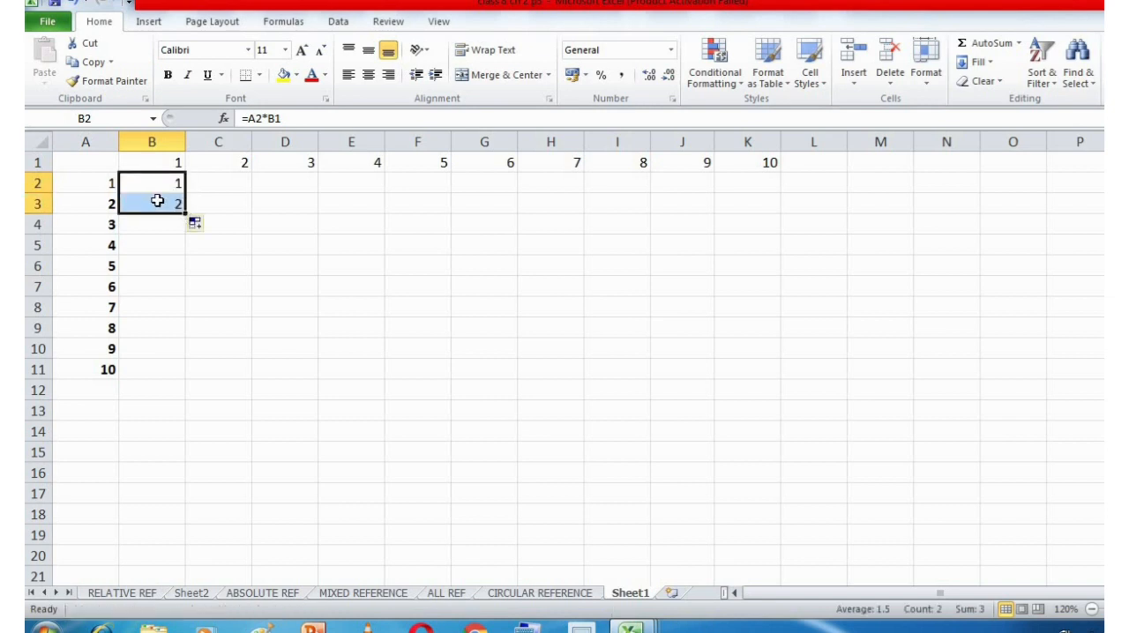
{"action": "left_click", "coordinate": [157, 202]}
{"action": "left_click", "coordinate": [159, 184]}
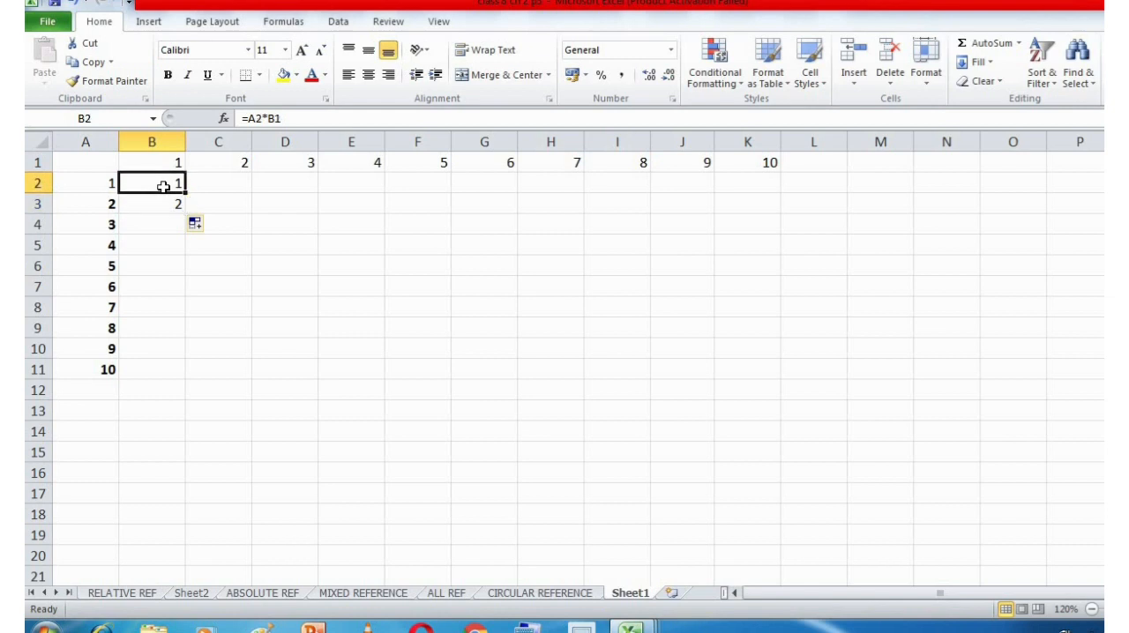
{"action": "left_click", "coordinate": [283, 118]}
{"action": "key", "text": "Return"}
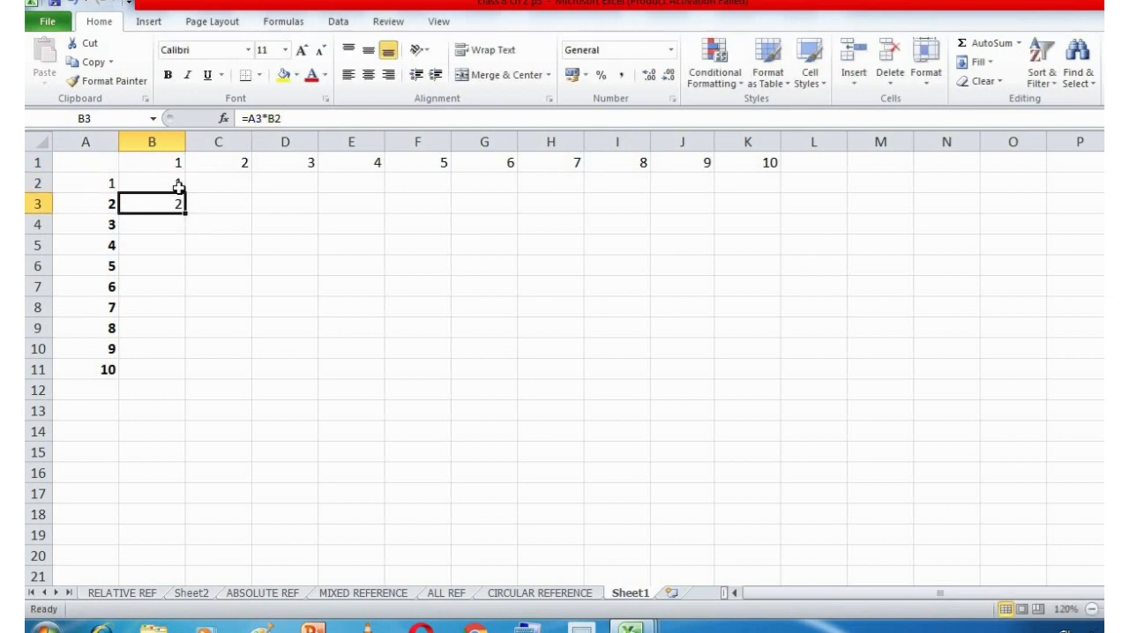
Try to fill the table from B2 to K11 with the relative formula =A2*B1.
{"action": "left_click", "coordinate": [178, 185]}
{"action": "left_click_drag", "start_coordinate": [185, 192], "coordinate": [187, 374]}
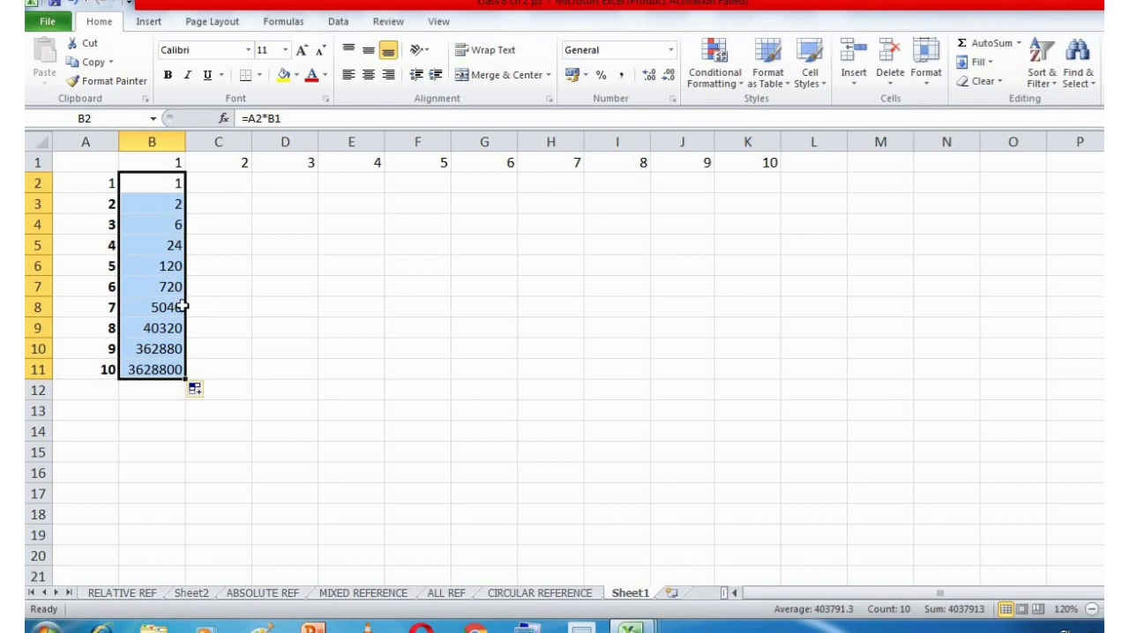
{"action": "left_click", "coordinate": [172, 180]}
{"action": "left_click_drag", "start_coordinate": [186, 191], "coordinate": [774, 378]}
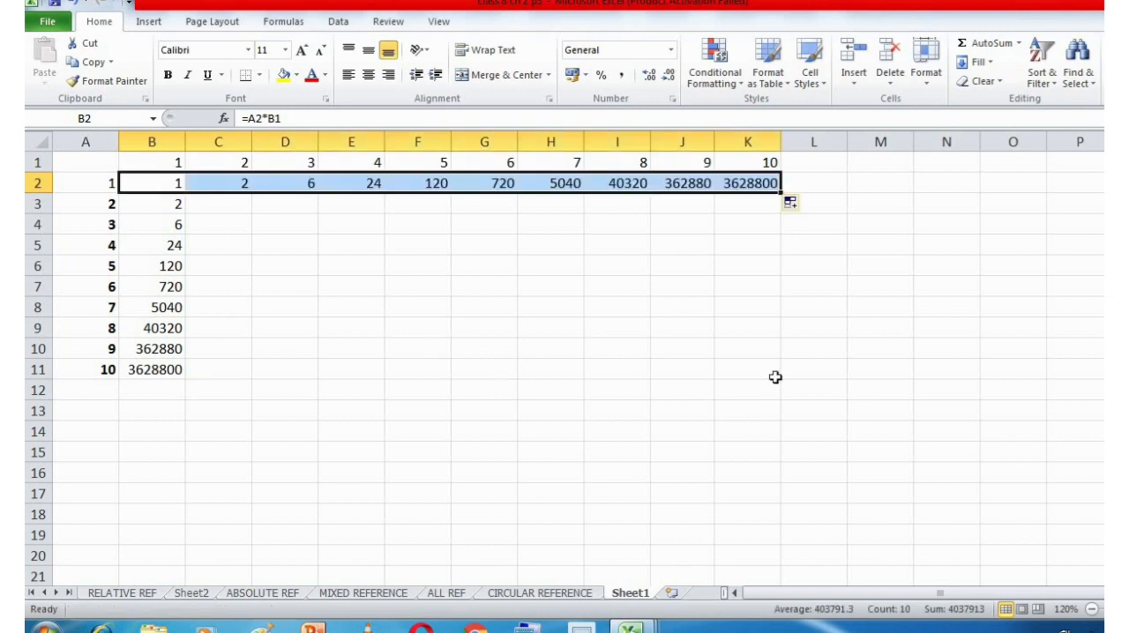
{"action": "key", "text": "ctrl+z"}
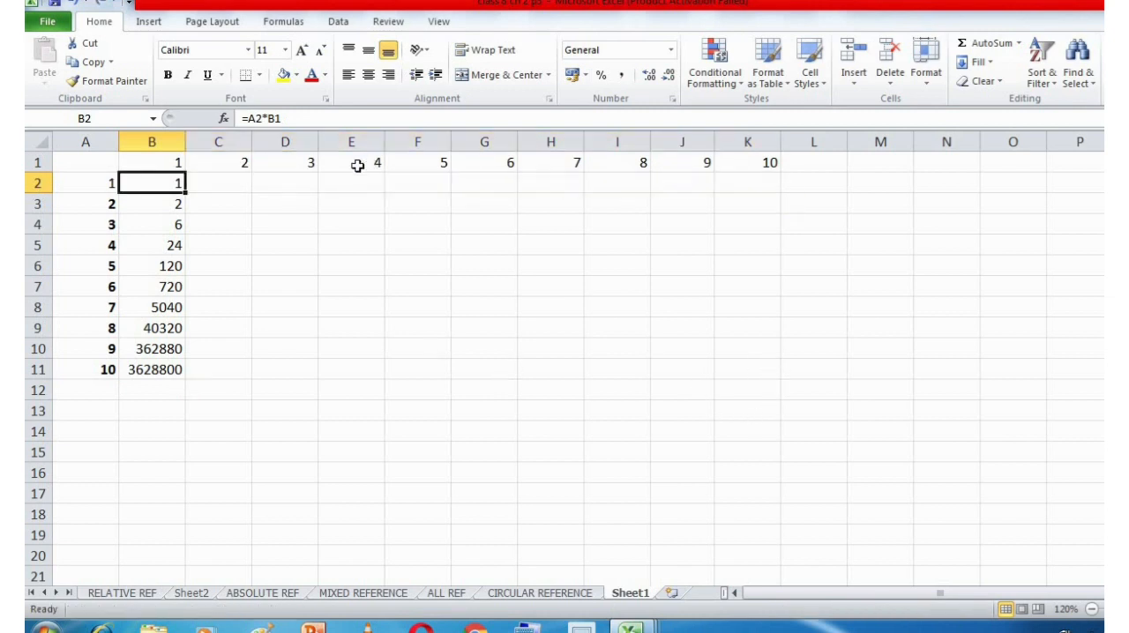
{"action": "left_click_drag", "start_coordinate": [186, 191], "coordinate": [763, 244]}
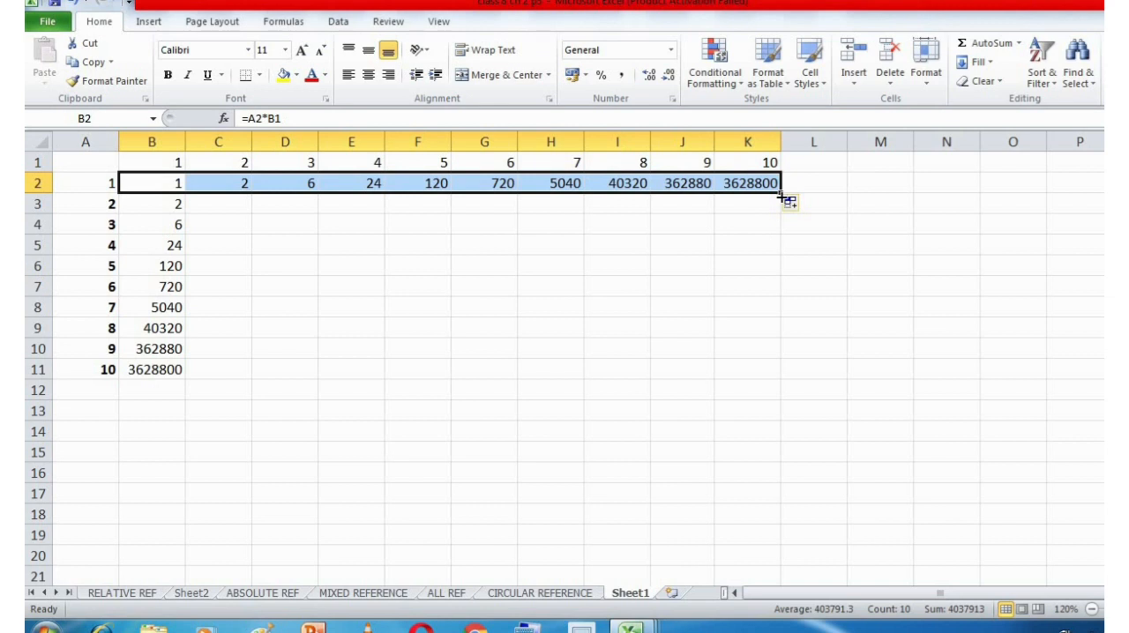
{"action": "left_click_drag", "start_coordinate": [781, 197], "coordinate": [782, 377]}
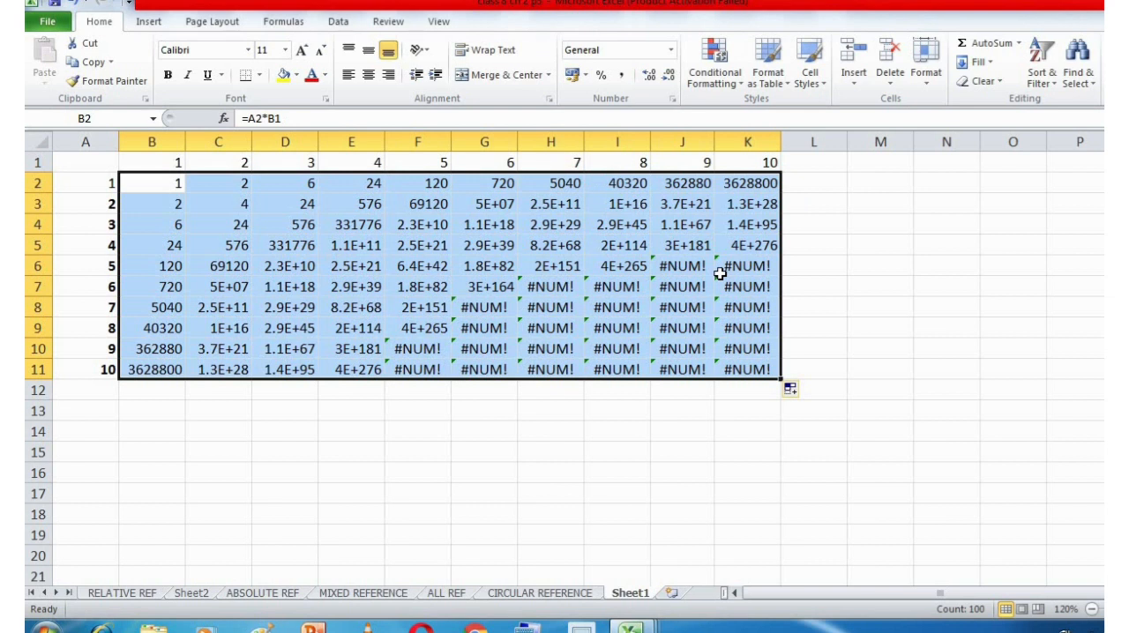
Undo the fills of the relative formula and clear cell B3.
{"action": "key", "text": "ctrl+z"}
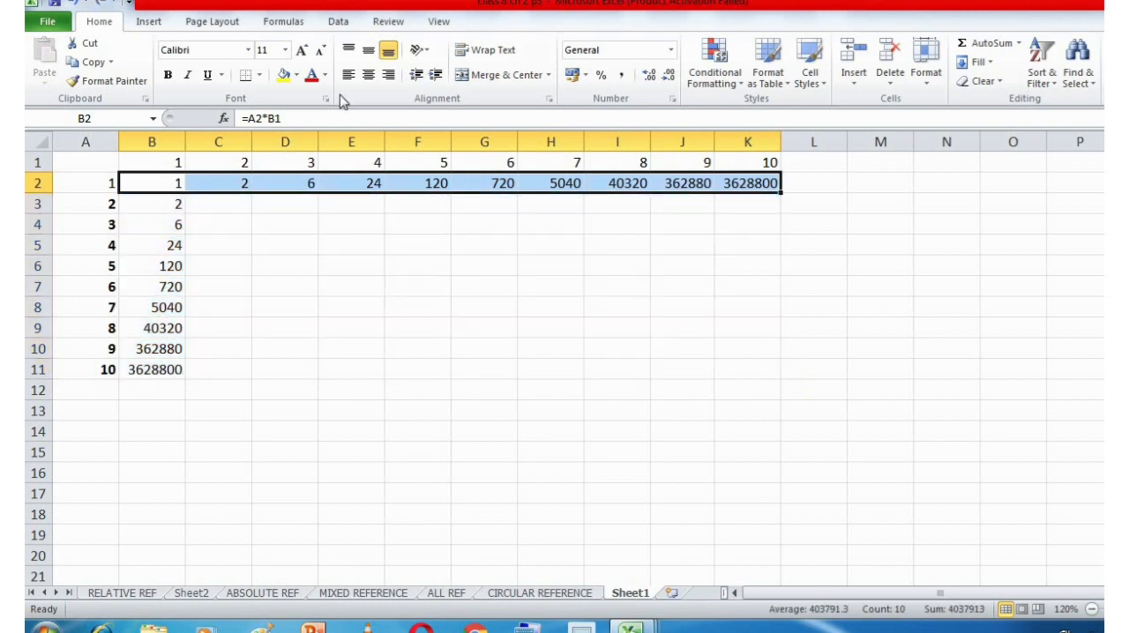
{"action": "key", "text": "ctrl+z"}
{"action": "key", "text": "ctrl+z"}
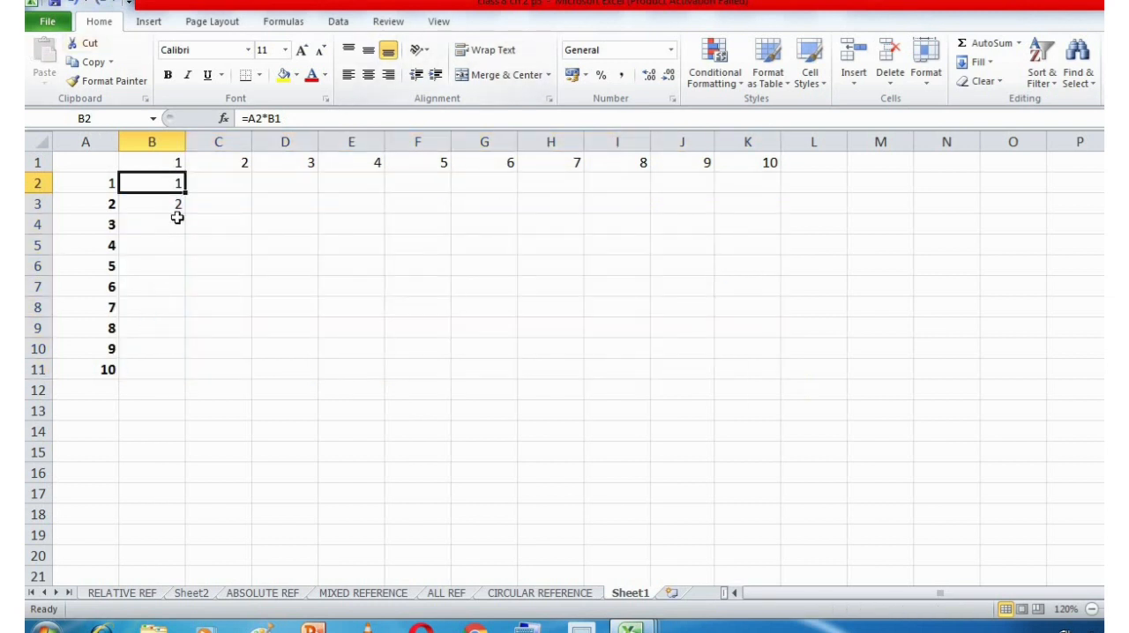
{"action": "left_click", "coordinate": [169, 199]}
{"action": "key", "text": "Delete"}
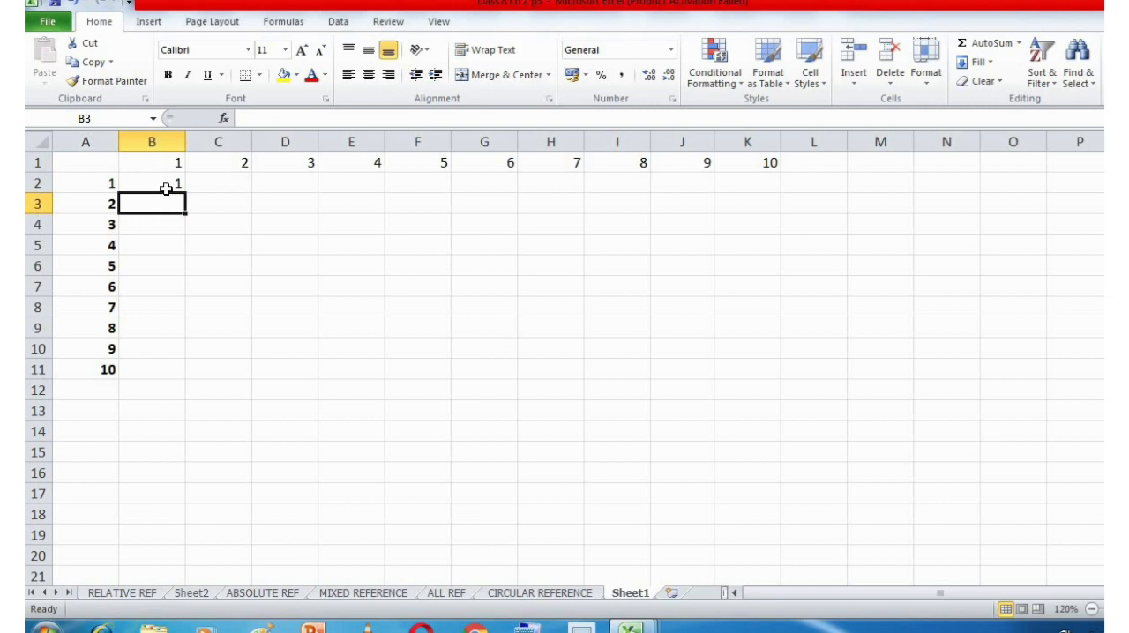
Change the formula in B2 to the mixed reference =$A2*B$1 and fill it across and down to K11.
{"action": "left_click", "coordinate": [168, 189]}
{"action": "double_click", "coordinate": [167, 189]}
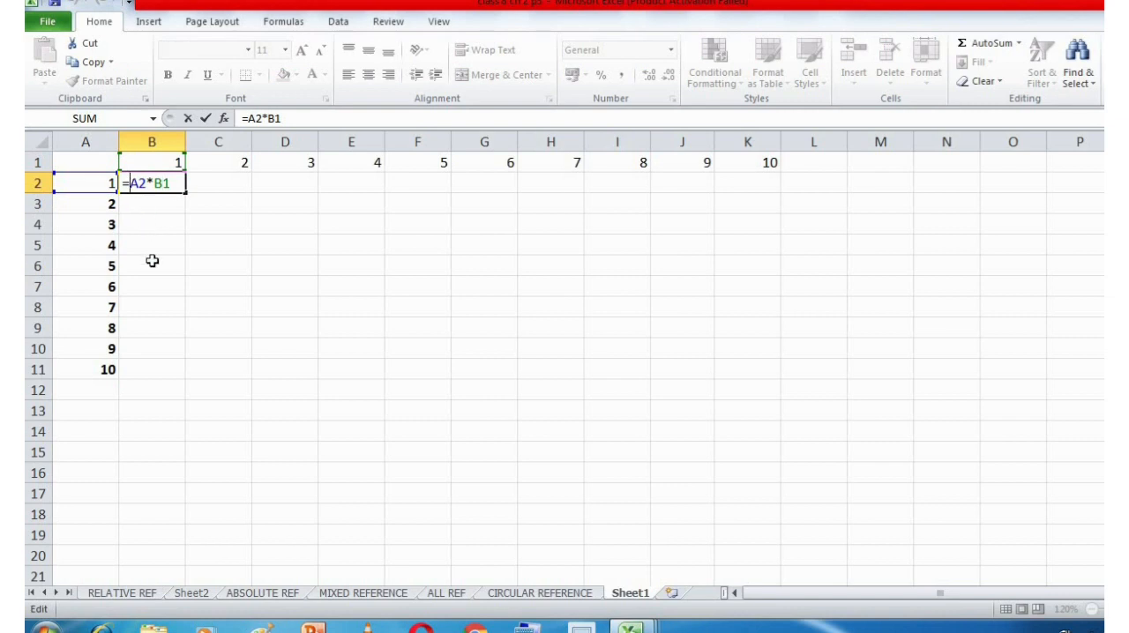
{"action": "type", "text": "$A2*B"}
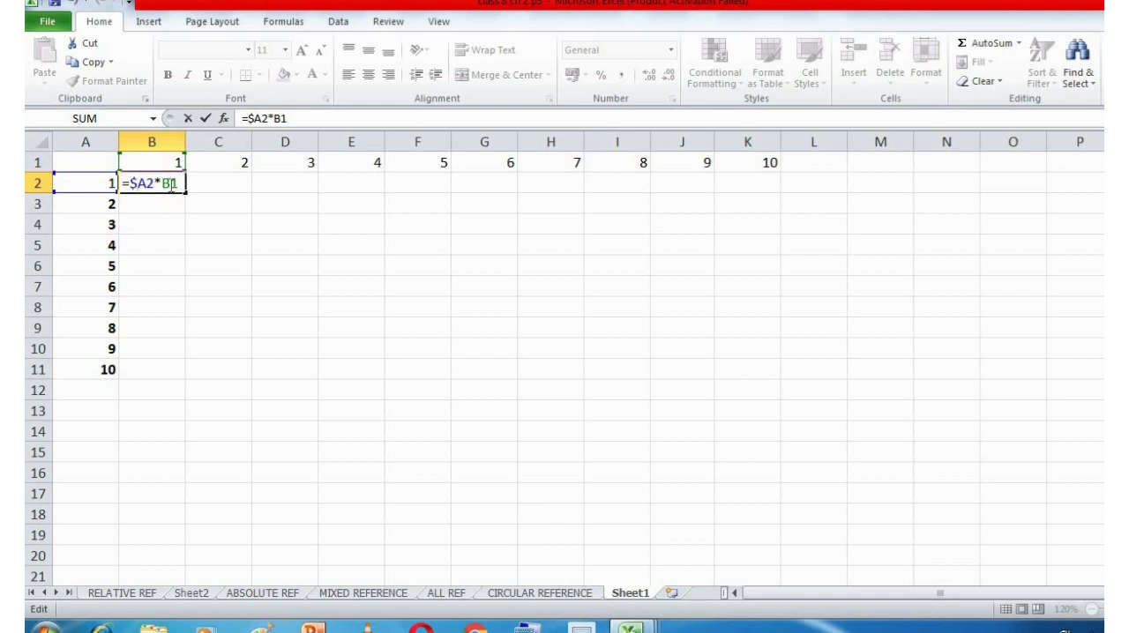
{"action": "type", "text": "$"}
{"action": "key", "text": "Return"}
{"action": "left_click", "coordinate": [170, 183]}
{"action": "left_click_drag", "start_coordinate": [186, 192], "coordinate": [799, 387]}
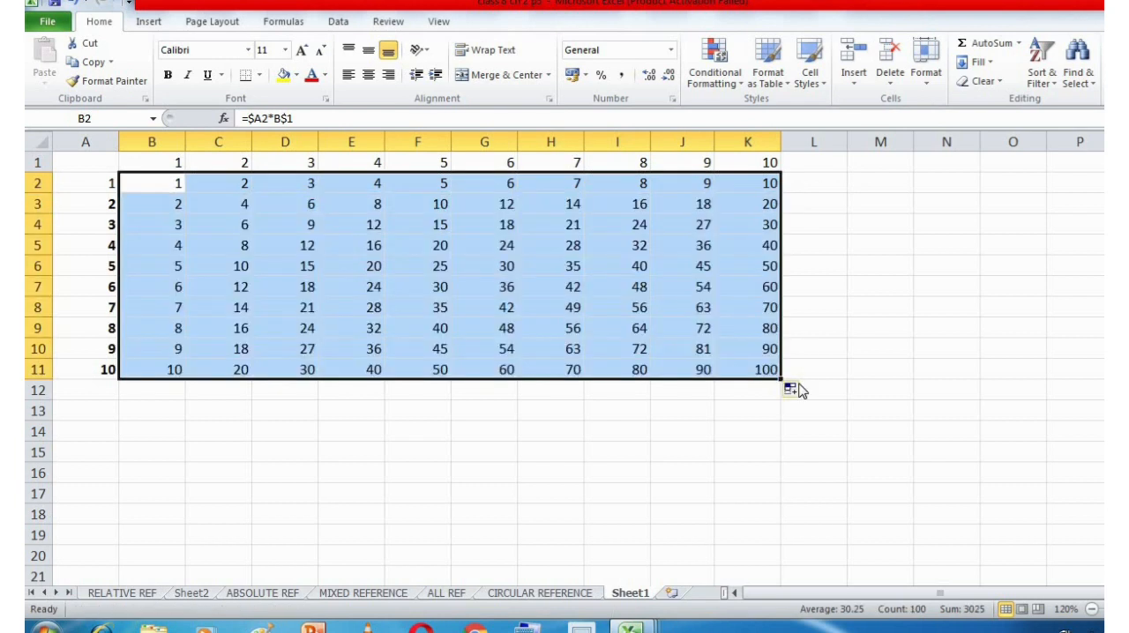
Examine the fixed column A and the fixed row 1 in the mixed-reference formula of cell B2.
{"action": "double_click", "coordinate": [162, 189]}
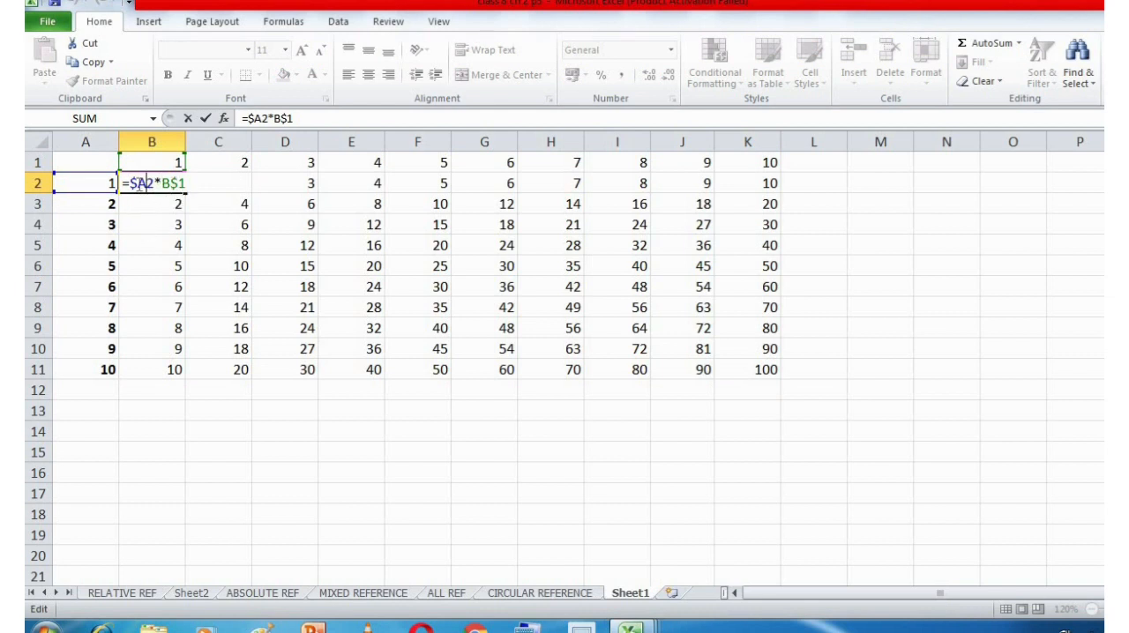
{"action": "left_click_drag", "start_coordinate": [144, 182], "coordinate": [130, 183]}
{"action": "left_click", "coordinate": [150, 183]}
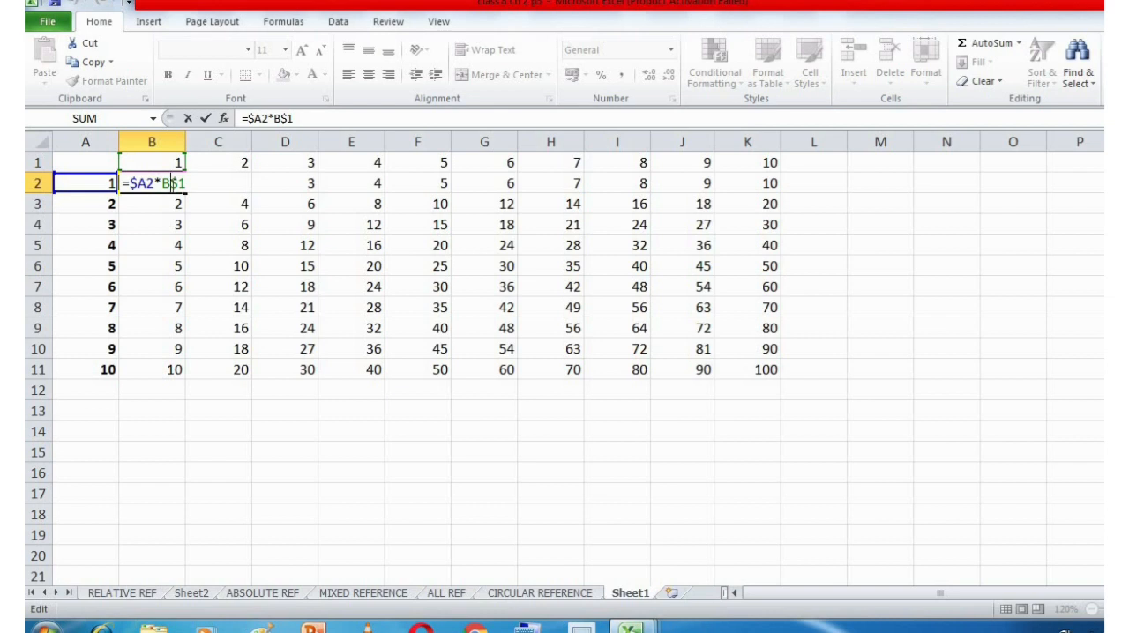
{"action": "left_click_drag", "start_coordinate": [171, 183], "coordinate": [162, 182]}
{"action": "left_click_drag", "start_coordinate": [185, 182], "coordinate": [179, 182]}
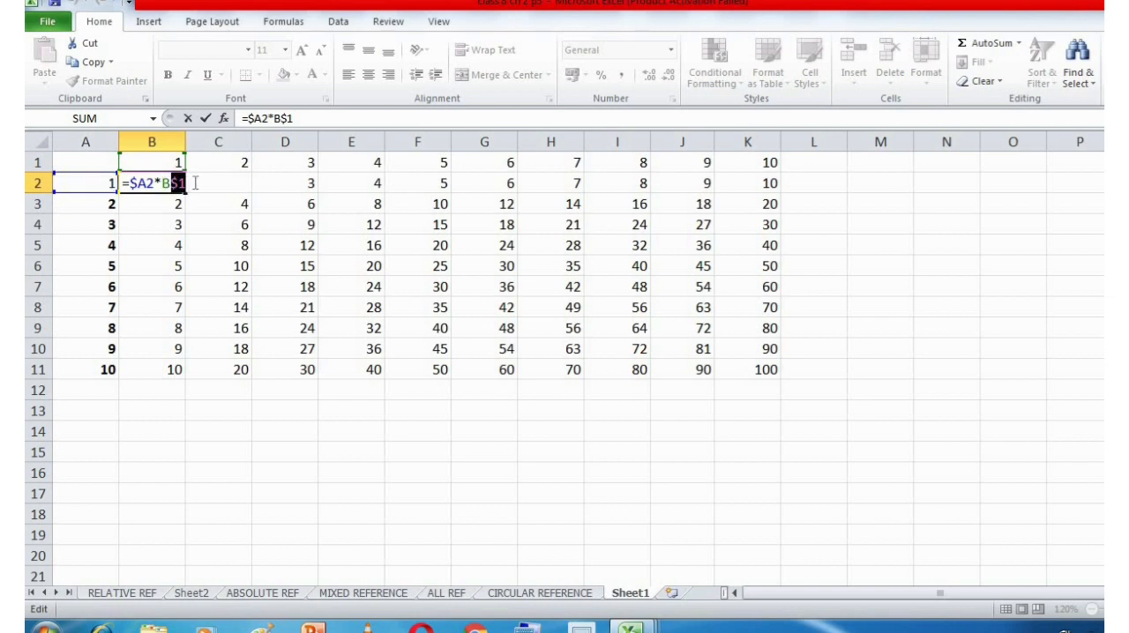
{"action": "key", "text": "ctrl+Return"}
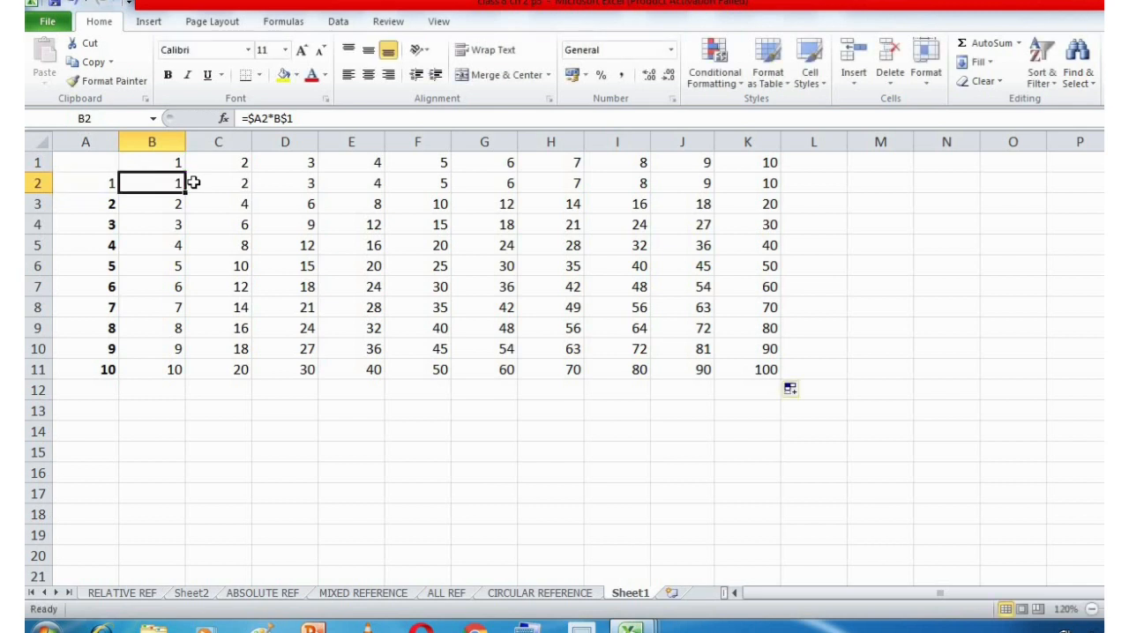
Compare the filled formulas in C11, C2 and K11 with the original formula in B2.
{"action": "double_click", "coordinate": [199, 191]}
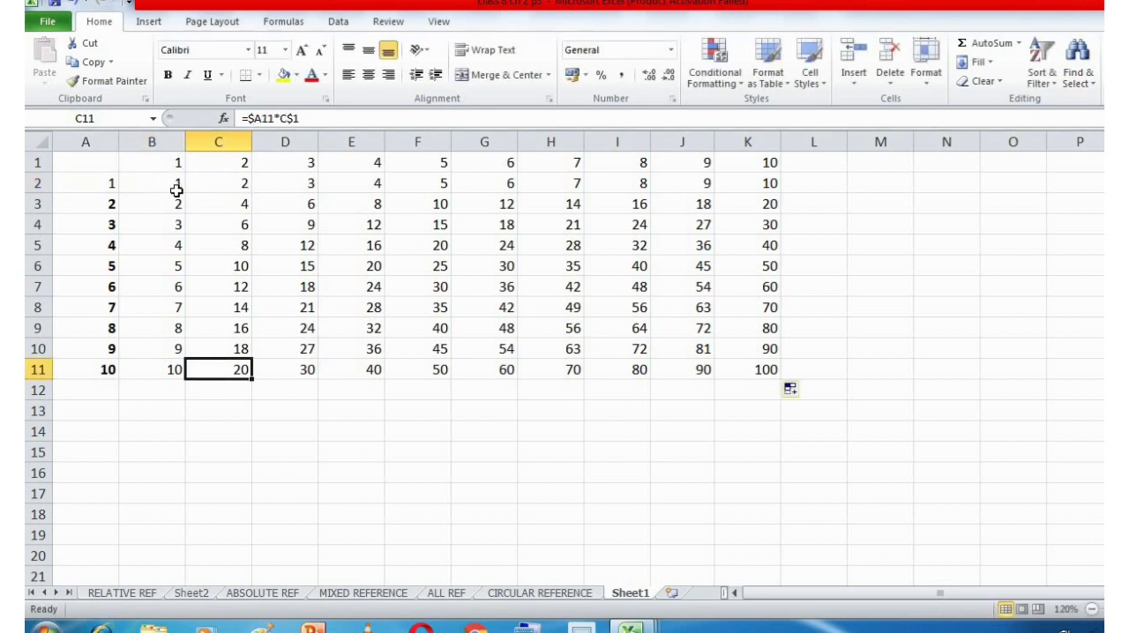
{"action": "left_click", "coordinate": [176, 189]}
{"action": "double_click", "coordinate": [199, 190]}
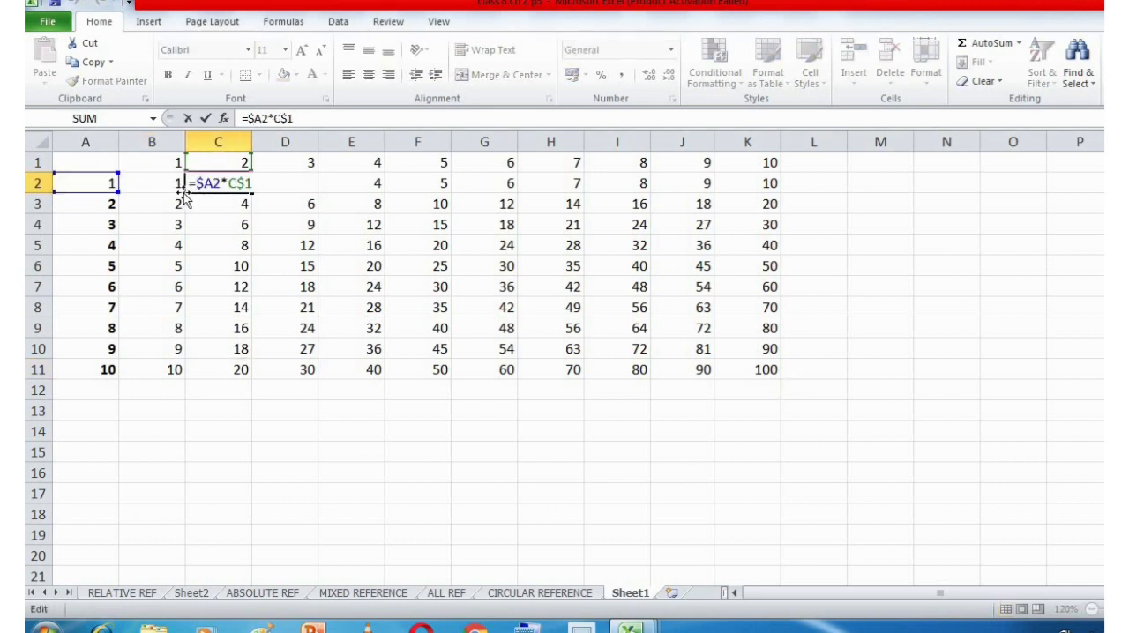
{"action": "key", "text": "Escape"}
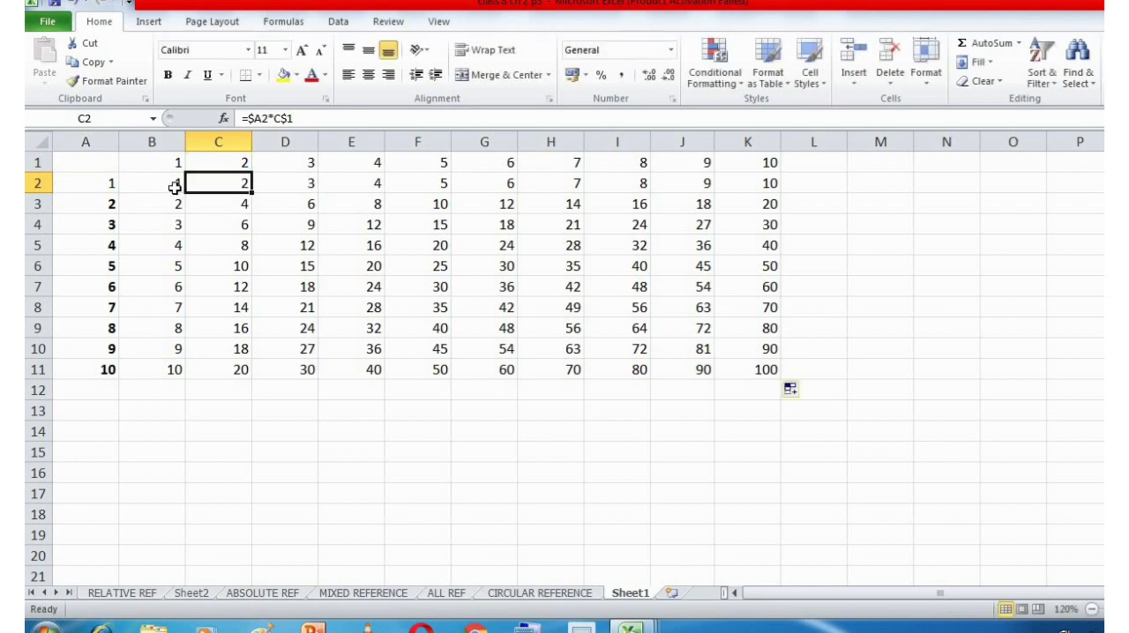
{"action": "double_click", "coordinate": [171, 184]}
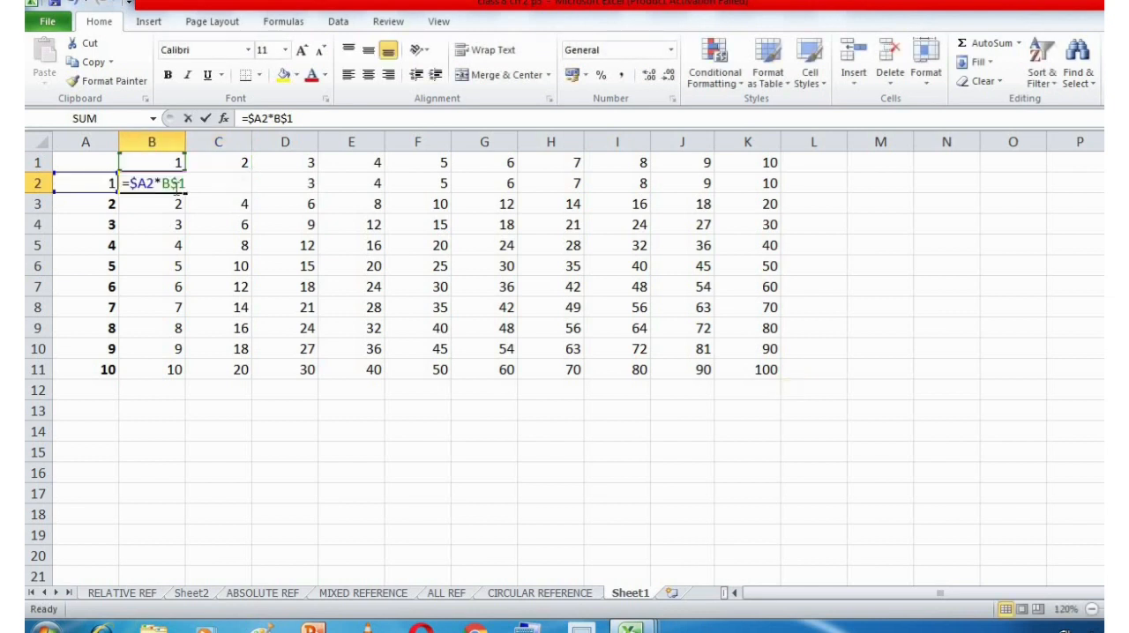
{"action": "left_click", "coordinate": [756, 372]}
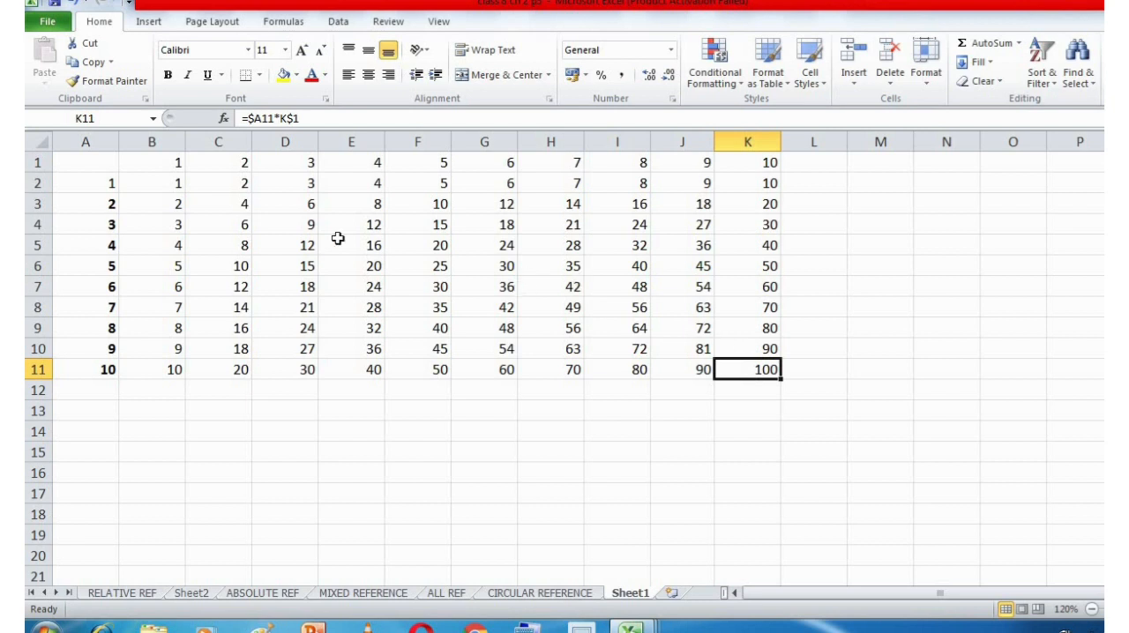
Highlight the references $A2 and B$1 one after the other within the formula in cell B2.
{"action": "double_click", "coordinate": [167, 183]}
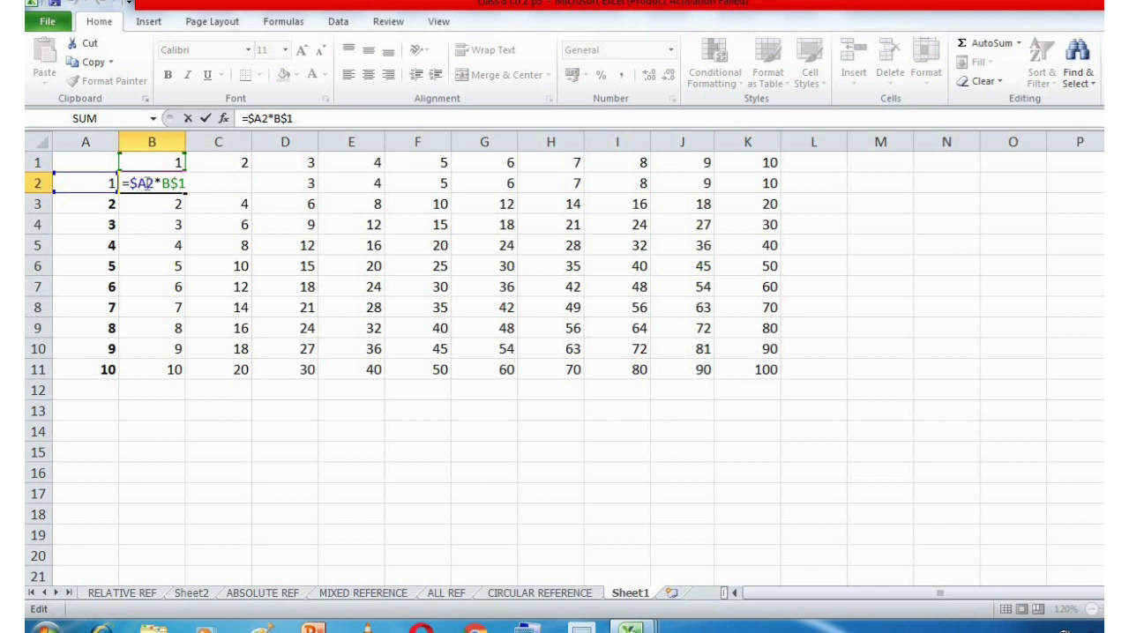
{"action": "left_click_drag", "start_coordinate": [154, 182], "coordinate": [130, 182]}
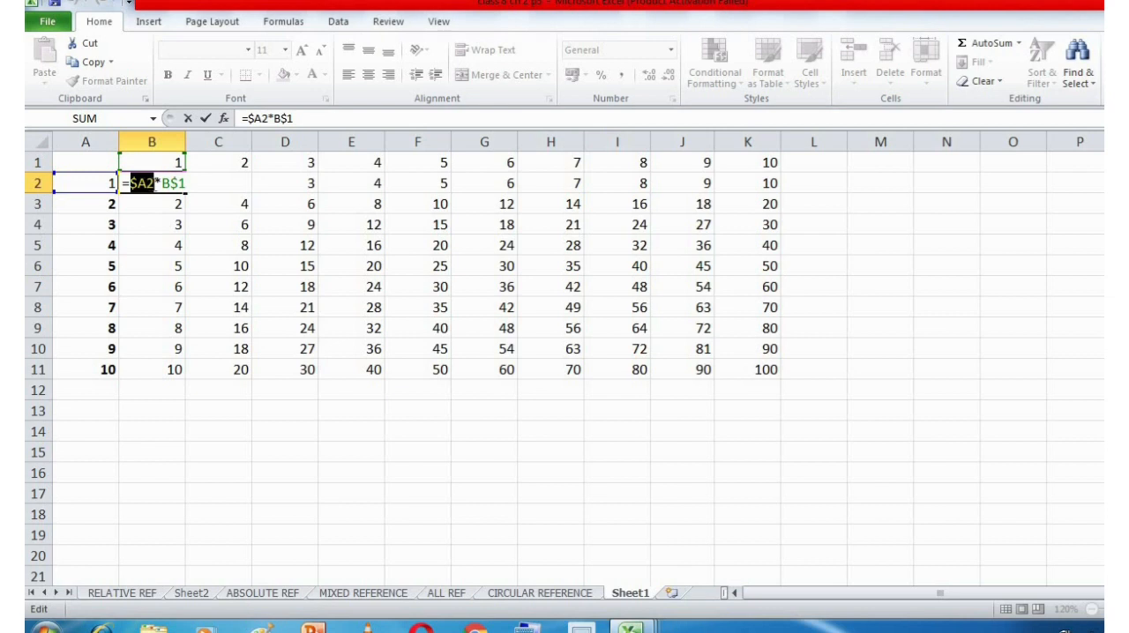
{"action": "left_click", "coordinate": [157, 184]}
{"action": "left_click_drag", "start_coordinate": [186, 183], "coordinate": [161, 183]}
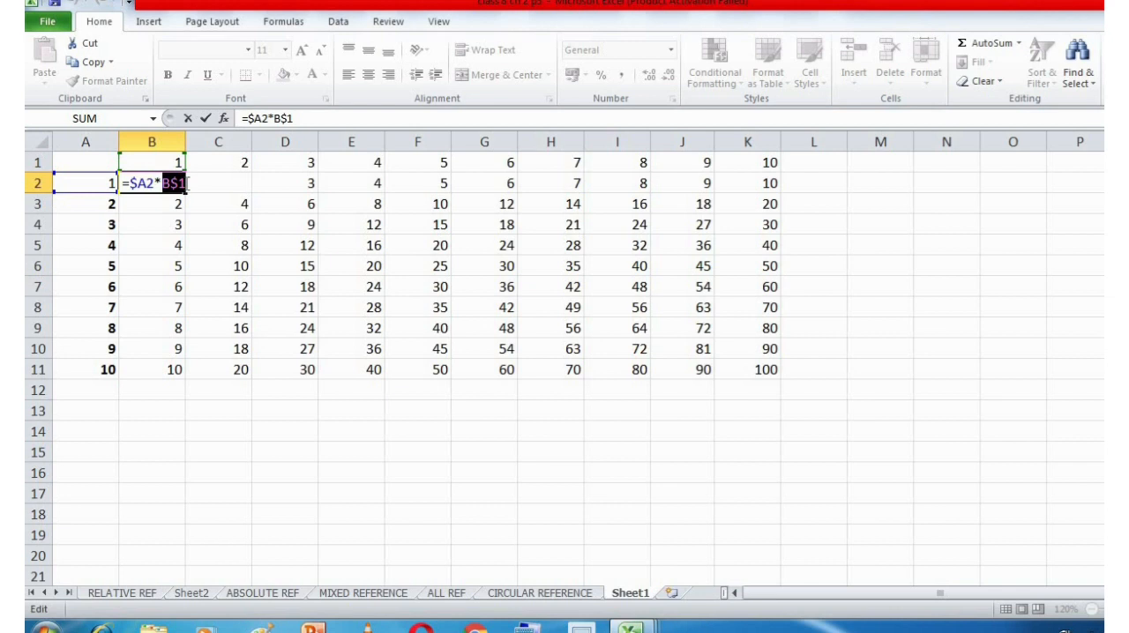
Close the formula in B2 without editing it and look through the MIXED REFERENCE and ALL REF sheets, ending on the CIRCULAR REFERENCE sheet.
{"action": "left_click", "coordinate": [402, 383]}
{"action": "key", "text": "Escape"}
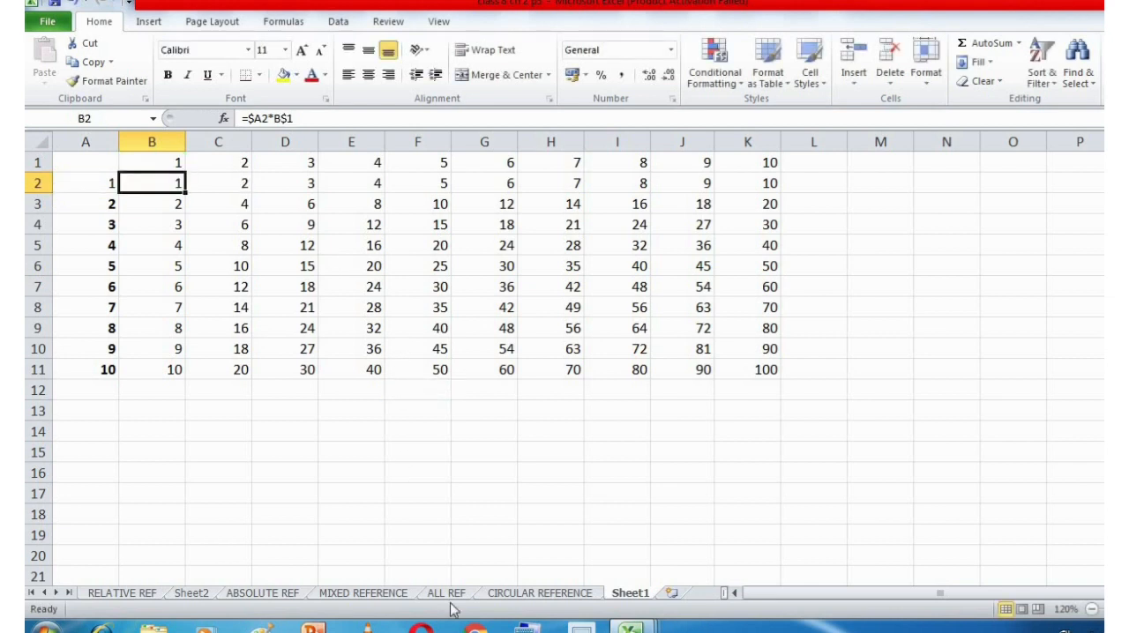
{"action": "left_click", "coordinate": [540, 593]}
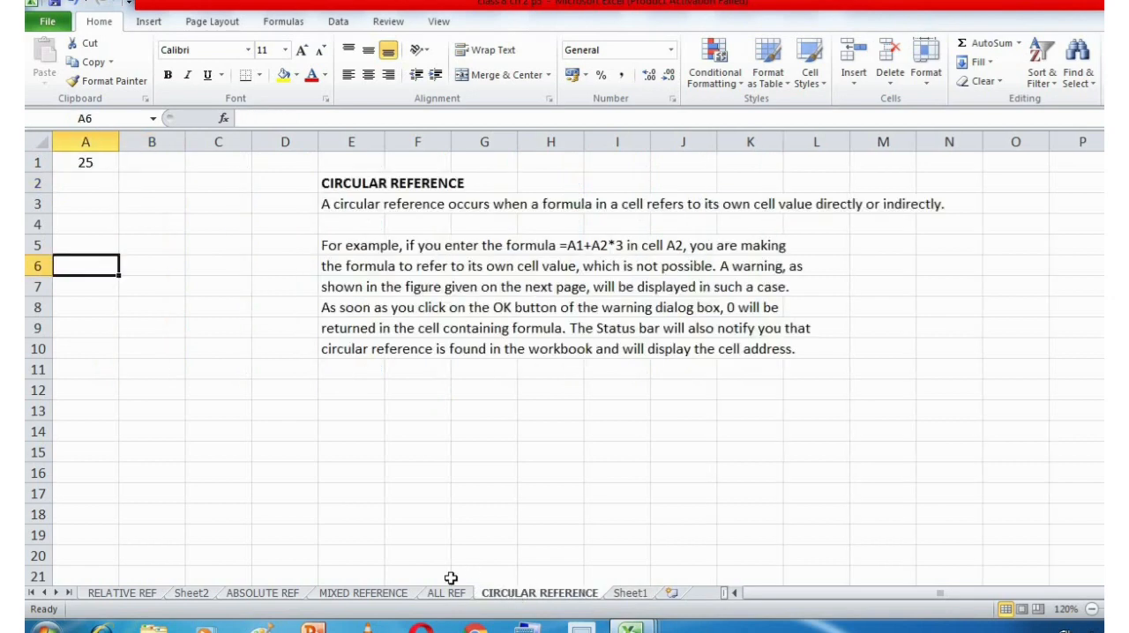
{"action": "left_click", "coordinate": [402, 593]}
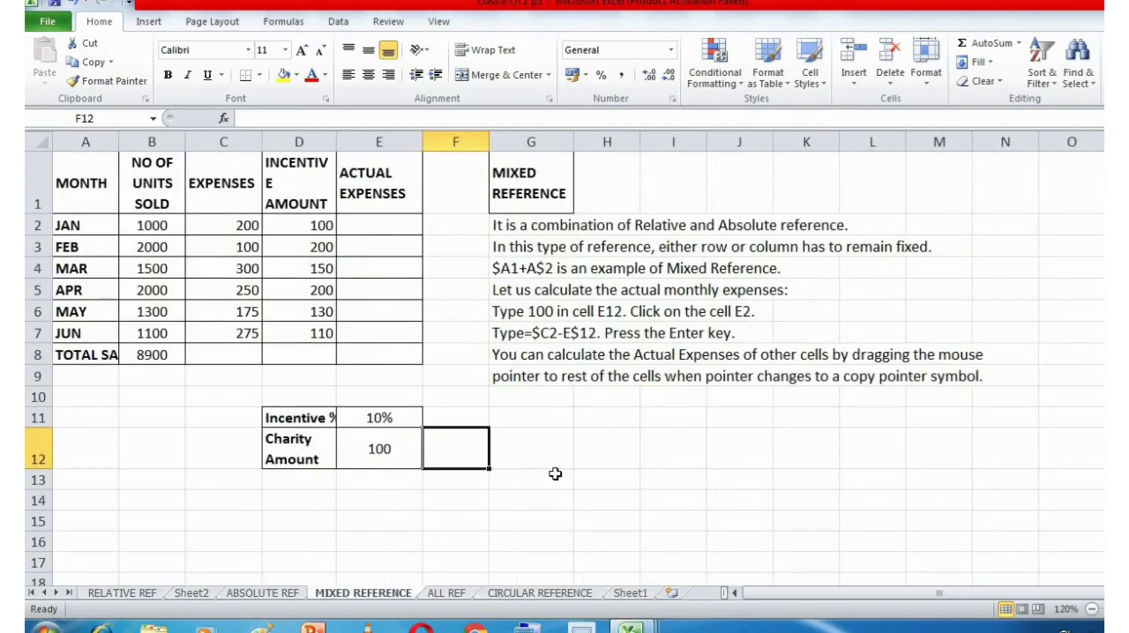
{"action": "left_click", "coordinate": [463, 593]}
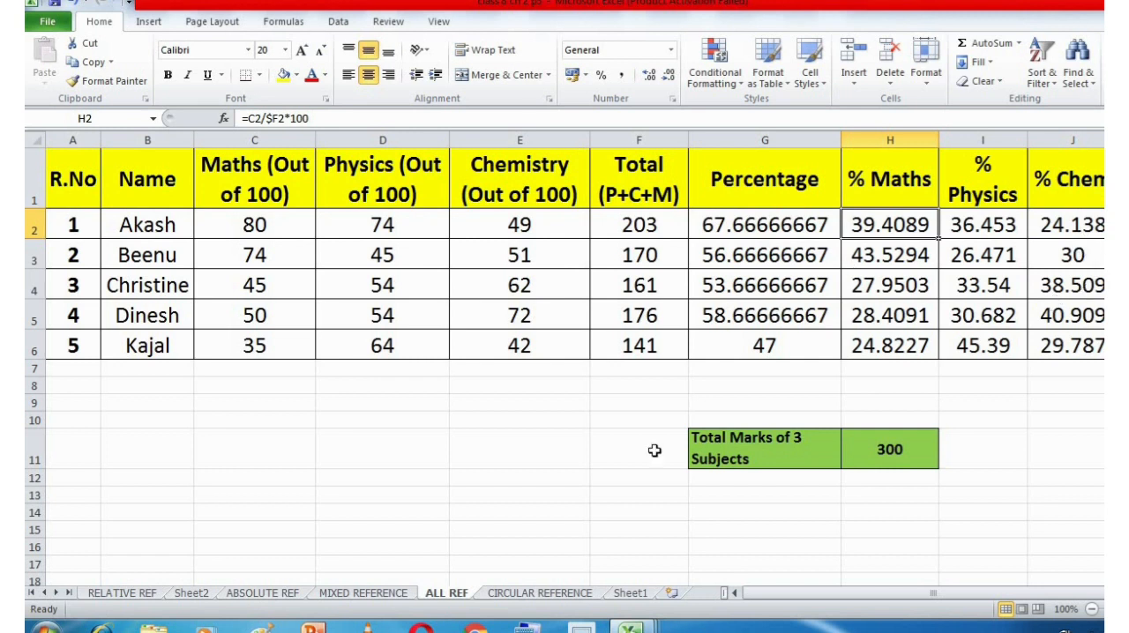
{"action": "left_click", "coordinate": [505, 595]}
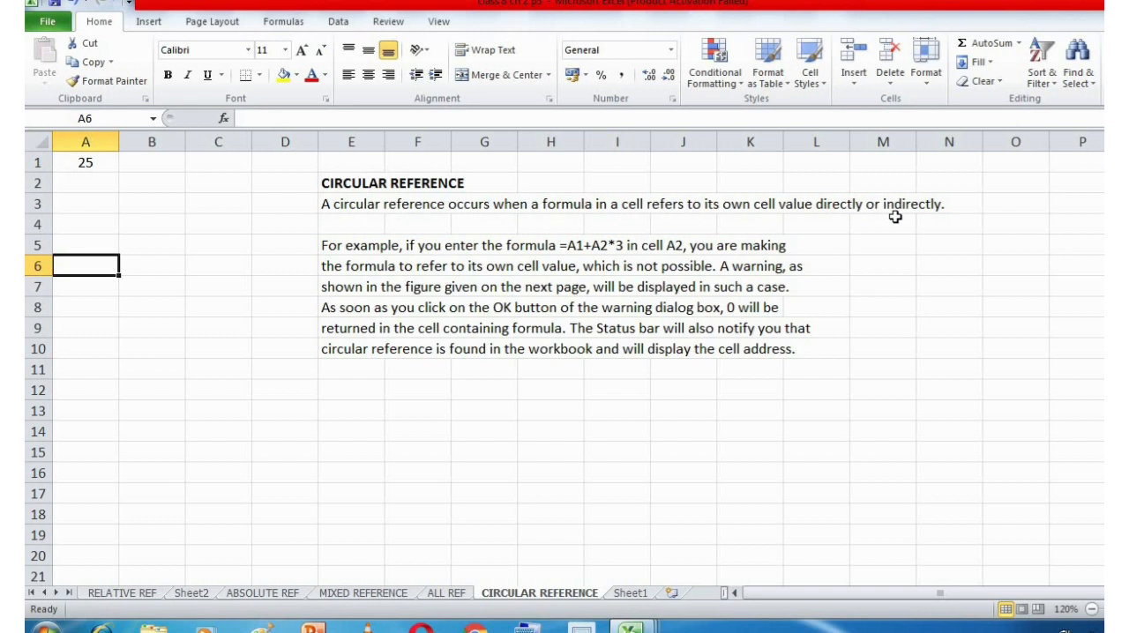
Enter the self-referencing formula =A1+A2*3 in cell A2 of the CIRCULAR REFERENCE sheet.
{"action": "left_click", "coordinate": [89, 183]}
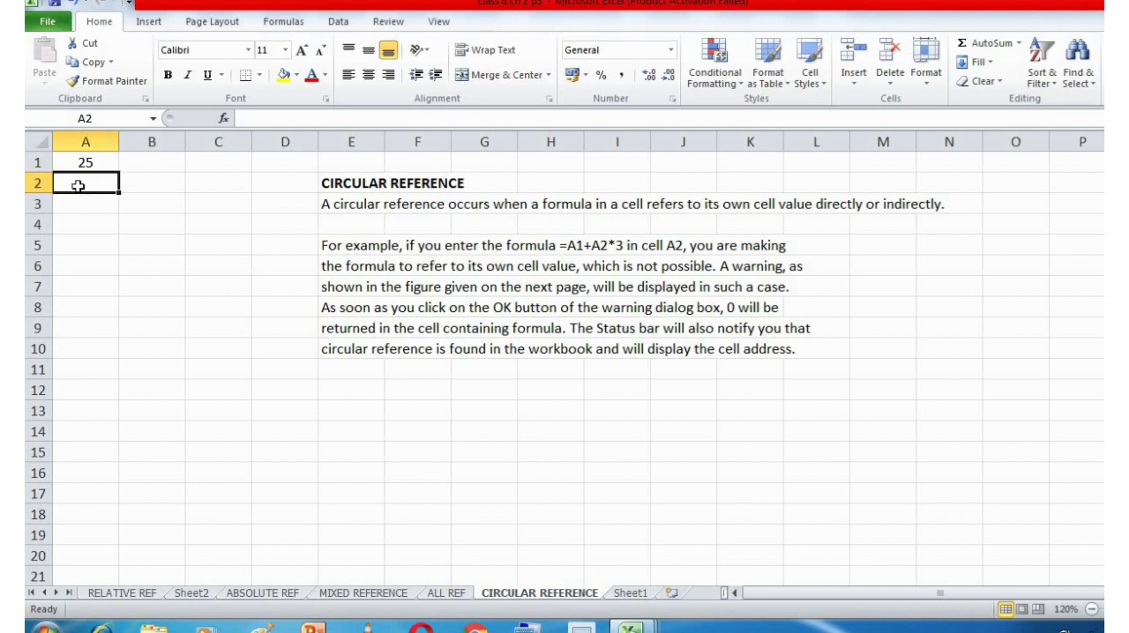
{"action": "type", "text": "="}
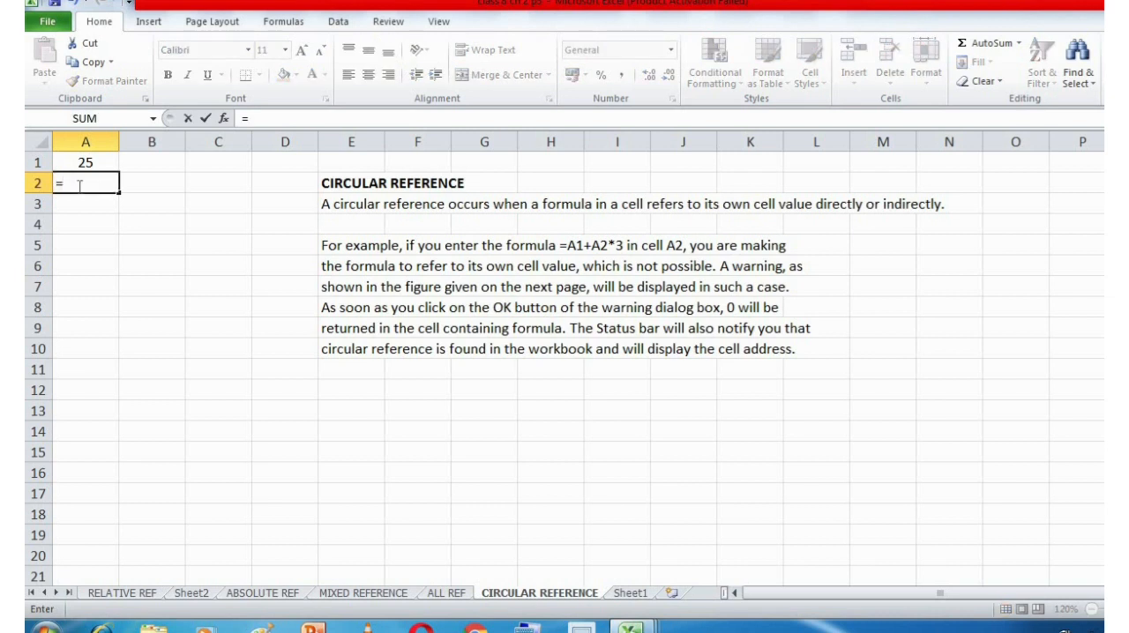
{"action": "type", "text": "1"}
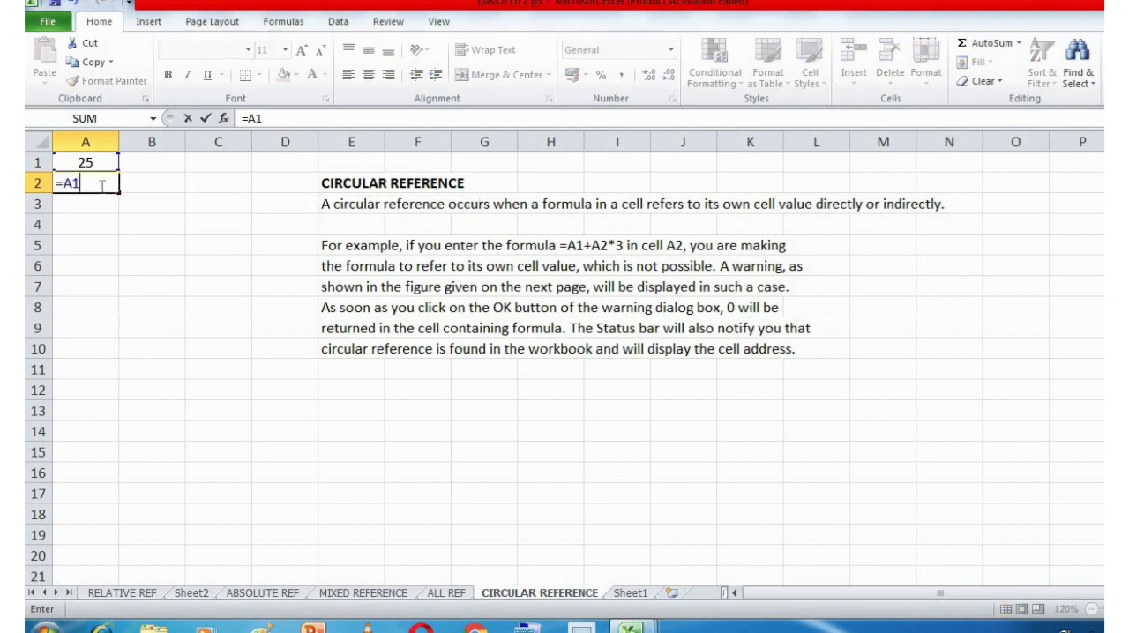
{"action": "type", "text": "+A"}
{"action": "type", "text": "2"}
{"action": "type", "text": "8"}
{"action": "type", "text": "3"}
{"action": "key", "text": "BackSpace"}
{"action": "key", "text": "BackSpace"}
{"action": "type", "text": "*3"}
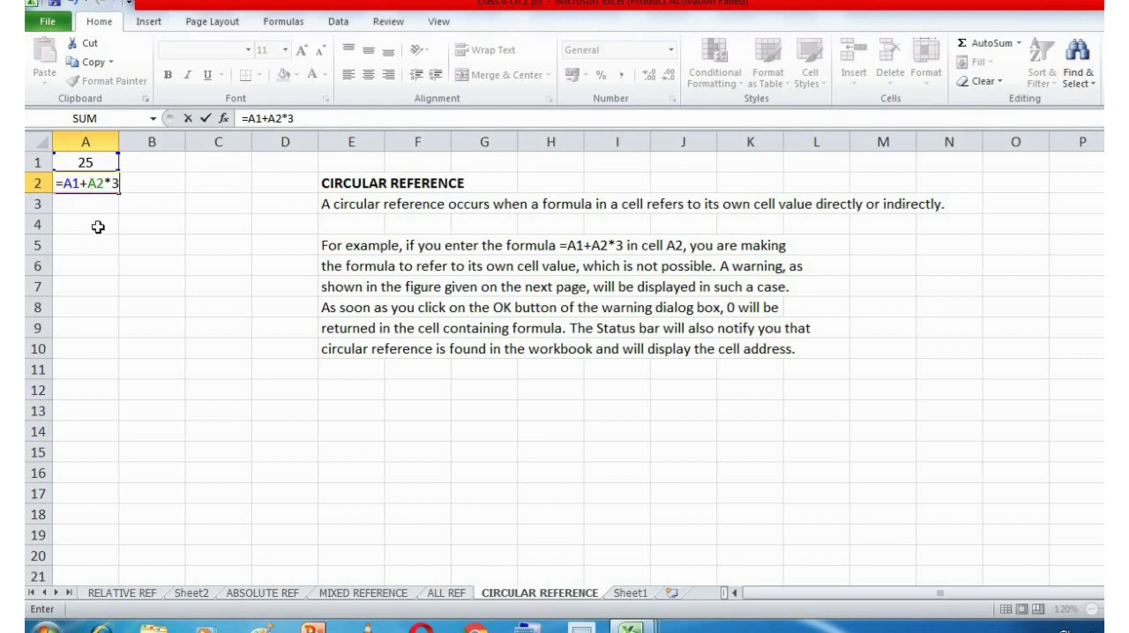
{"action": "key", "text": "Return"}
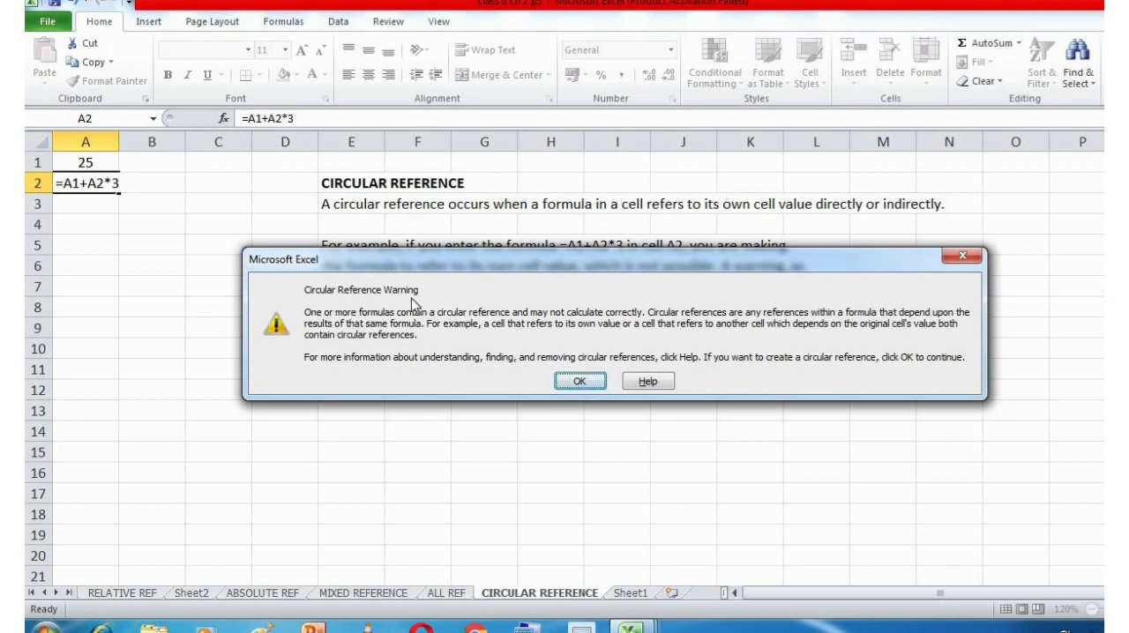
Accept the circular reference warning and highlight the whole formula inside cell A2.
{"action": "left_click", "coordinate": [568, 382]}
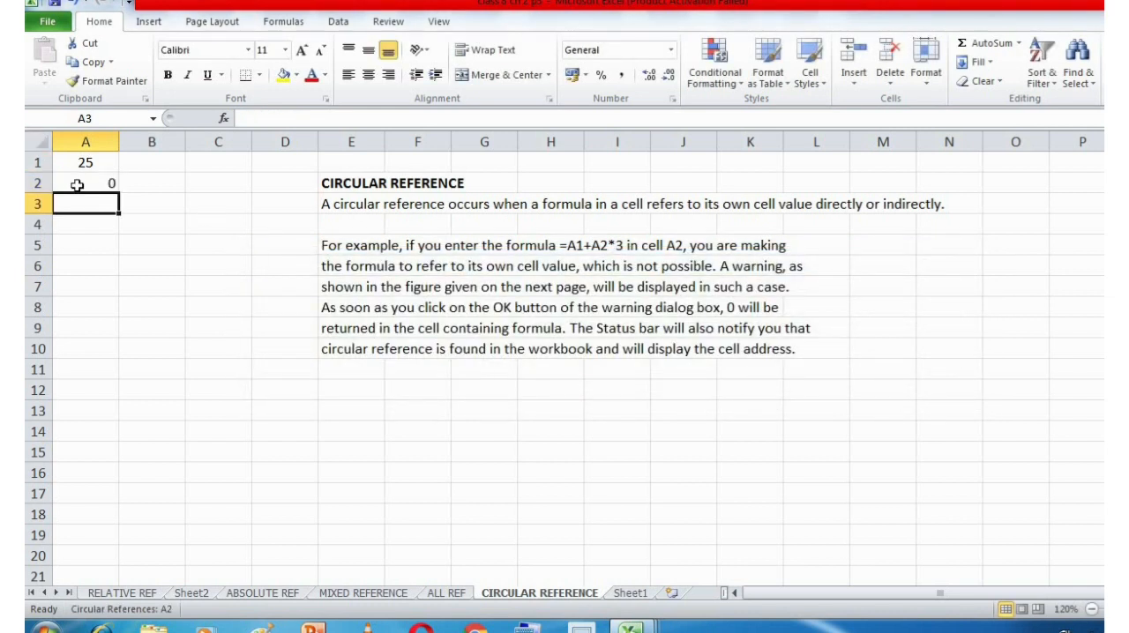
{"action": "left_click", "coordinate": [78, 185]}
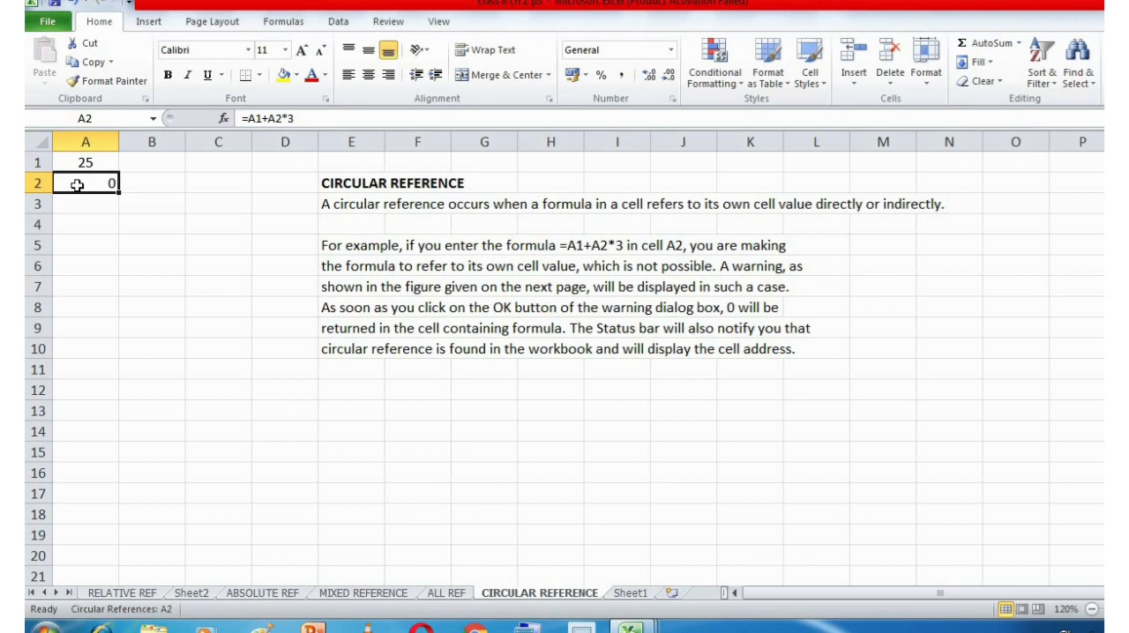
{"action": "double_click", "coordinate": [78, 185]}
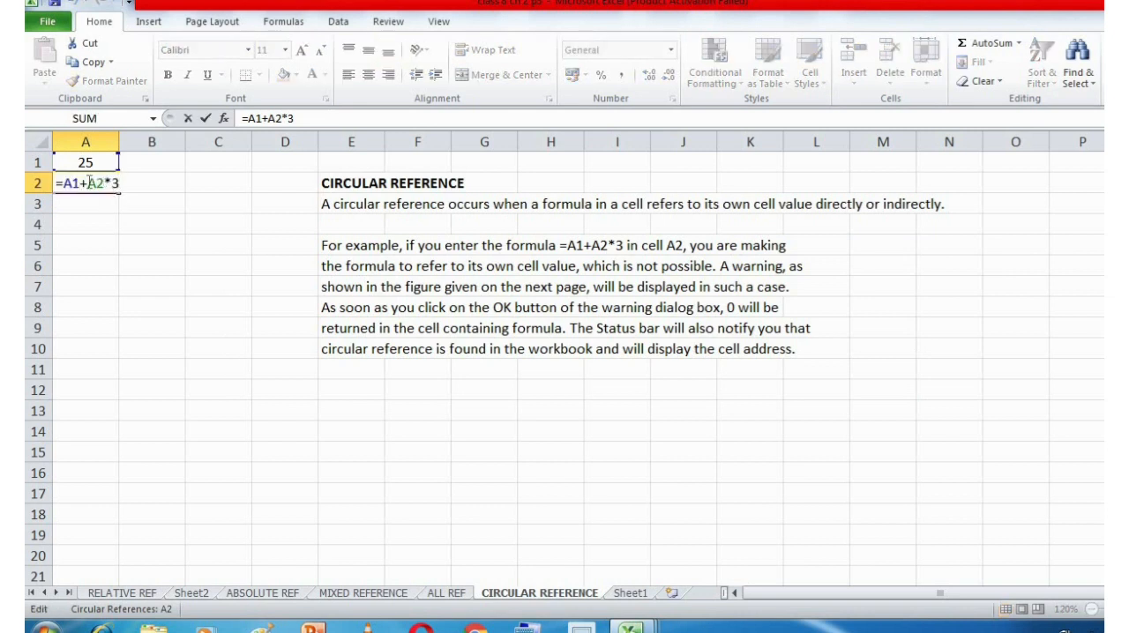
{"action": "left_click_drag", "start_coordinate": [119, 182], "coordinate": [55, 185]}
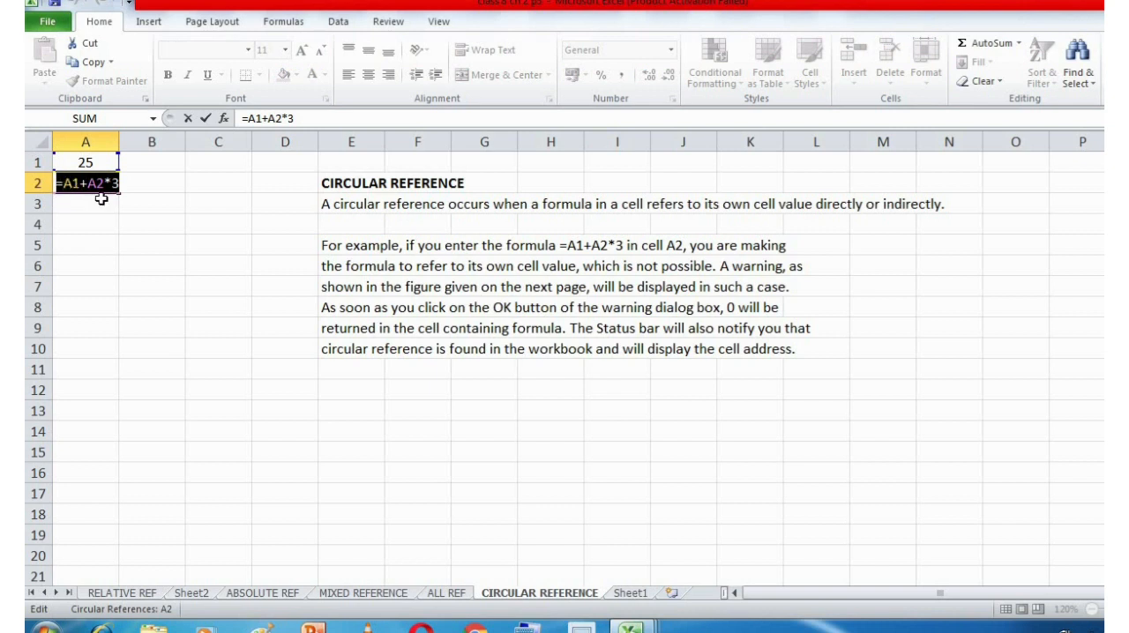
Close the formula in A2 with =A1+A2*3 intact and compare cell A2 with the empty cell A3.
{"action": "type", "text": "="}
{"action": "left_click", "coordinate": [86, 202]}
{"action": "key", "text": "ctrl+z"}
{"action": "left_click", "coordinate": [72, 183]}
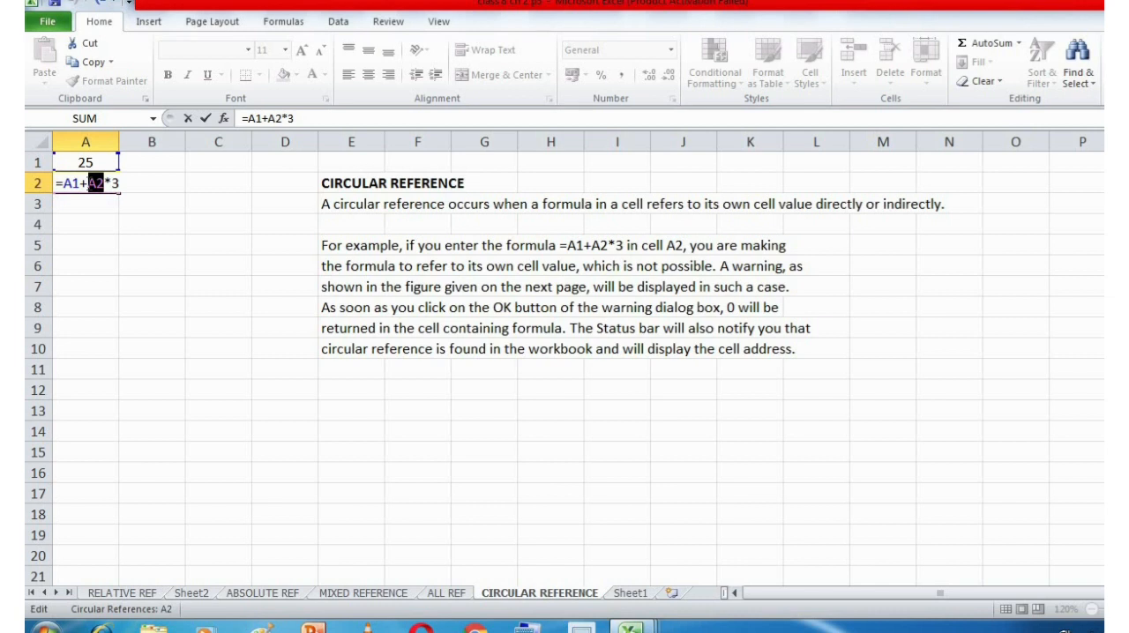
{"action": "key", "text": "Return"}
{"action": "left_click", "coordinate": [107, 181]}
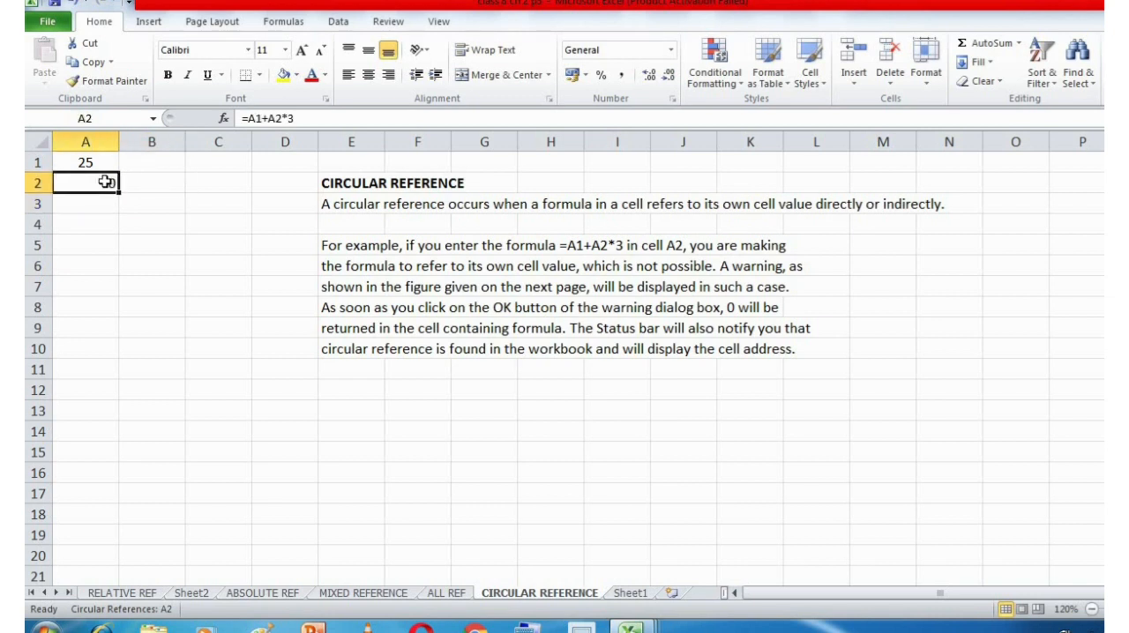
{"action": "left_click", "coordinate": [104, 202]}
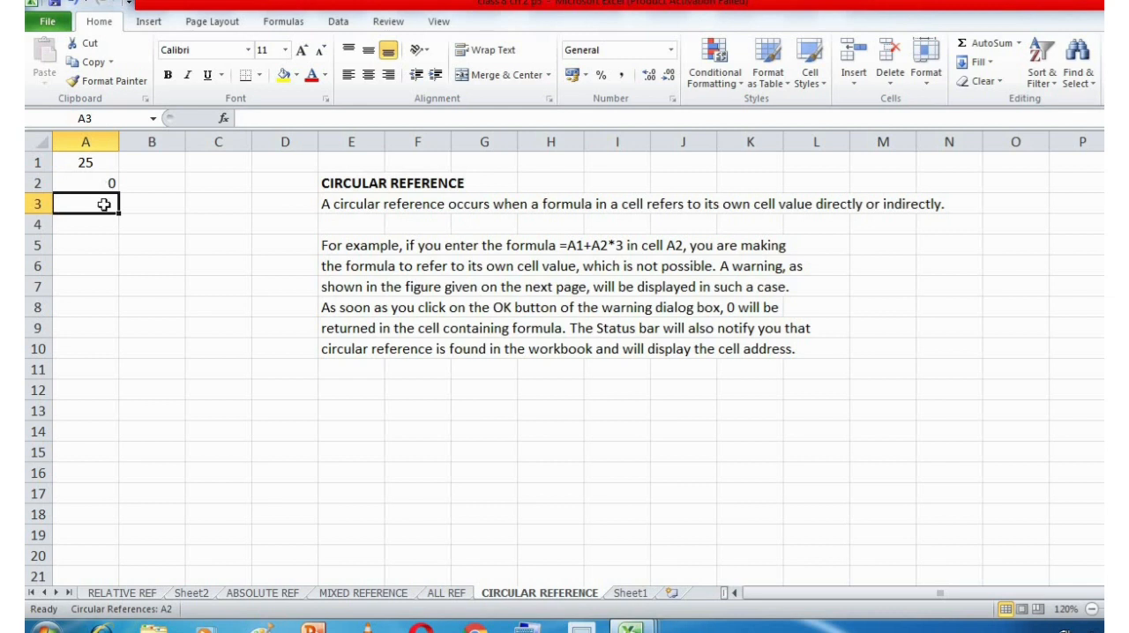
{"action": "left_click", "coordinate": [102, 183]}
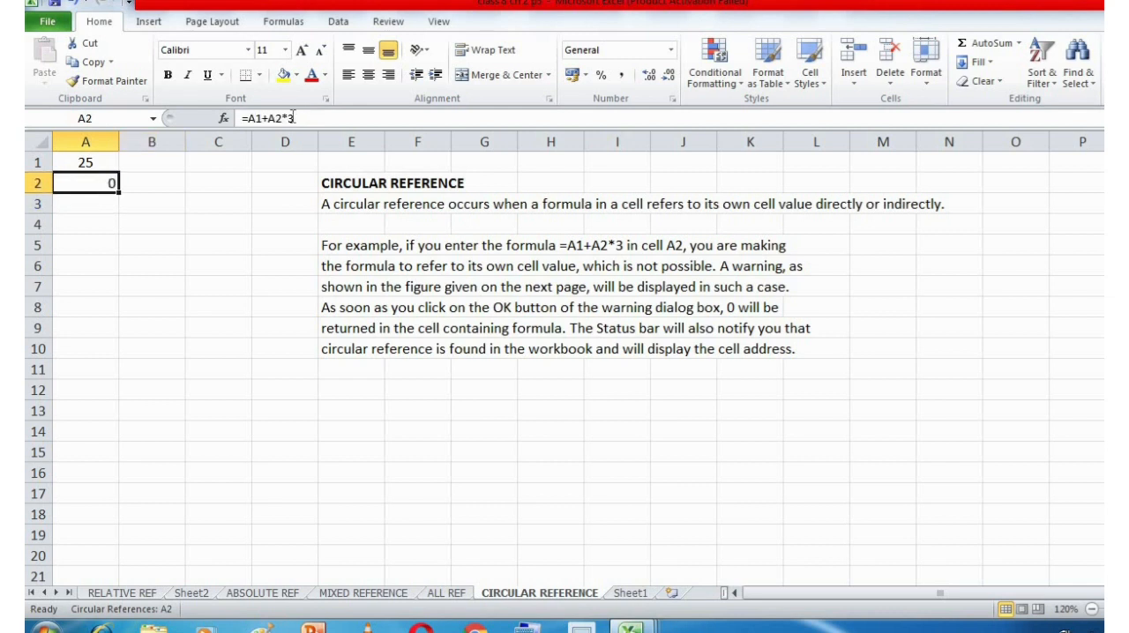
{"action": "left_click_drag", "start_coordinate": [293, 118], "coordinate": [208, 118]}
{"action": "key", "text": "ctrl+c"}
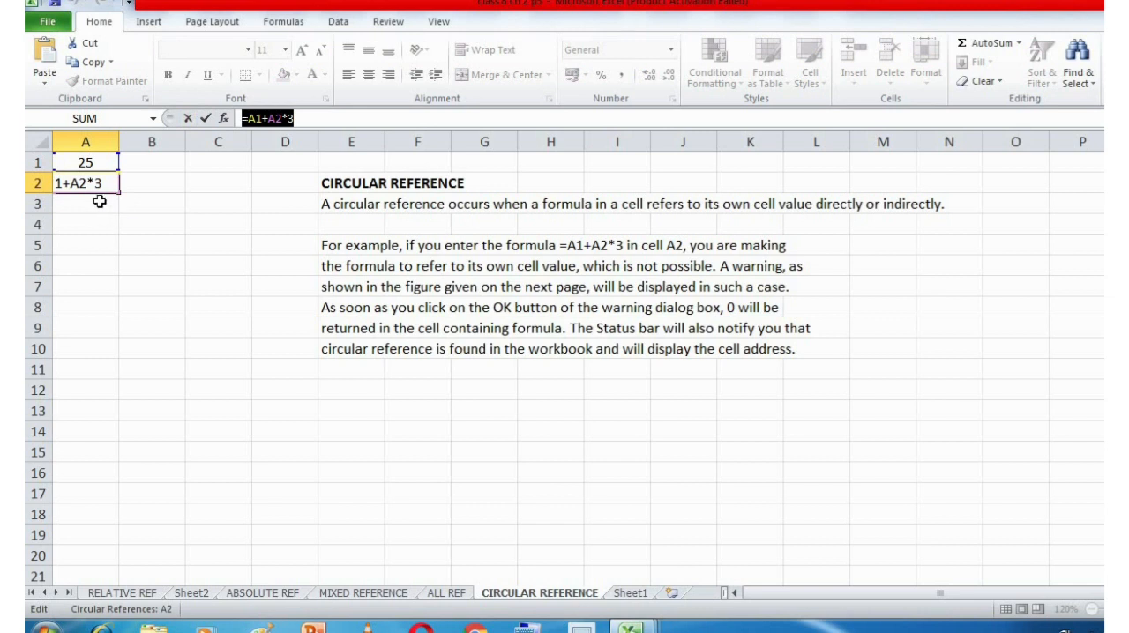
{"action": "left_click", "coordinate": [99, 201]}
{"action": "key", "text": "Escape"}
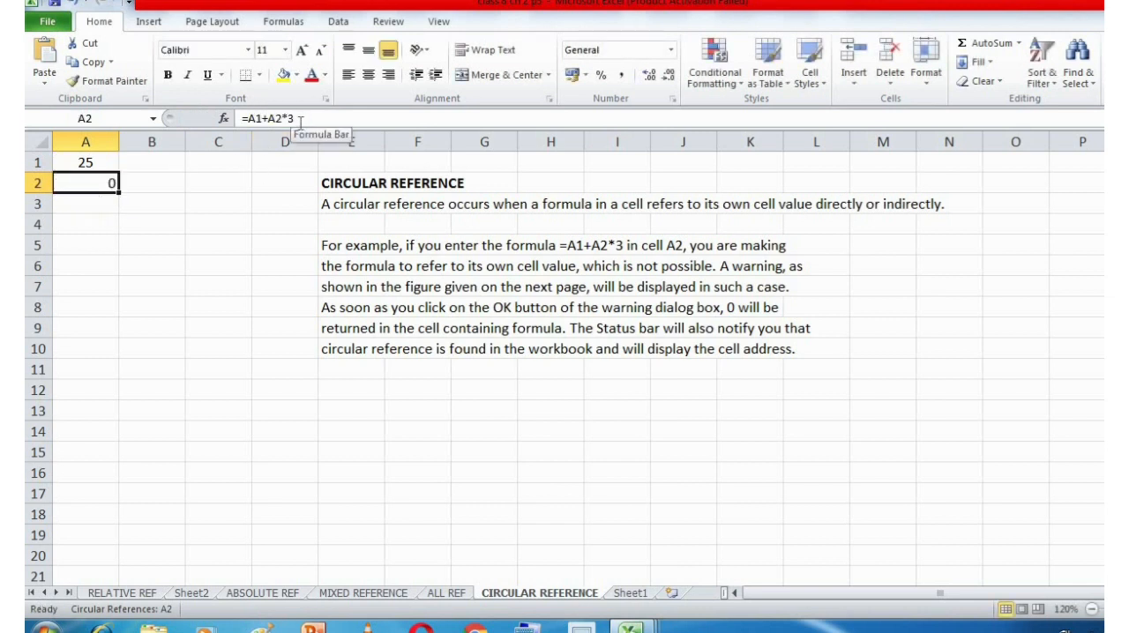
Copy cell A2 into cell A3 and check the references in the pasted formula.
{"action": "key", "text": "ctrl+c"}
{"action": "left_click", "coordinate": [75, 204]}
{"action": "key", "text": "ctrl+v"}
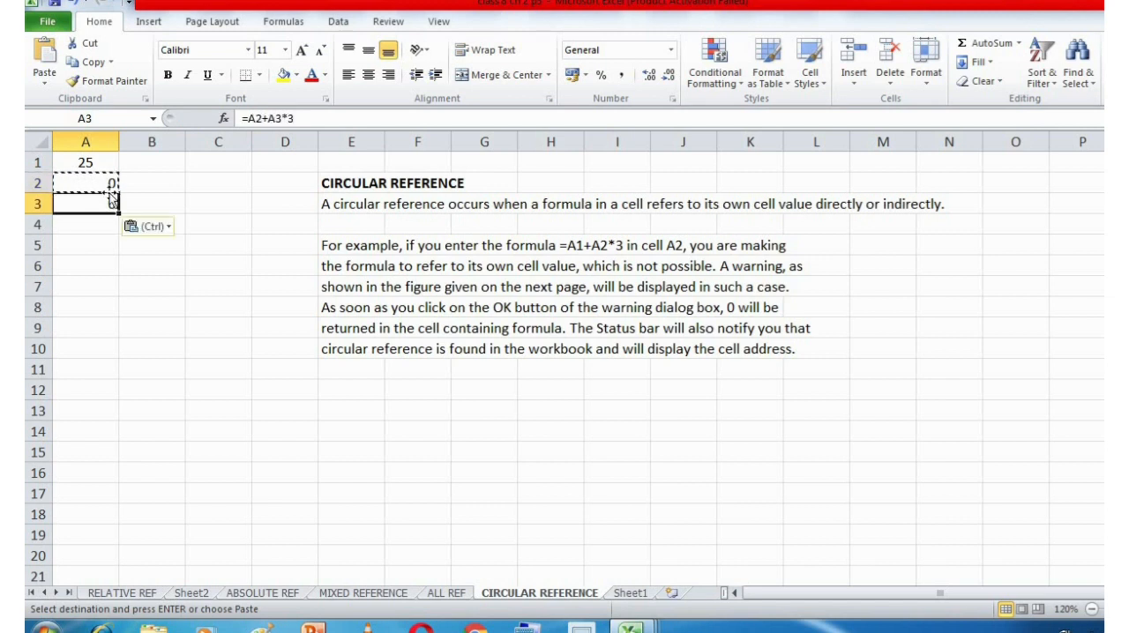
{"action": "double_click", "coordinate": [102, 204]}
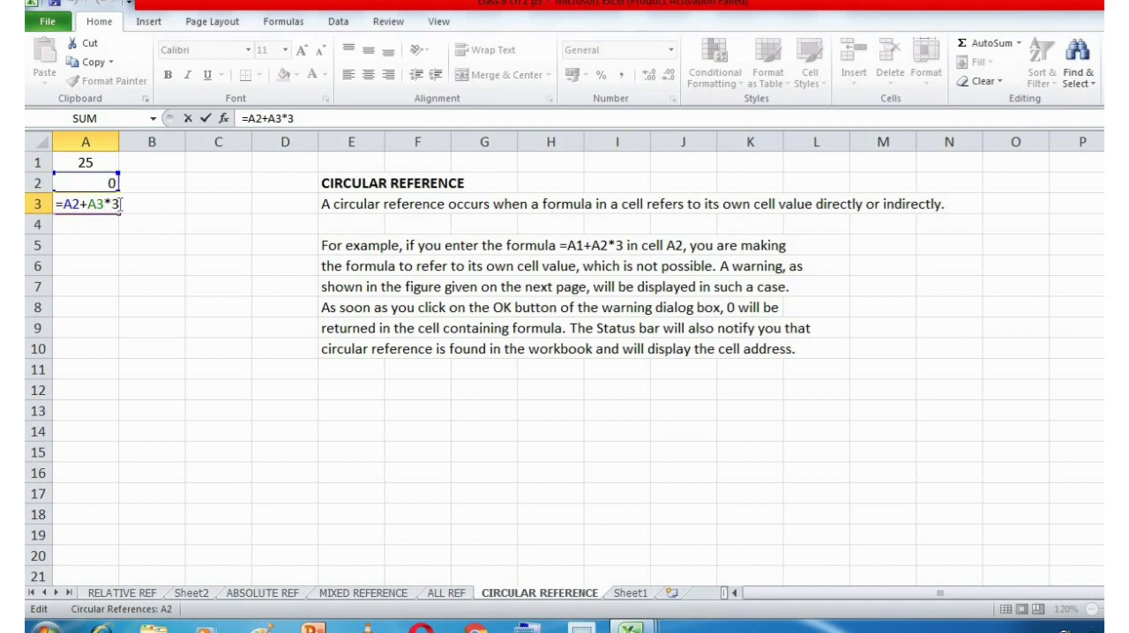
{"action": "key", "text": "Return"}
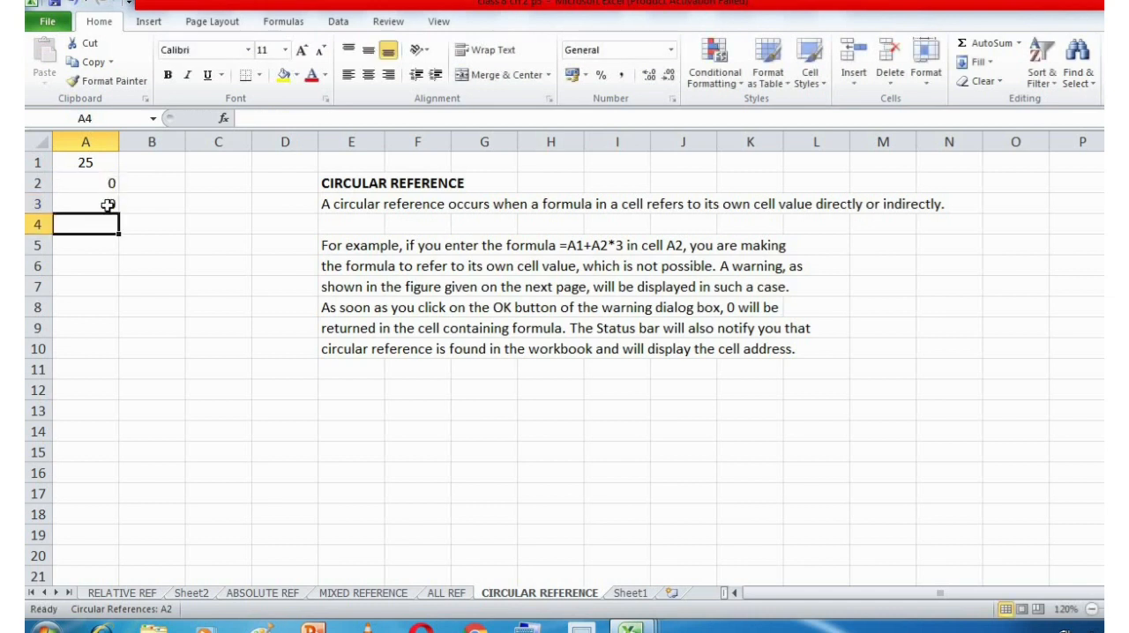
Replace the formula in cell A2 with the value 2.
{"action": "left_click", "coordinate": [108, 205]}
{"action": "left_click", "coordinate": [108, 184]}
{"action": "type", "text": "1"}
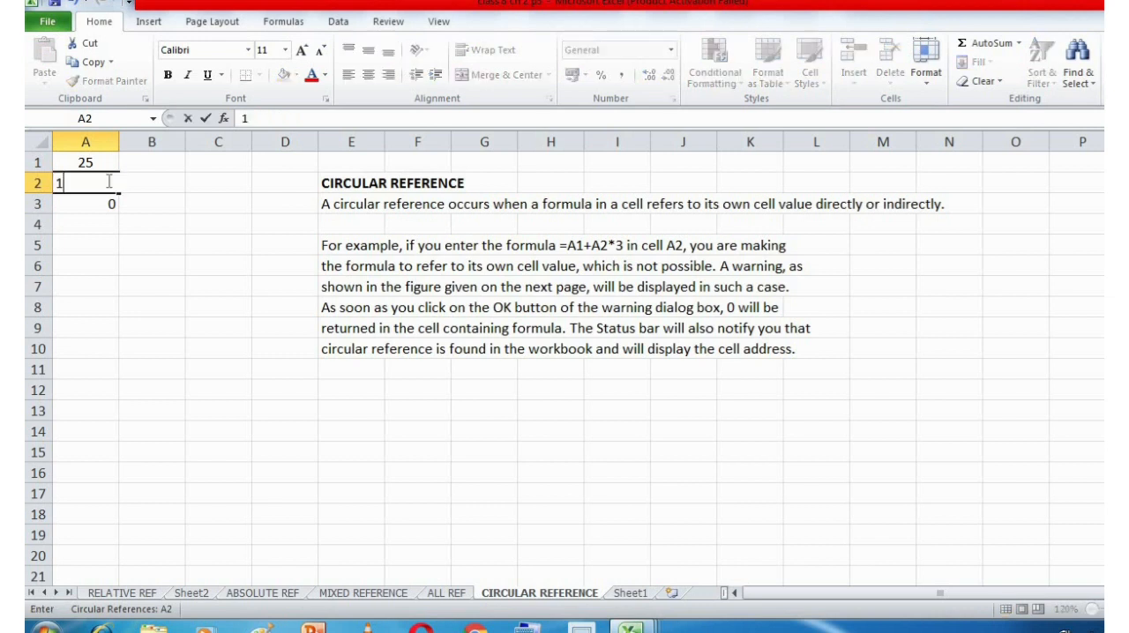
{"action": "type", "text": "+A2"}
{"action": "key", "text": "Return"}
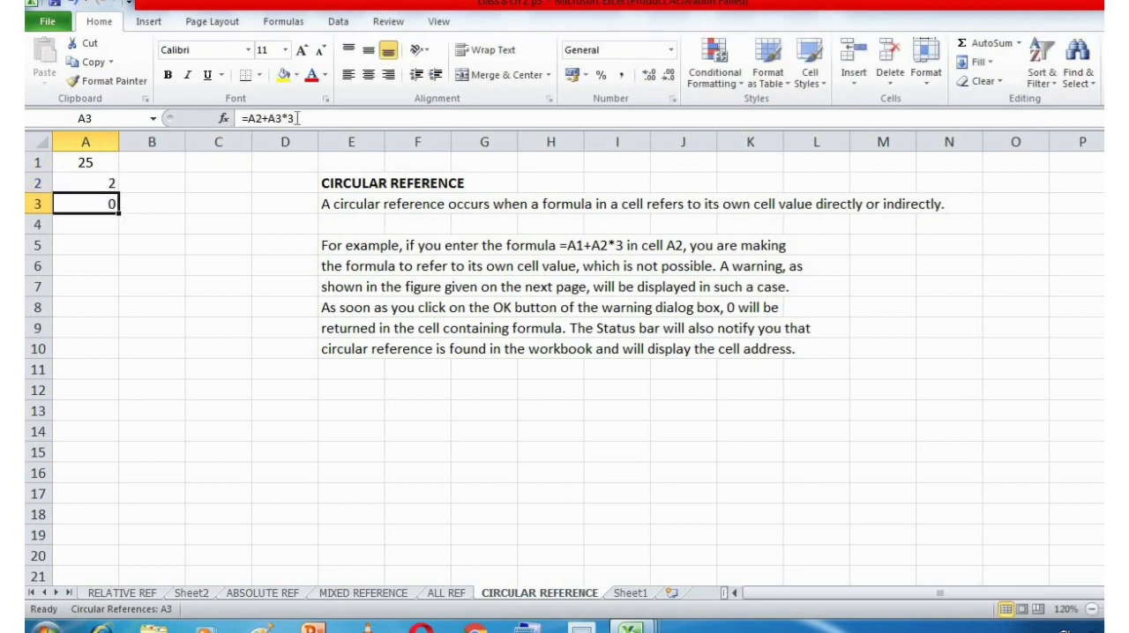
Examine the formula in cell A3 and compare it with the value in A2.
{"action": "double_click", "coordinate": [114, 204]}
{"action": "key", "text": "Return"}
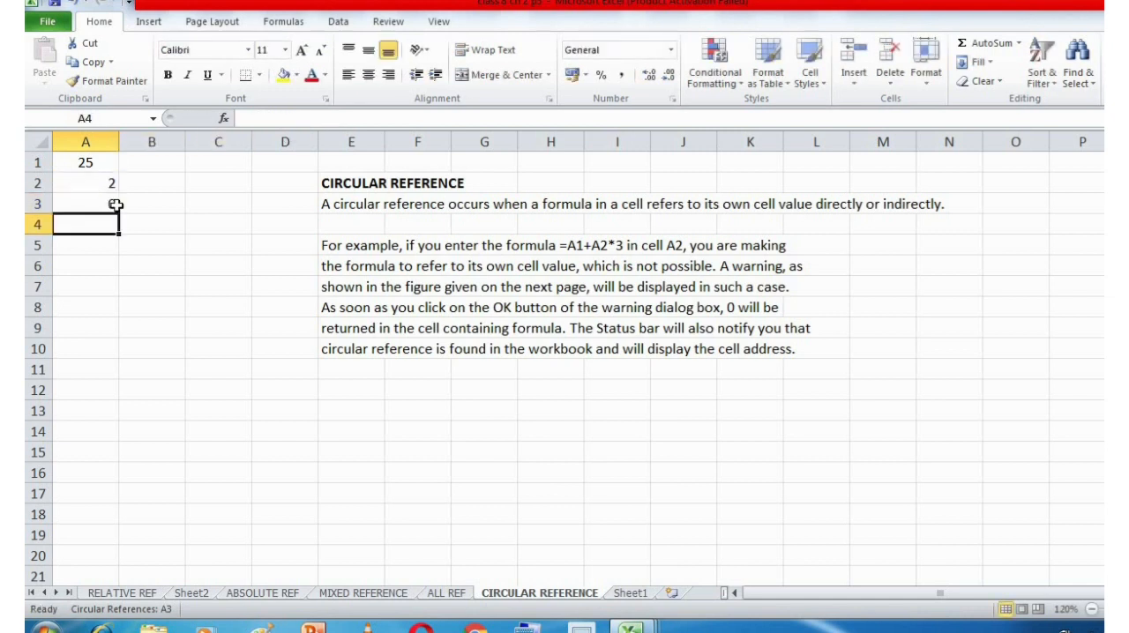
{"action": "left_click", "coordinate": [113, 203]}
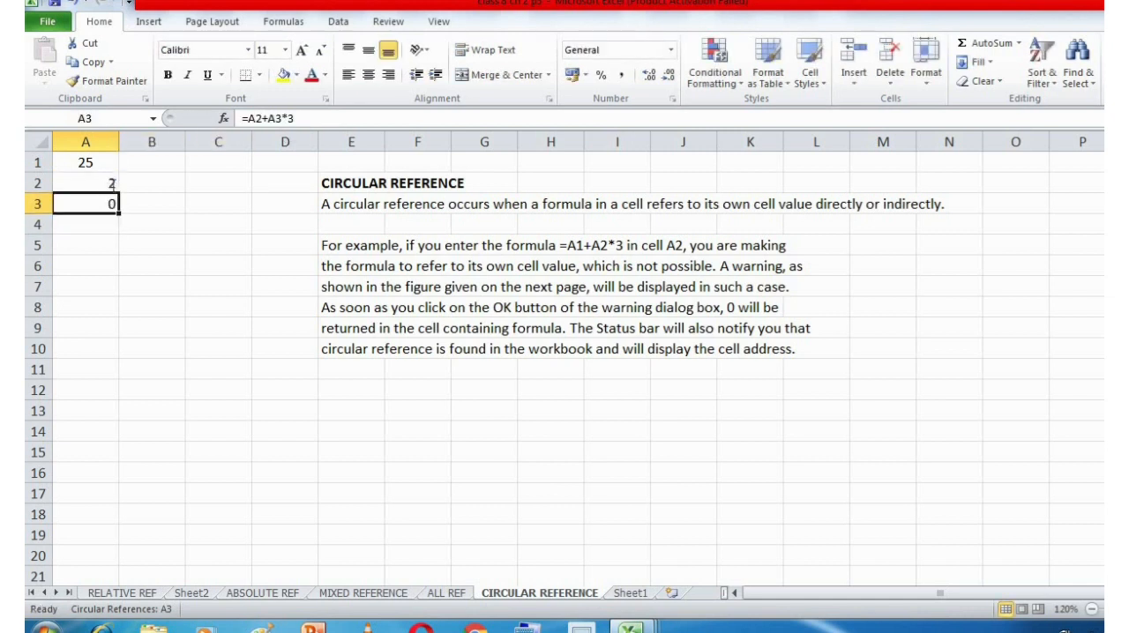
{"action": "double_click", "coordinate": [113, 183]}
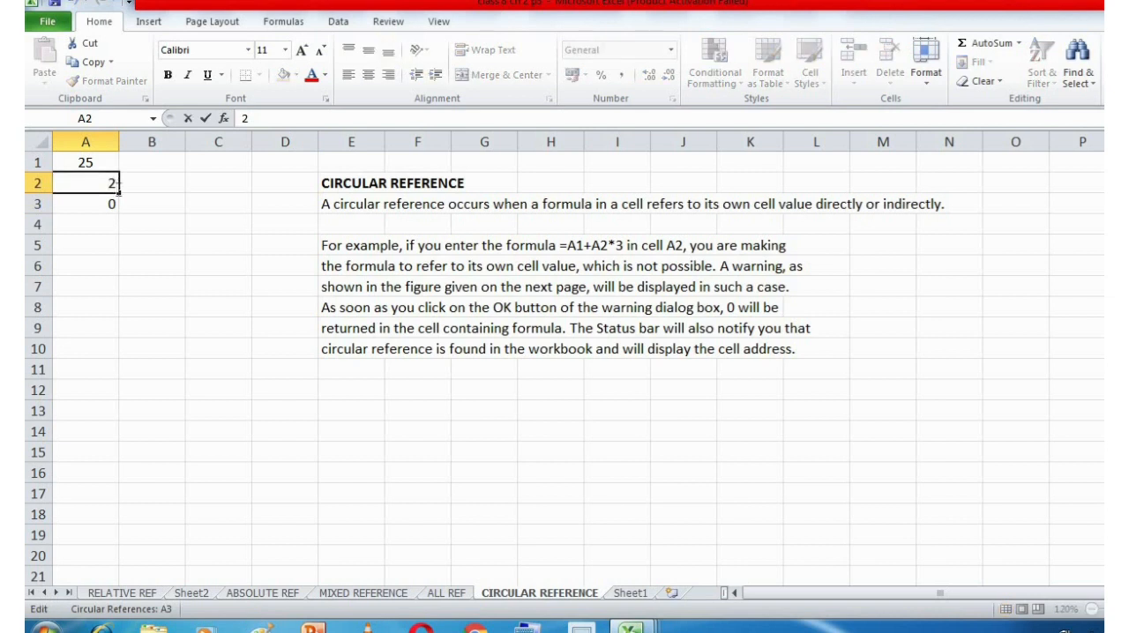
{"action": "double_click", "coordinate": [114, 204]}
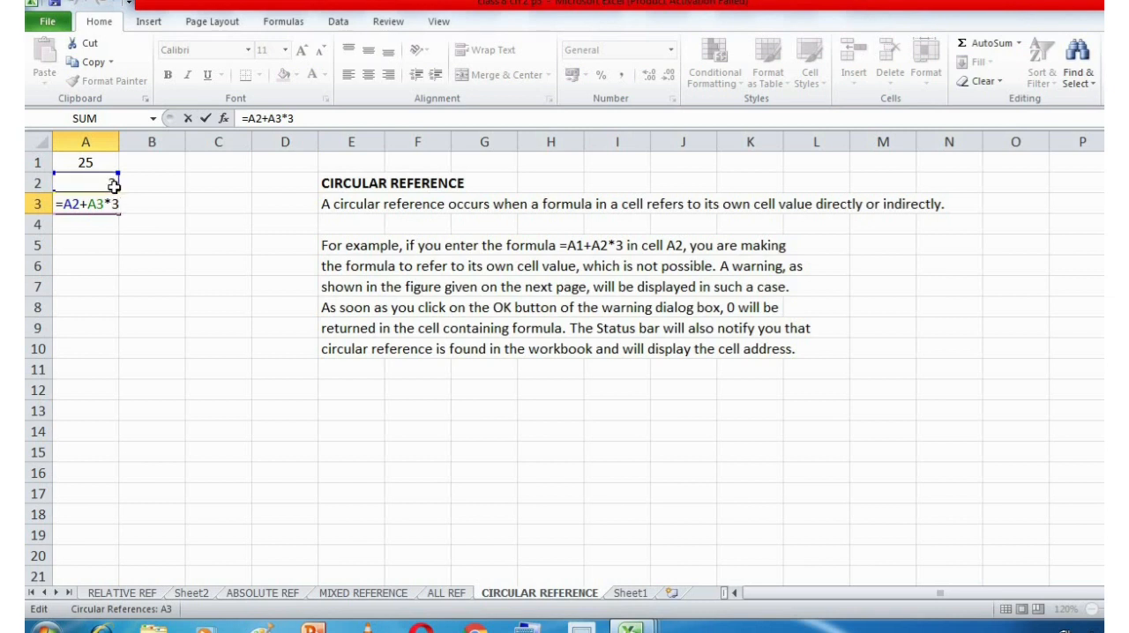
Try changing the multiplier in the A3 formula to a cell reference, and clear the contents of A3.
{"action": "left_click", "coordinate": [114, 185]}
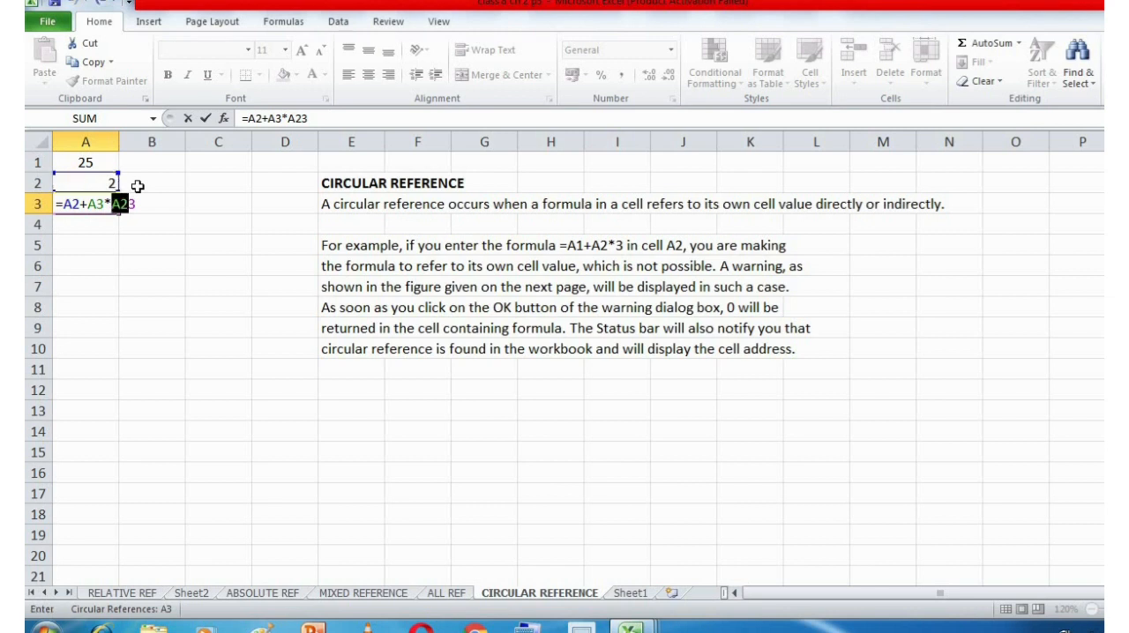
{"action": "key", "text": "BackSpace"}
{"action": "key", "text": "BackSpace"}
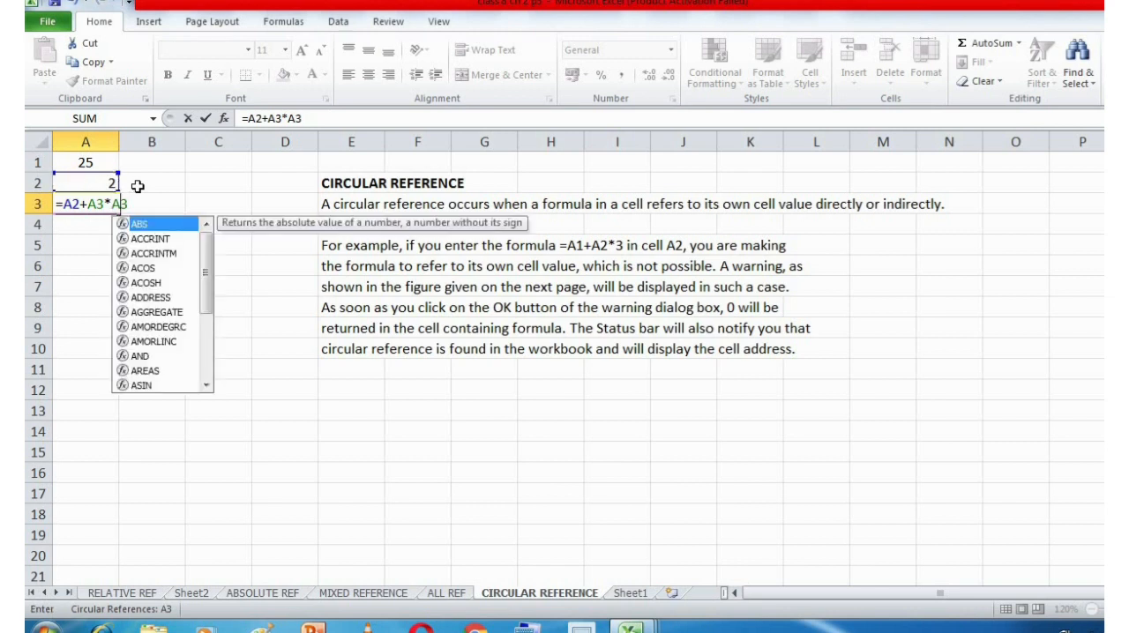
{"action": "type", "text": "3"}
{"action": "left_click", "coordinate": [82, 209]}
{"action": "left_click_drag", "start_coordinate": [128, 208], "coordinate": [33, 208]}
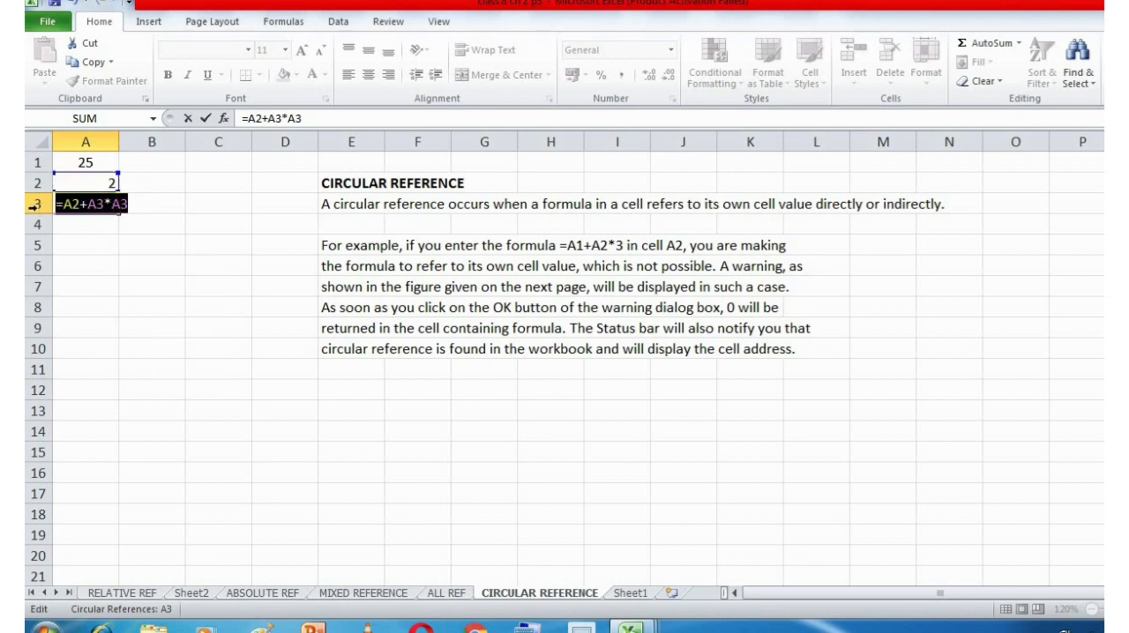
{"action": "key", "text": "Escape"}
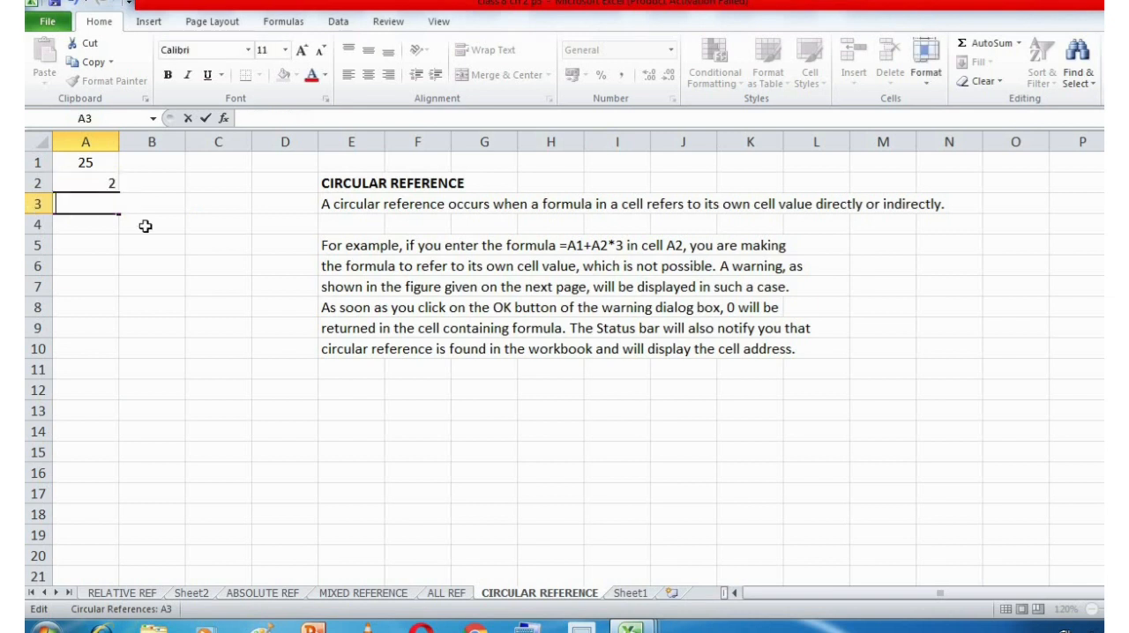
Enter 25 in cell C1 and 2 in cell C2 as values for a non-circular example.
{"action": "left_click", "coordinate": [192, 167]}
{"action": "type", "text": "25"}
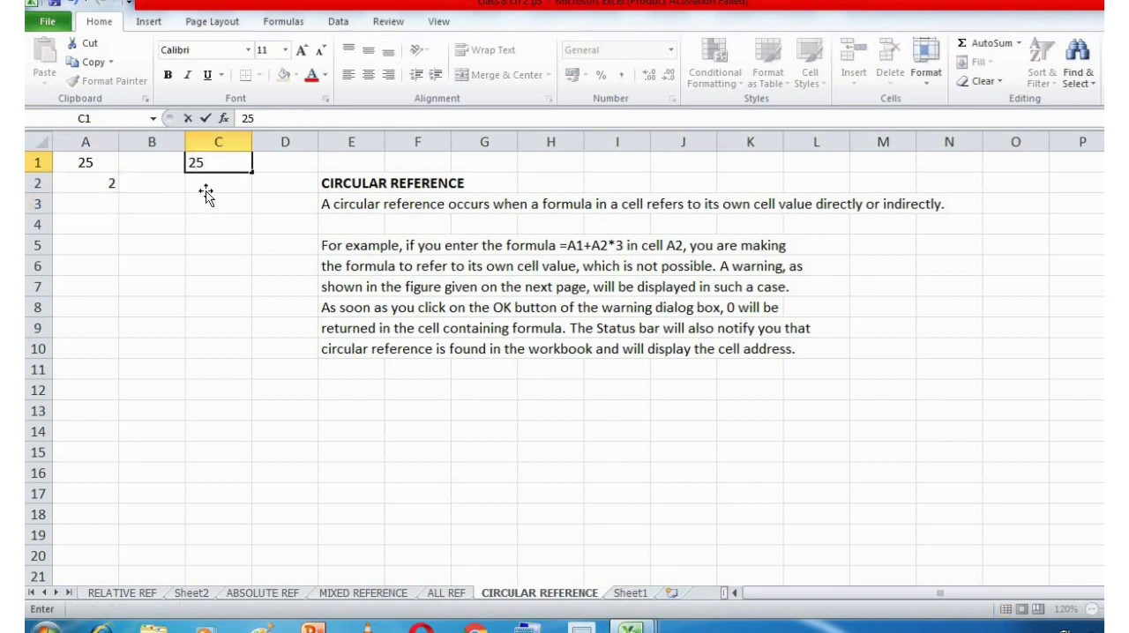
{"action": "left_click", "coordinate": [206, 193]}
{"action": "type", "text": "2"}
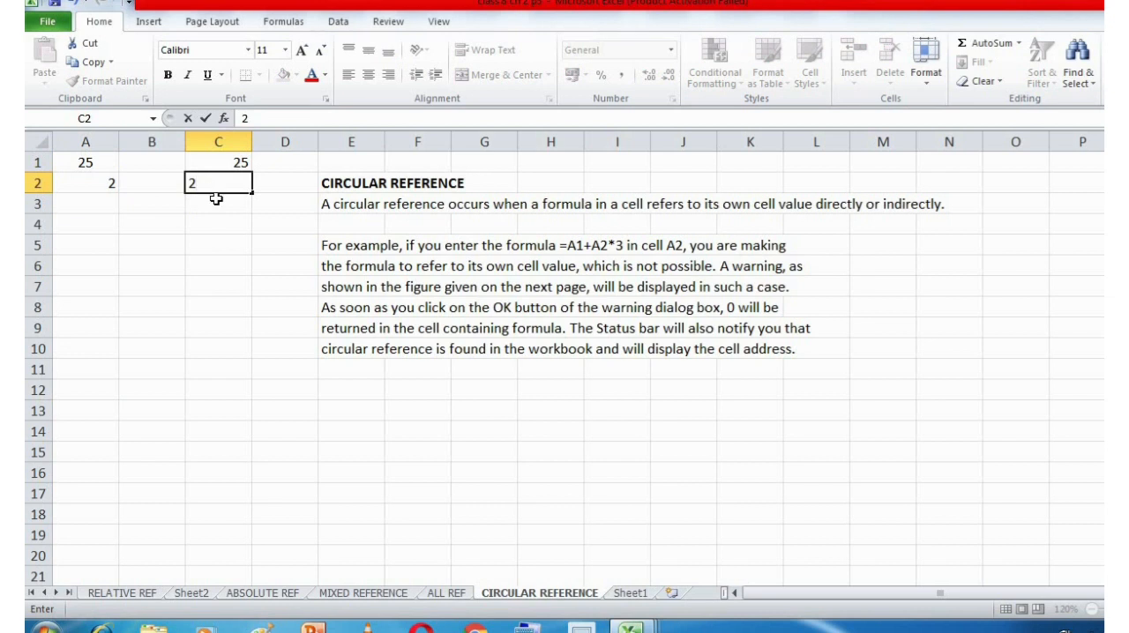
Enter the formula =C1+C2*3 in cell C3.
{"action": "left_click", "coordinate": [216, 199]}
{"action": "double_click", "coordinate": [216, 199]}
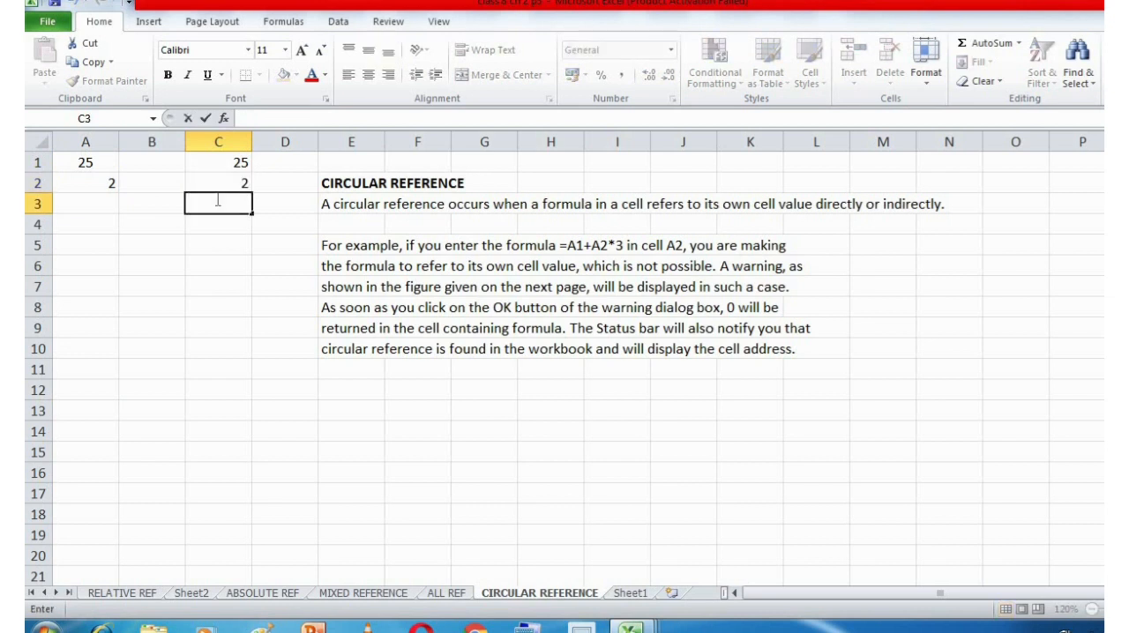
{"action": "type", "text": "="}
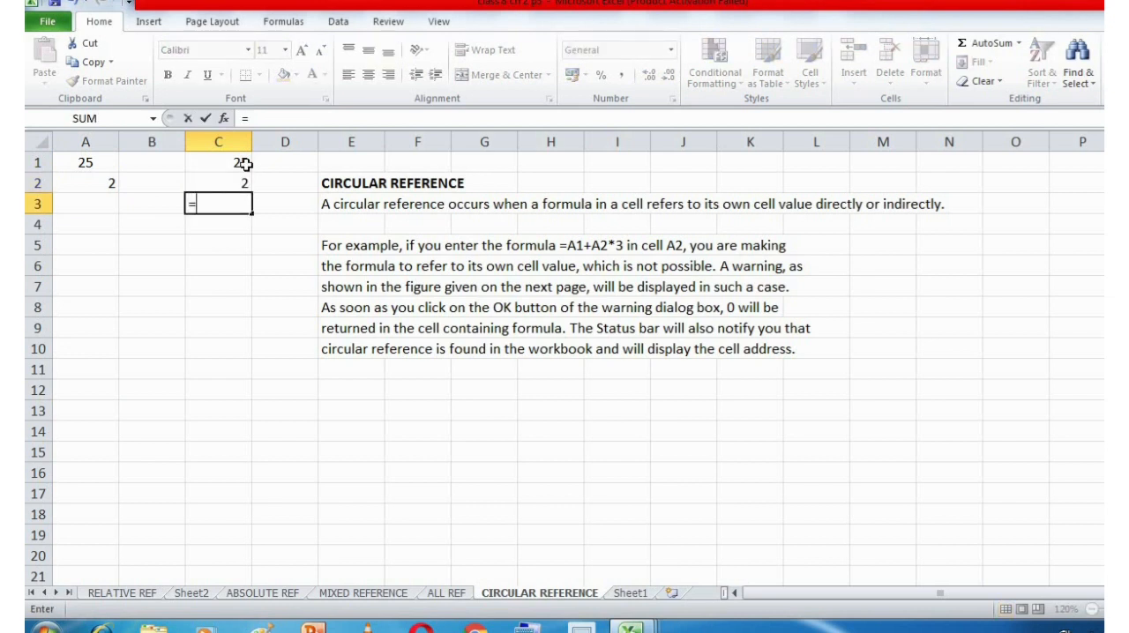
{"action": "left_click", "coordinate": [244, 164]}
{"action": "type", "text": "+"}
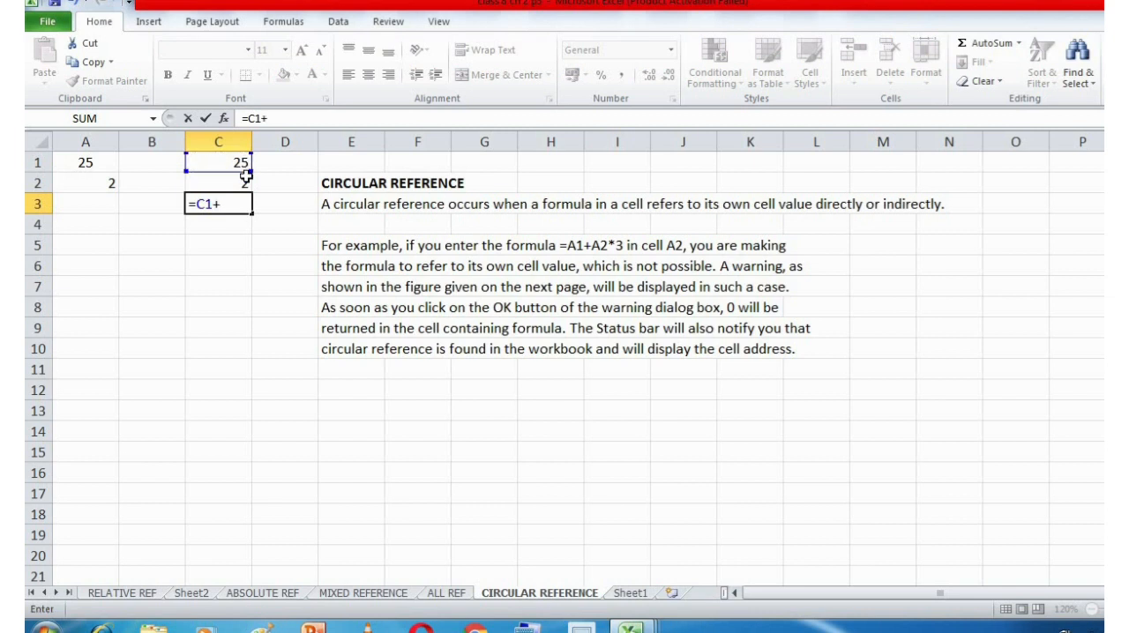
{"action": "left_click", "coordinate": [245, 176]}
{"action": "type", "text": "*"}
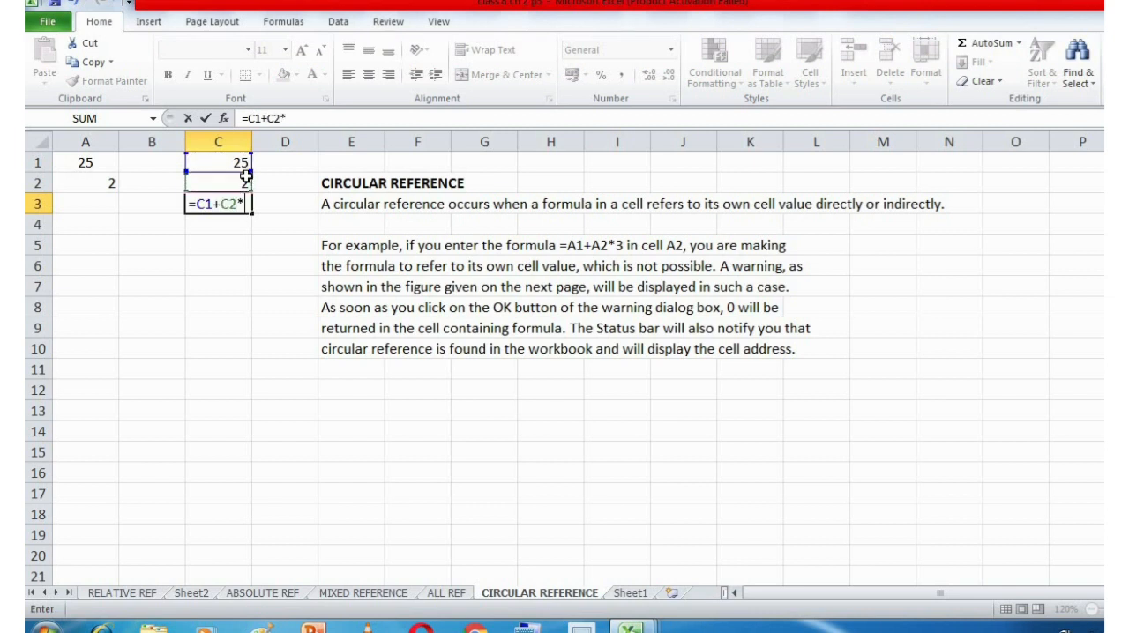
{"action": "type", "text": "3"}
{"action": "key", "text": "Return"}
Examine the references in the C3 formula and close it without changes.
{"action": "left_click", "coordinate": [243, 202]}
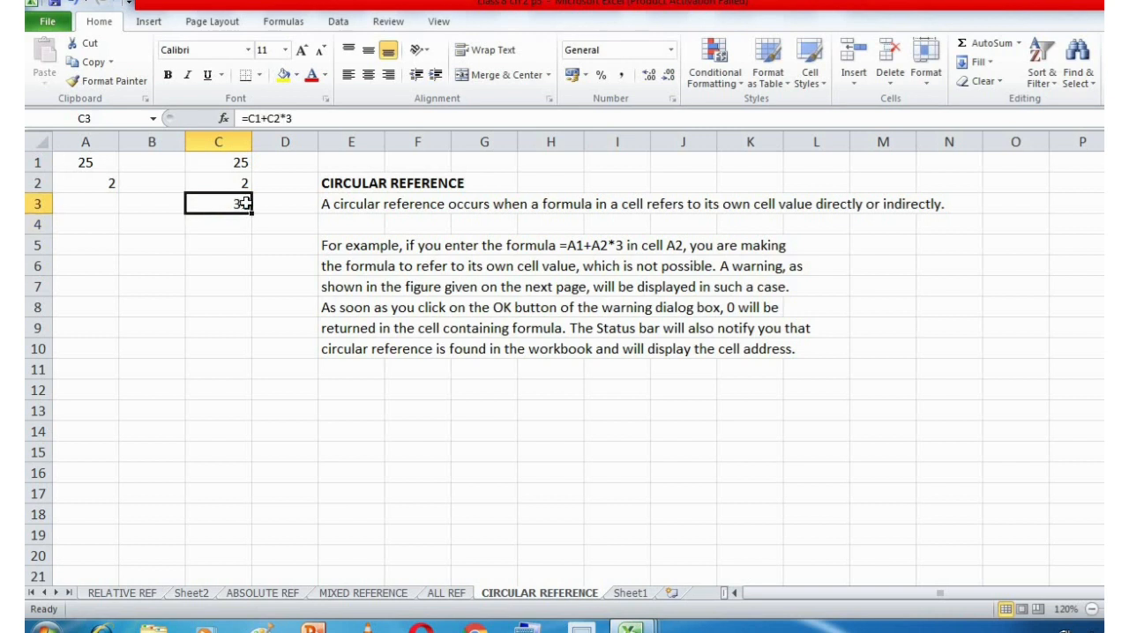
{"action": "left_click", "coordinate": [281, 118]}
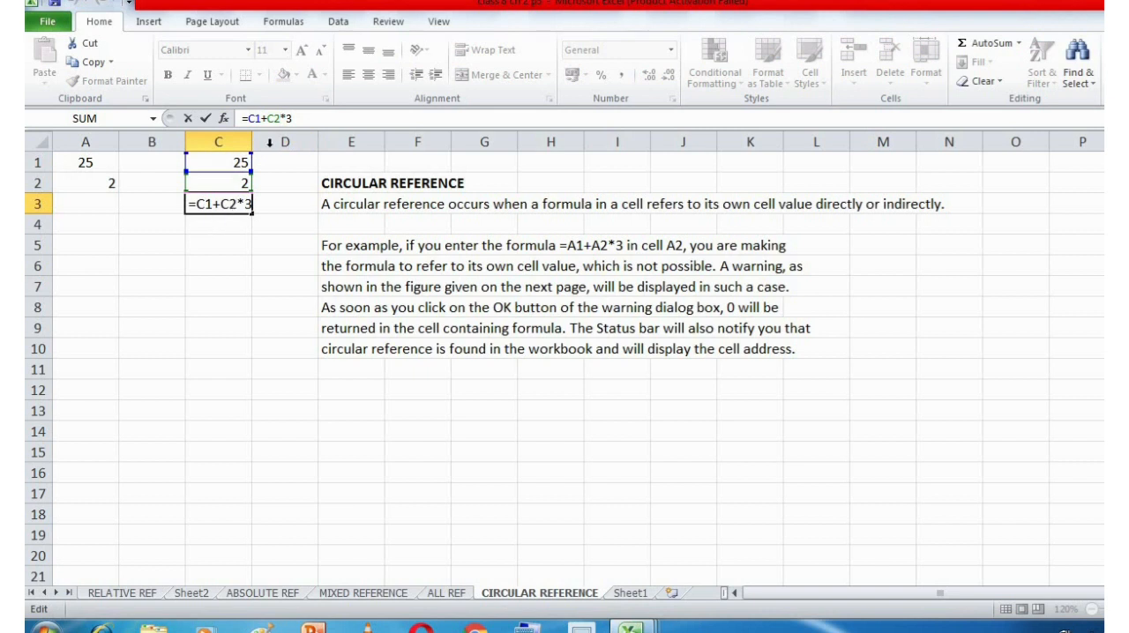
{"action": "left_click", "coordinate": [278, 121]}
{"action": "key", "text": "Return"}
Replace the value in cell A2 with the self-referencing formula =A1+A2*3 and accept the circular reference warning.
{"action": "left_click", "coordinate": [97, 185]}
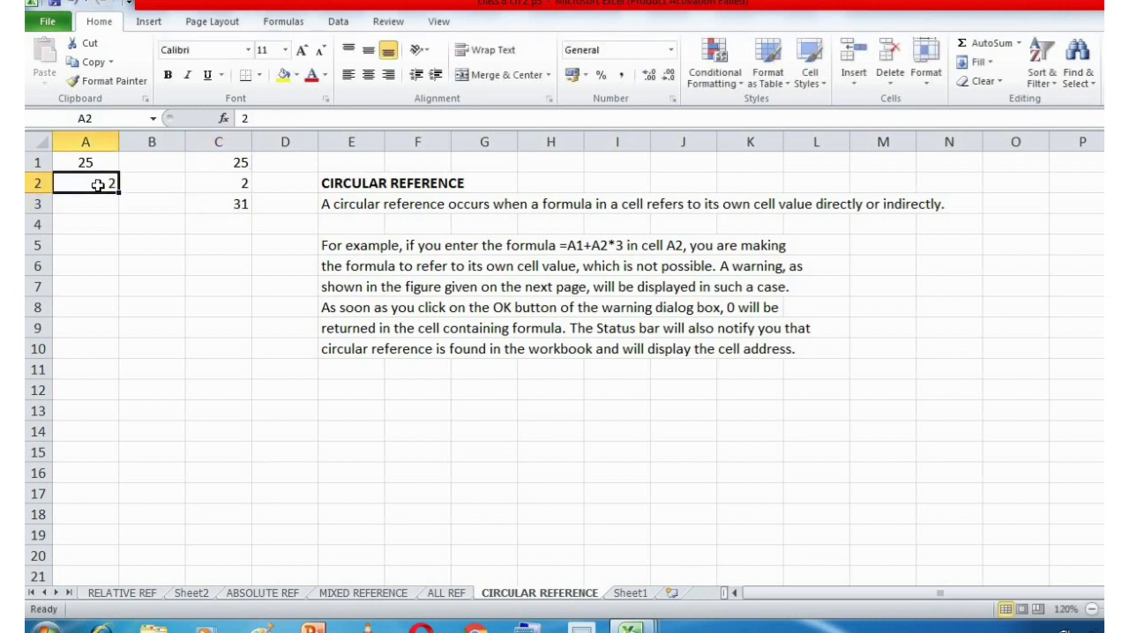
{"action": "key", "text": "BackSpace"}
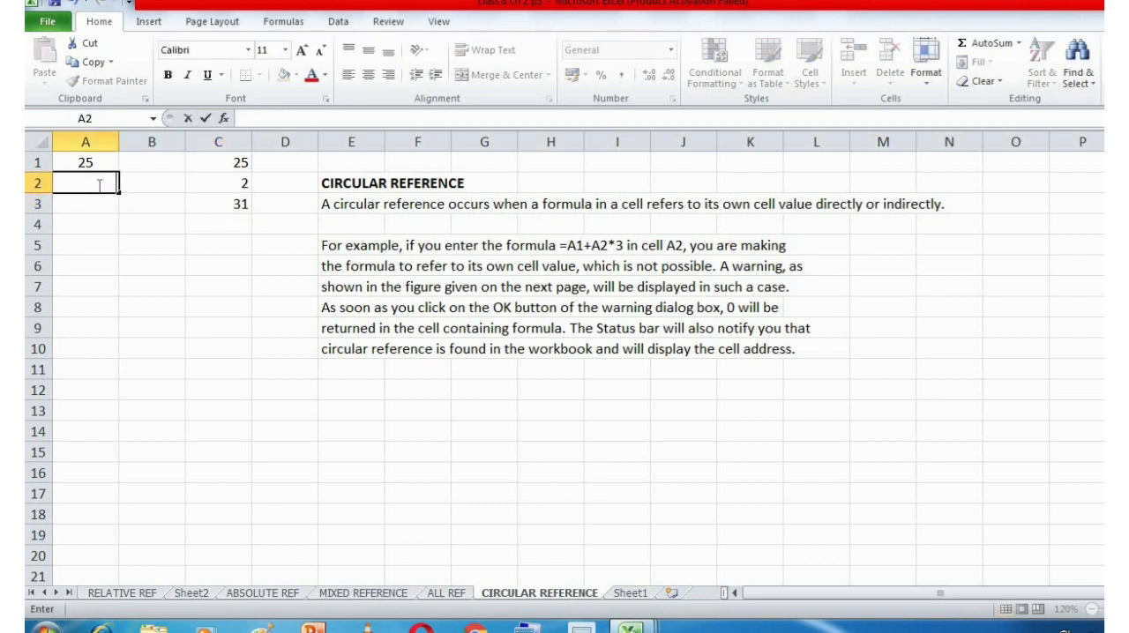
{"action": "type", "text": "="}
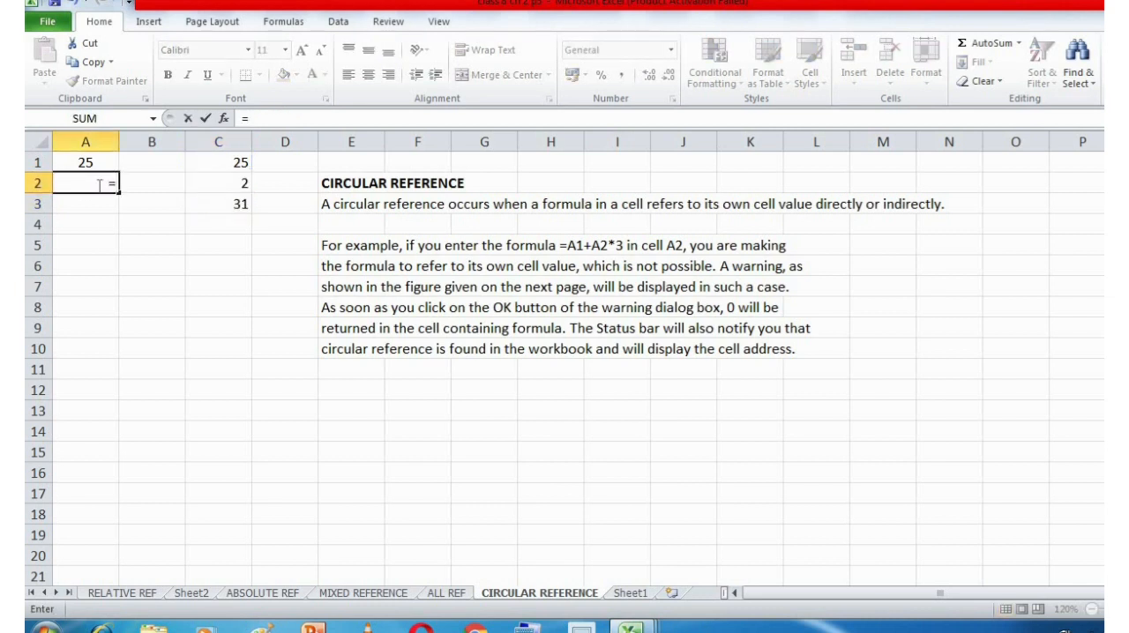
{"action": "type", "text": "A1+"}
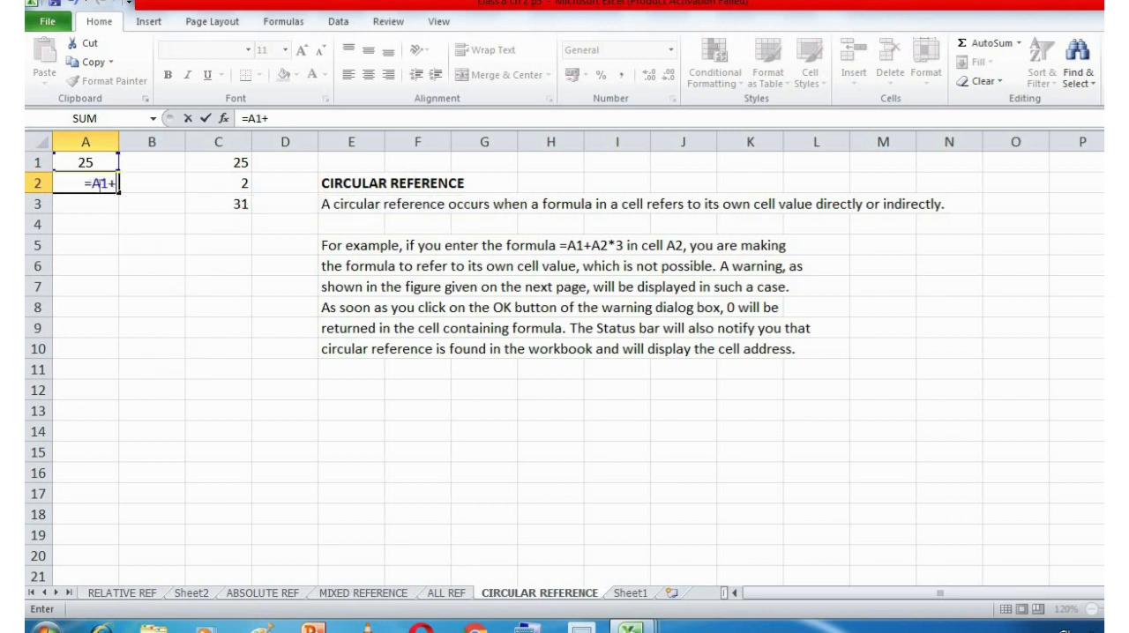
{"action": "type", "text": "A2"}
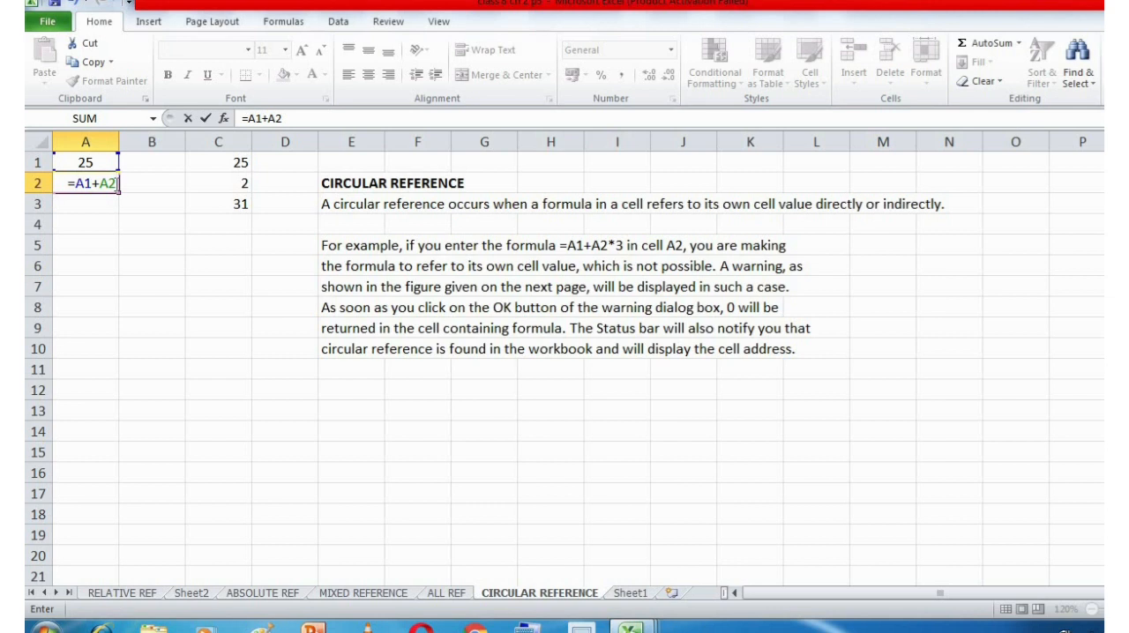
{"action": "type", "text": "*3"}
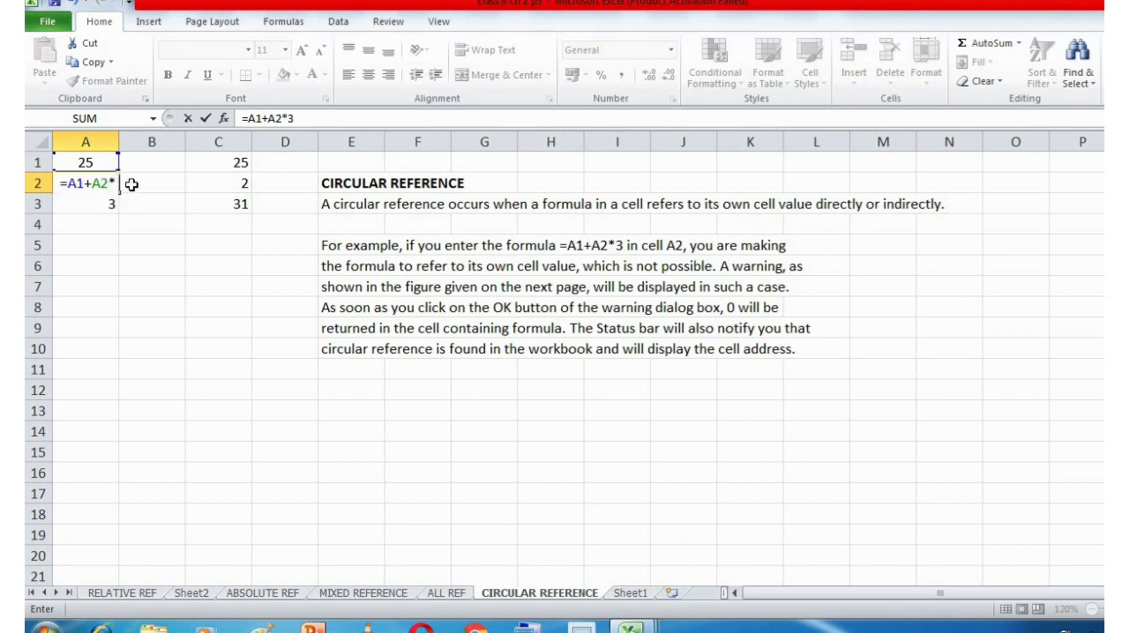
{"action": "key", "text": "BackSpace"}
{"action": "type", "text": "3"}
{"action": "key", "text": "Return"}
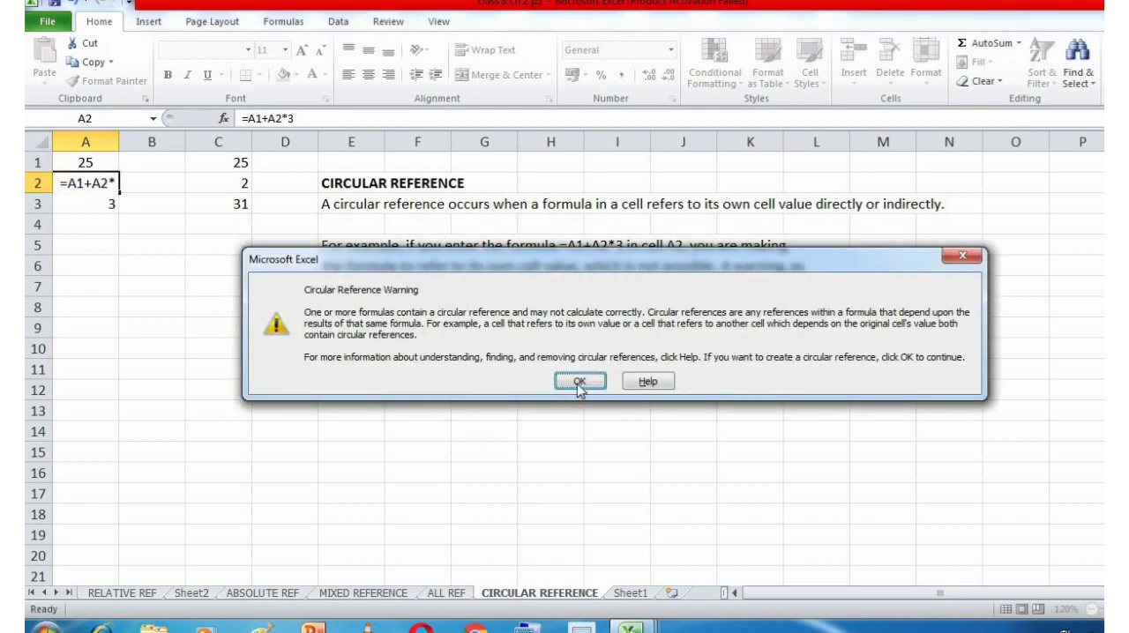
{"action": "left_click", "coordinate": [578, 386]}
Examine the A2 reference inside cell A2's own formula, and leave the formula.
{"action": "left_click", "coordinate": [110, 180]}
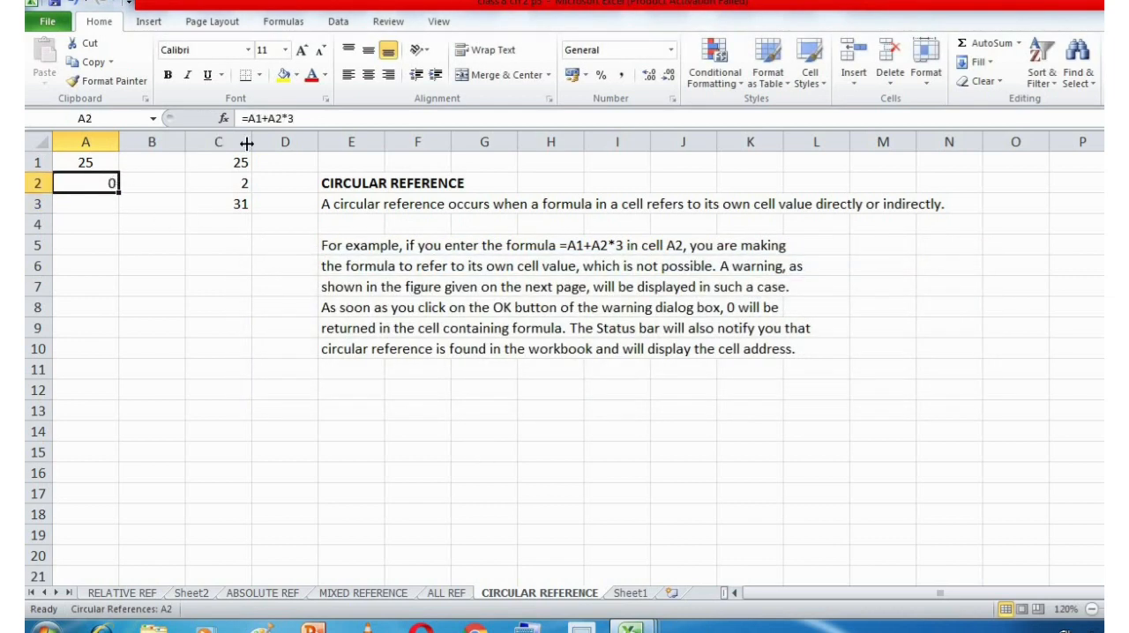
{"action": "left_click", "coordinate": [273, 118]}
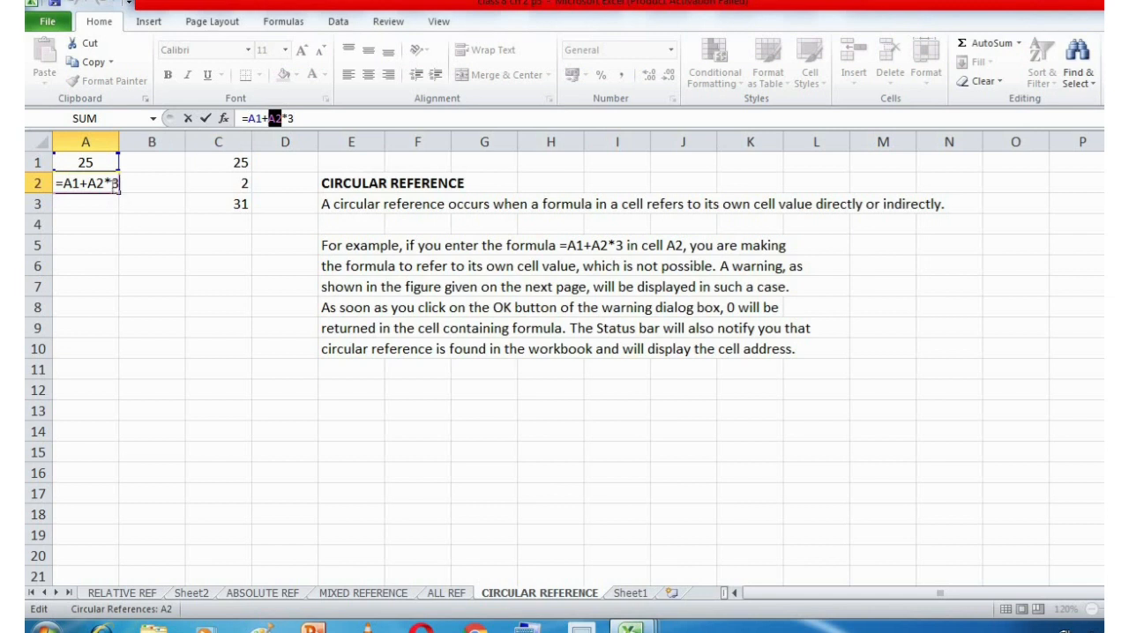
{"action": "left_click_drag", "start_coordinate": [104, 181], "coordinate": [89, 182]}
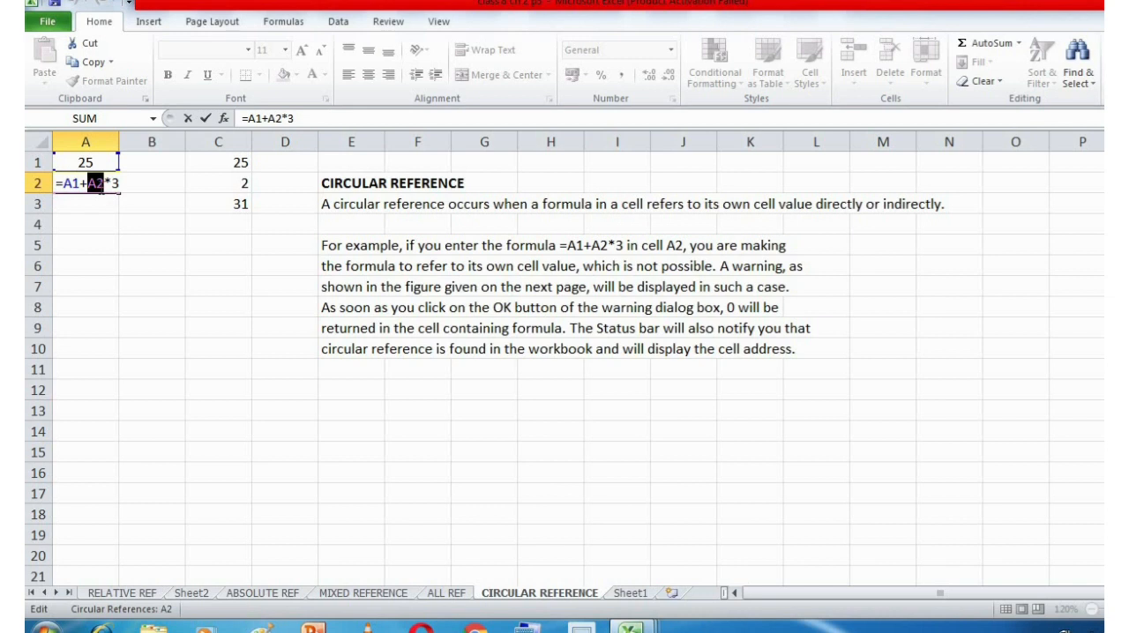
{"action": "key", "text": "Return"}
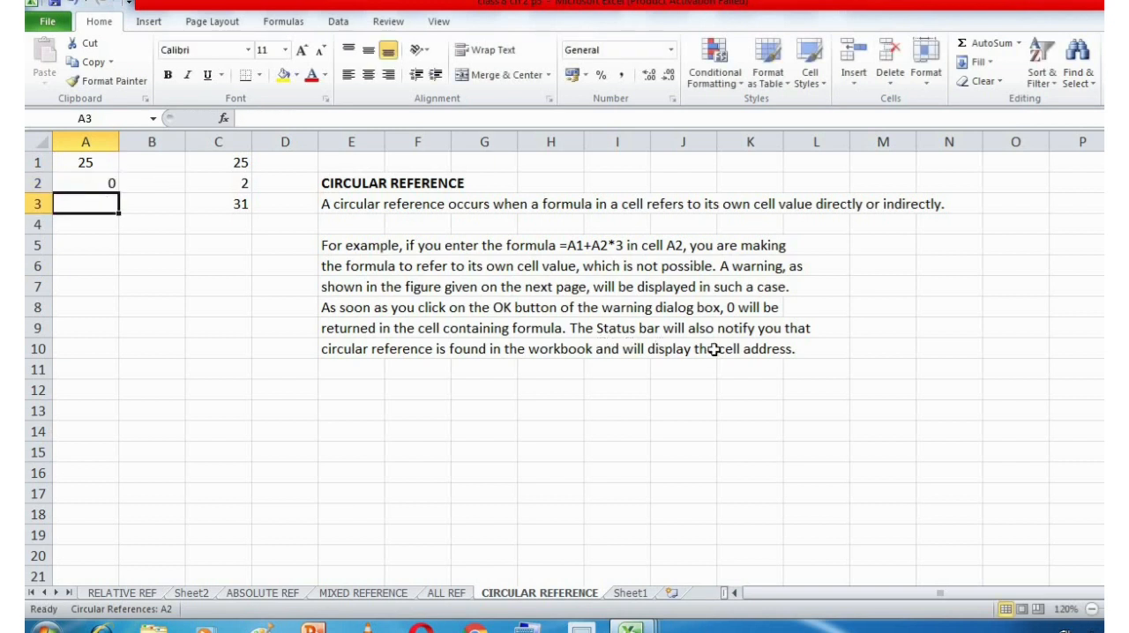
{"action": "left_click", "coordinate": [111, 182]}
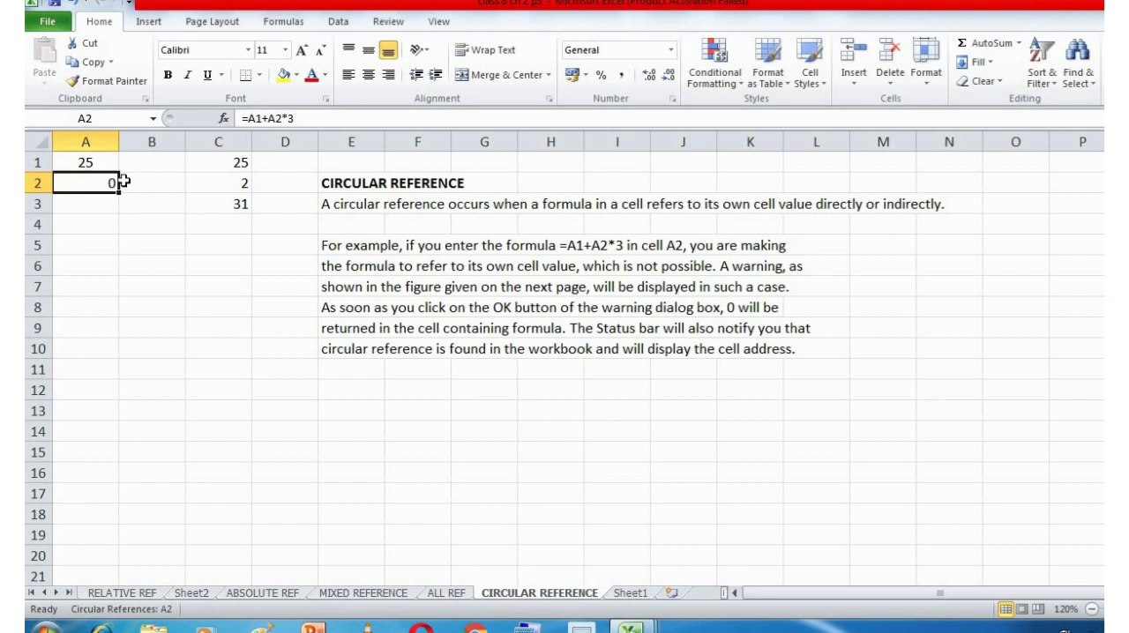
{"action": "left_click", "coordinate": [282, 117]}
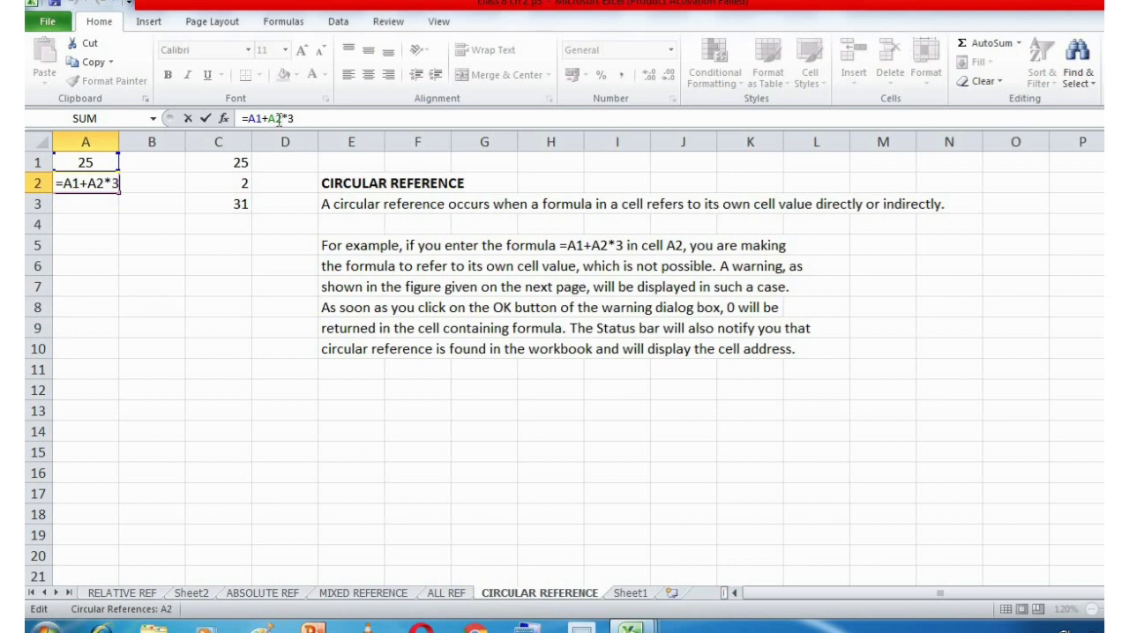
{"action": "left_click", "coordinate": [363, 264]}
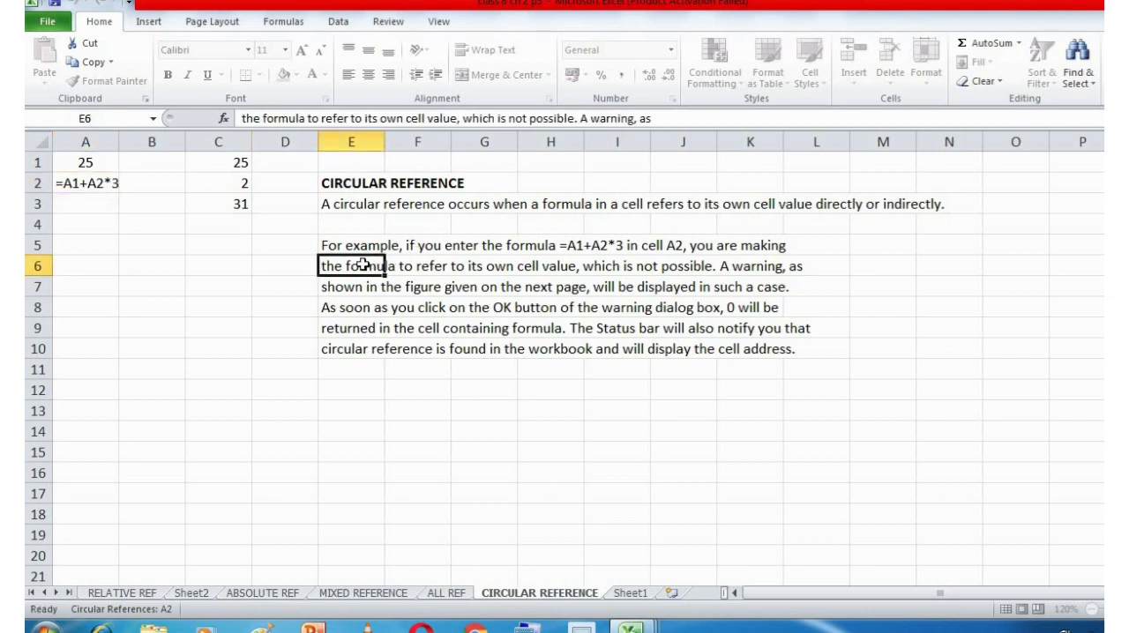
{"action": "left_click", "coordinate": [201, 307]}
{"action": "left_click", "coordinate": [363, 202]}
{"action": "left_click", "coordinate": [308, 384]}
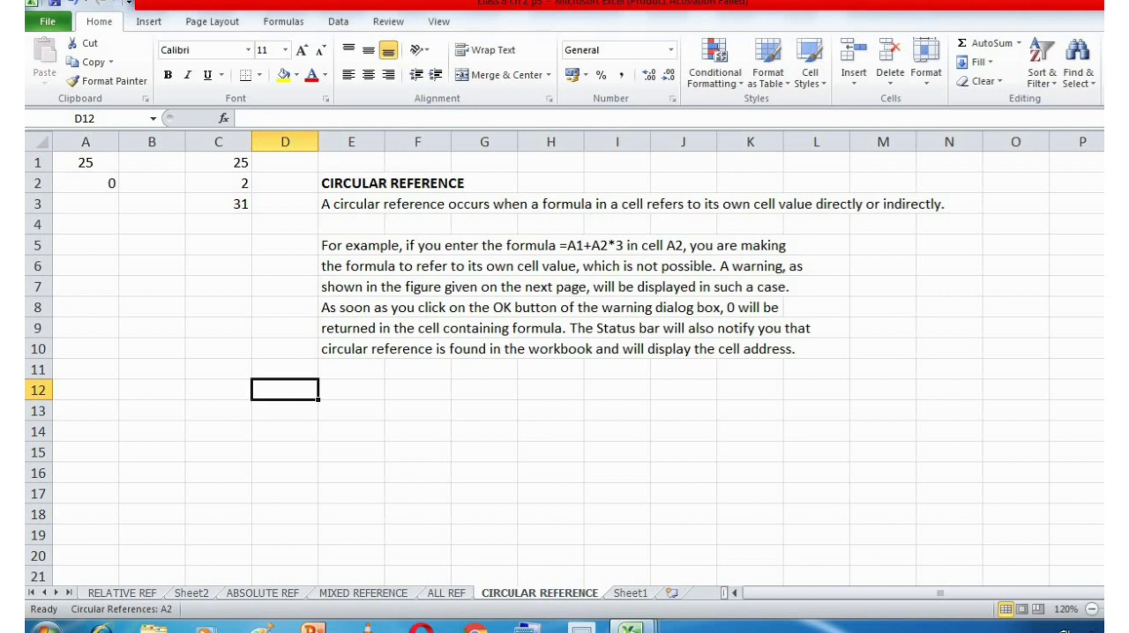
Switch to the Book1 workbook containing the monthly sales, expenses and incentive table.
{"action": "left_click", "coordinate": [631, 628]}
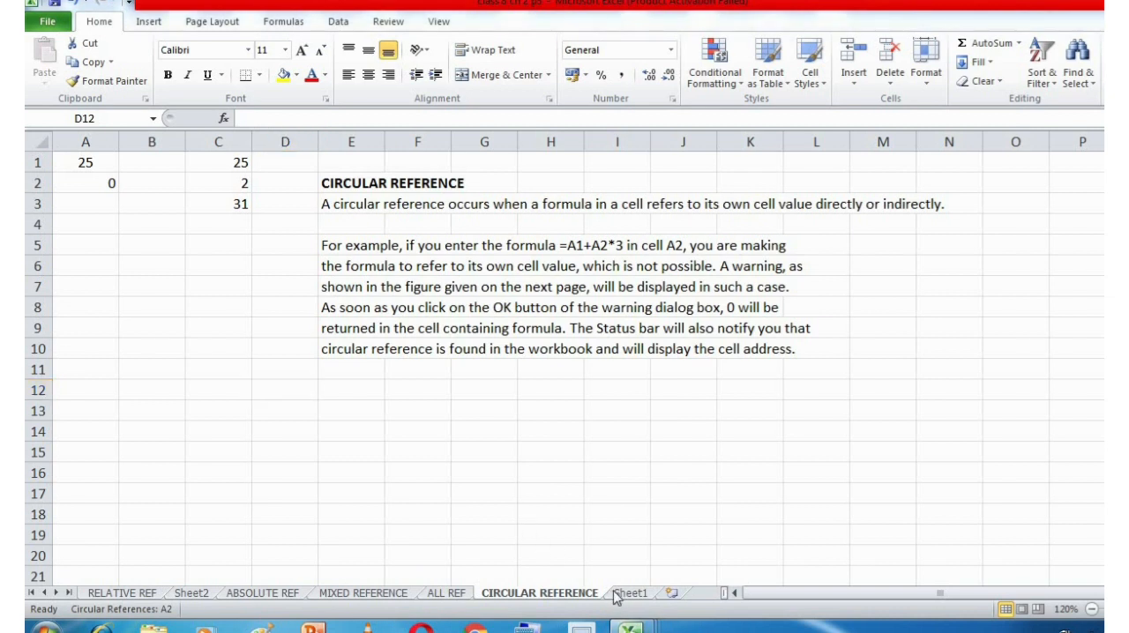
{"action": "mouse_move", "coordinate": [631, 628]}
{"action": "left_click", "coordinate": [605, 541]}
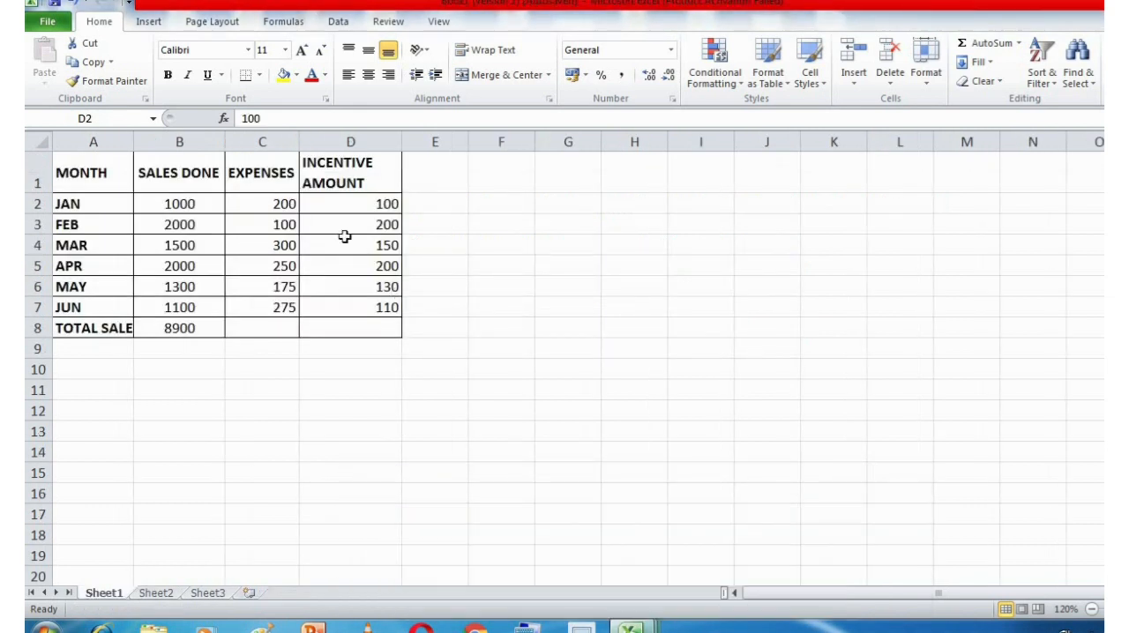
{"action": "left_click", "coordinate": [278, 412]}
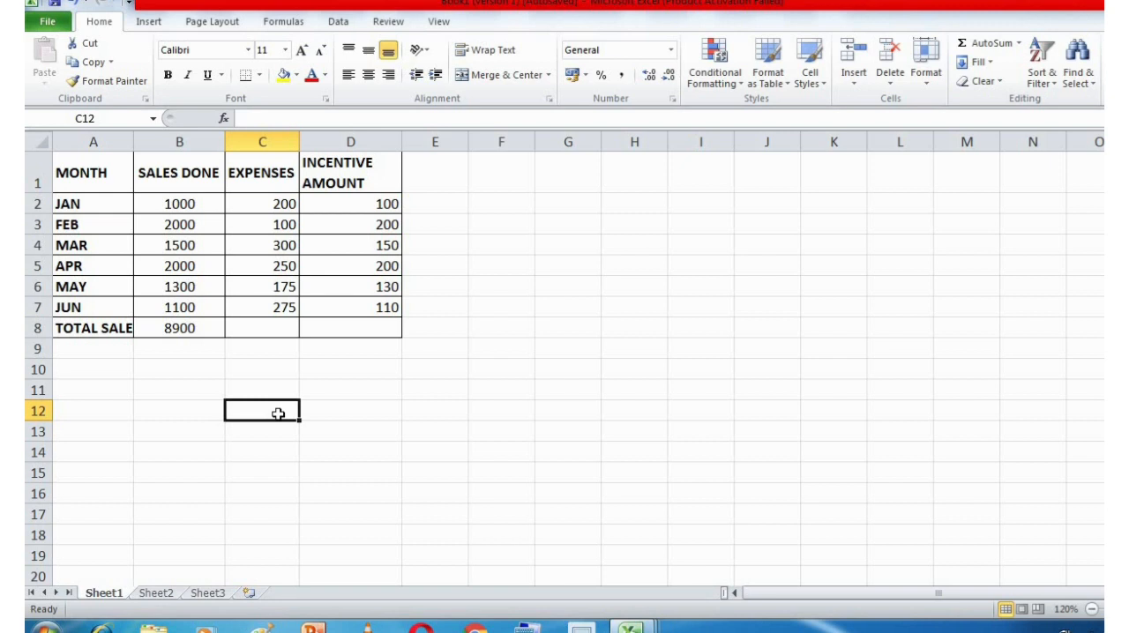
Enter the heading CELL REF OF ANOTHER WORKSHEET in cell F1 of Sheet1.
{"action": "left_click", "coordinate": [521, 182]}
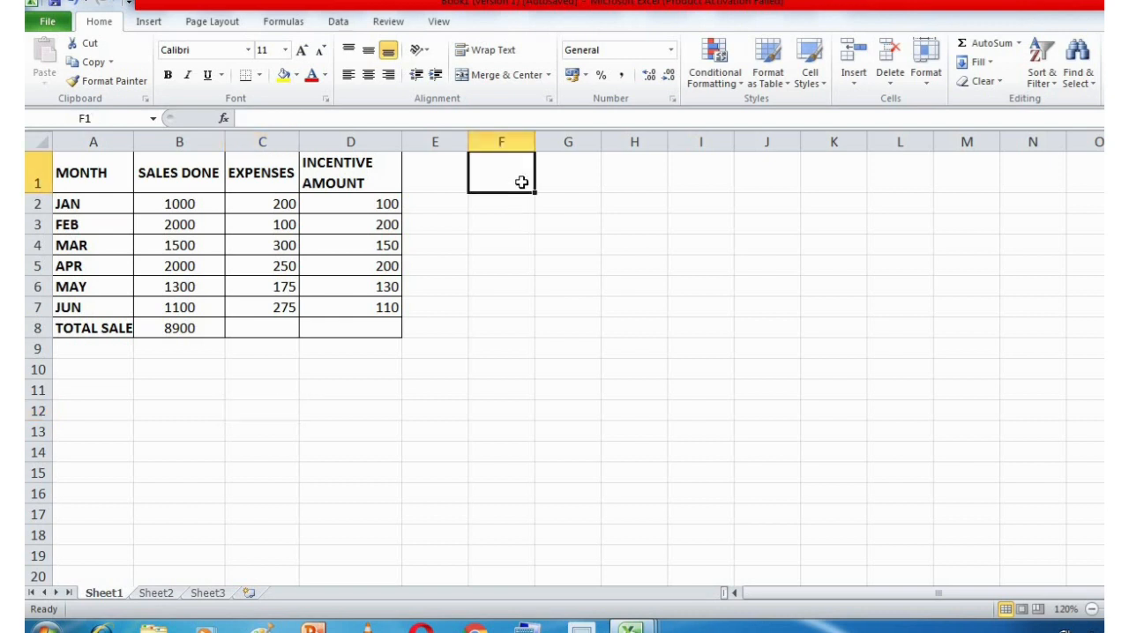
{"action": "type", "text": "CELL"}
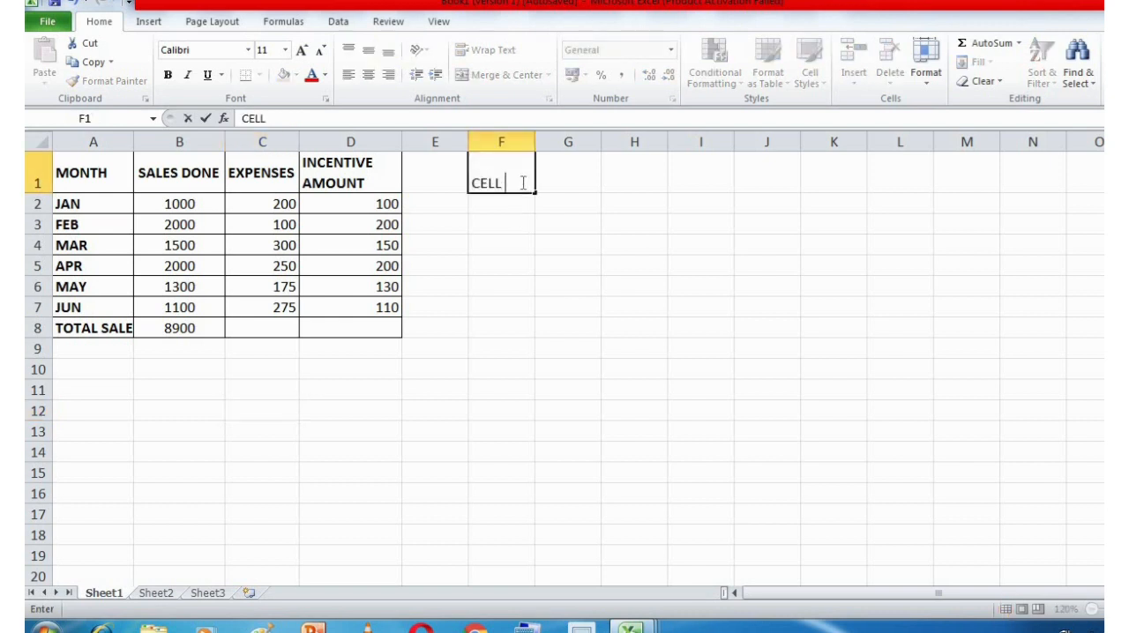
{"action": "type", "text": " REF OF "}
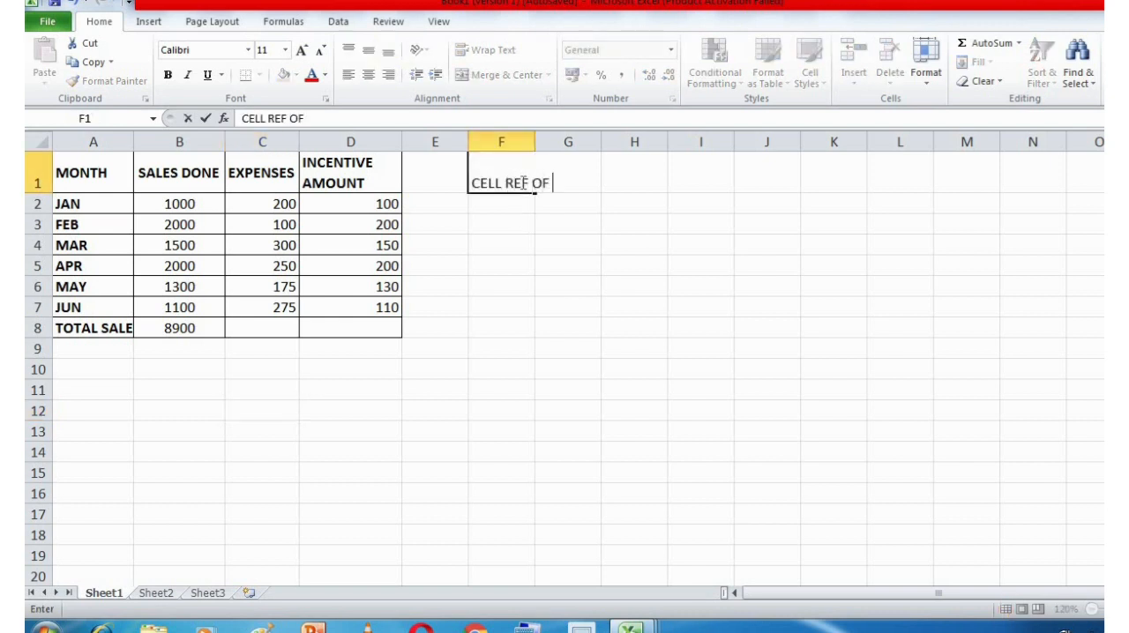
{"action": "type", "text": "ANOTHER WOR"}
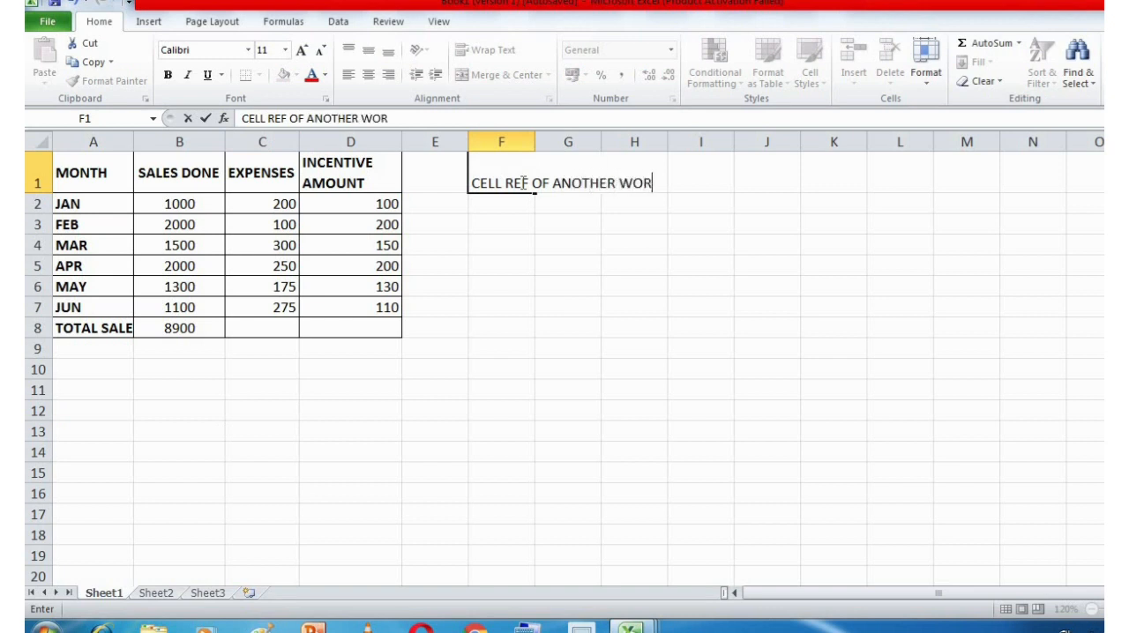
{"action": "type", "text": "KSHEET"}
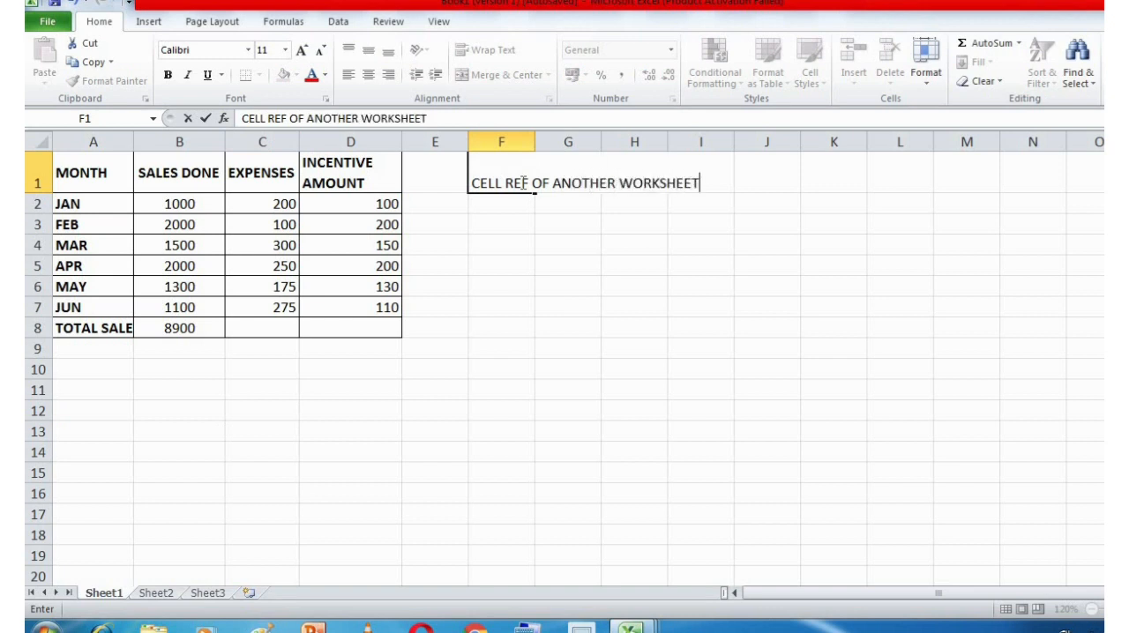
{"action": "key", "text": "Return"}
{"action": "left_click", "coordinate": [558, 170]}
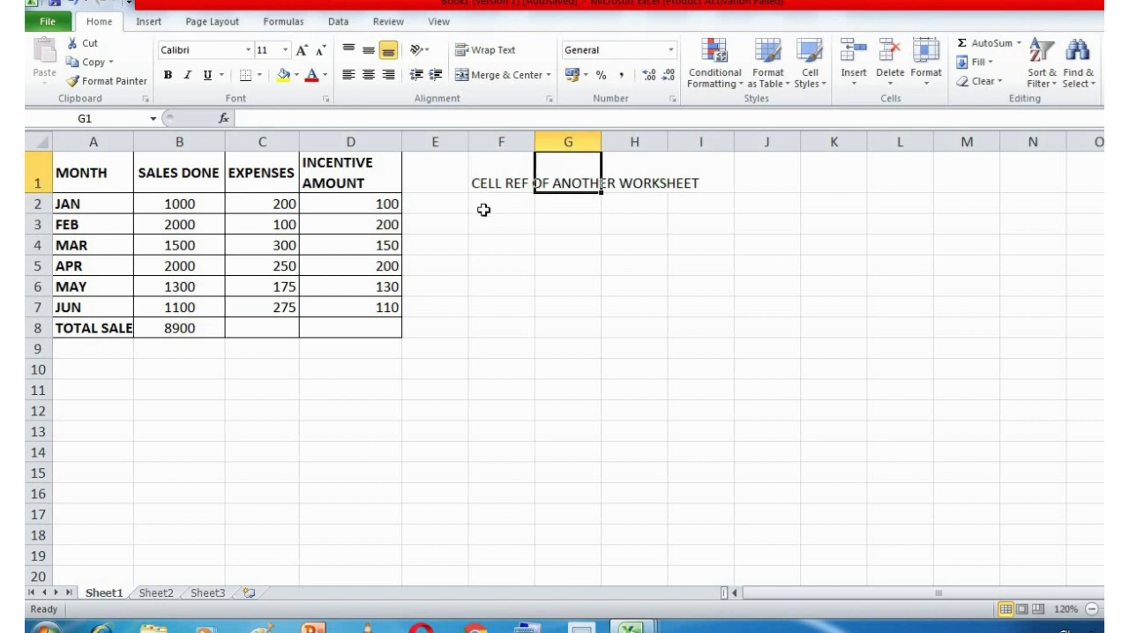
{"action": "left_click", "coordinate": [465, 179]}
{"action": "left_click", "coordinate": [479, 179]}
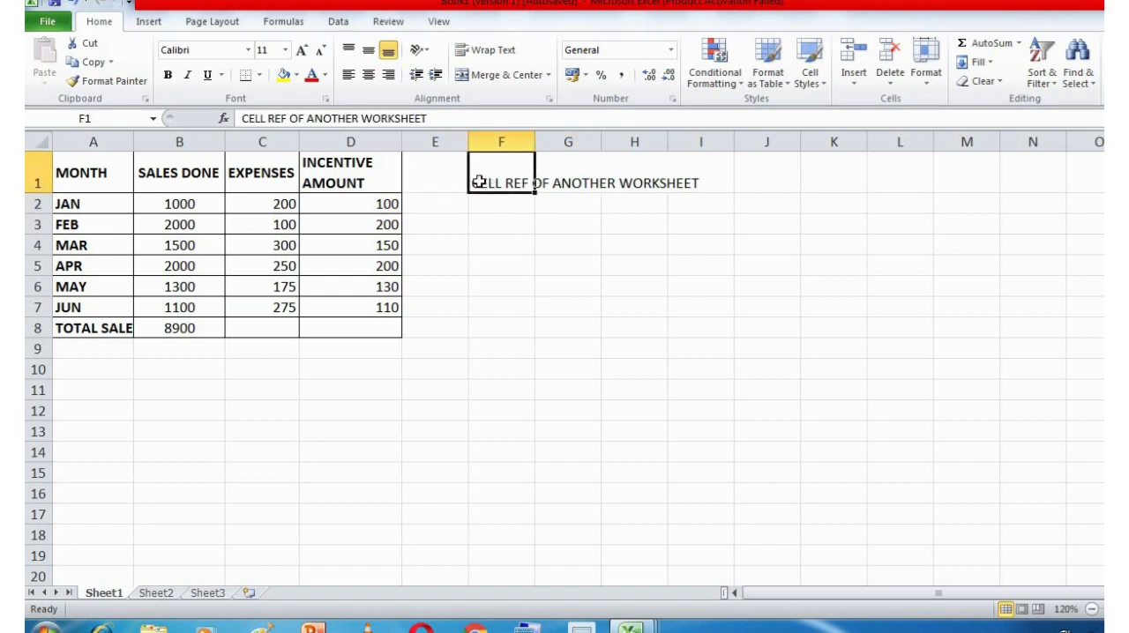
{"action": "left_click", "coordinate": [546, 262]}
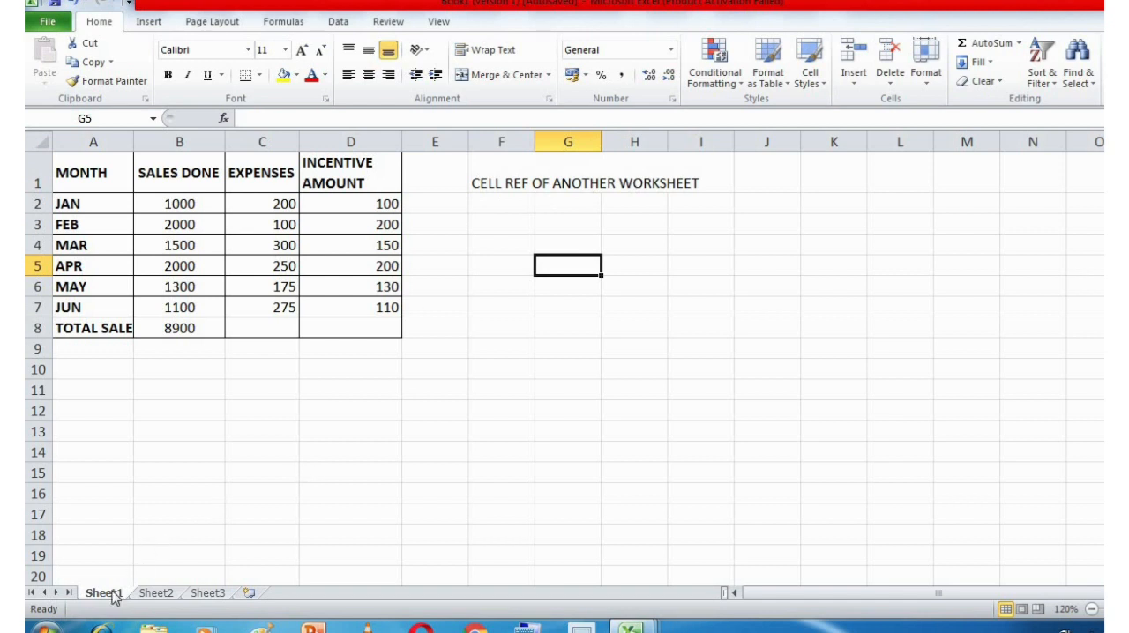
Examine the salary table on Sheet2 and the total sales formula in cell B8 of Sheet1.
{"action": "left_click", "coordinate": [152, 593]}
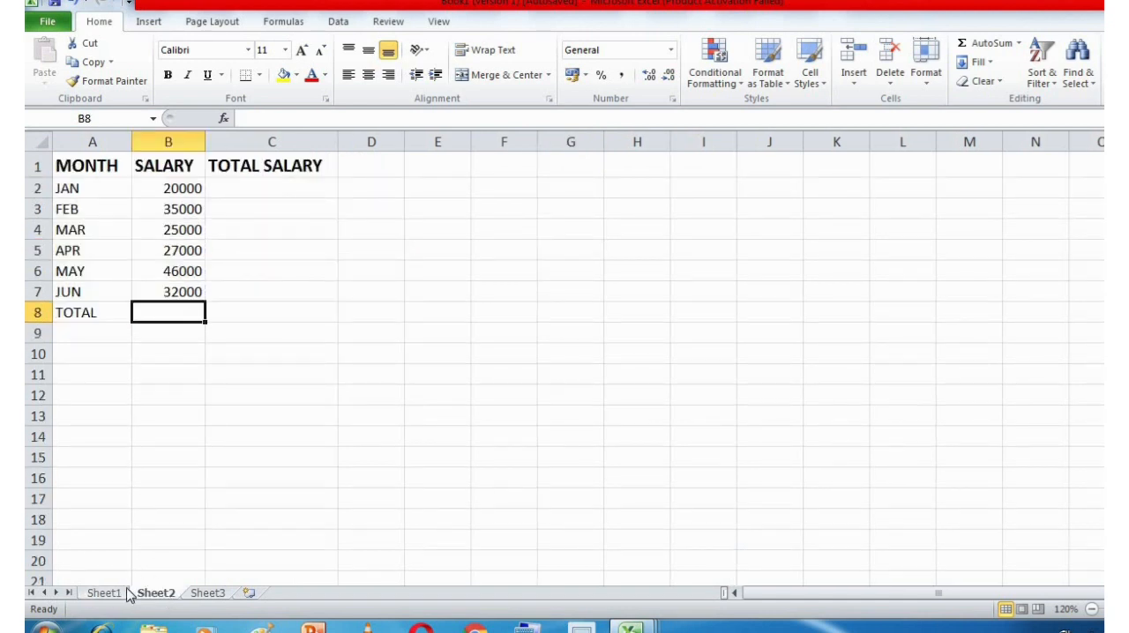
{"action": "left_click", "coordinate": [126, 593]}
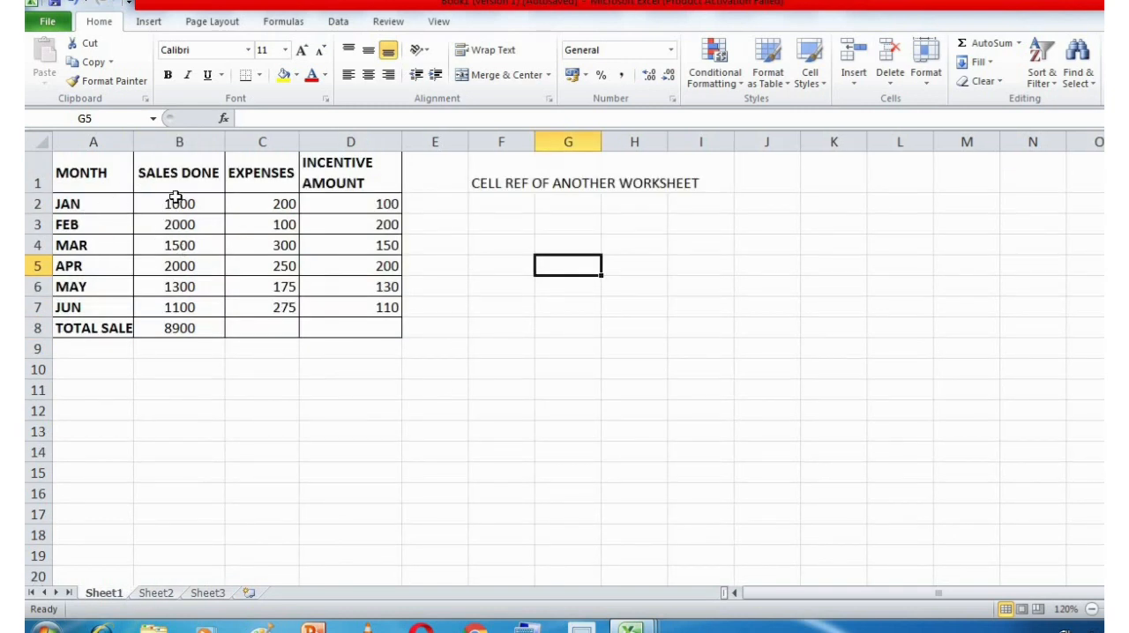
{"action": "left_click", "coordinate": [98, 179]}
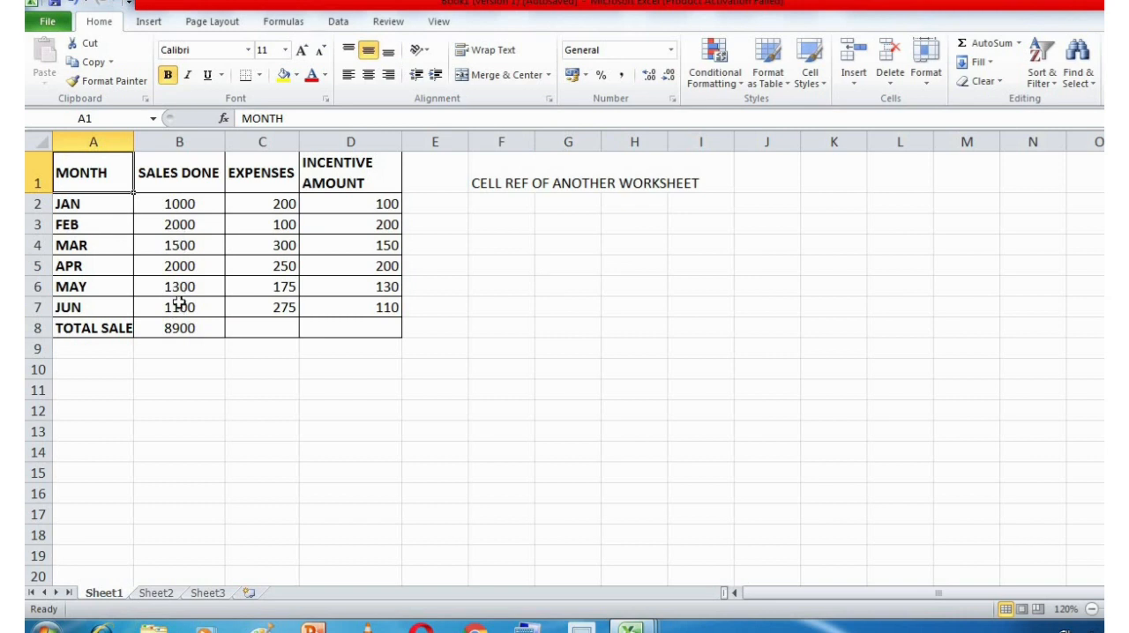
{"action": "left_click", "coordinate": [180, 331]}
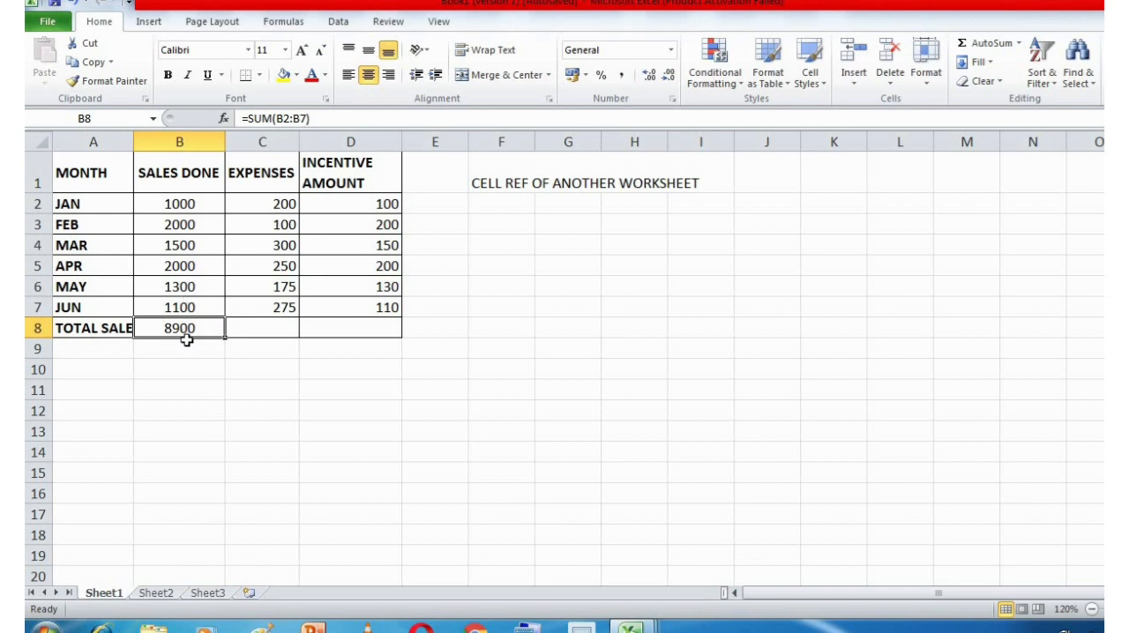
{"action": "left_click", "coordinate": [164, 593]}
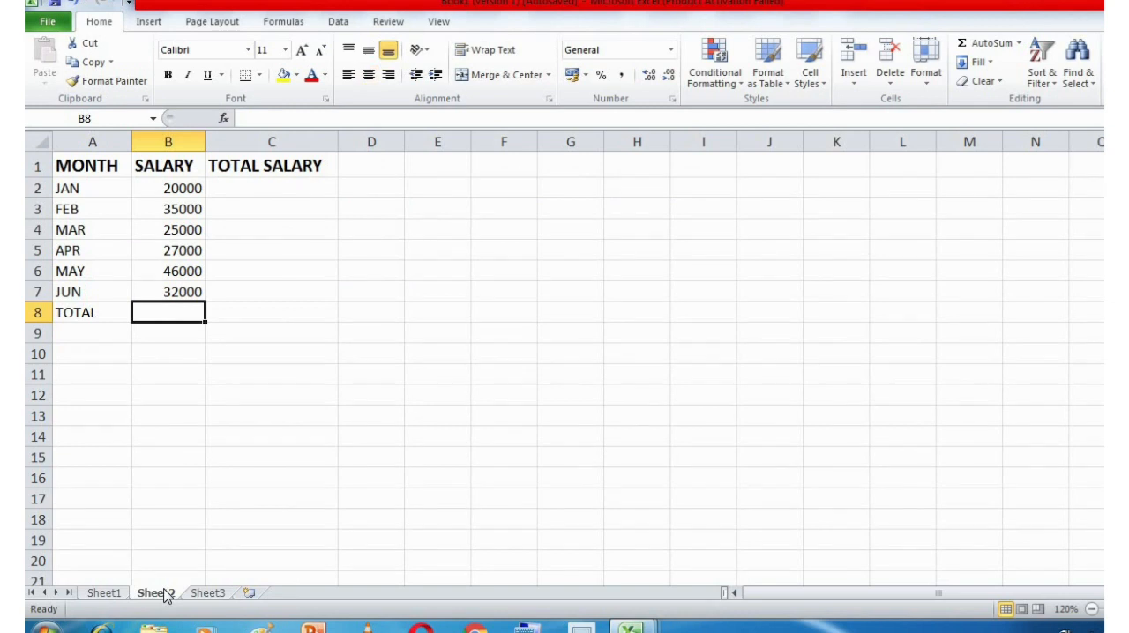
{"action": "left_click", "coordinate": [121, 595]}
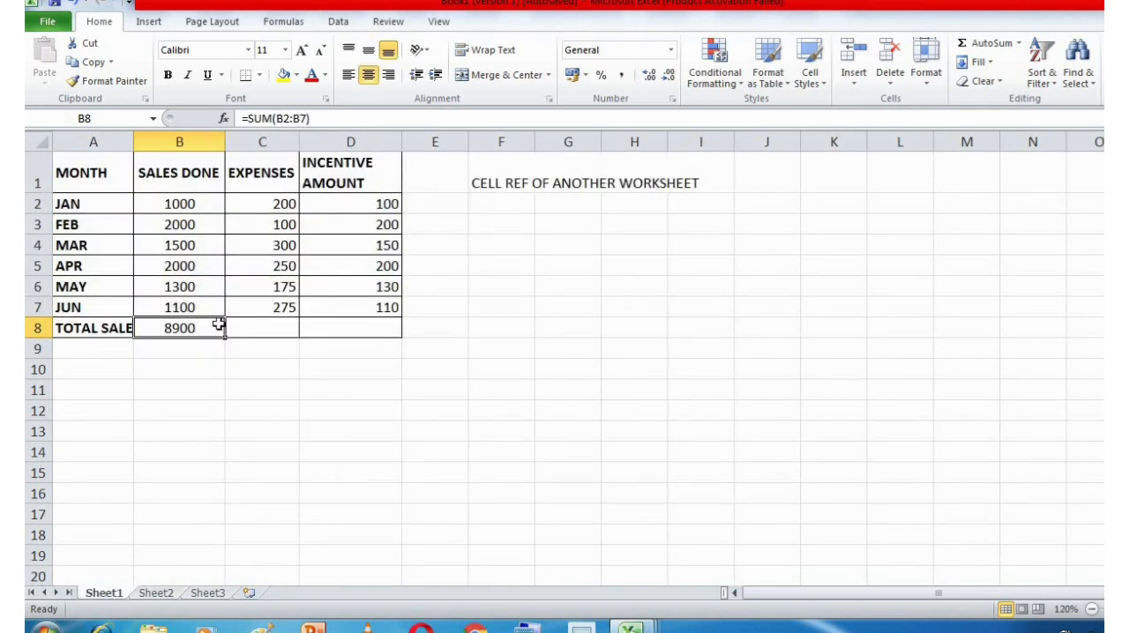
Copy the total formula from cell B8 into cell C8 to sum the expenses column.
{"action": "left_click", "coordinate": [260, 332]}
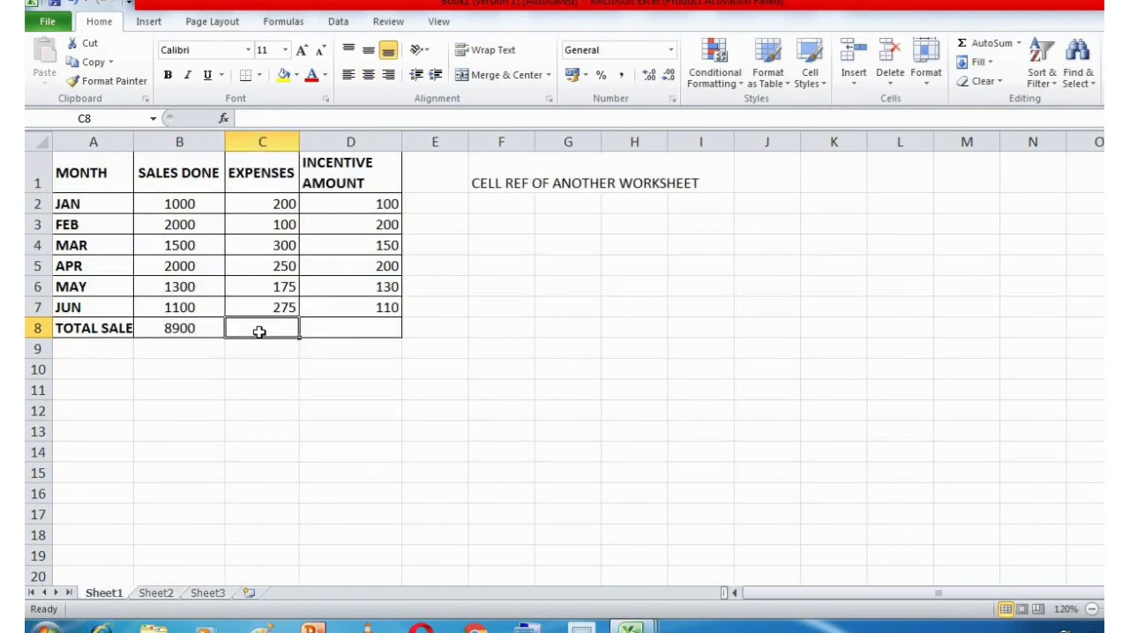
{"action": "left_click", "coordinate": [168, 330]}
{"action": "key", "text": "ctrl+c"}
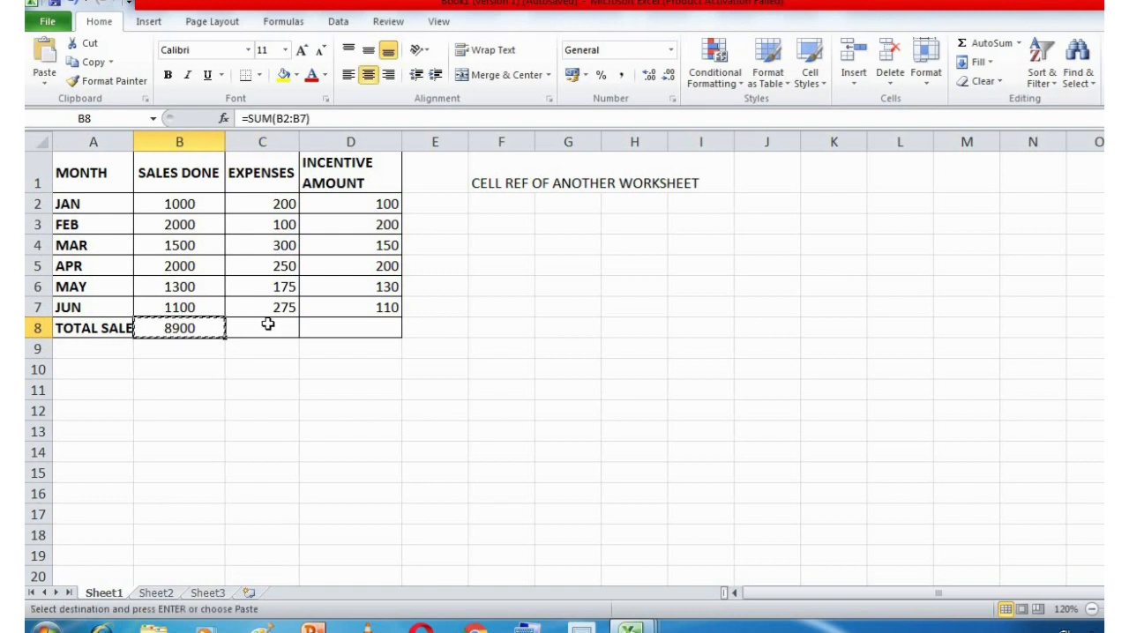
{"action": "left_click", "coordinate": [267, 326]}
{"action": "key", "text": "ctrl+v"}
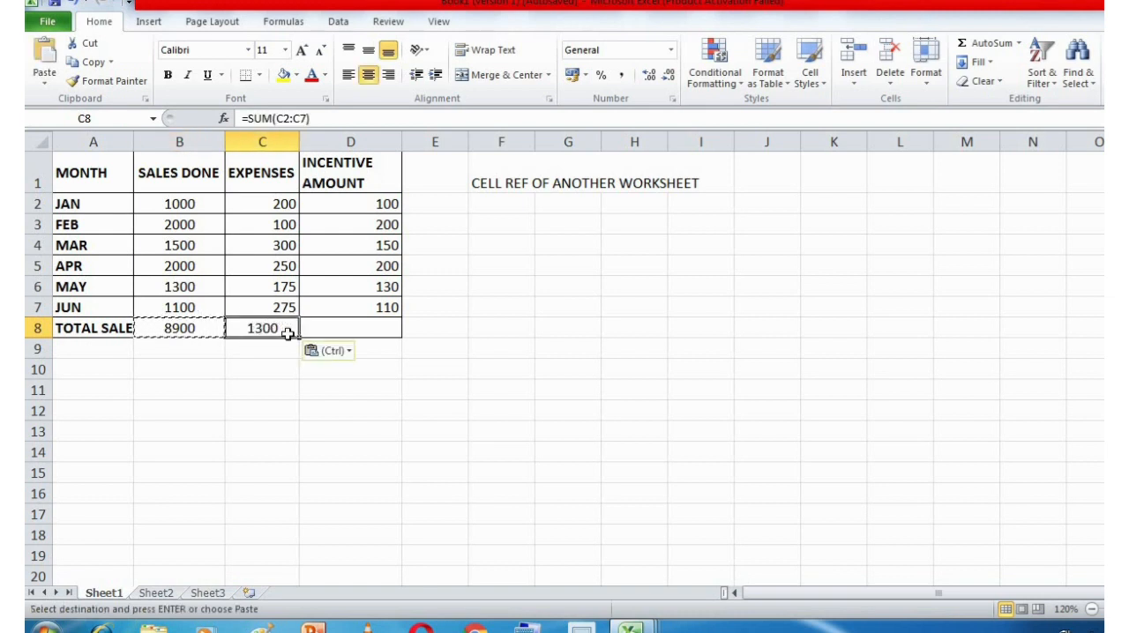
Undo the pasted total formula in cell C8 of Sheet1 and reselect the total sales cell B8.
{"action": "key", "text": "ctrl+z"}
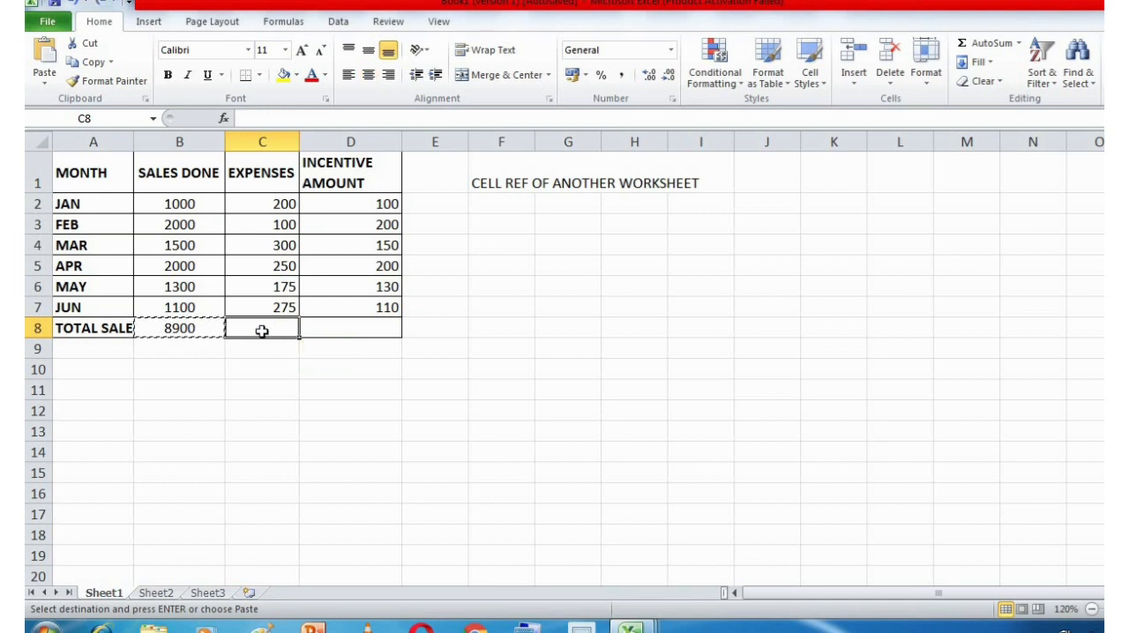
{"action": "left_click", "coordinate": [178, 327]}
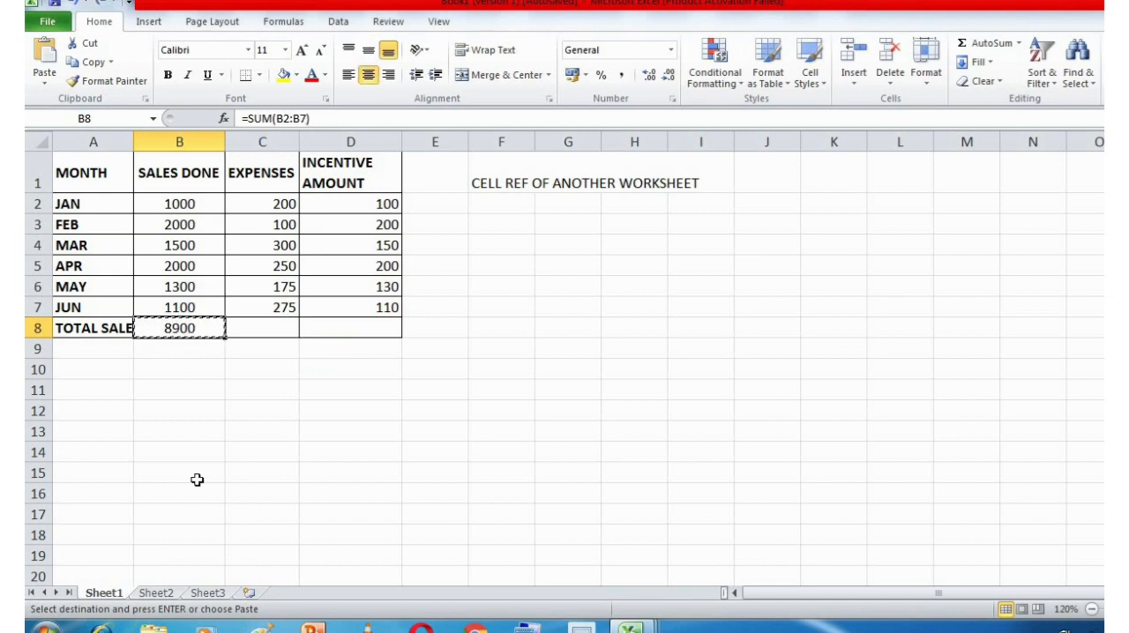
Add two new blank worksheets after Sheet3.
{"action": "left_click", "coordinate": [156, 593]}
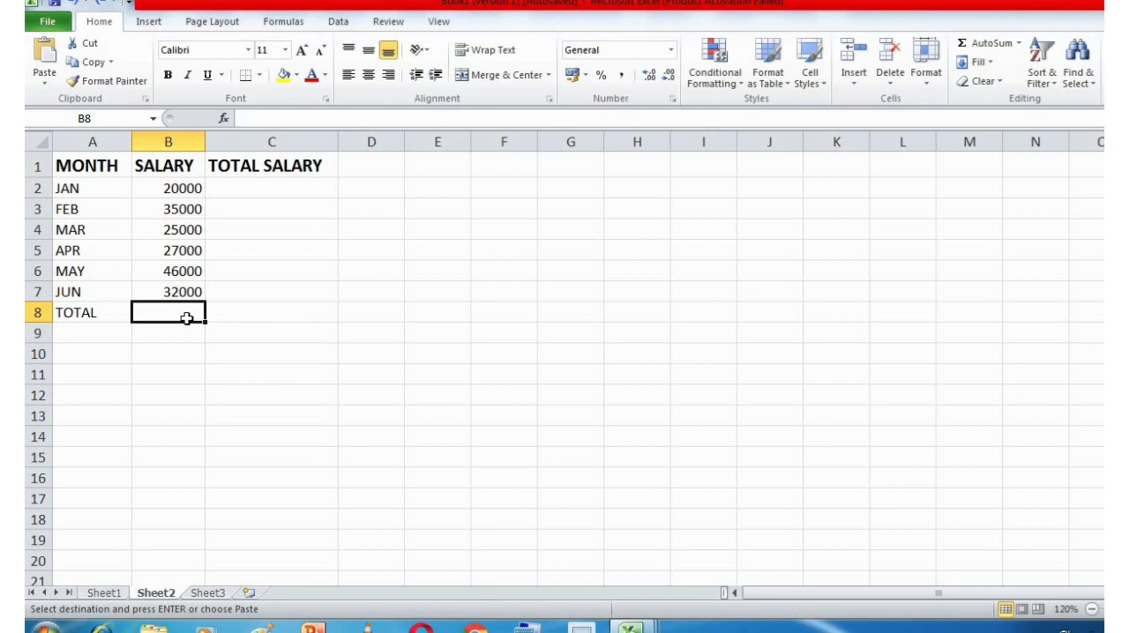
{"action": "left_click", "coordinate": [116, 596]}
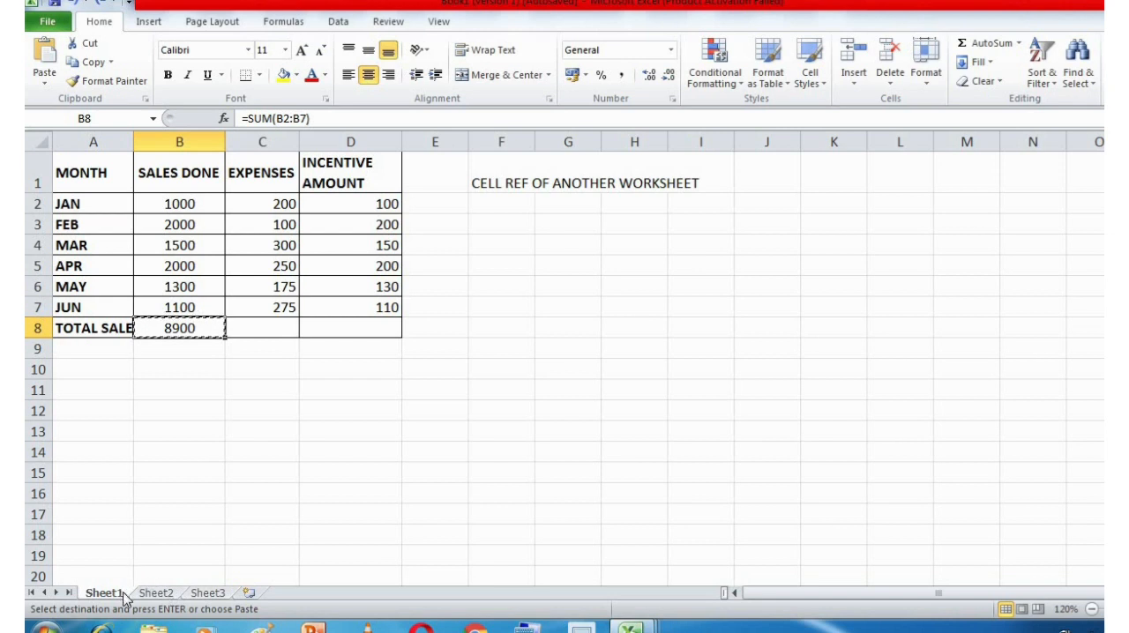
{"action": "left_click", "coordinate": [155, 595]}
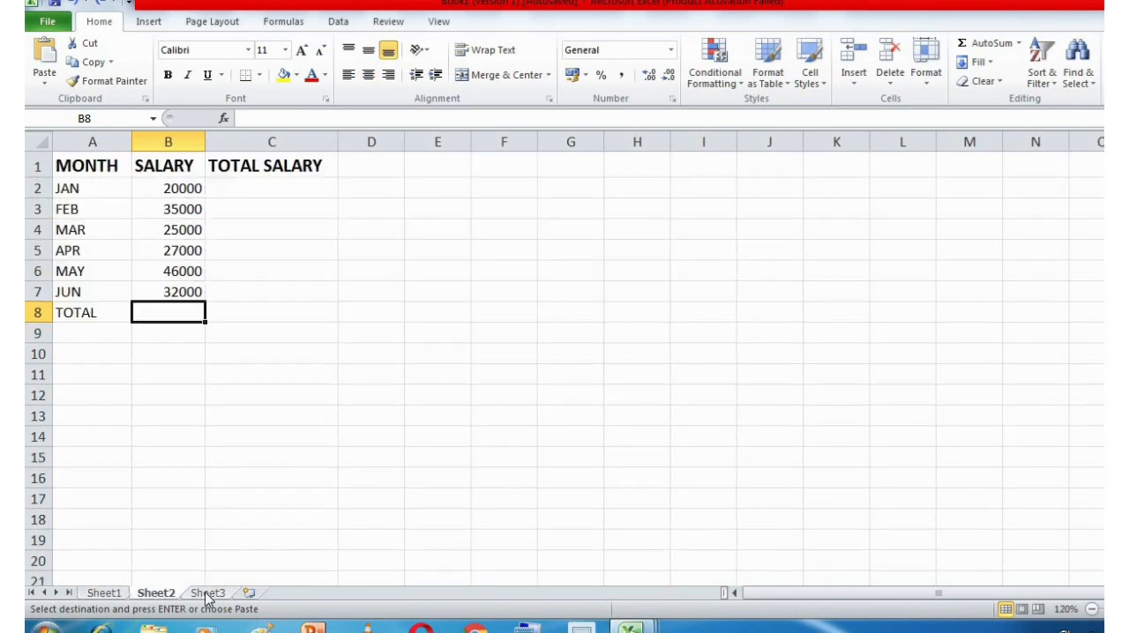
{"action": "left_click", "coordinate": [207, 595]}
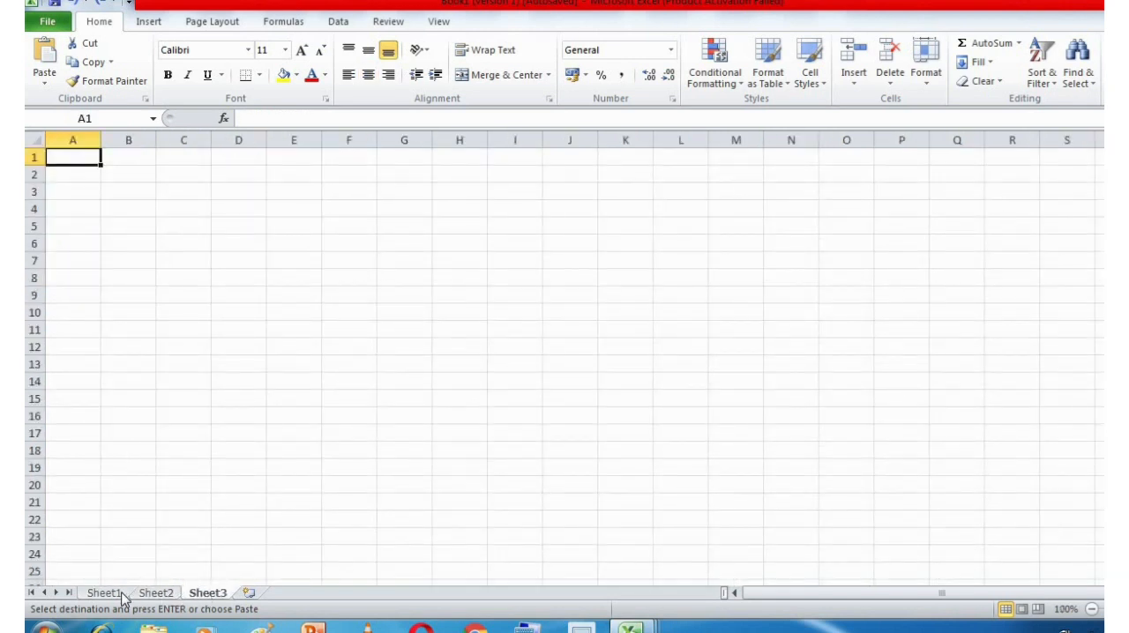
{"action": "left_click", "coordinate": [250, 593]}
{"action": "left_click", "coordinate": [298, 594]}
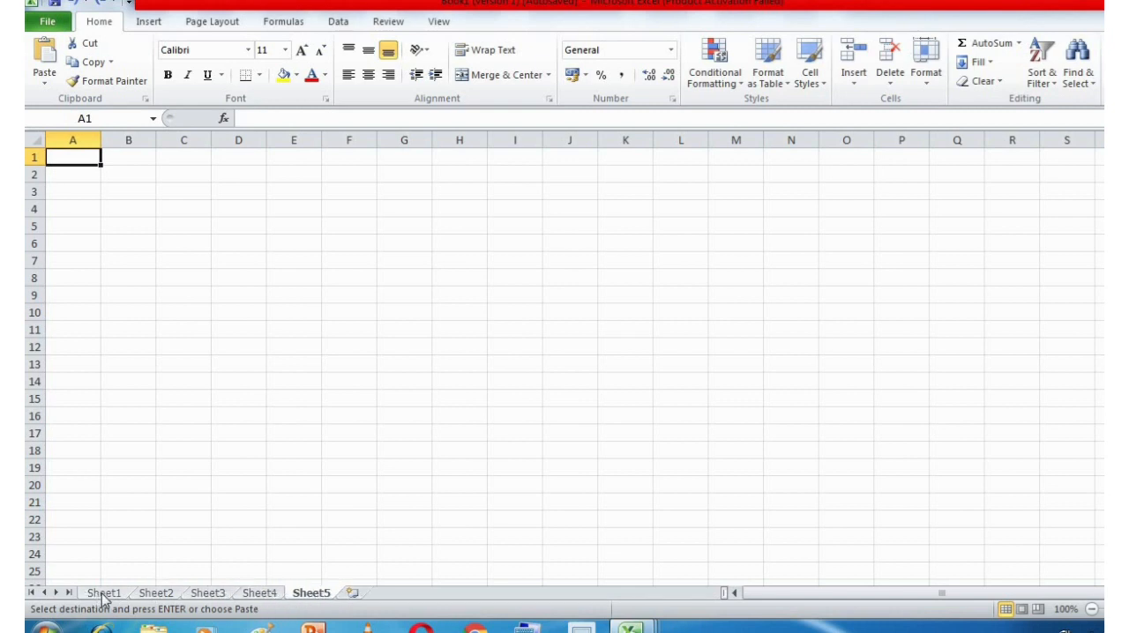
Compare the total row of the sales table on Sheet1 with the total row of the salary table on Sheet2.
{"action": "left_click", "coordinate": [103, 596]}
{"action": "left_click", "coordinate": [149, 595]}
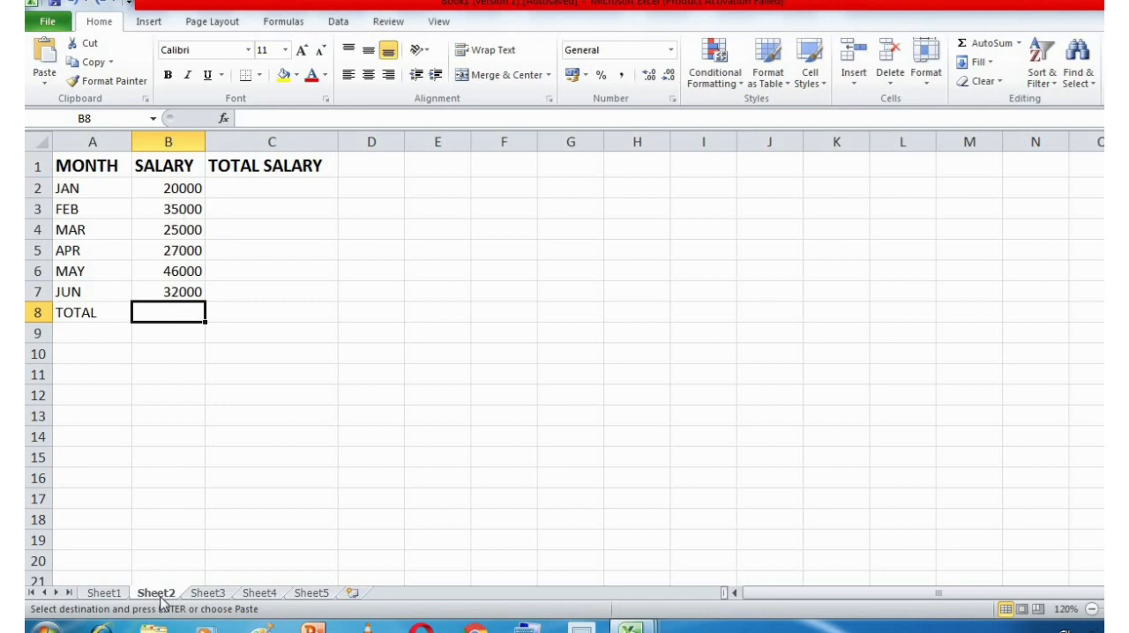
{"action": "left_click", "coordinate": [104, 593]}
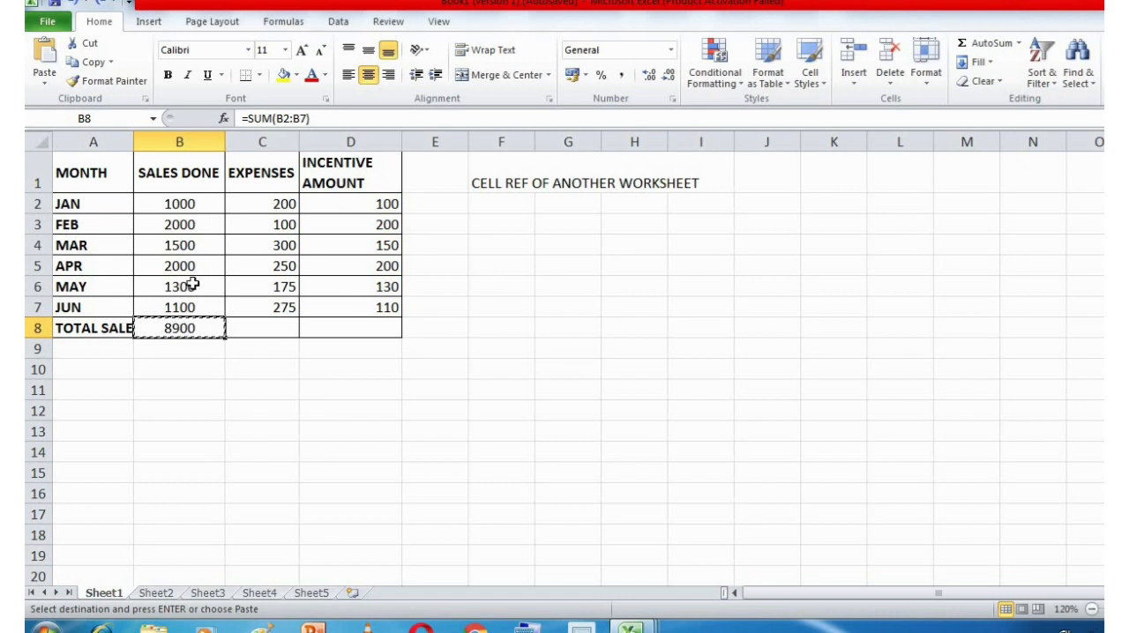
{"action": "left_click", "coordinate": [164, 595]}
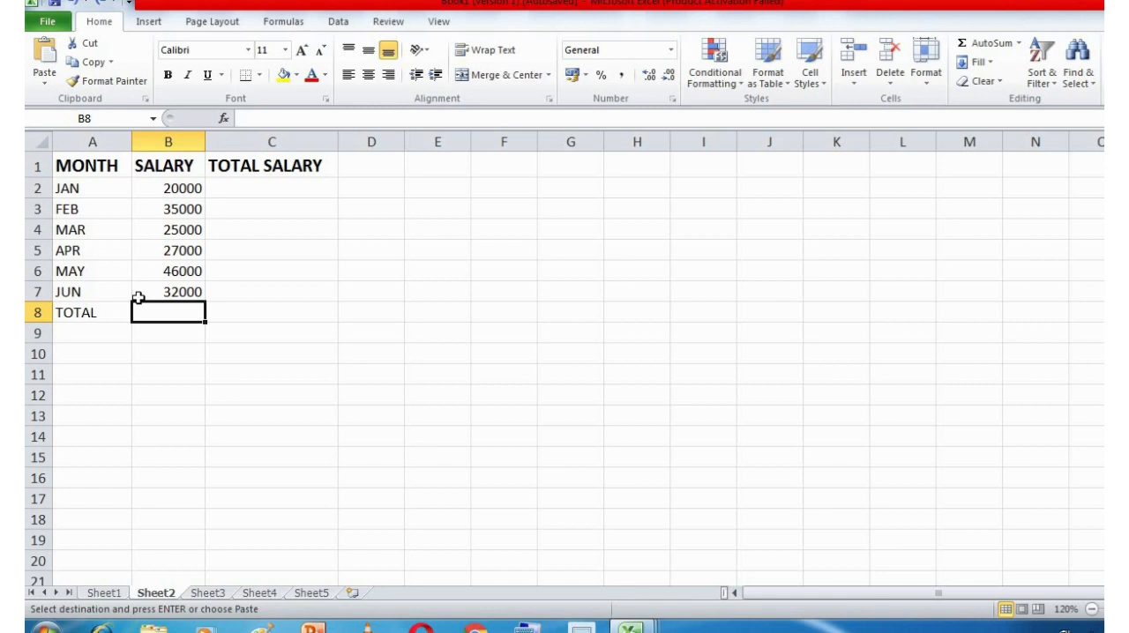
{"action": "left_click", "coordinate": [110, 596]}
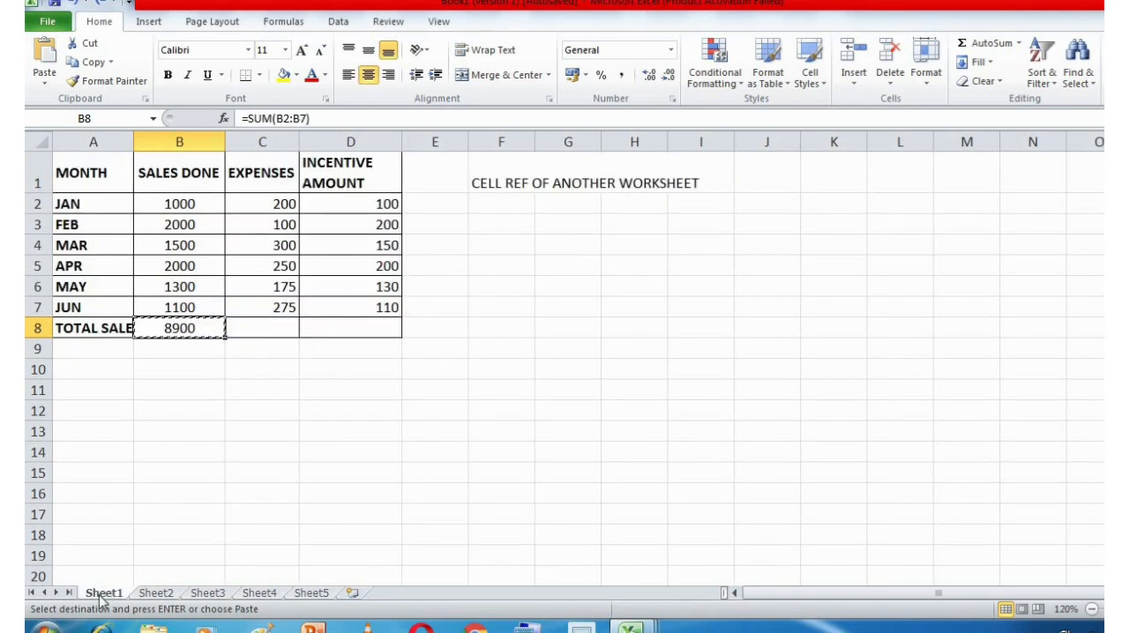
{"action": "left_click", "coordinate": [245, 336]}
{"action": "left_click", "coordinate": [196, 334]}
{"action": "double_click", "coordinate": [251, 329]}
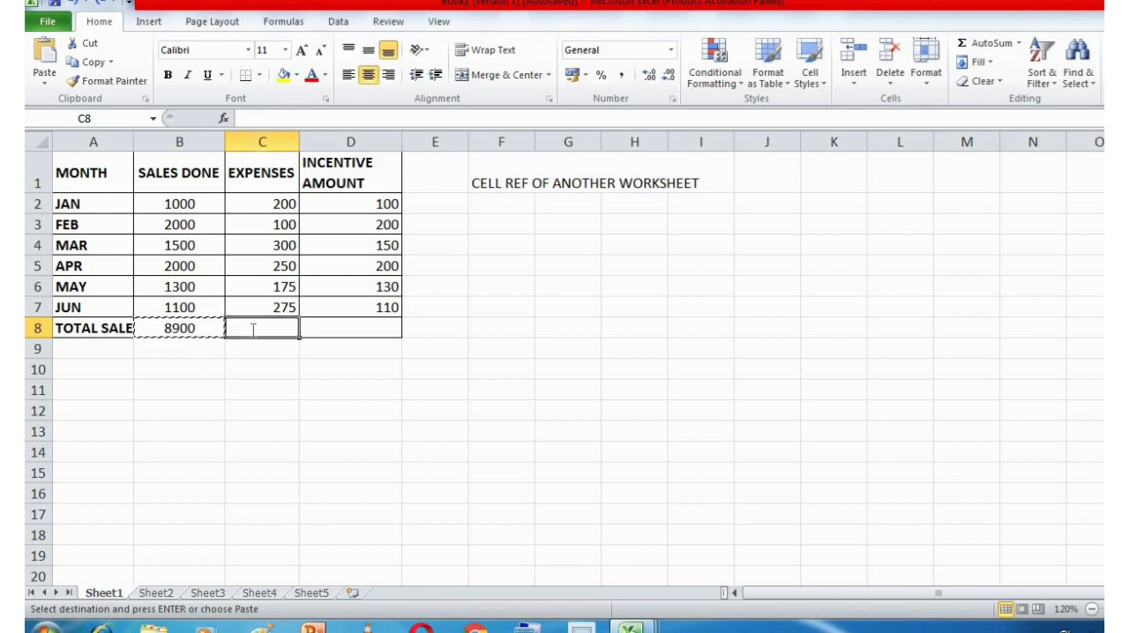
Copy the total formula from cell B8 of Sheet1 into cell B8 of Sheet2 and inspect the salary range it sums.
{"action": "left_click", "coordinate": [202, 329]}
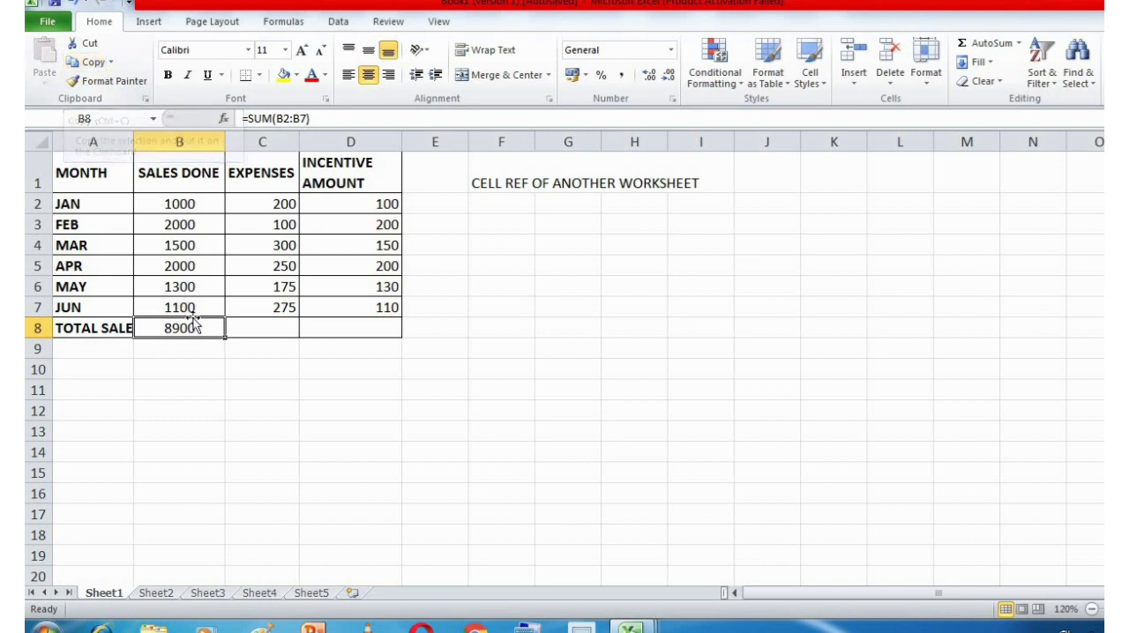
{"action": "key", "text": "ctrl+c"}
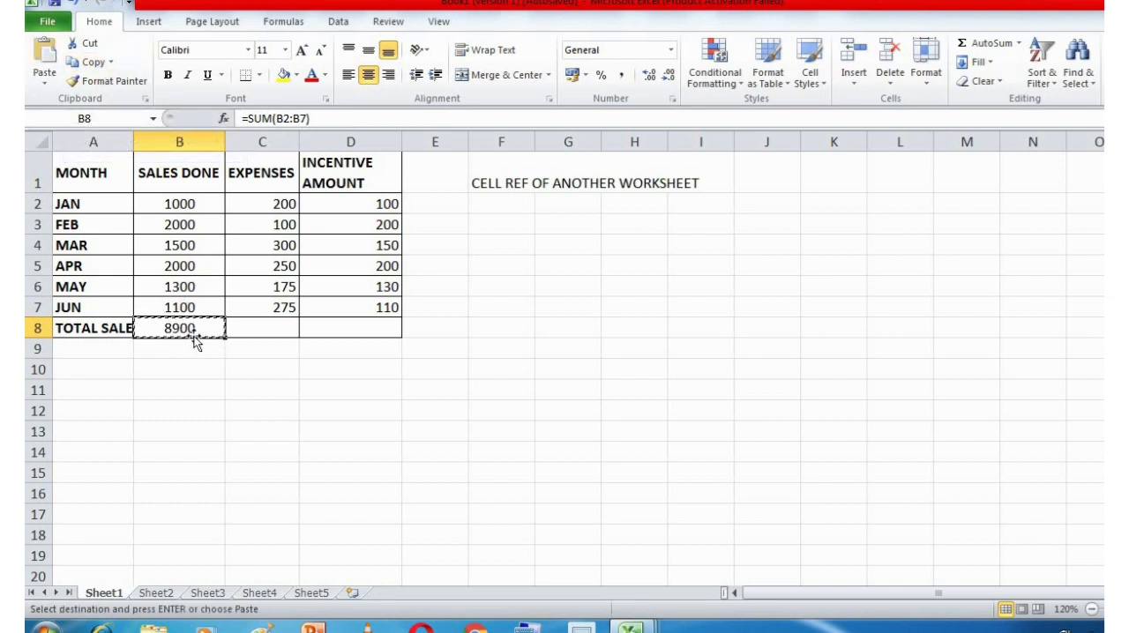
{"action": "left_click", "coordinate": [155, 593]}
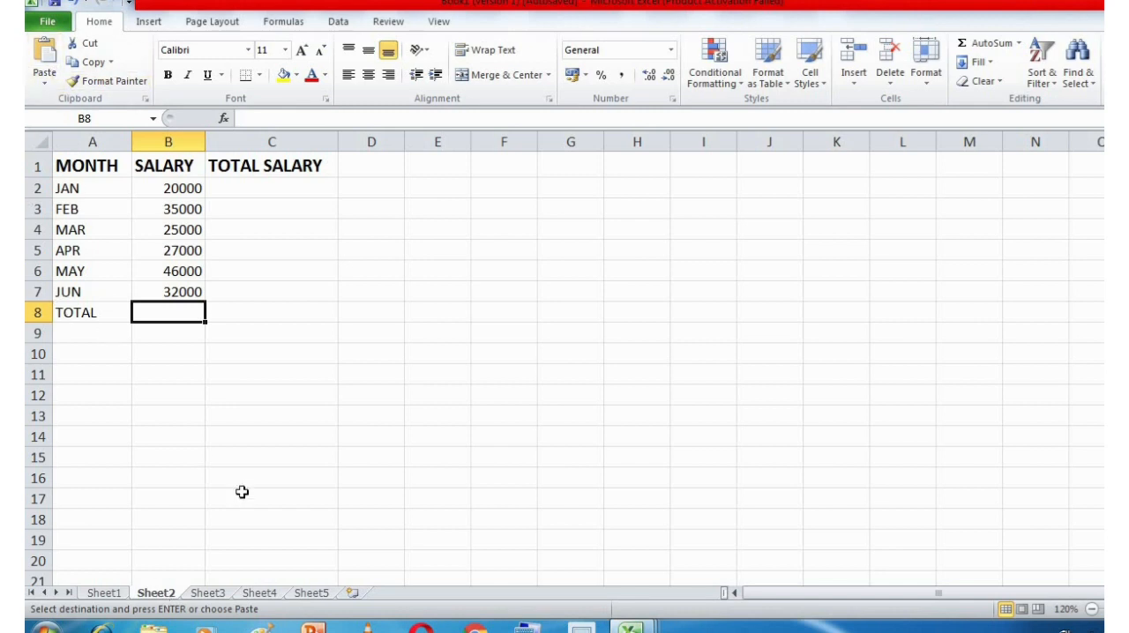
{"action": "key", "text": "ctrl+v"}
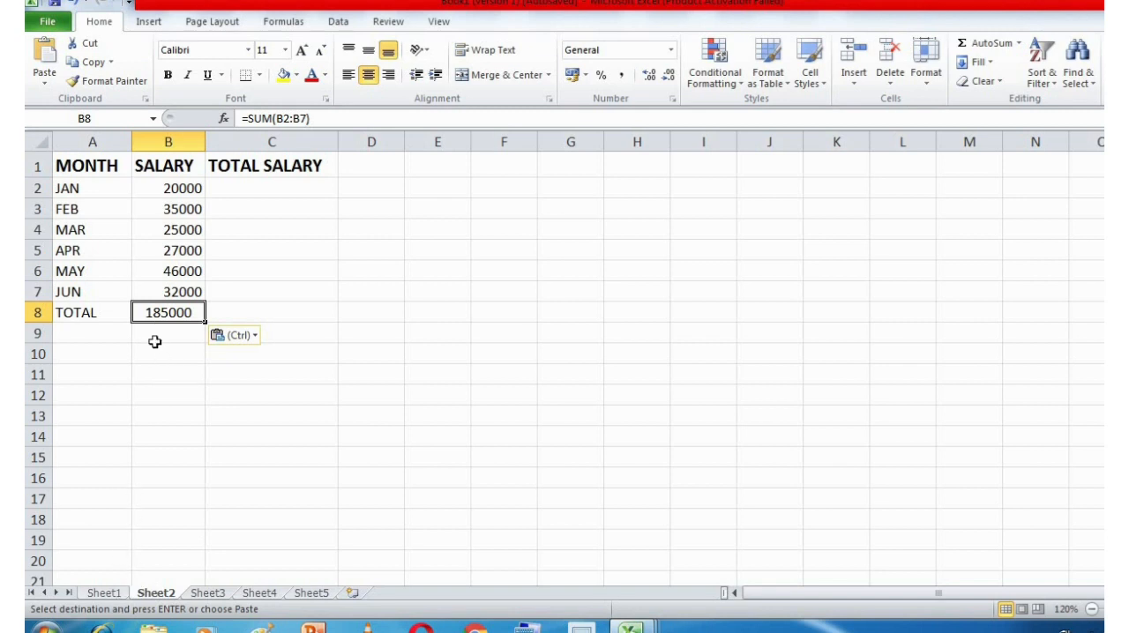
{"action": "left_click", "coordinate": [104, 593]}
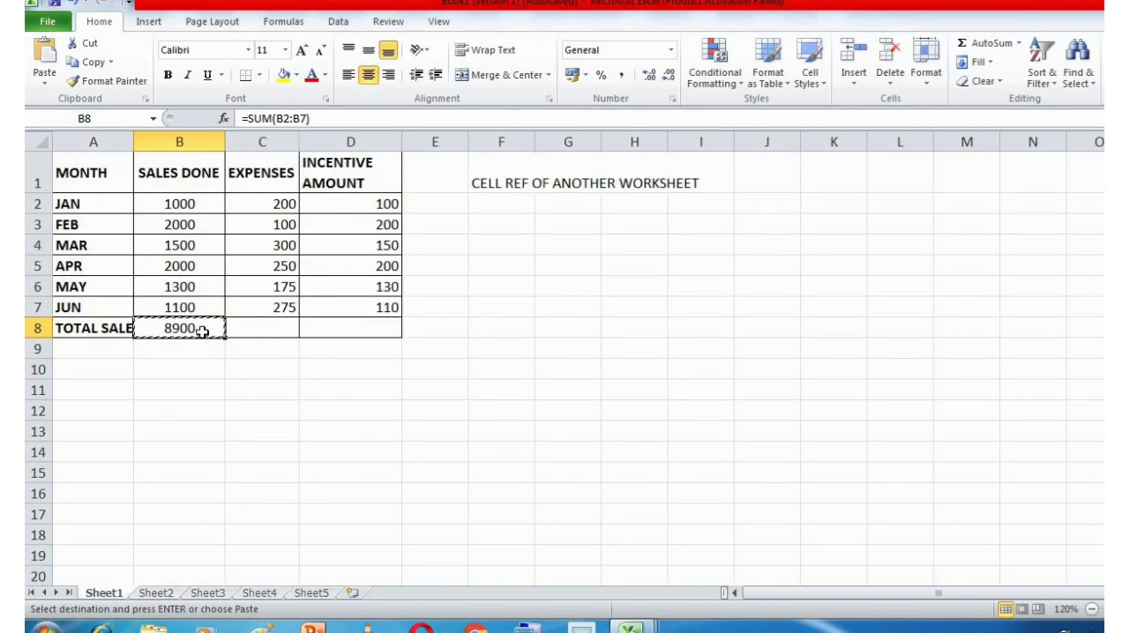
{"action": "left_click", "coordinate": [156, 592]}
{"action": "key", "text": "ctrl+v"}
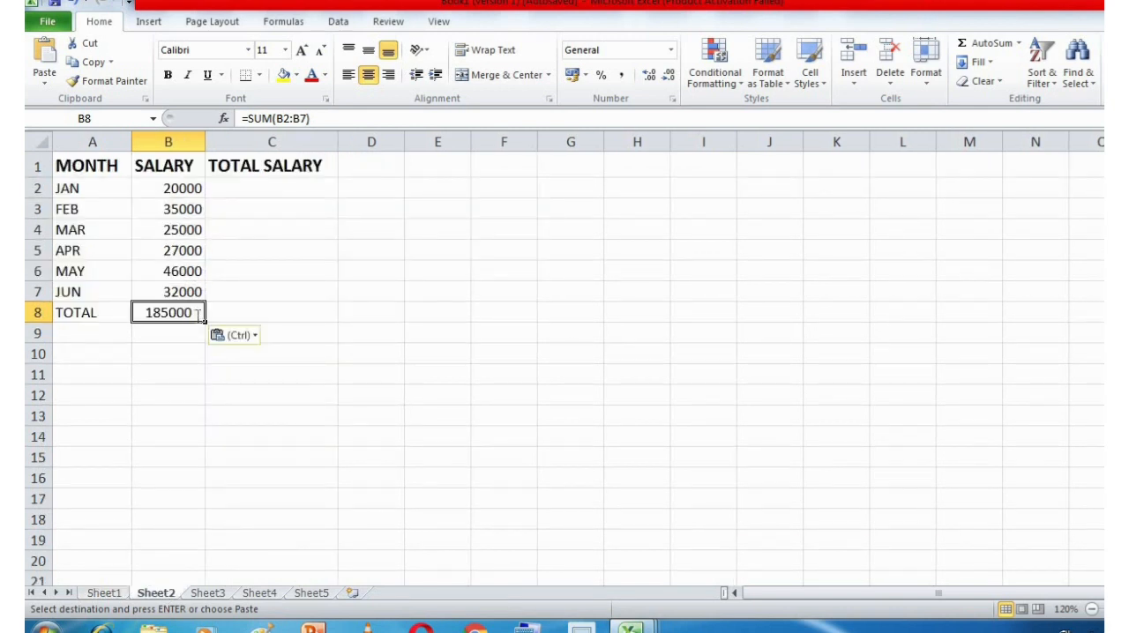
{"action": "double_click", "coordinate": [198, 312]}
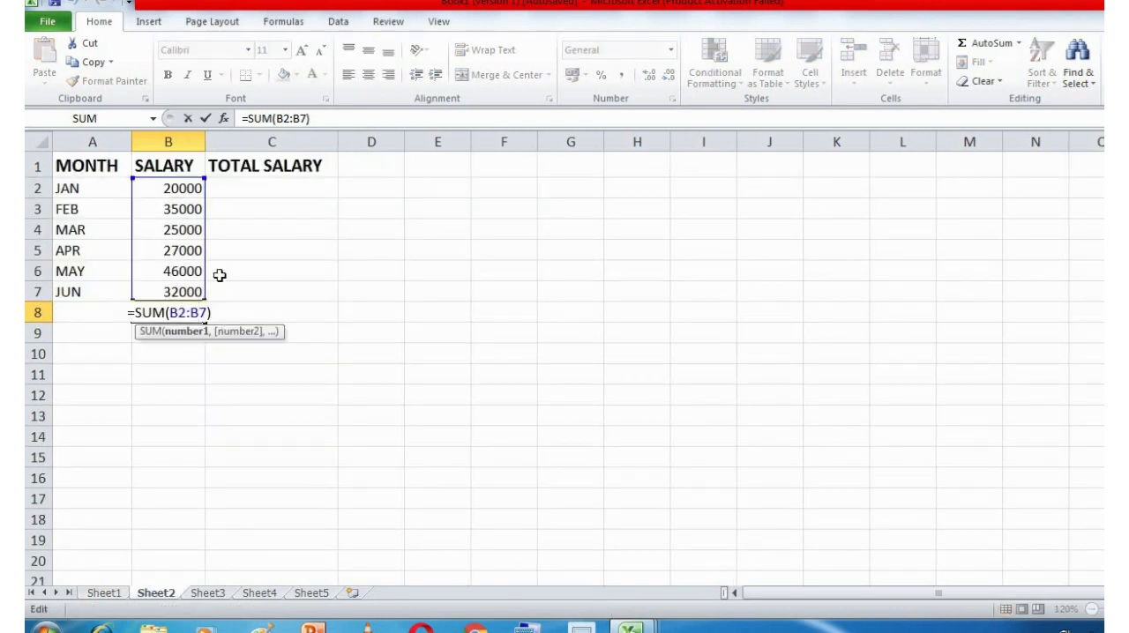
{"action": "key", "text": "Escape"}
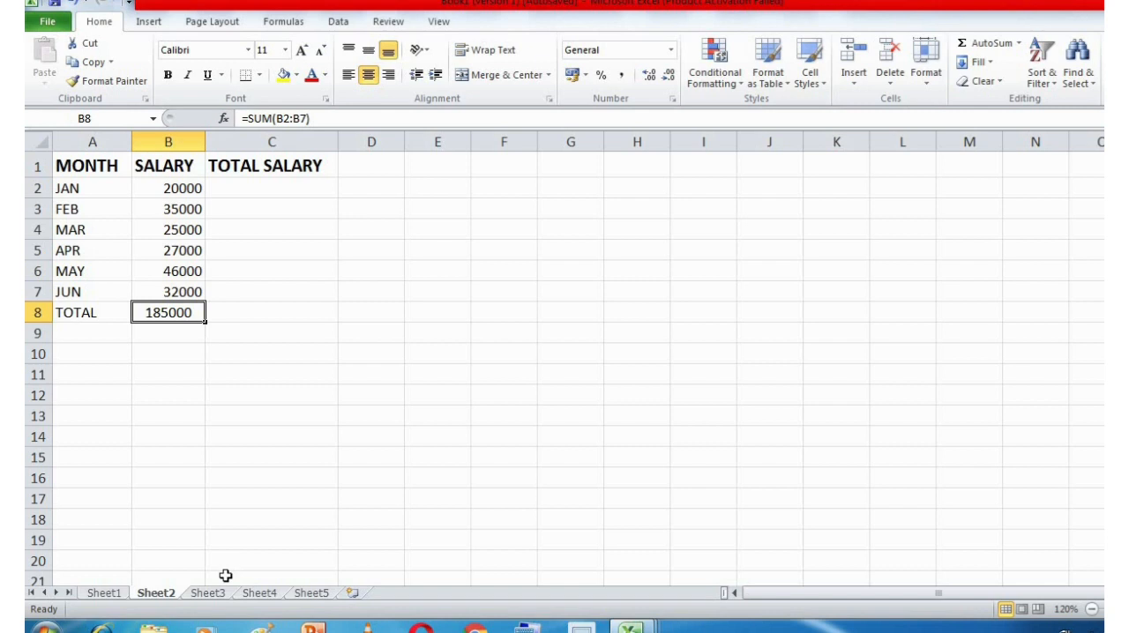
Enter an exclamation mark (!) in cell F3 of Sheet1, below the CELL REF OF ANOTHER WORKSHEET heading.
{"action": "left_click", "coordinate": [104, 593]}
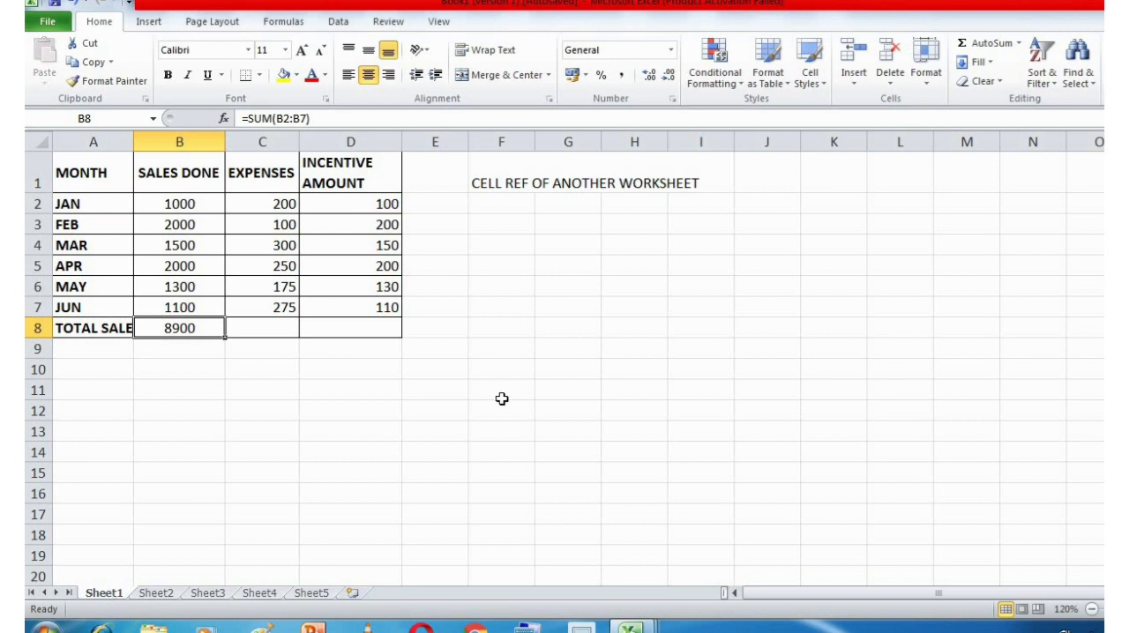
{"action": "left_click", "coordinate": [502, 231]}
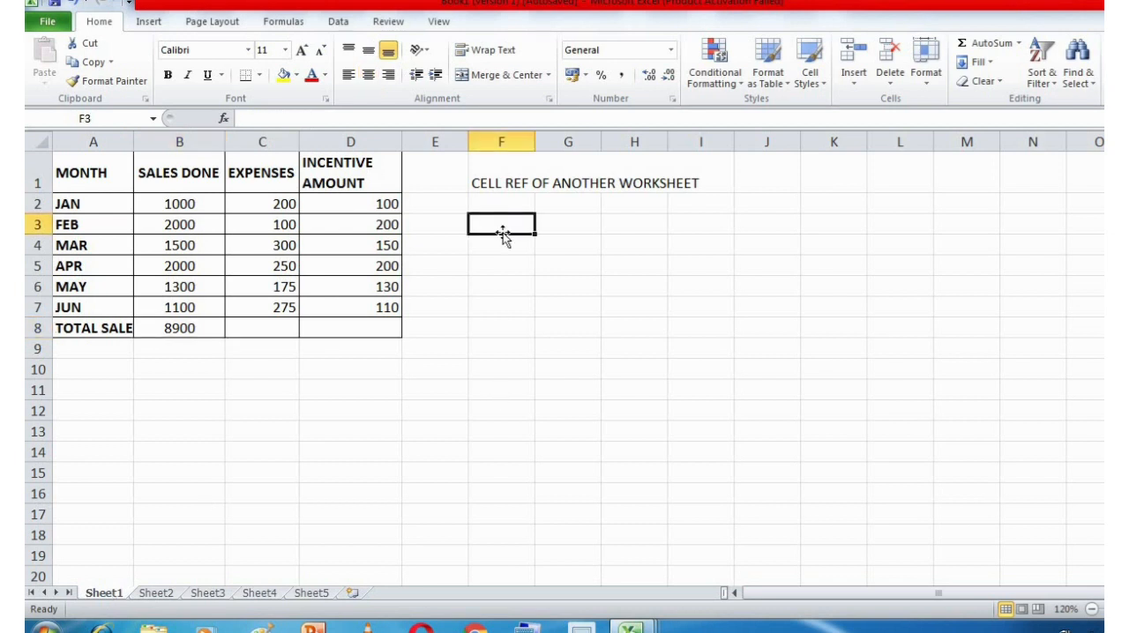
{"action": "type", "text": "!"}
{"action": "key", "text": "Return"}
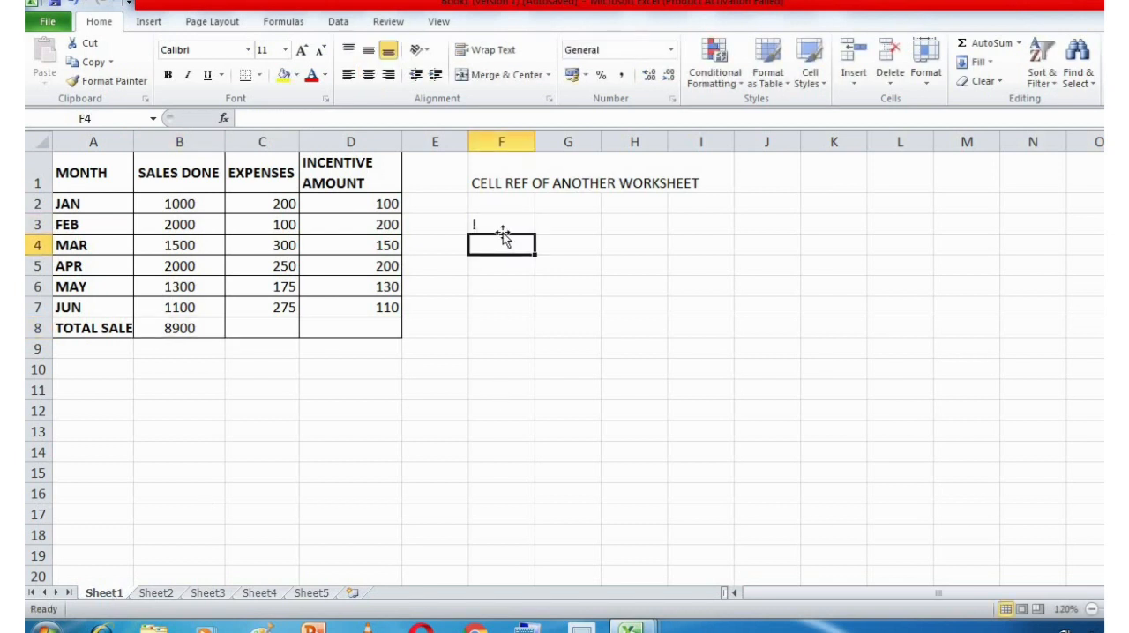
{"action": "left_click", "coordinate": [494, 227]}
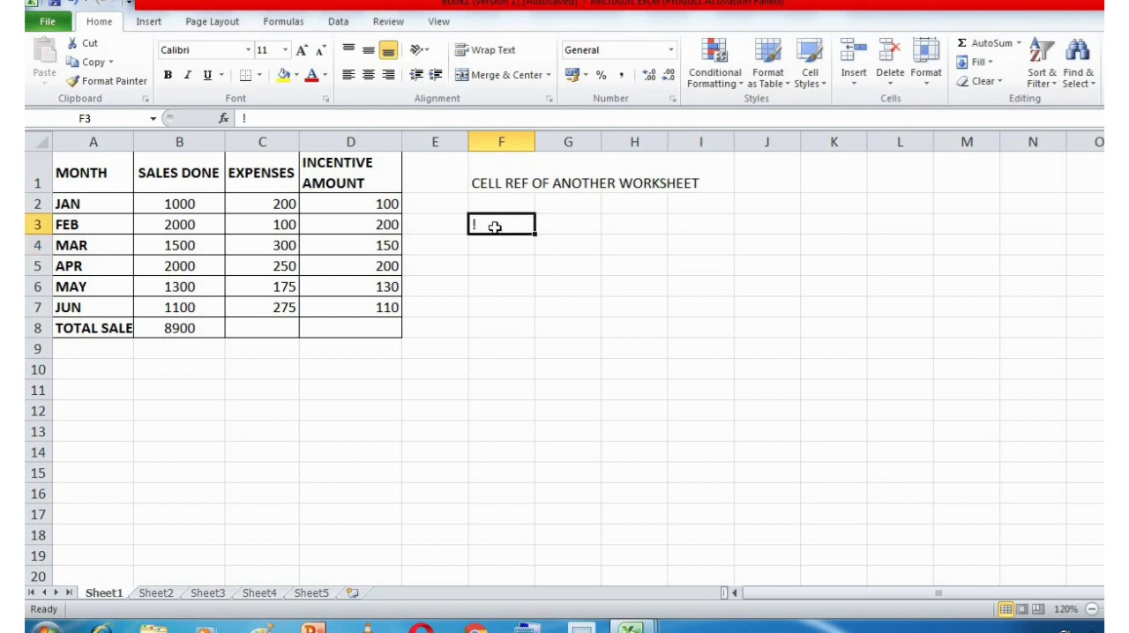
Examine the monthly salaries and empty TOTAL SALARY column on Sheet2 against the January incentive amount in cell D2 of Sheet1.
{"action": "left_click", "coordinate": [174, 598]}
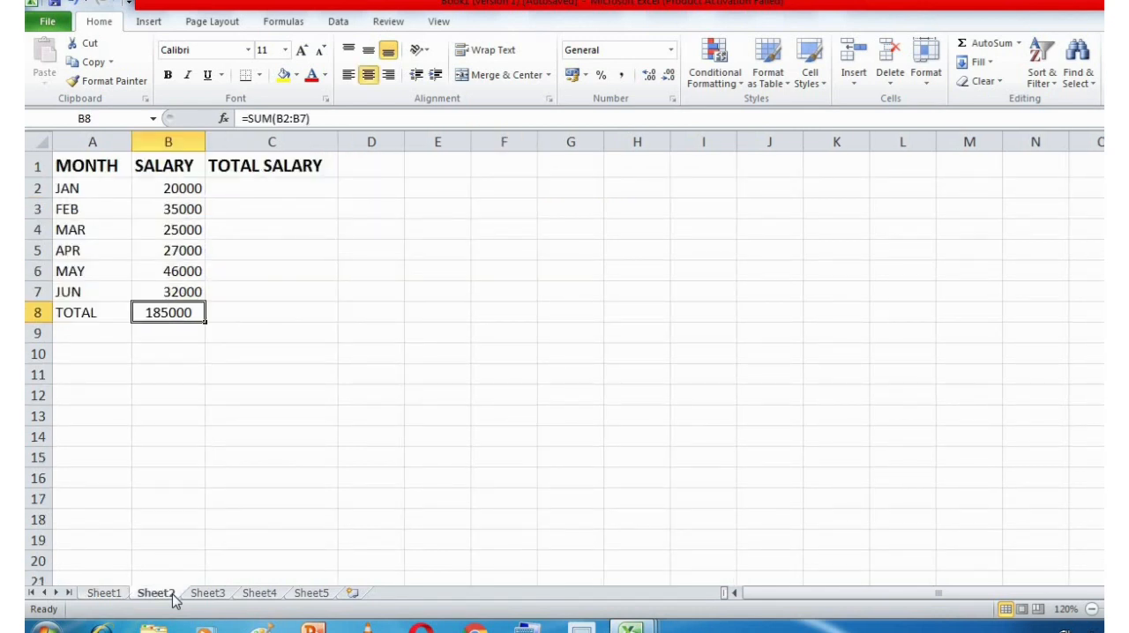
{"action": "left_click", "coordinate": [245, 188]}
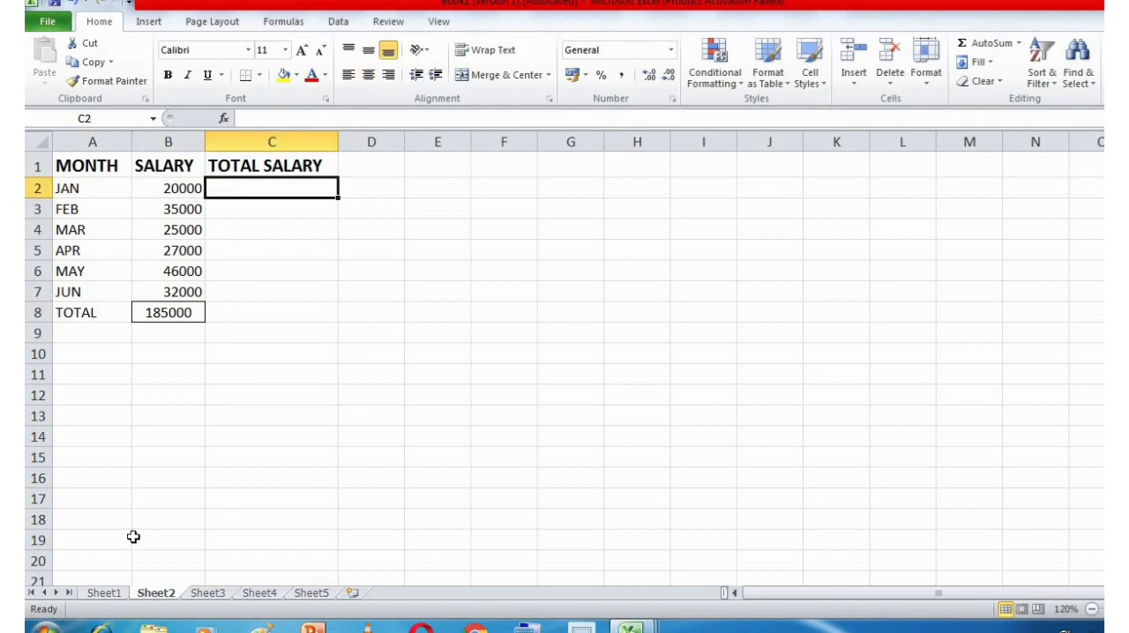
{"action": "left_click", "coordinate": [112, 594]}
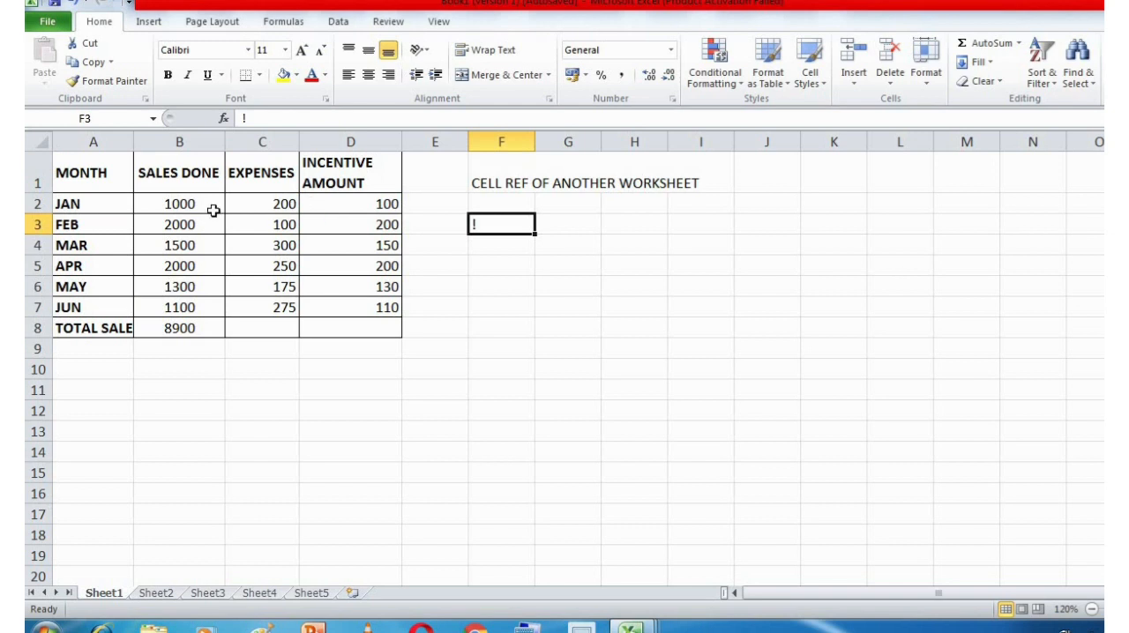
{"action": "left_click", "coordinate": [356, 204]}
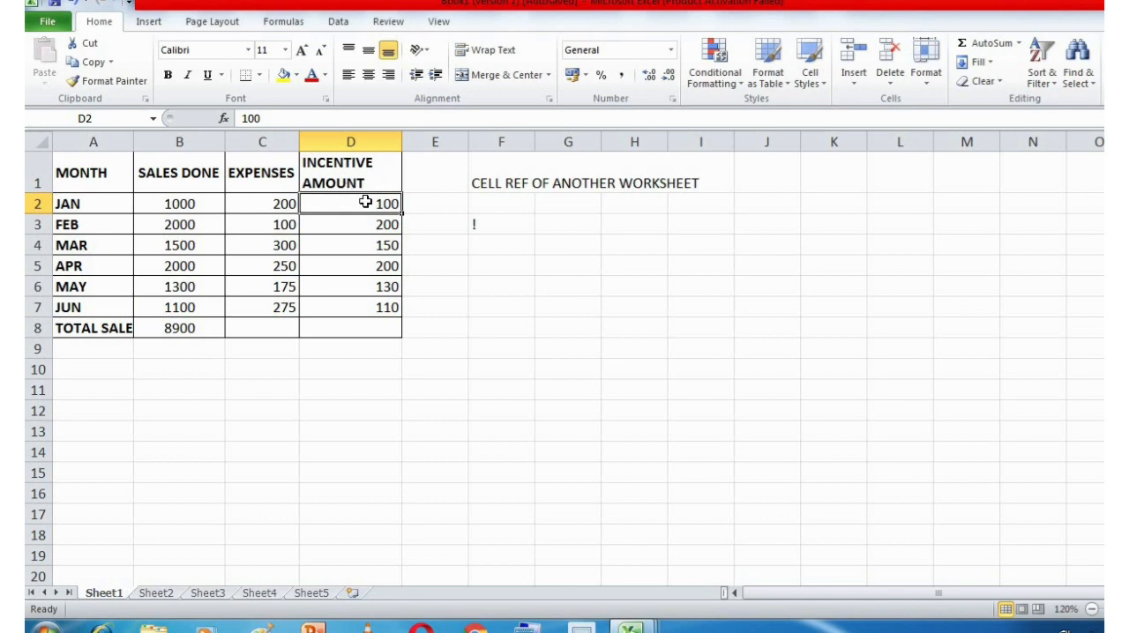
{"action": "left_click", "coordinate": [175, 594]}
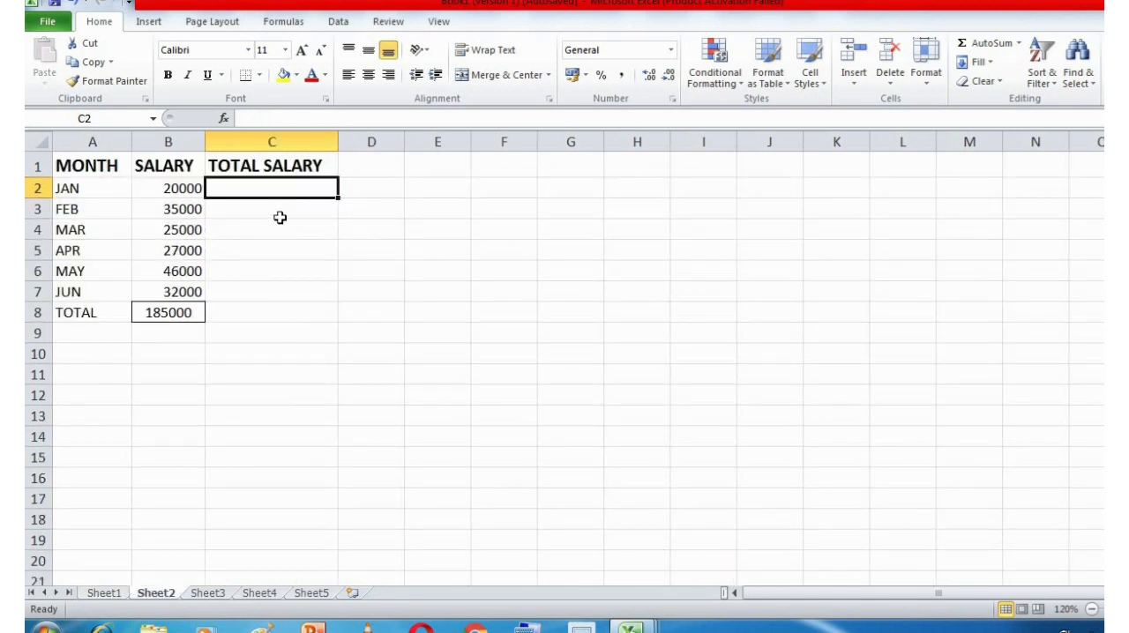
{"action": "left_click", "coordinate": [108, 593]}
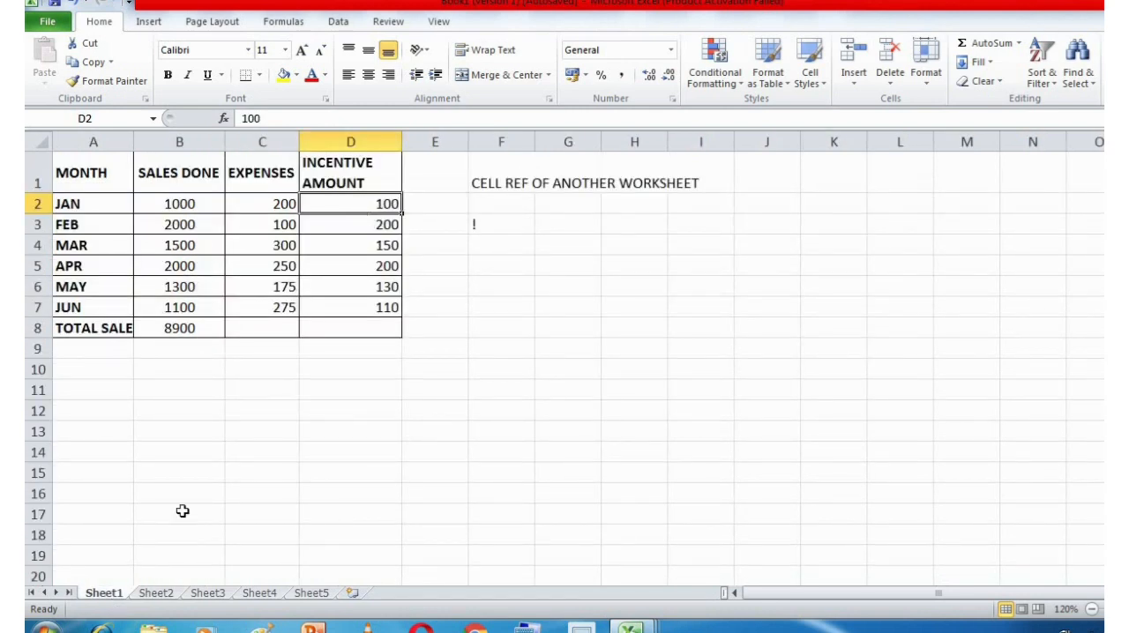
{"action": "left_click", "coordinate": [156, 594]}
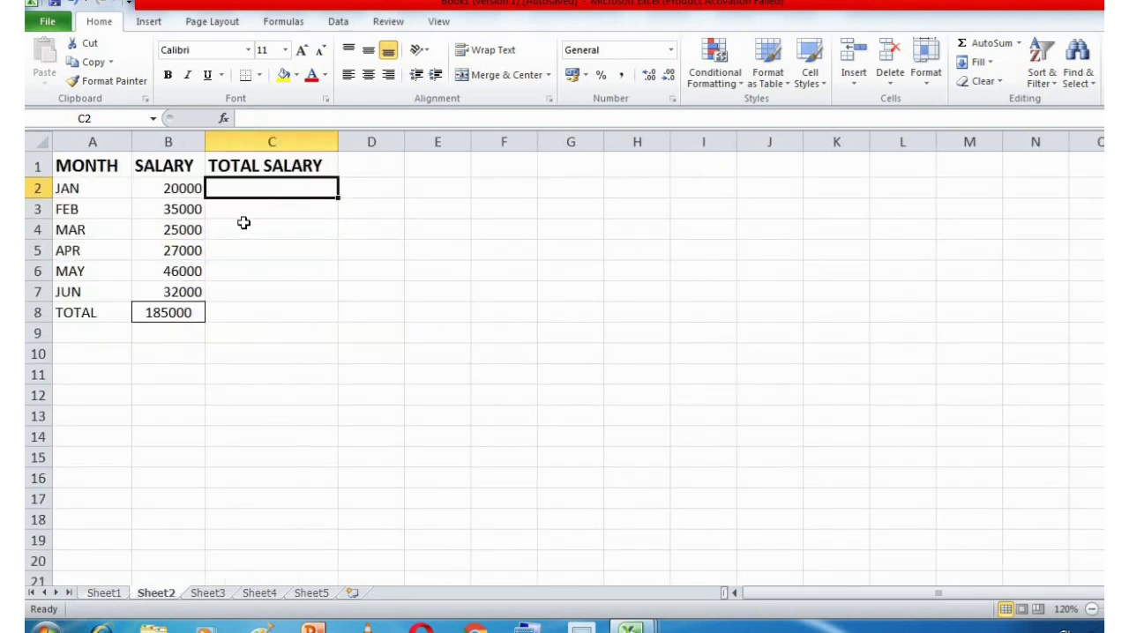
{"action": "left_click", "coordinate": [177, 188]}
{"action": "left_click", "coordinate": [36, 188]}
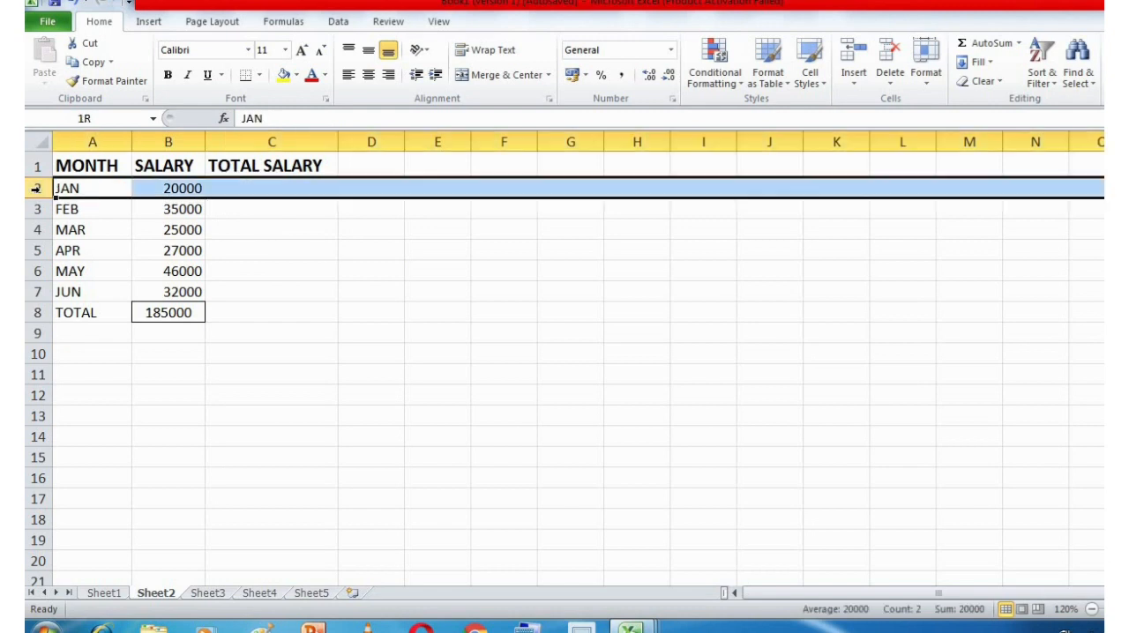
{"action": "left_click", "coordinate": [194, 188]}
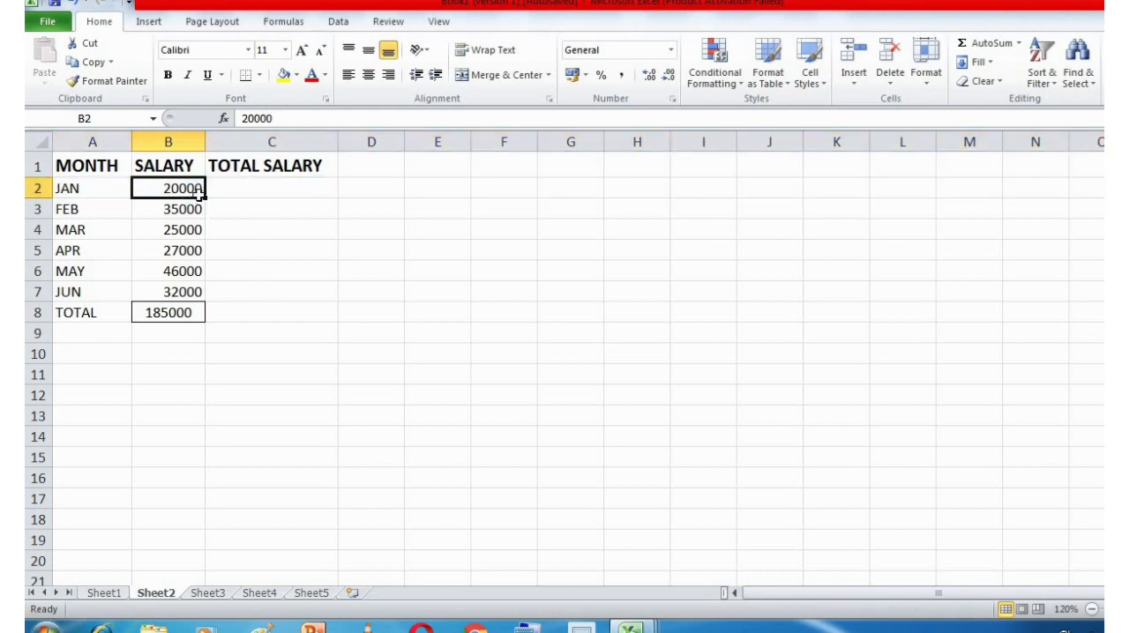
{"action": "left_click", "coordinate": [104, 594]}
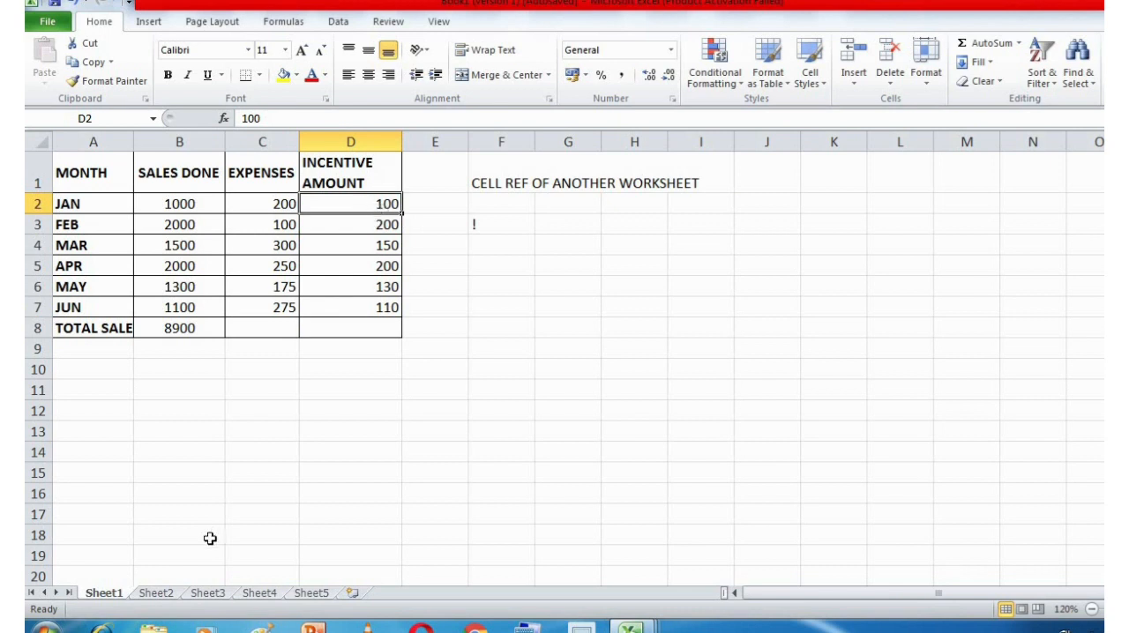
{"action": "left_click", "coordinate": [156, 594]}
{"action": "left_click_drag", "start_coordinate": [84, 212], "coordinate": [168, 205]}
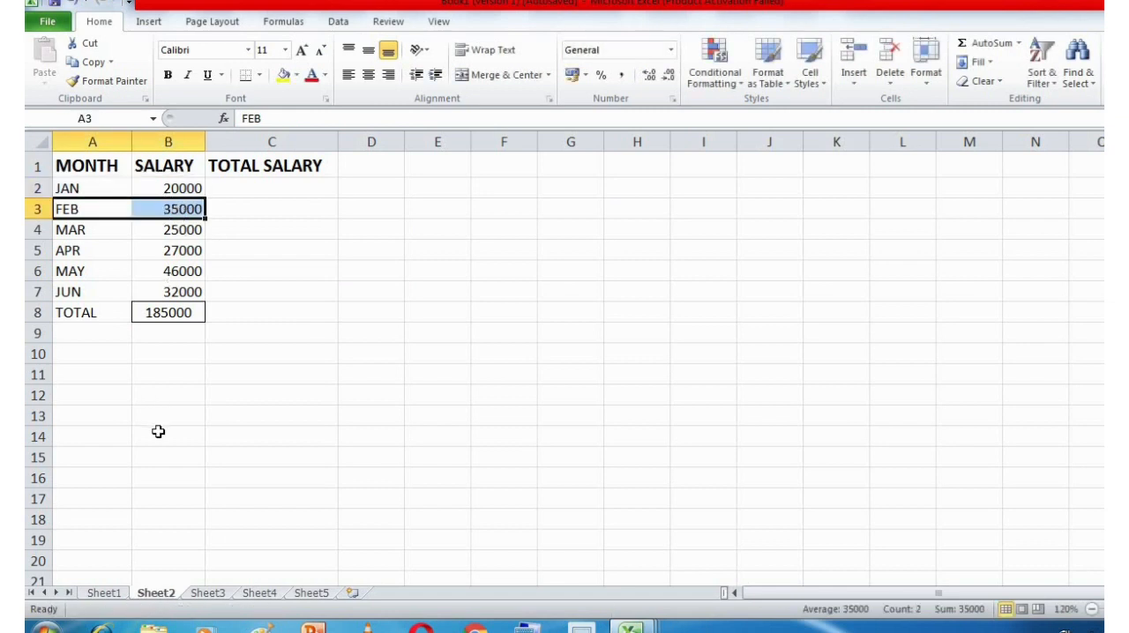
Compare the February incentive amount in cell D3 of Sheet1 with the salaries and empty TOTAL SALARY column on Sheet2.
{"action": "left_click", "coordinate": [102, 593]}
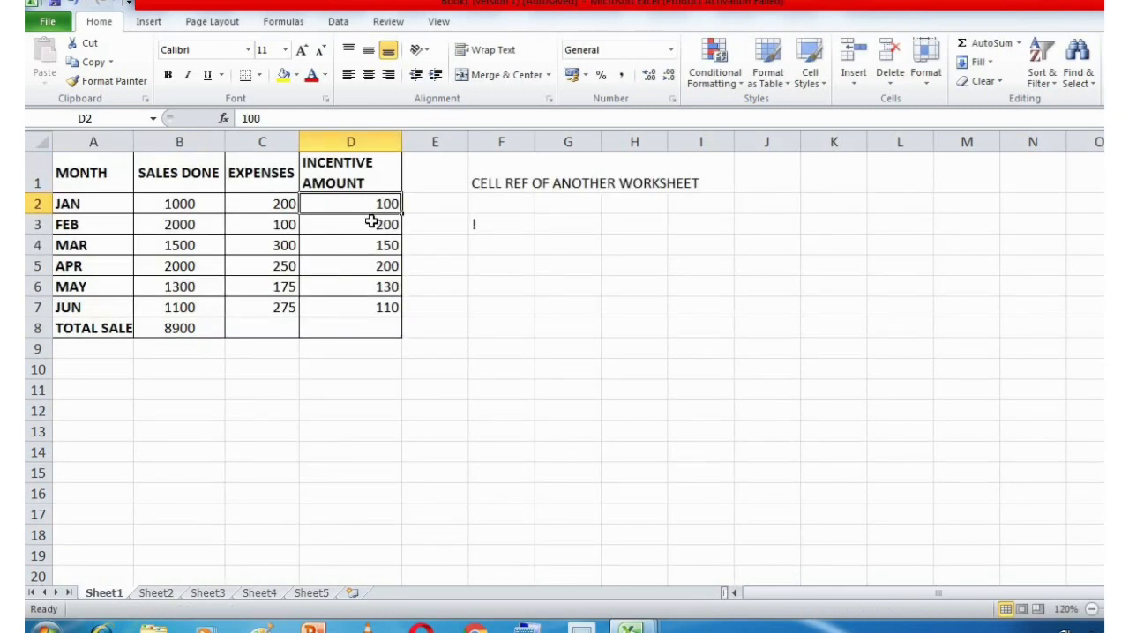
{"action": "left_click", "coordinate": [370, 220]}
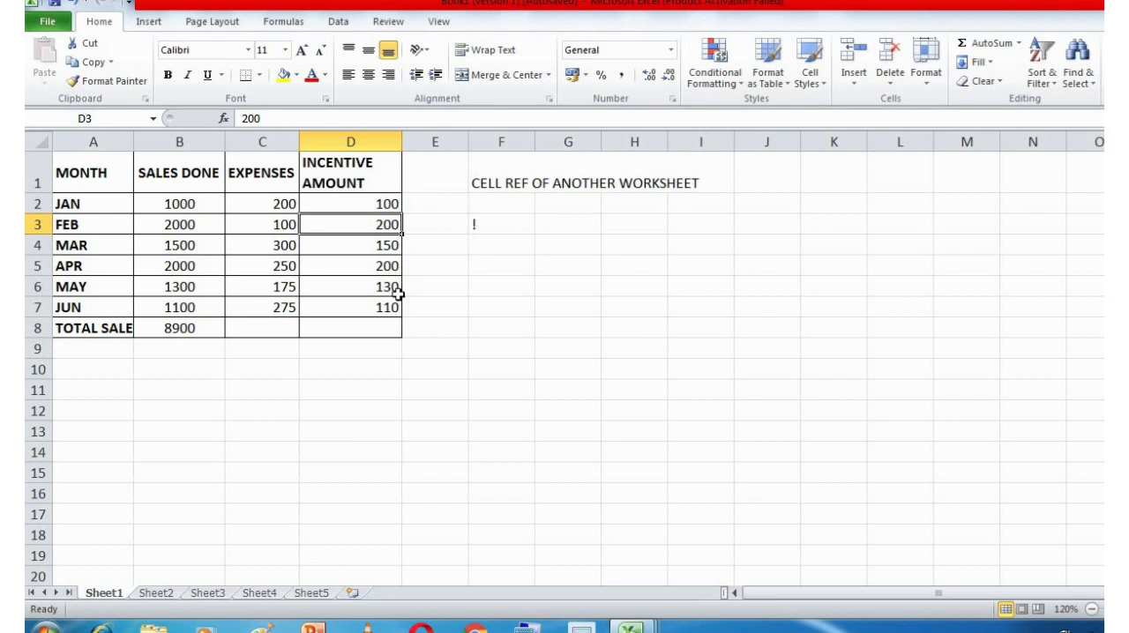
{"action": "left_click", "coordinate": [155, 594]}
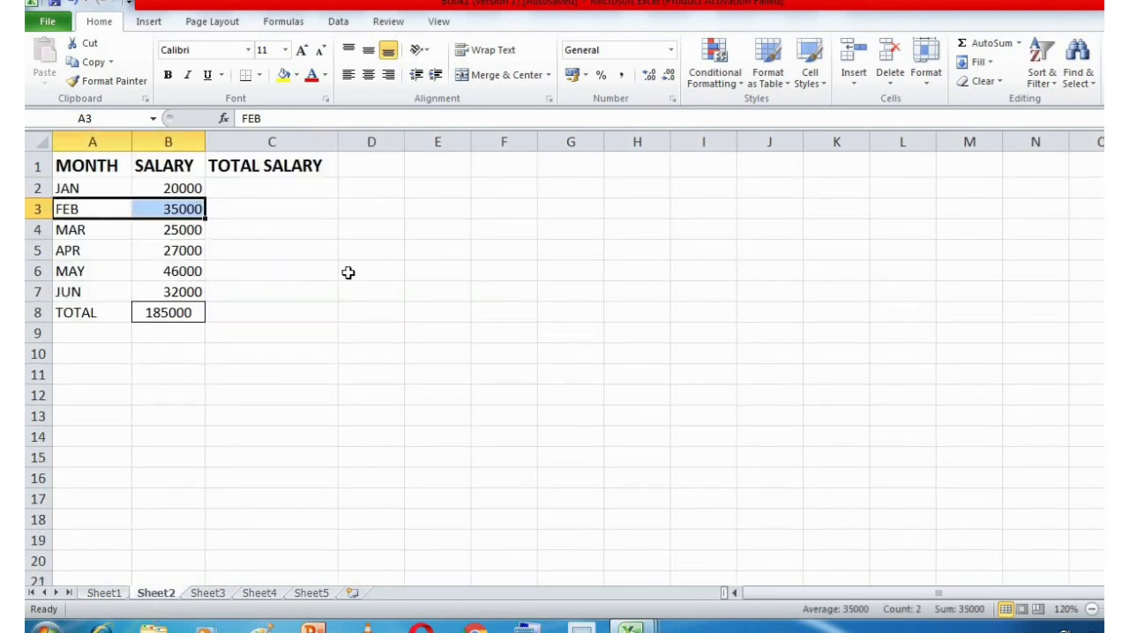
{"action": "left_click", "coordinate": [104, 593]}
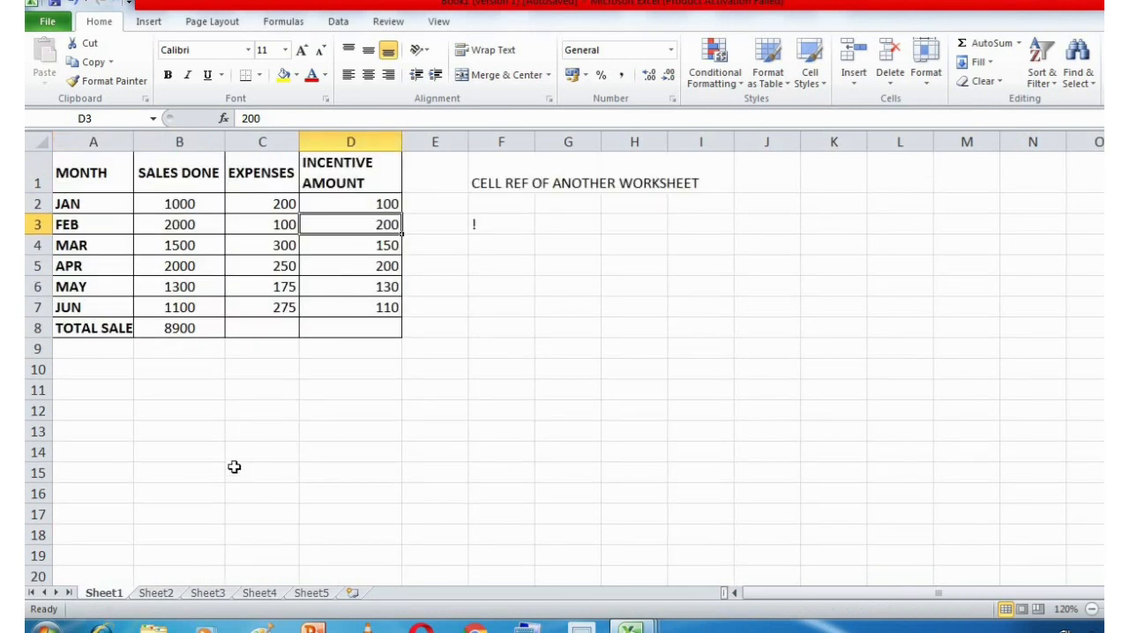
{"action": "left_click", "coordinate": [159, 595]}
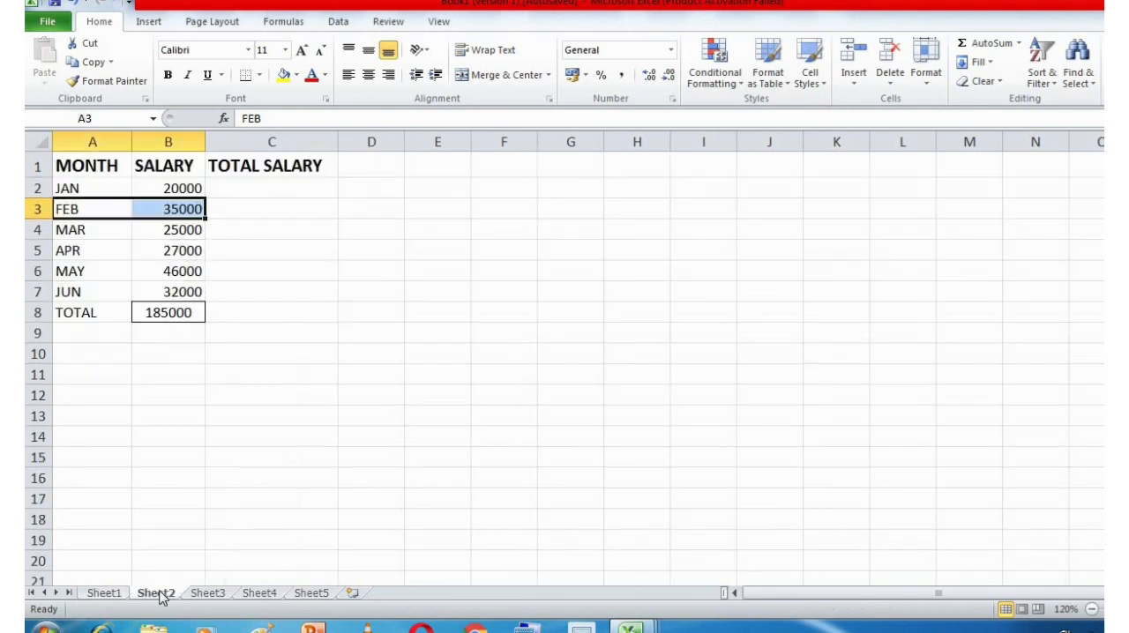
{"action": "left_click", "coordinate": [289, 196]}
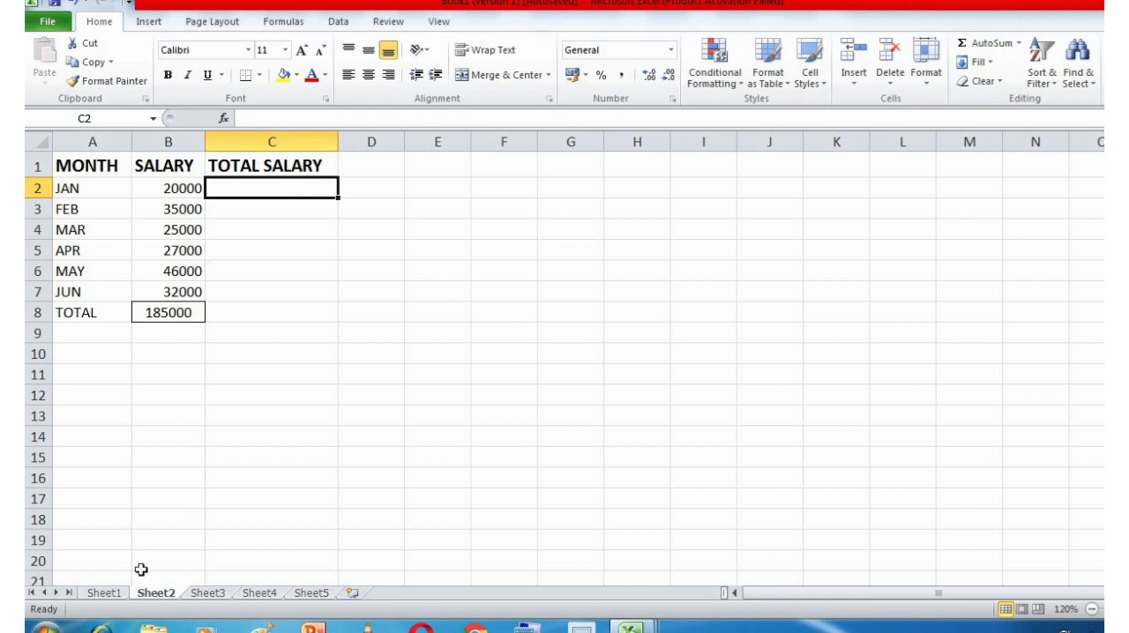
Enter the label Sheet NO in cell F2 of Sheet2 and an exclamation mark (!) in cell G2.
{"action": "left_click", "coordinate": [481, 203]}
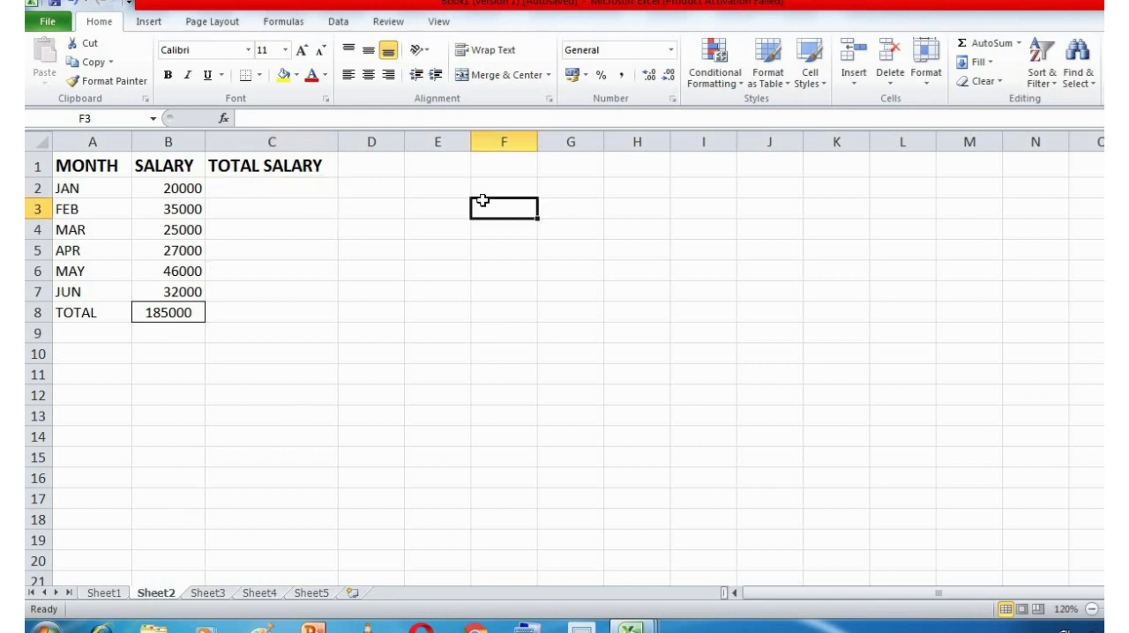
{"action": "left_click", "coordinate": [496, 186]}
{"action": "type", "text": "She"}
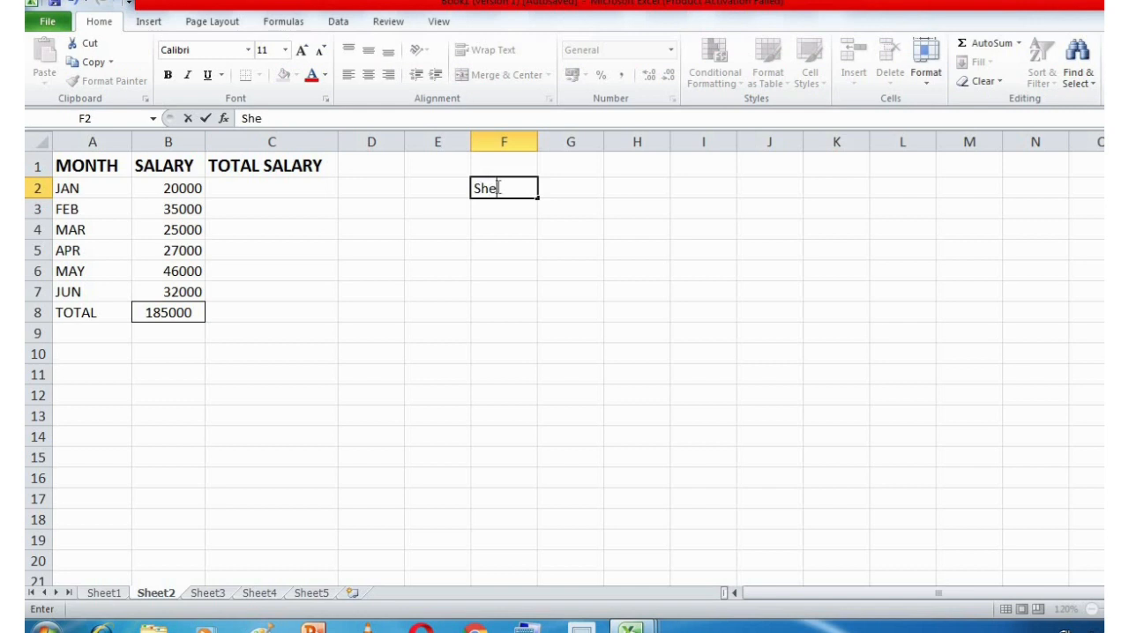
{"action": "type", "text": "et Ni"}
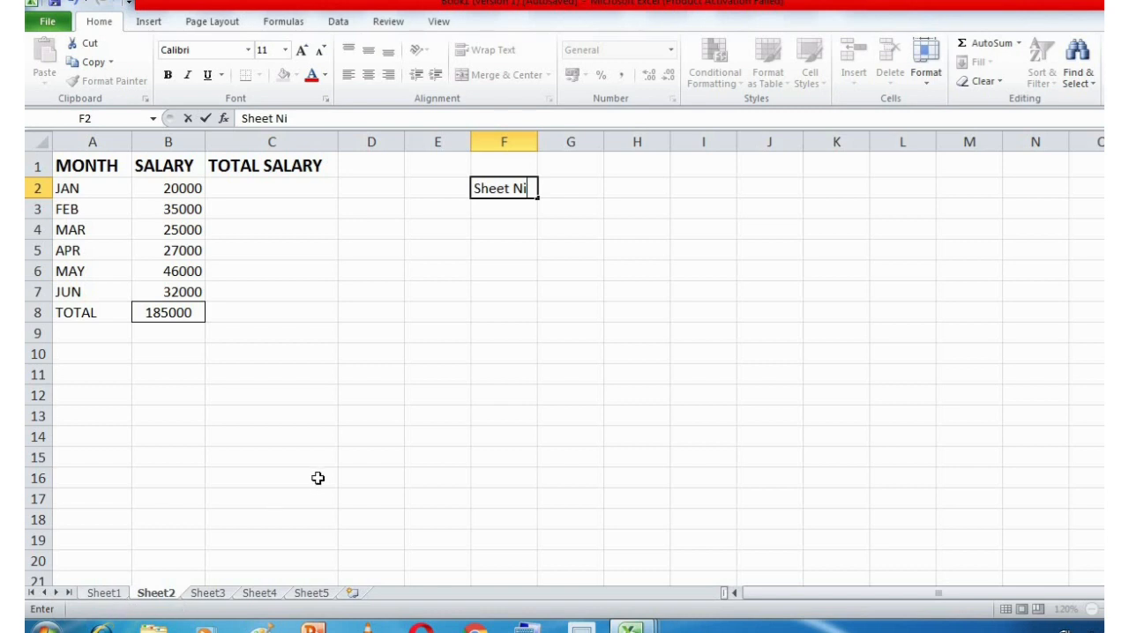
{"action": "key", "text": "BackSpace"}
{"action": "type", "text": "O"}
{"action": "key", "text": "Tab"}
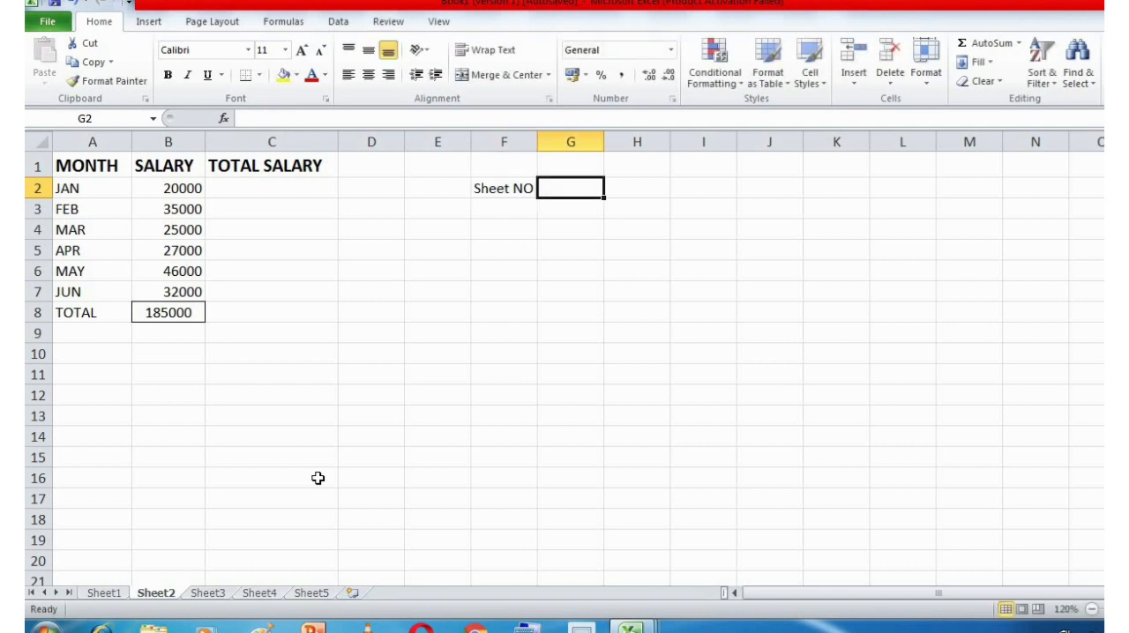
{"action": "type", "text": "!"}
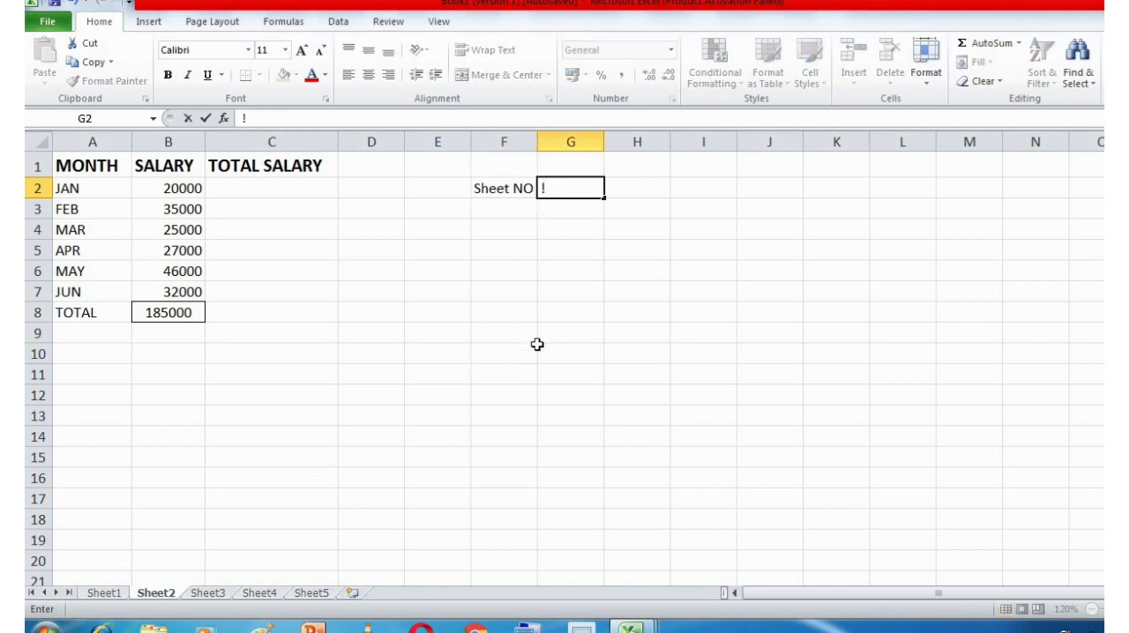
Enter Cell Add in cell H2 of Sheet2 to complete the reference syntax note.
{"action": "left_click", "coordinate": [657, 187]}
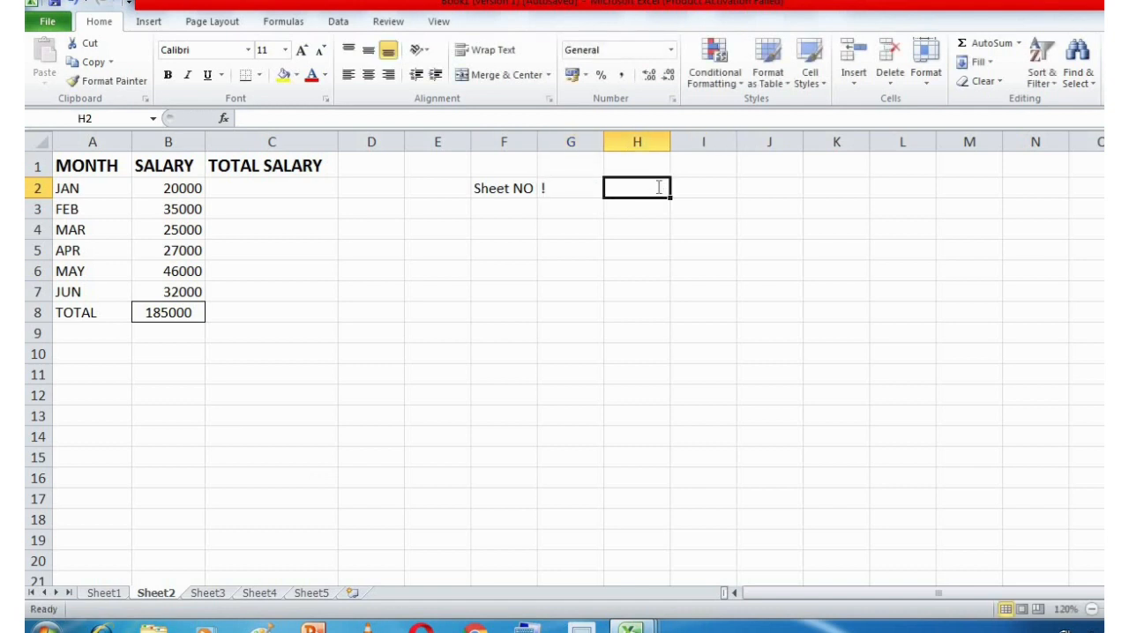
{"action": "type", "text": "A"}
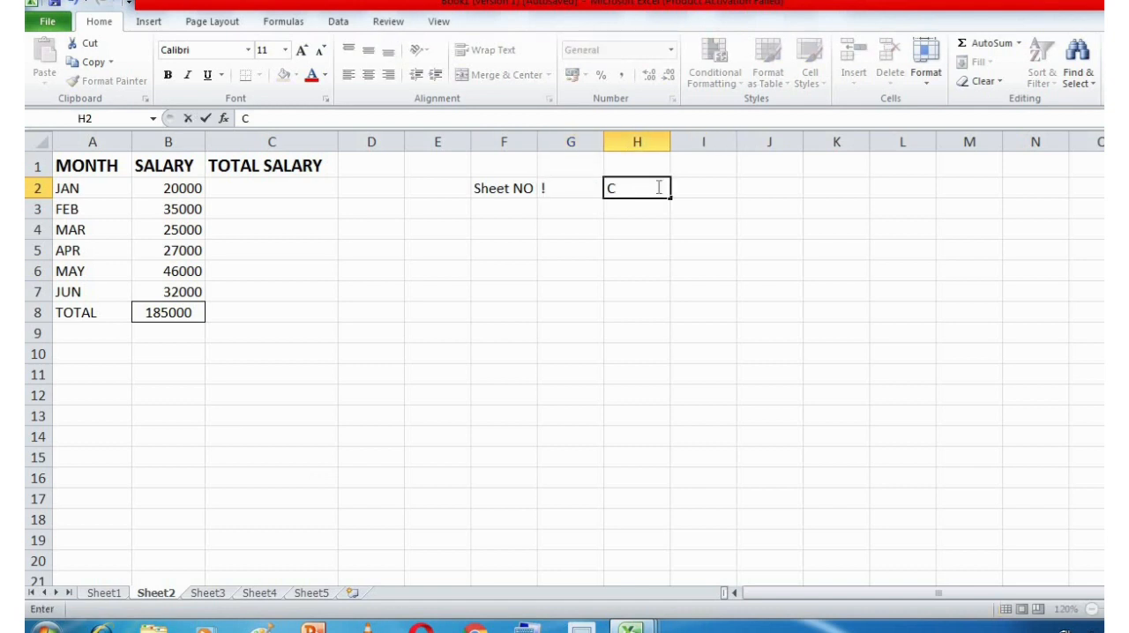
{"action": "type", "text": "ell Add"}
{"action": "key", "text": "Return"}
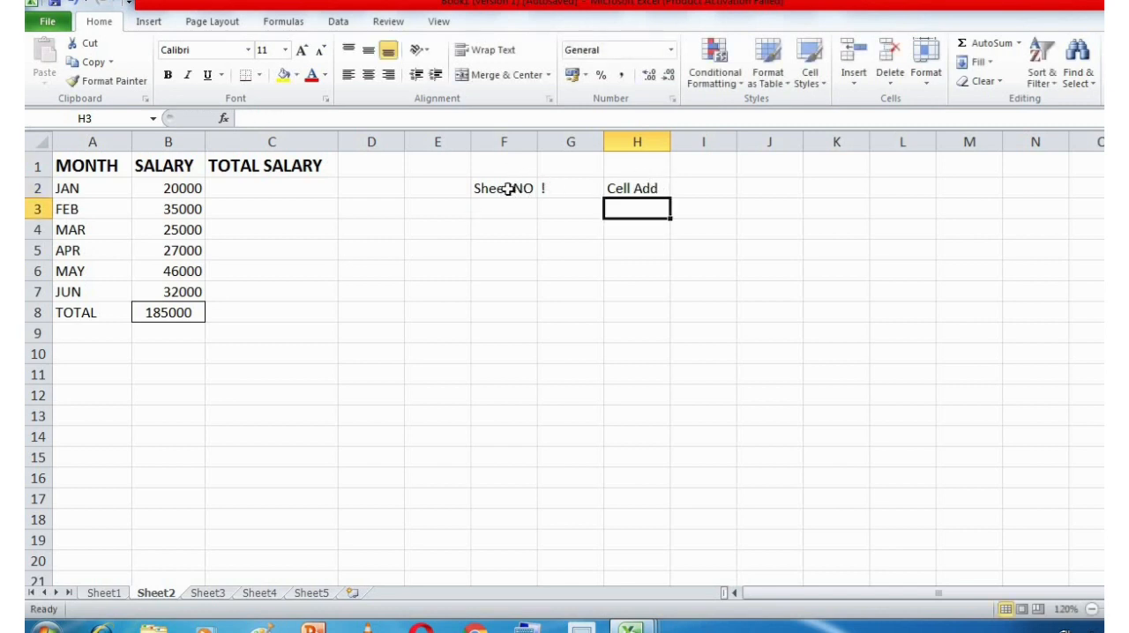
Clear the reference syntax note from cells F2 through H2 of Sheet2.
{"action": "left_click", "coordinate": [509, 187]}
{"action": "left_click", "coordinate": [640, 191], "text": "shift"}
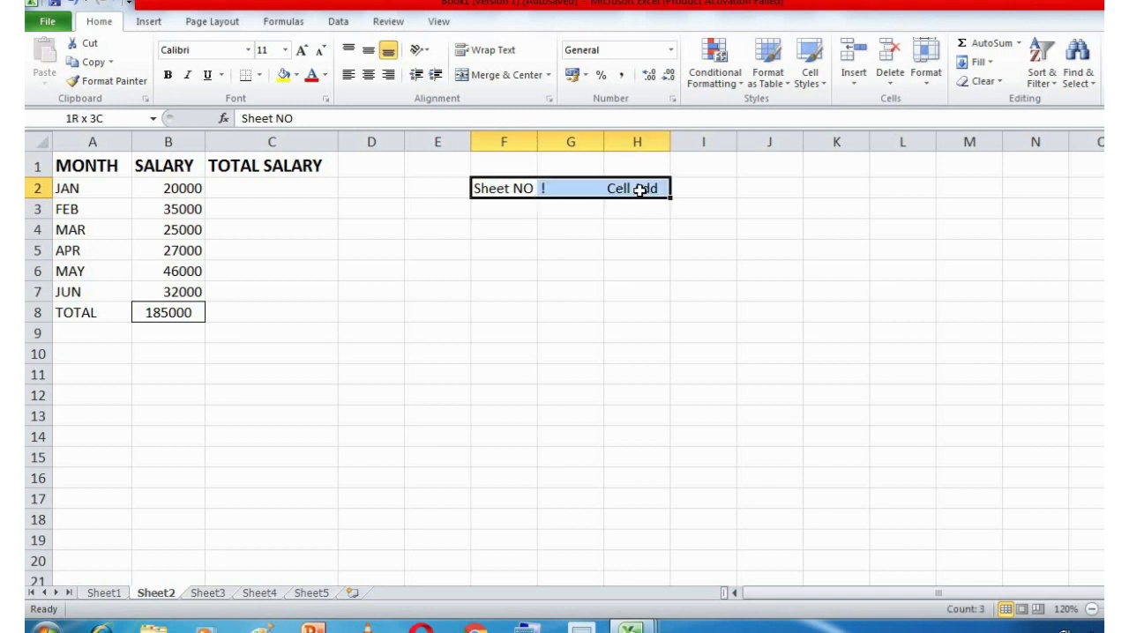
{"action": "key", "text": "BackSpace"}
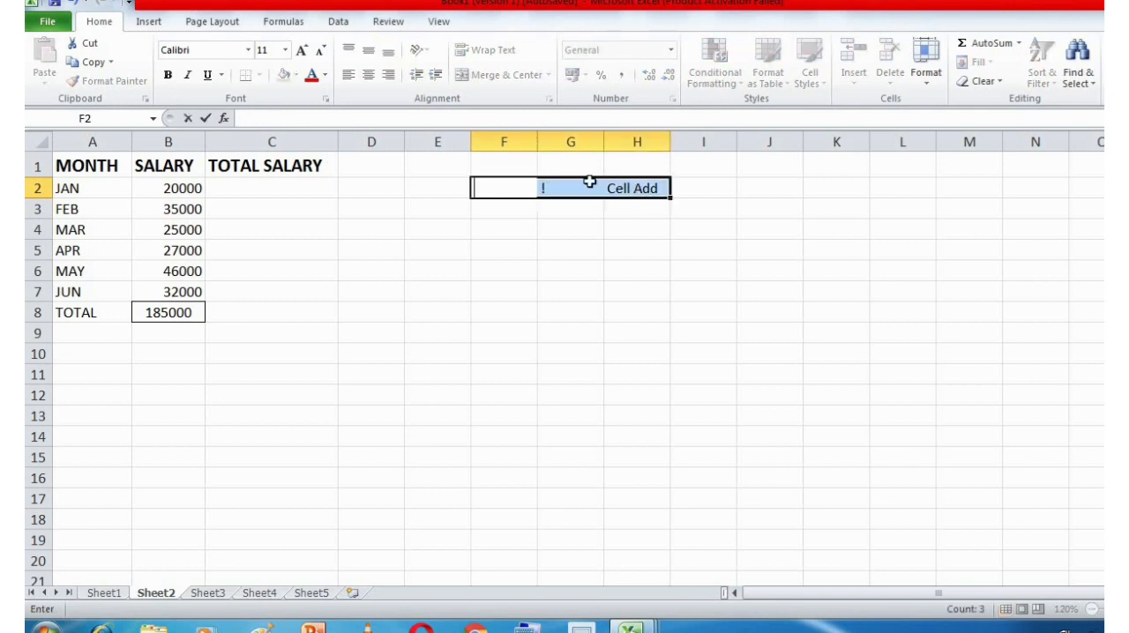
{"action": "left_click", "coordinate": [648, 269]}
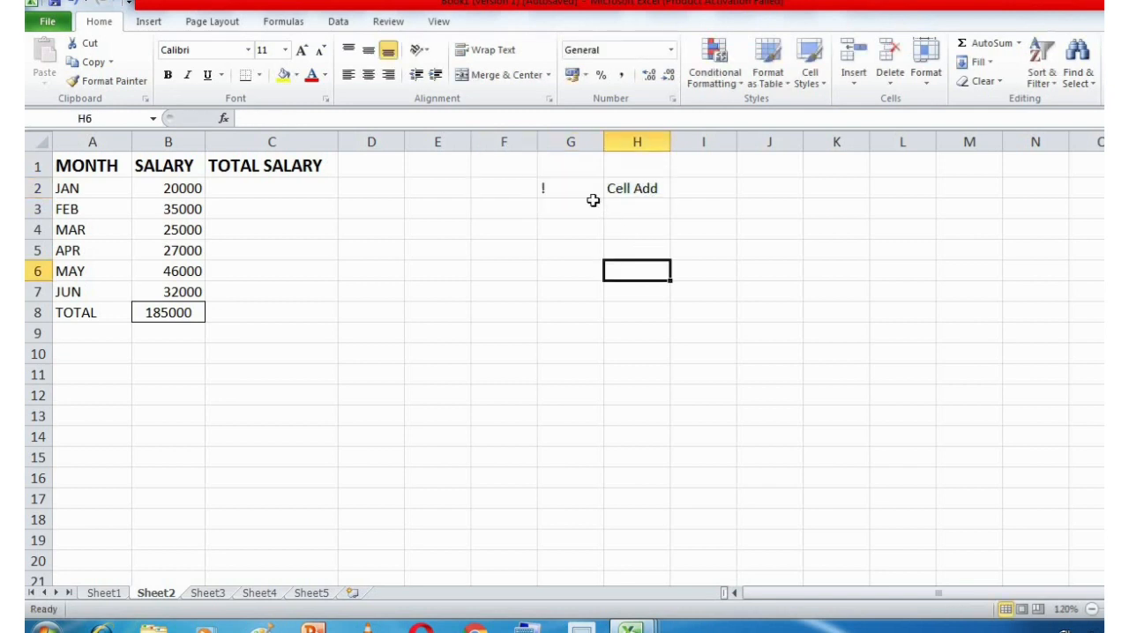
{"action": "left_click_drag", "start_coordinate": [587, 195], "coordinate": [628, 189]}
{"action": "key", "text": "Delete"}
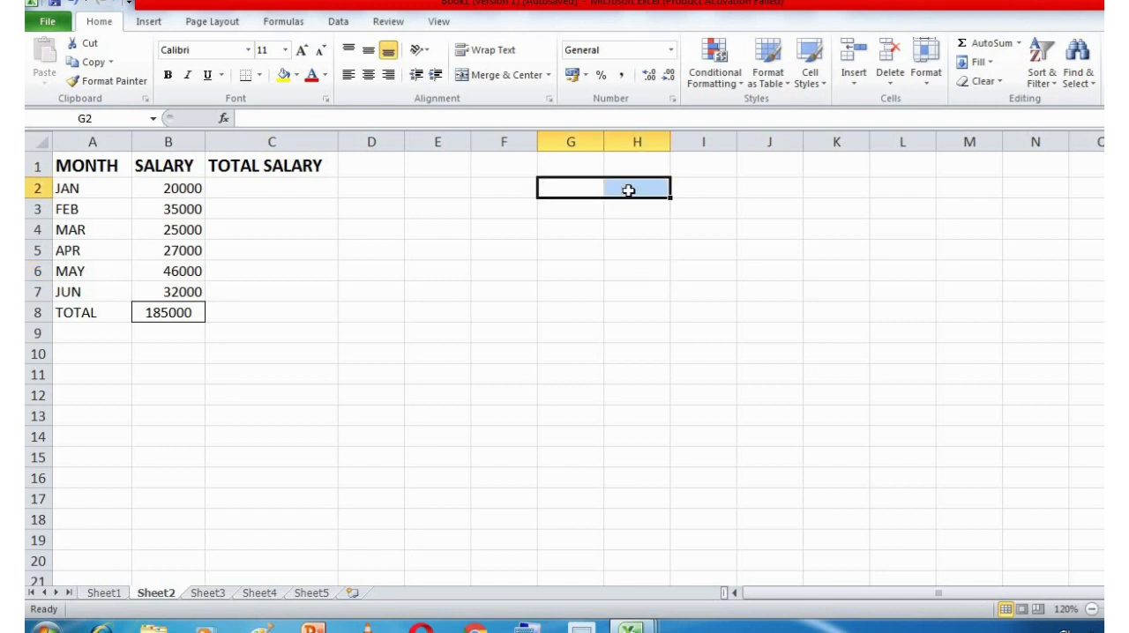
Enter the formula =B2 for January in cell C2 of Sheet2 and check the incentive amounts on Sheet1.
{"action": "left_click", "coordinate": [261, 190]}
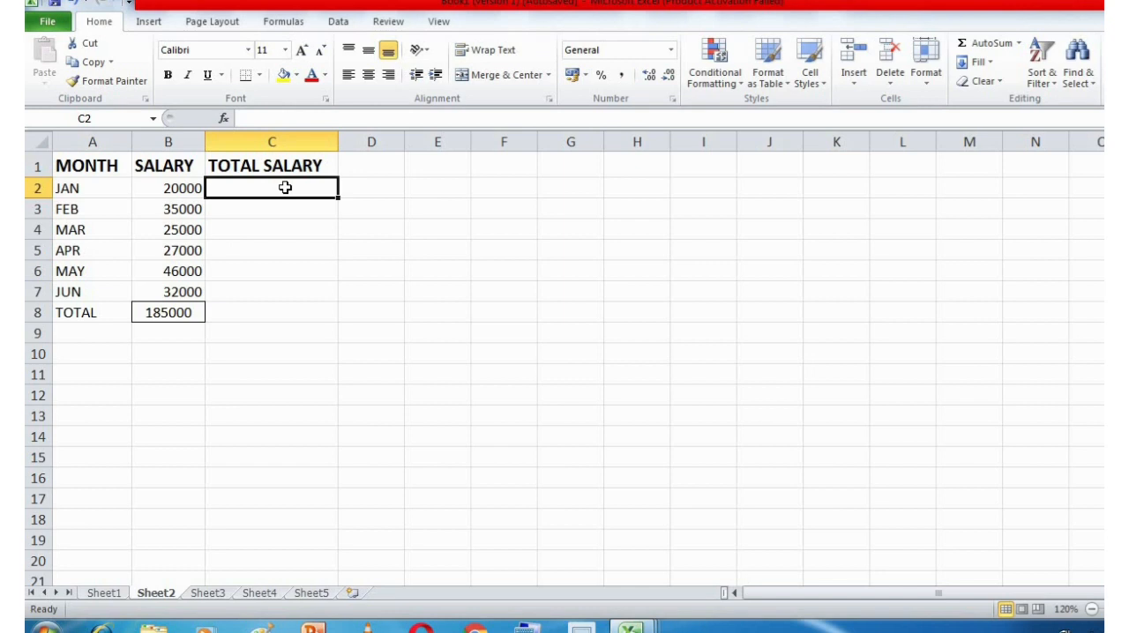
{"action": "type", "text": "="}
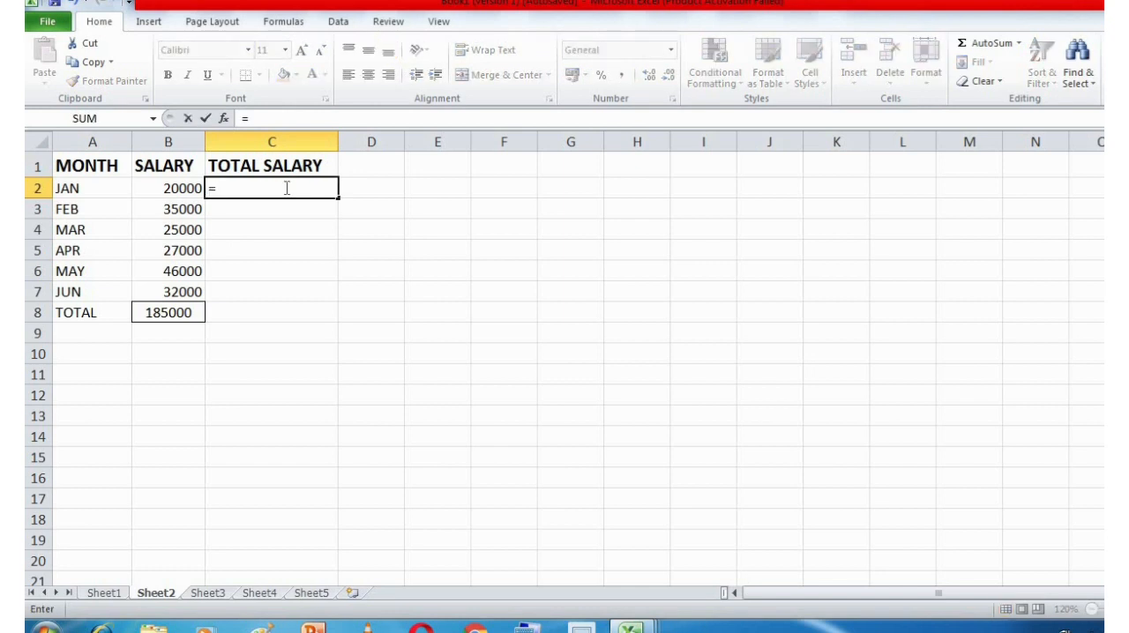
{"action": "type", "text": "B2"}
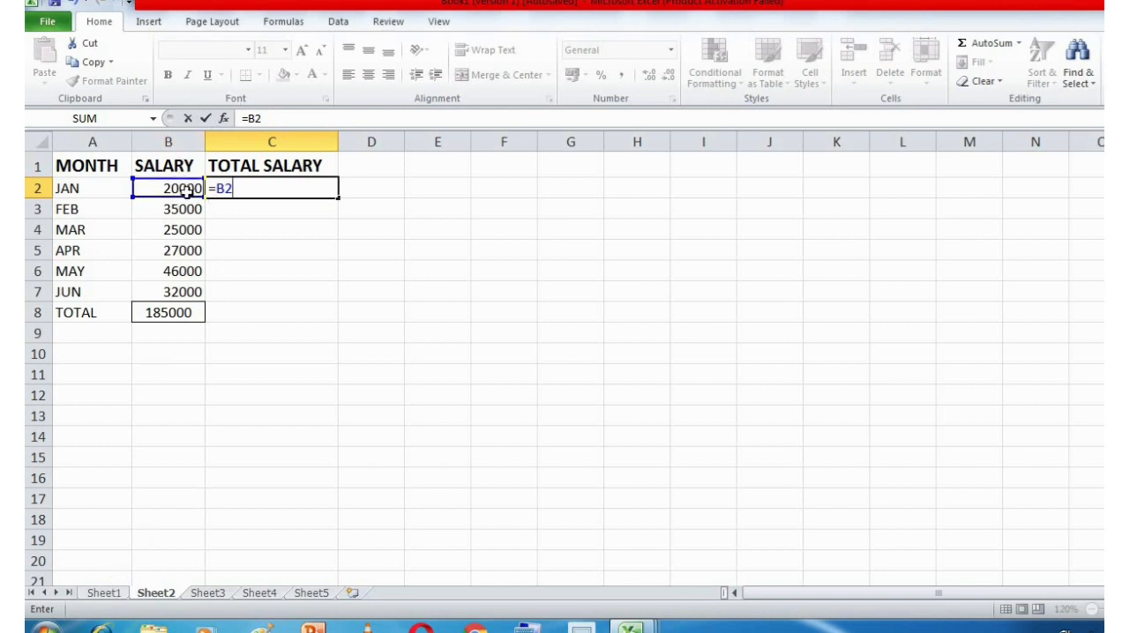
{"action": "left_click", "coordinate": [104, 593]}
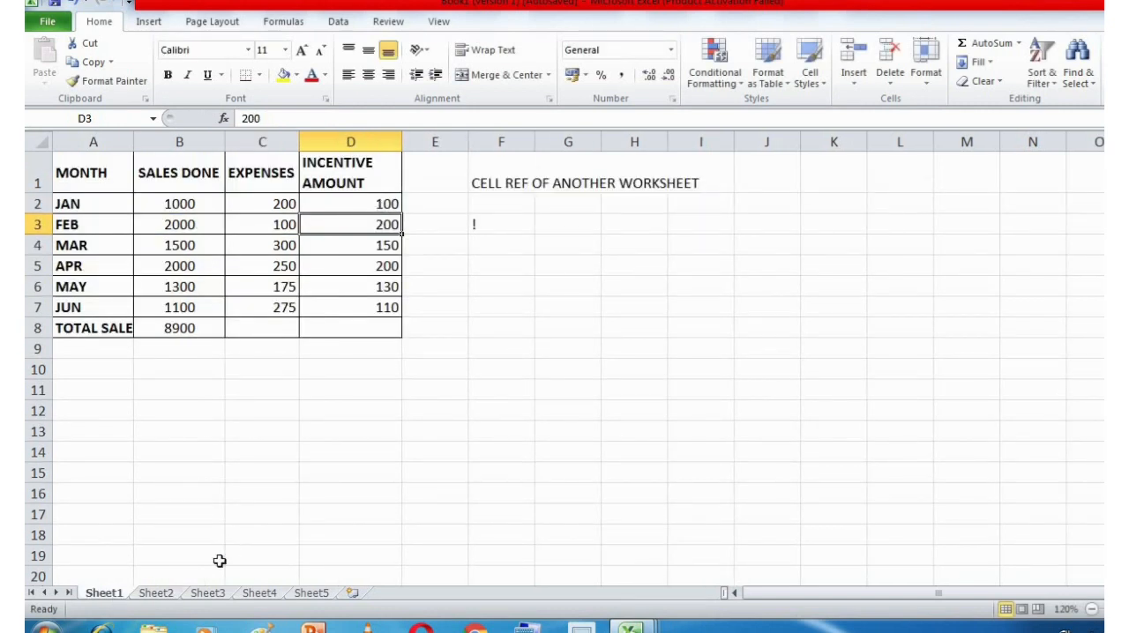
{"action": "left_click", "coordinate": [173, 595]}
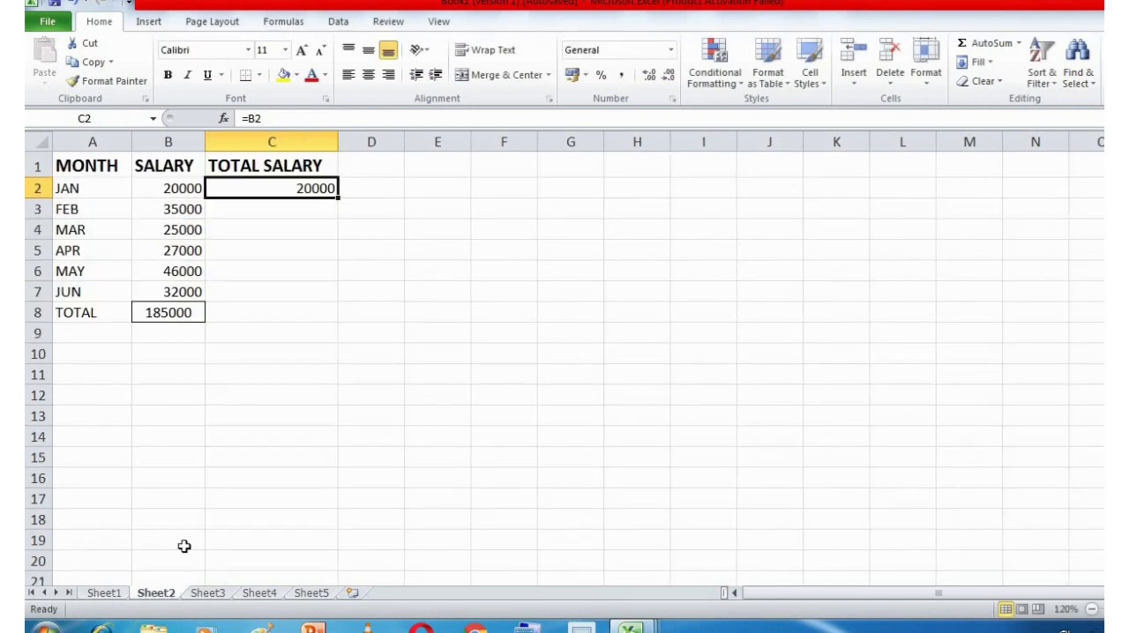
Extend the formula in cell C2 of Sheet2 with a reference to the other worksheet, +Sheet1!
{"action": "double_click", "coordinate": [303, 188]}
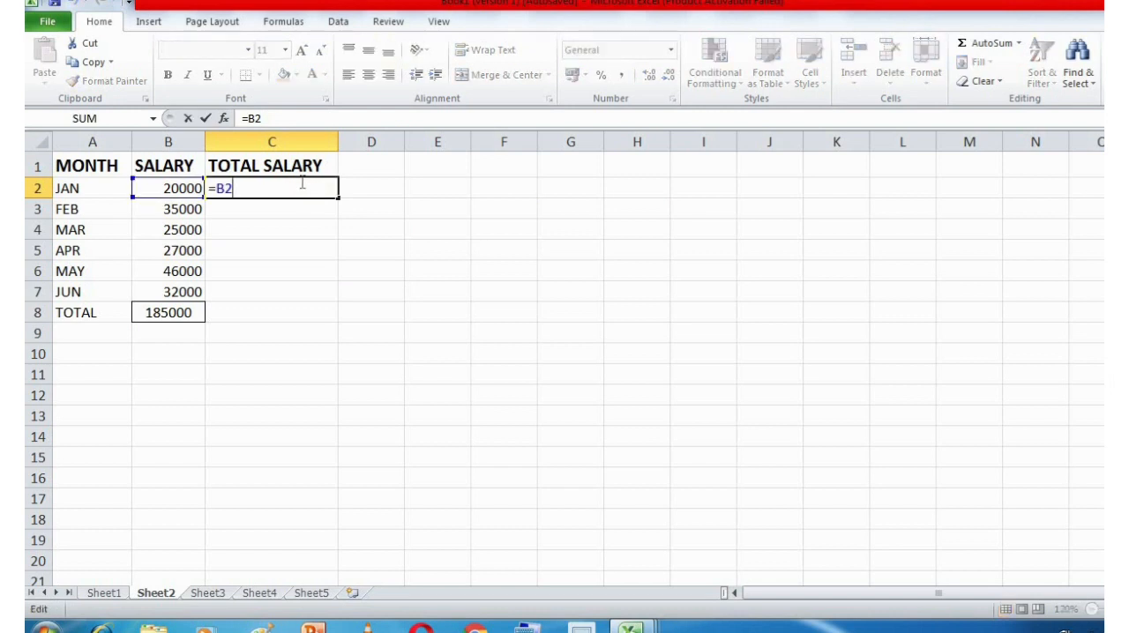
{"action": "type", "text": "+"}
{"action": "type", "text": "Sheet1"}
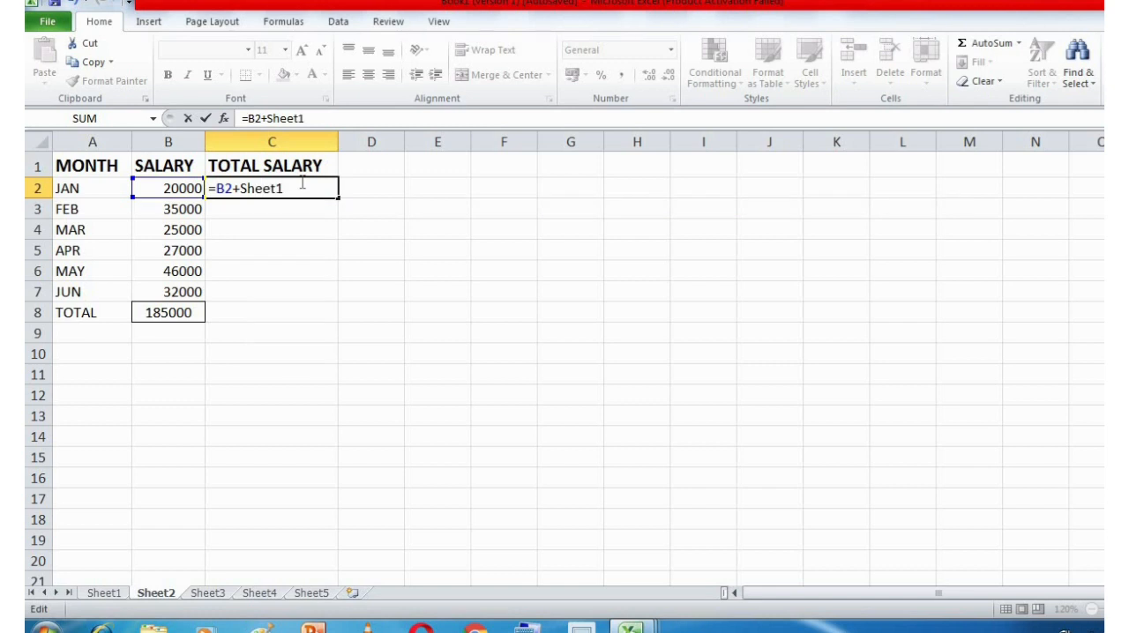
{"action": "type", "text": "!"}
{"action": "left_click", "coordinate": [99, 593]}
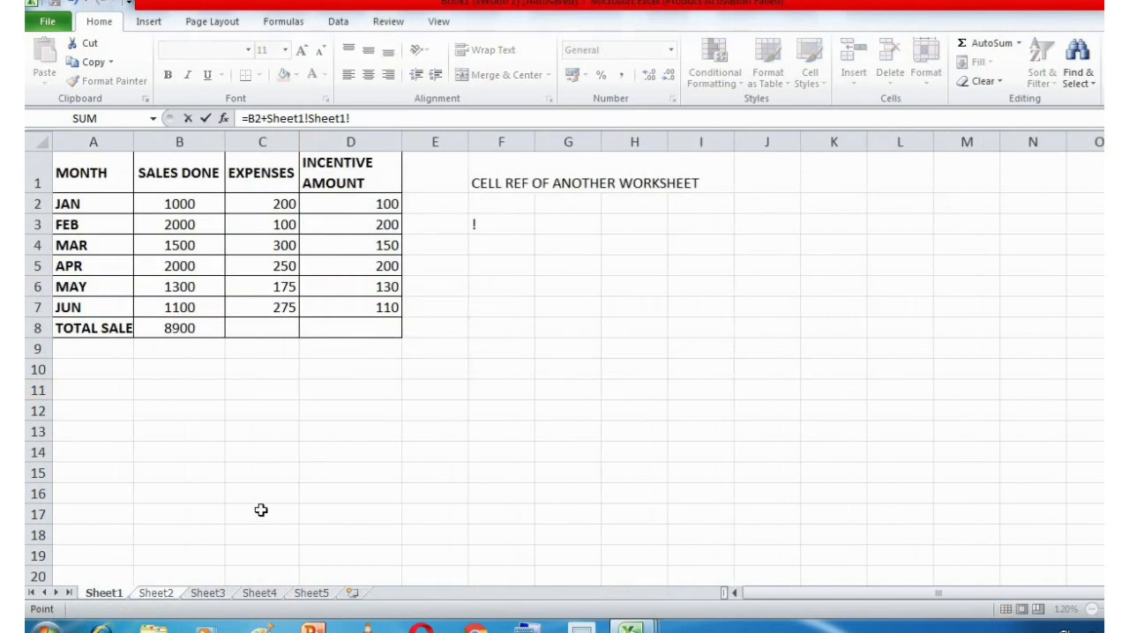
{"action": "left_click", "coordinate": [153, 593]}
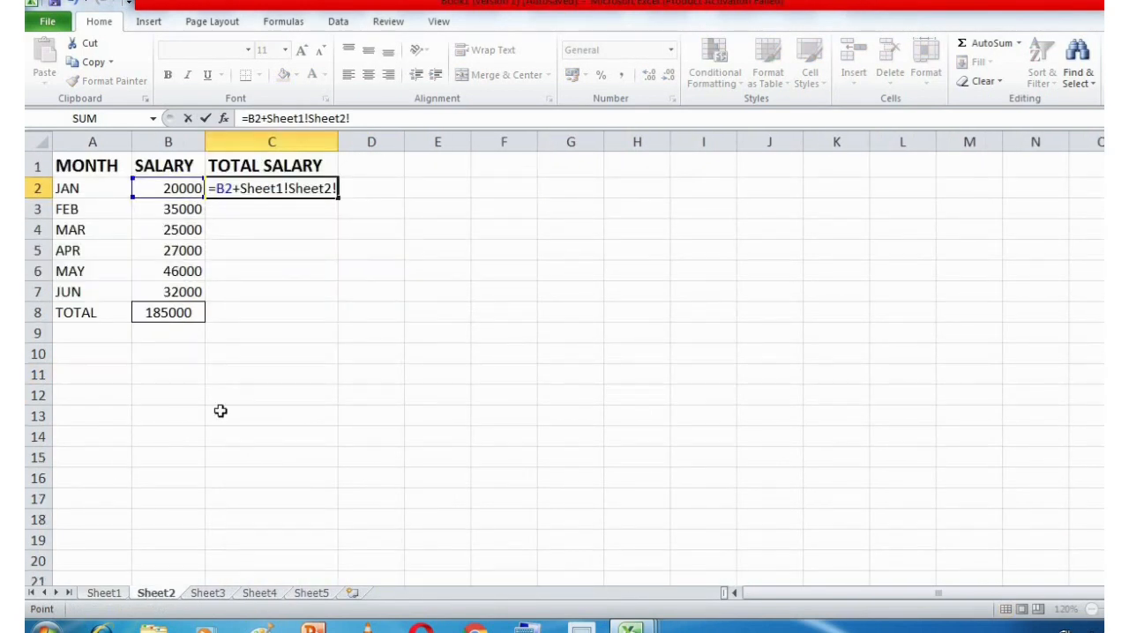
{"action": "double_click", "coordinate": [329, 188]}
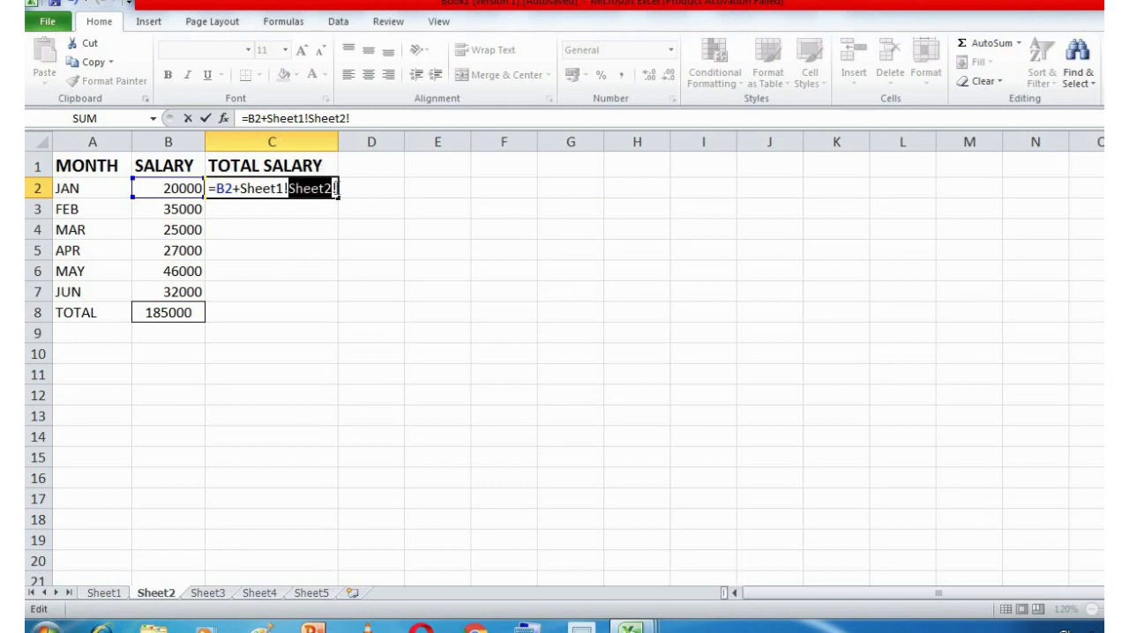
{"action": "left_click", "coordinate": [336, 188]}
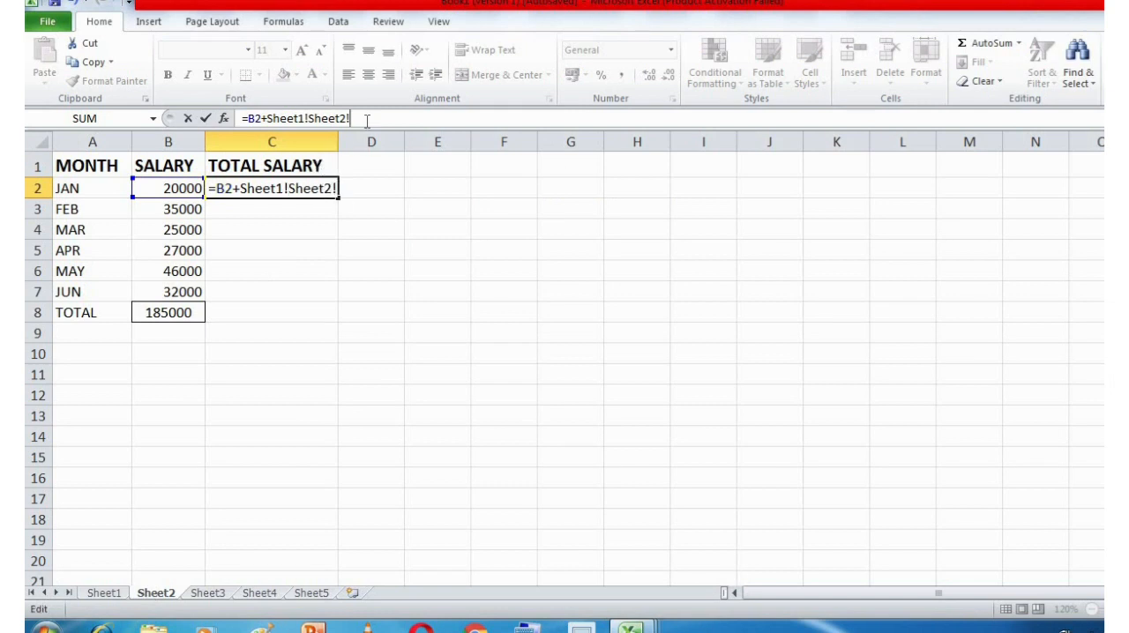
{"action": "key", "text": "BackSpace"}
{"action": "key", "text": "BackSpace"}
{"action": "key", "text": "BackSpace"}
{"action": "key", "text": "BackSpace"}
{"action": "key", "text": "BackSpace"}
{"action": "key", "text": "BackSpace"}
{"action": "key", "text": "BackSpace"}
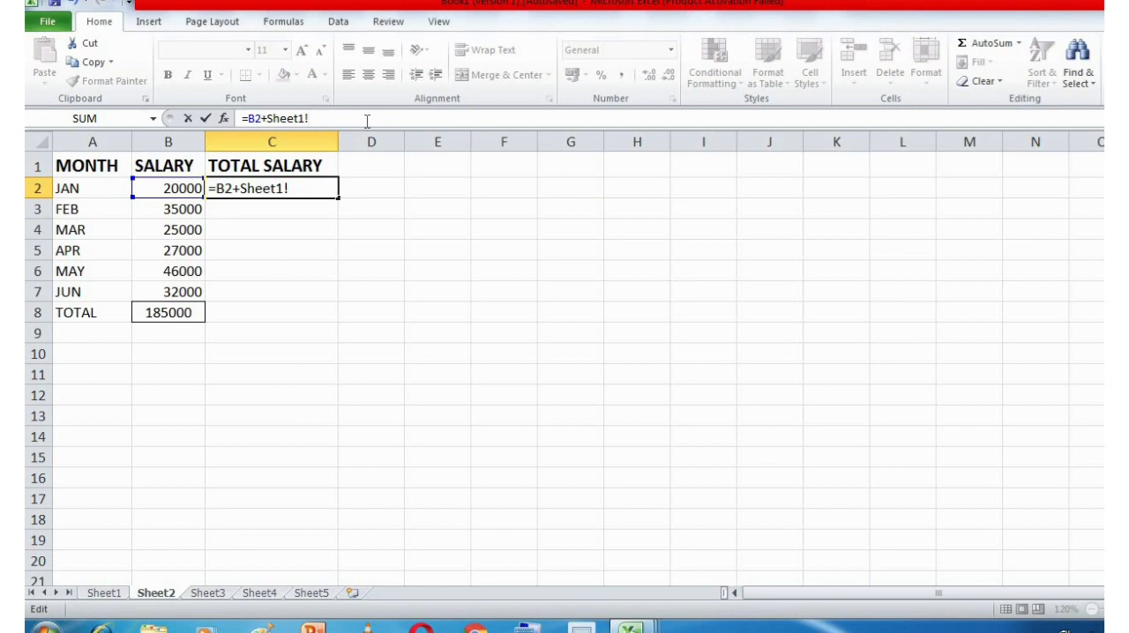
Complete the January formula in cell C2 with cell D2 as =B2+Sheet1!D2.
{"action": "type", "text": "D2"}
{"action": "key", "text": "Return"}
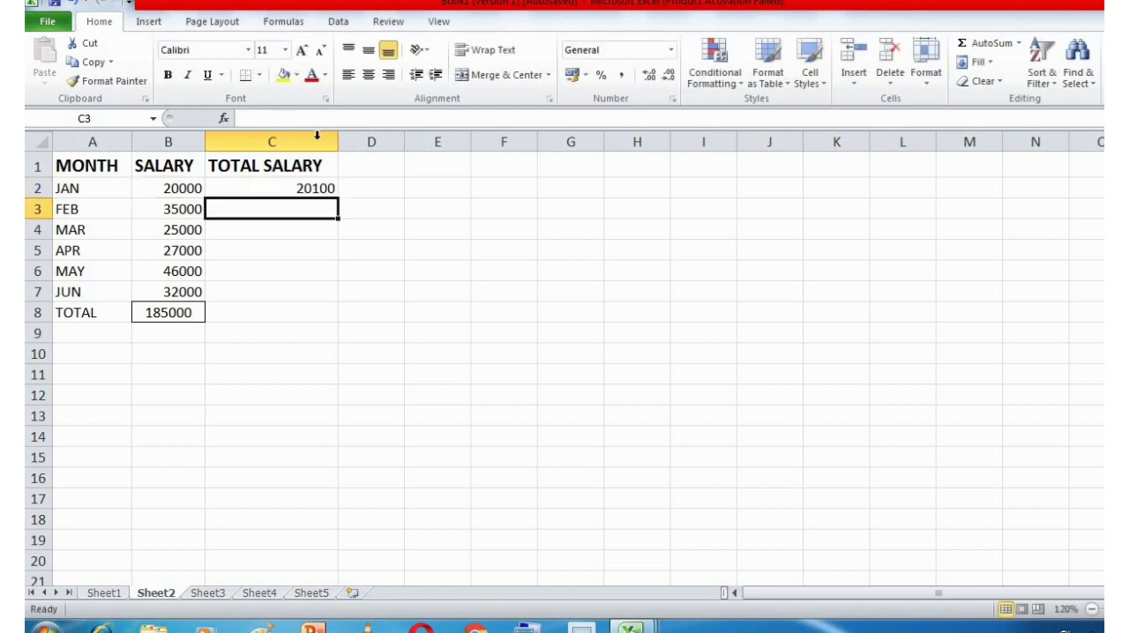
Check the C2 formula against cell D2 of Sheet1 and fill it down the TOTAL SALARY column through C7.
{"action": "key", "text": "Up"}
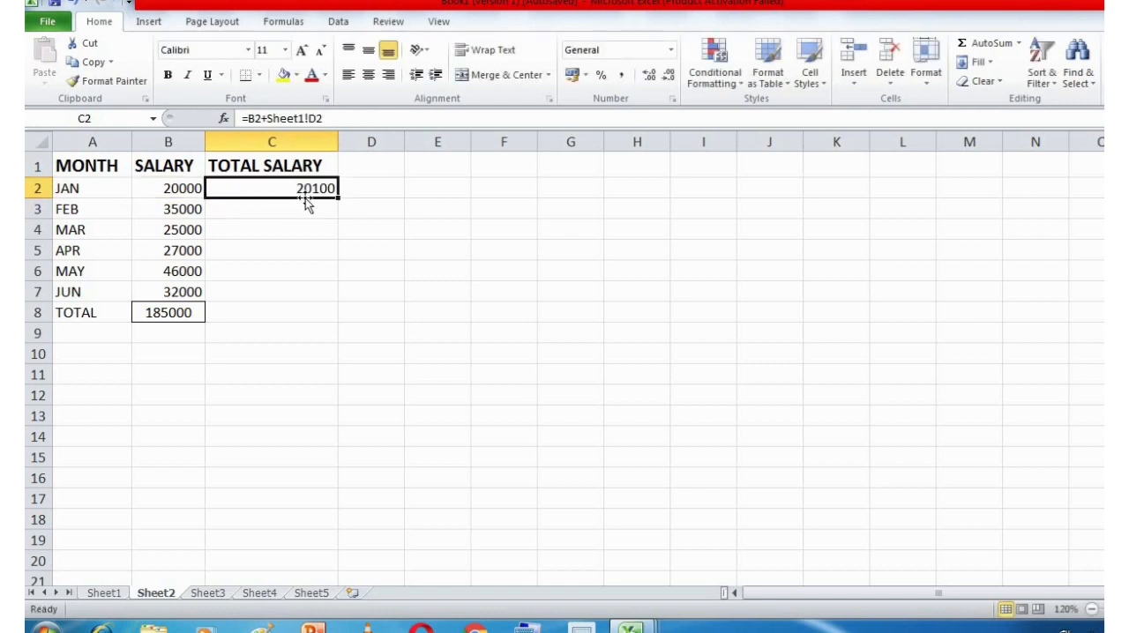
{"action": "left_click", "coordinate": [115, 593]}
{"action": "left_click", "coordinate": [381, 208]}
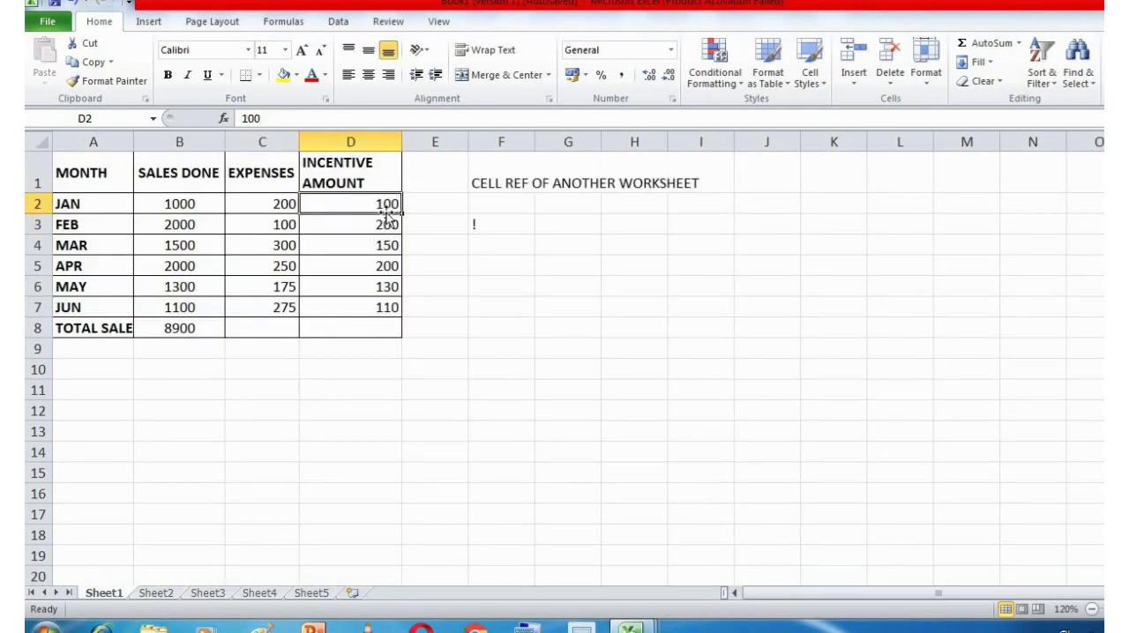
{"action": "left_click", "coordinate": [159, 595]}
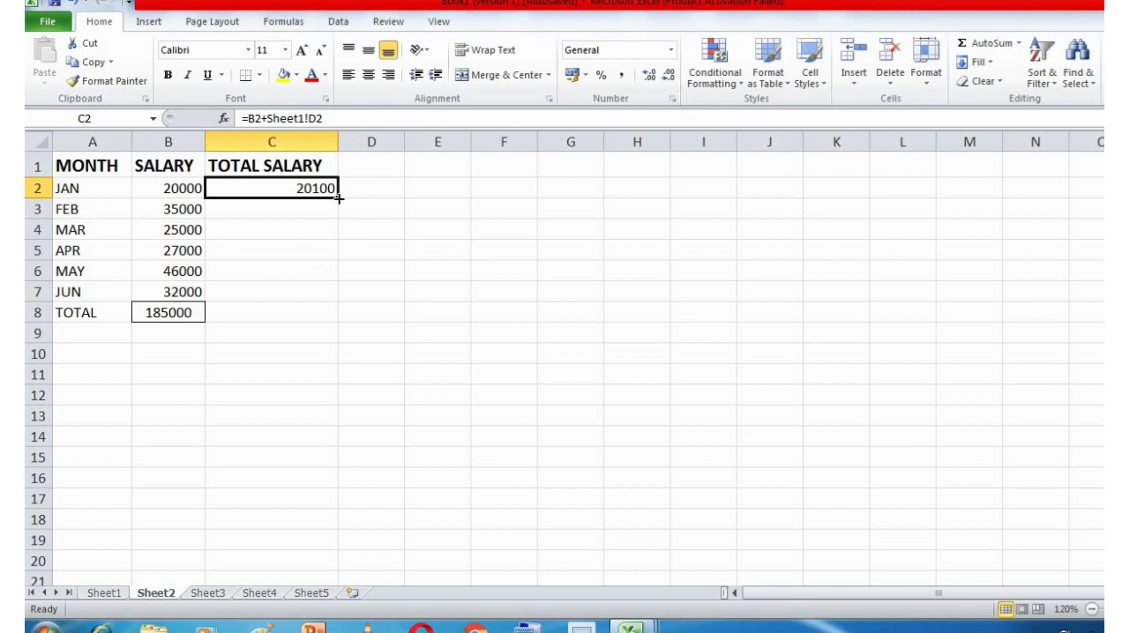
{"action": "left_click_drag", "start_coordinate": [338, 199], "coordinate": [337, 300]}
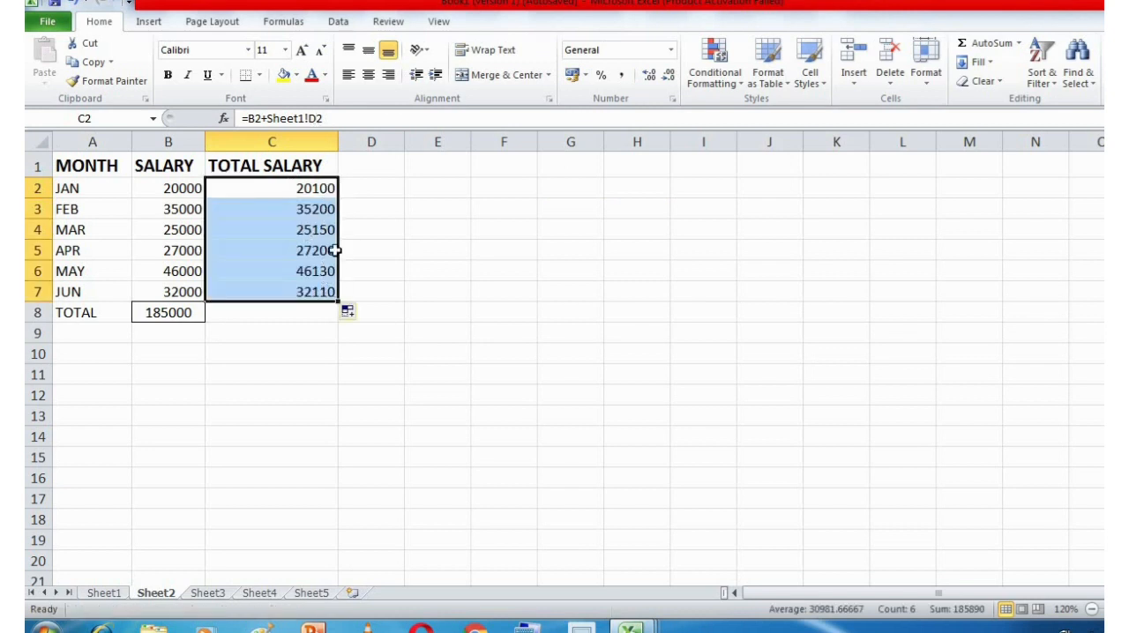
Check the February and March formulas in cells C3 and C4 of Sheet2 against incentive cells D3 and D4 on Sheet1.
{"action": "left_click", "coordinate": [318, 209]}
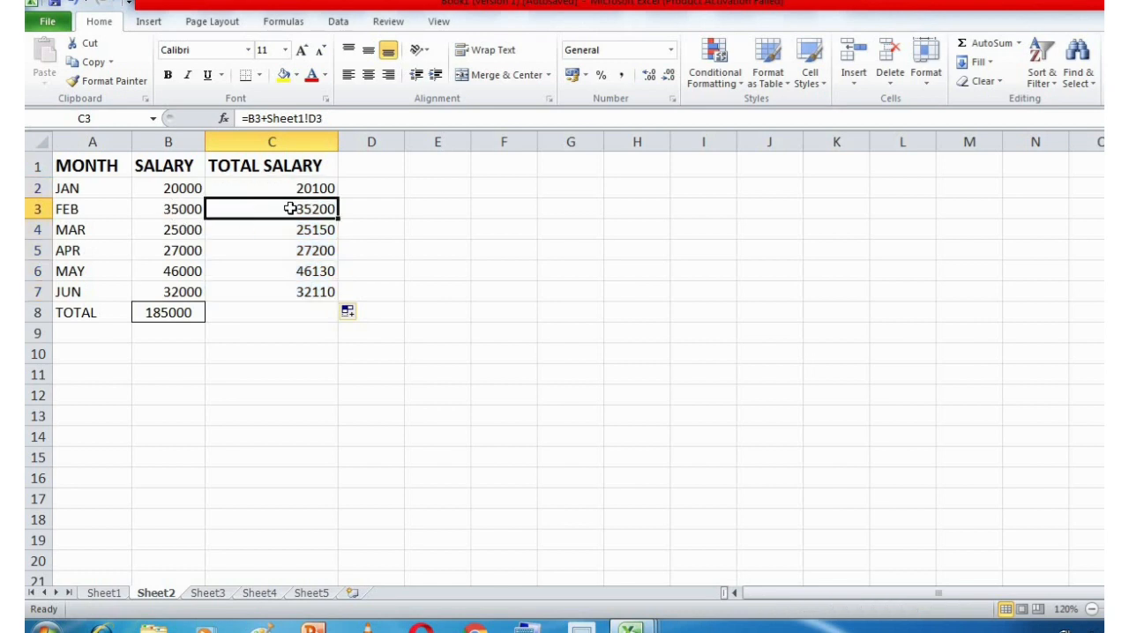
{"action": "left_click", "coordinate": [118, 593]}
{"action": "left_click", "coordinate": [383, 227]}
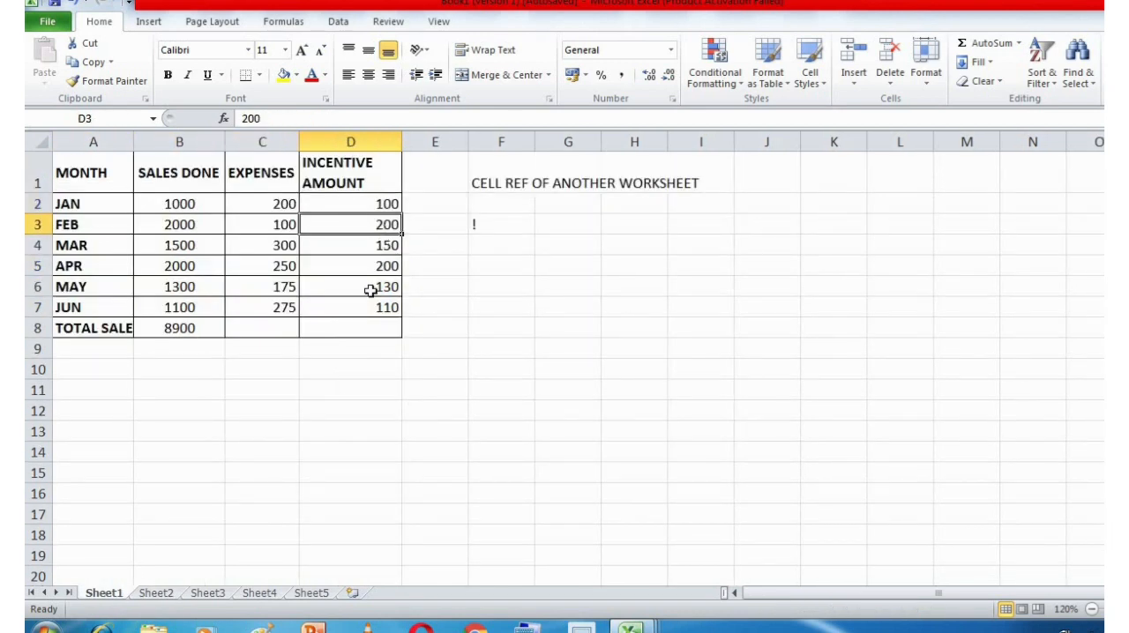
{"action": "left_click", "coordinate": [165, 594]}
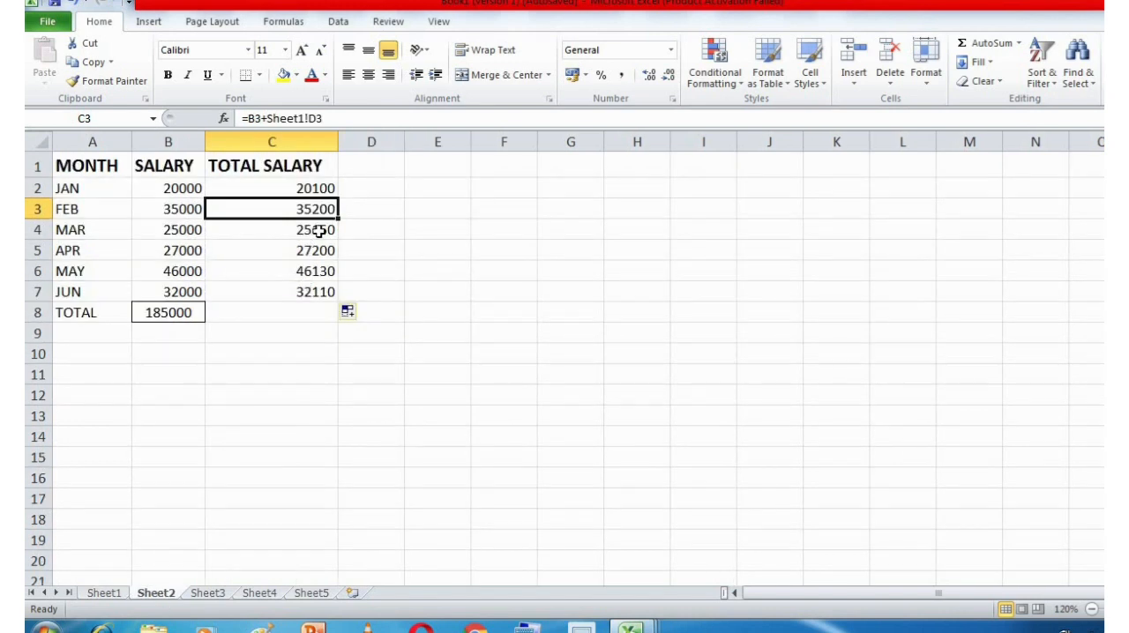
{"action": "mouse_move", "coordinate": [312, 232]}
{"action": "left_mouse_down"}
{"action": "mouse_move", "coordinate": [300, 244]}
{"action": "mouse_move", "coordinate": [313, 234]}
{"action": "left_mouse_up"}
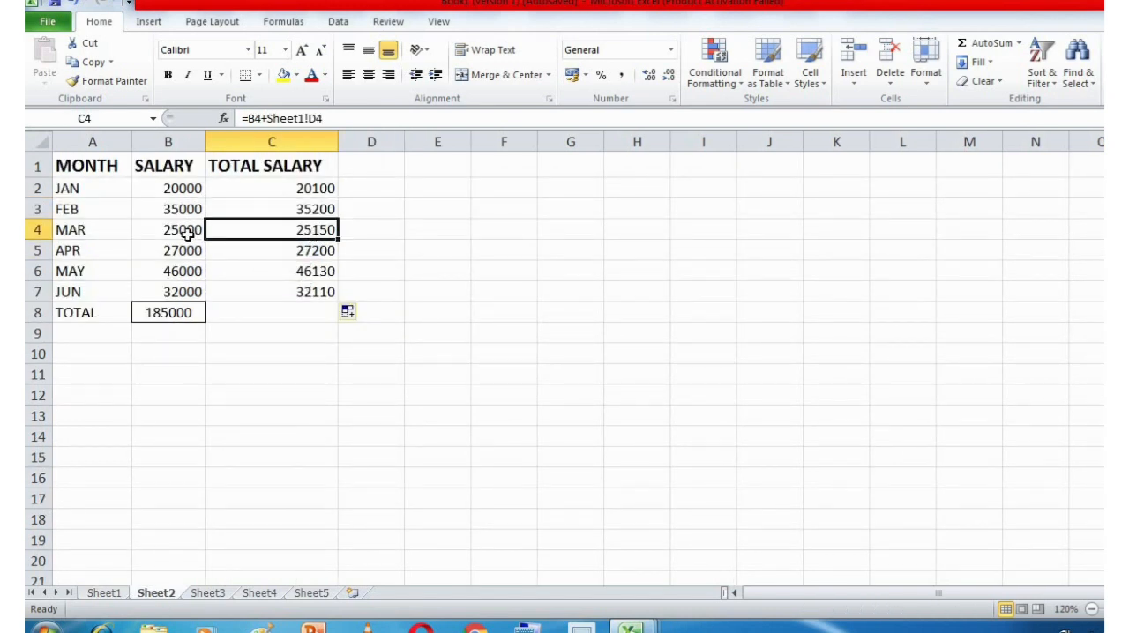
{"action": "left_click", "coordinate": [128, 598]}
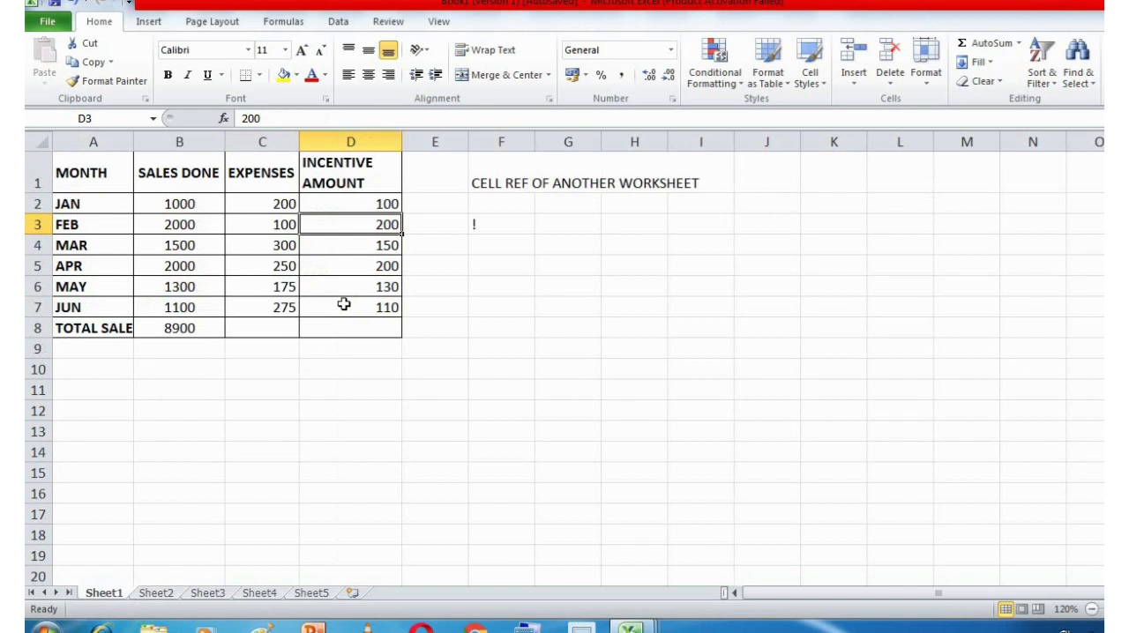
{"action": "left_click", "coordinate": [379, 241]}
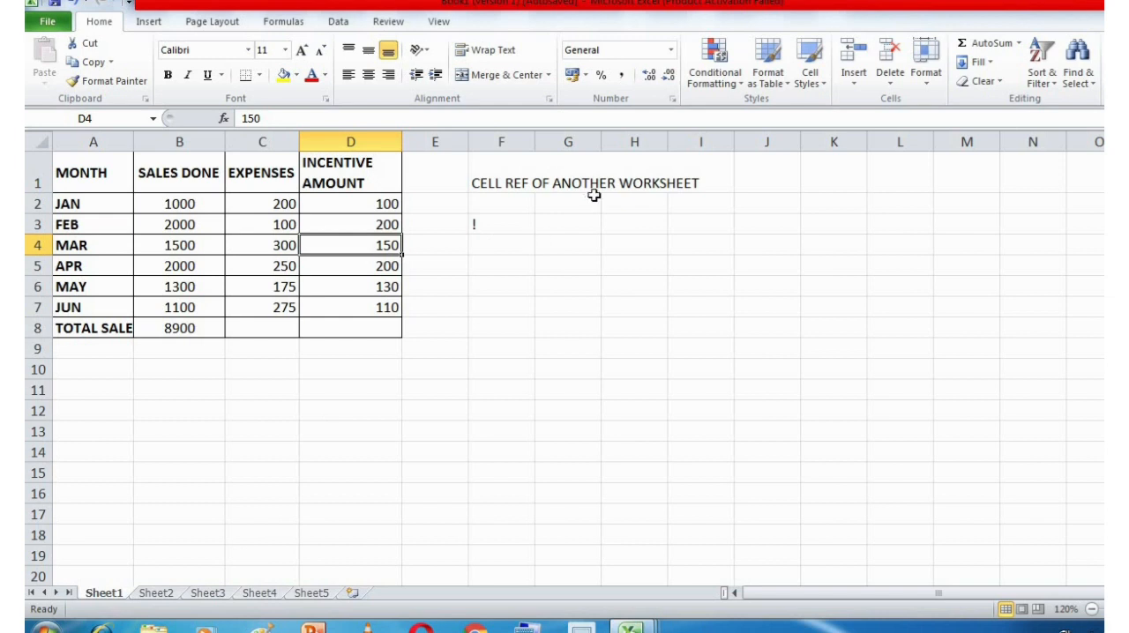
Enter the topic notes FORMULA ERRORS in cell G4 and FUNCTIONS in cell G5 of Sheet1.
{"action": "left_click", "coordinate": [574, 254]}
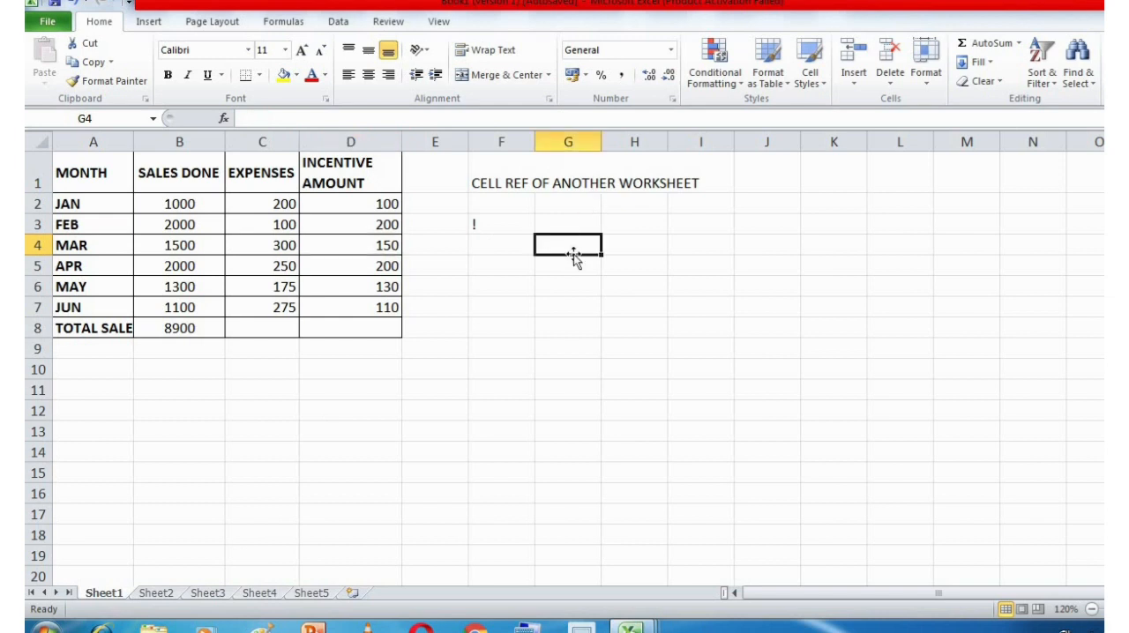
{"action": "type", "text": "FORMULA"}
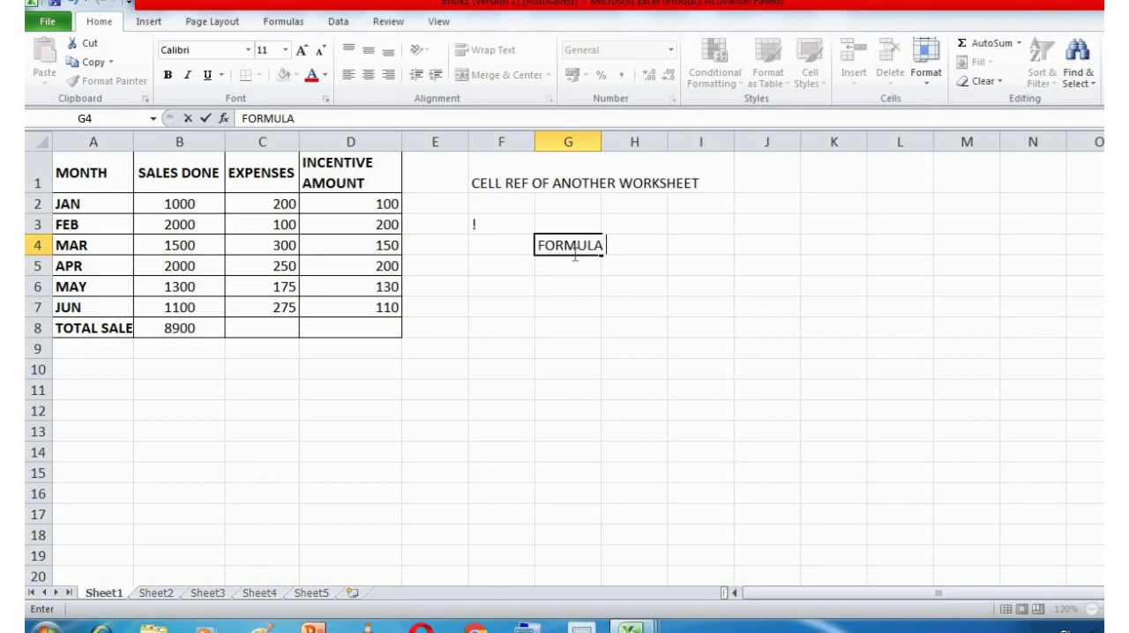
{"action": "type", "text": " ERRORS"}
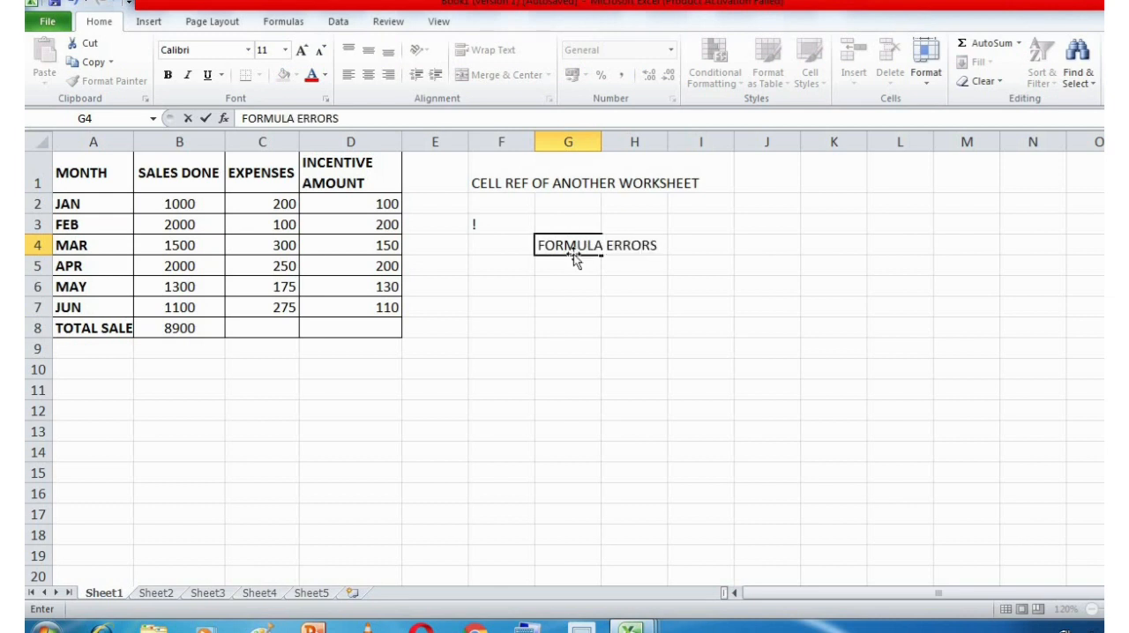
{"action": "key", "text": "Return"}
{"action": "left_click", "coordinate": [580, 244]}
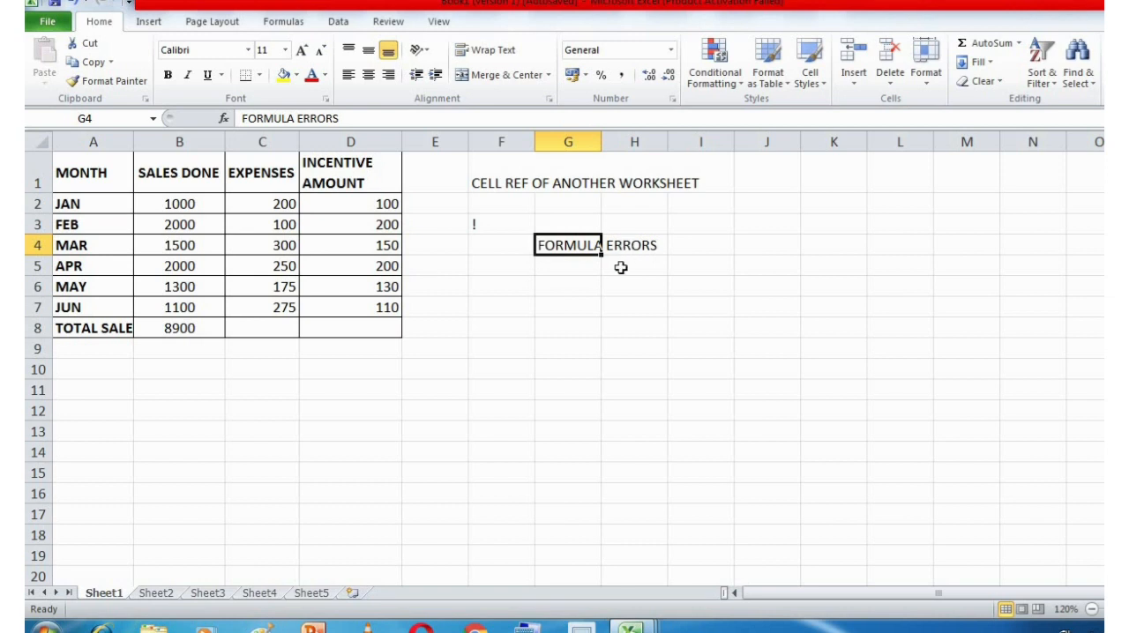
{"action": "left_click", "coordinate": [587, 264]}
{"action": "type", "text": "FUNCTIONS"}
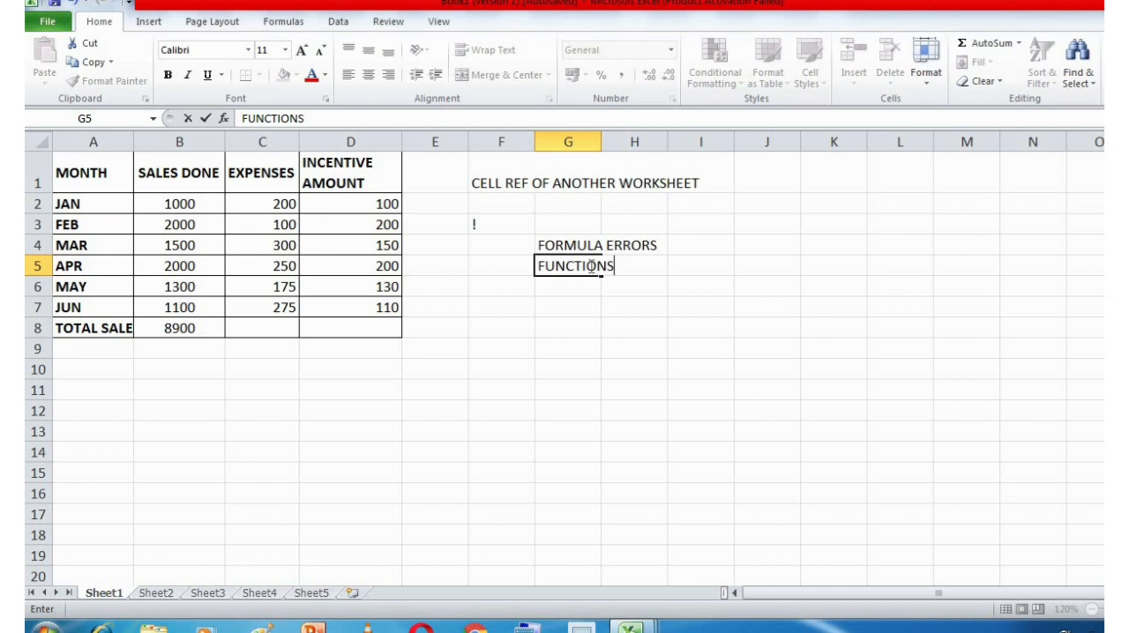
{"action": "key", "text": "Return"}
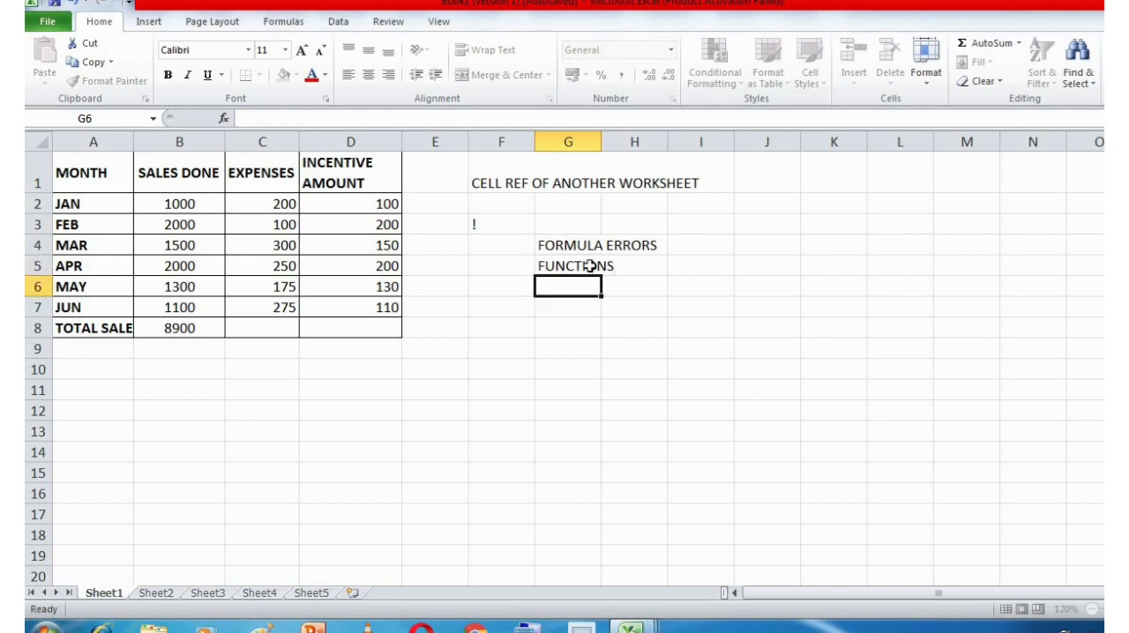